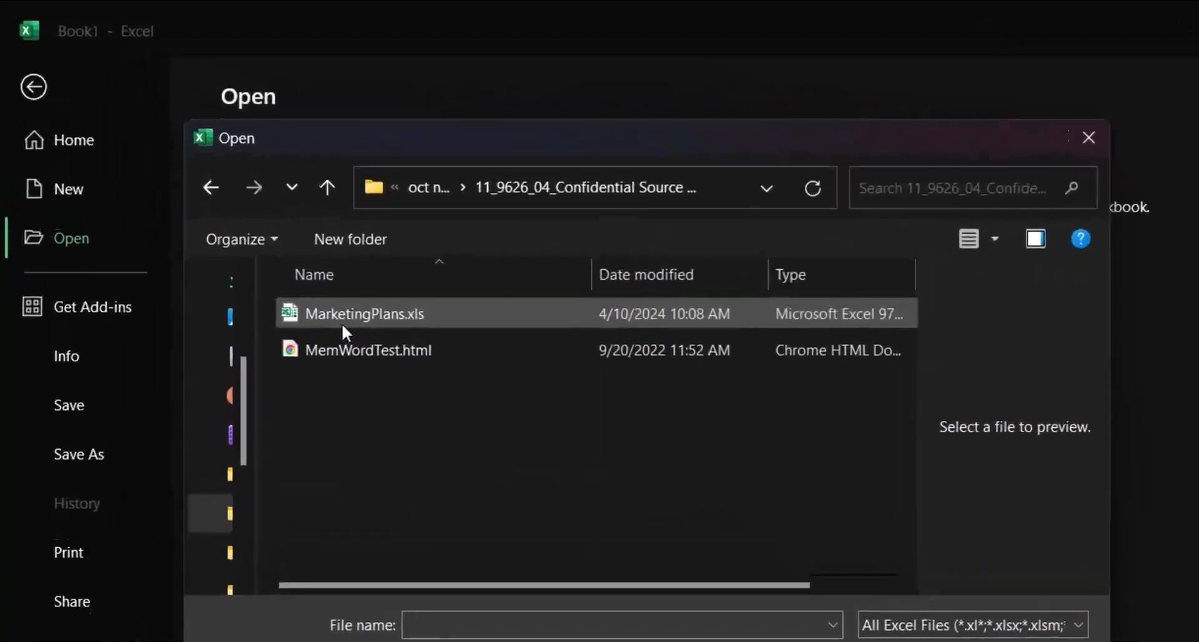
Open the MarketingPlans.xls workbook and dismiss the Office licence notice
double_click(356, 339)
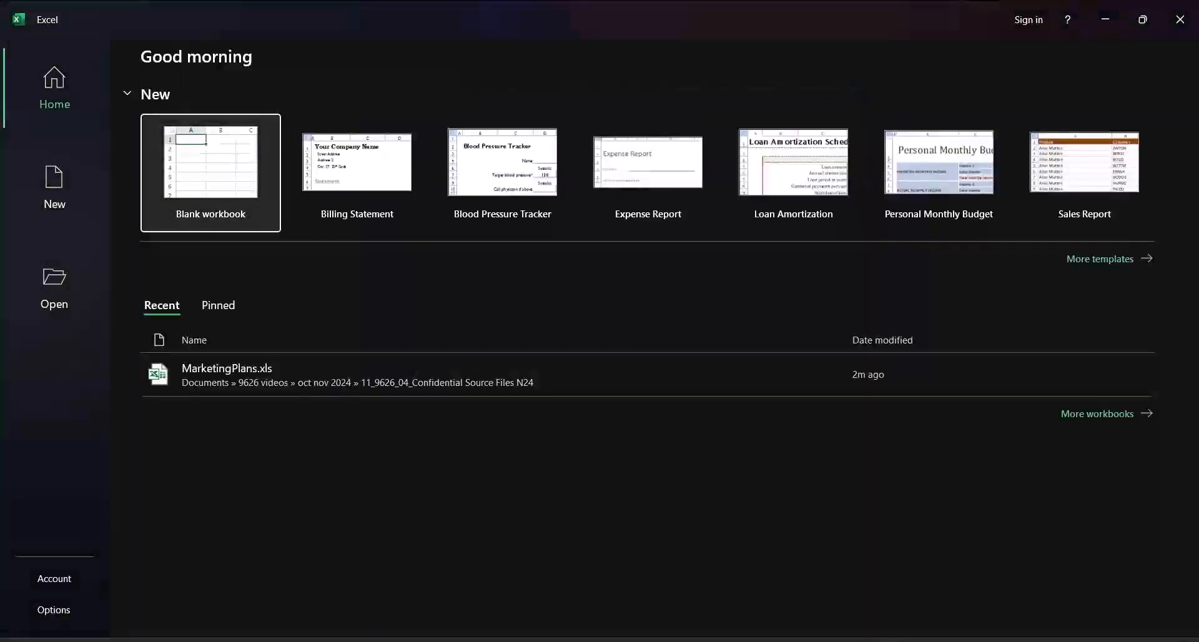
left_click(231, 378)
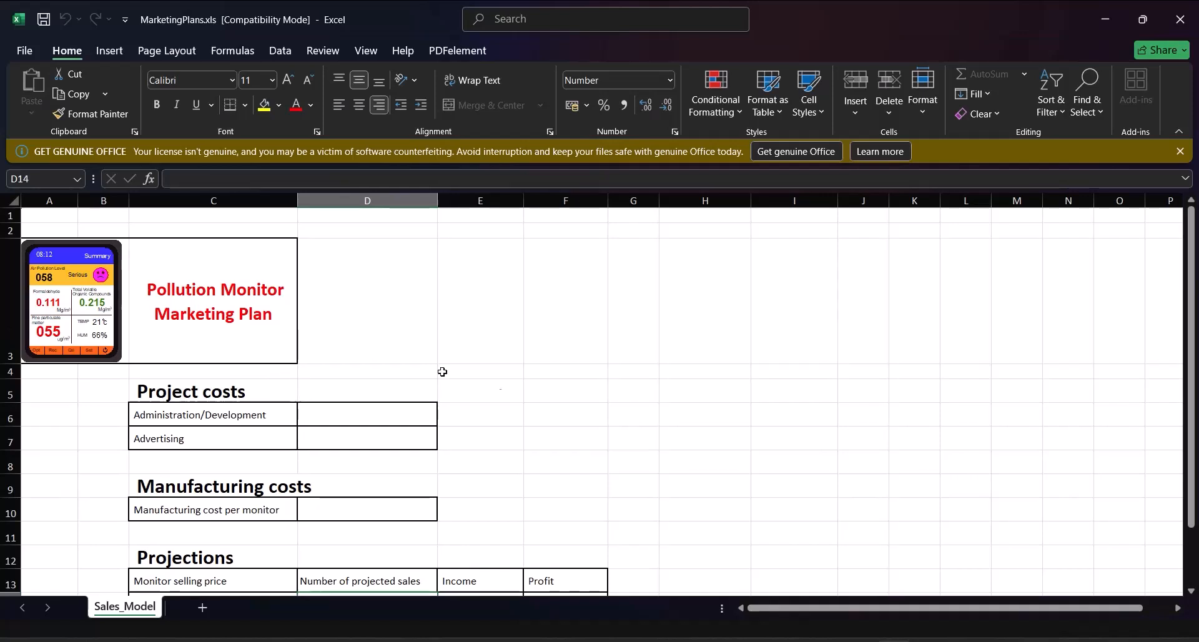
left_click(1181, 151)
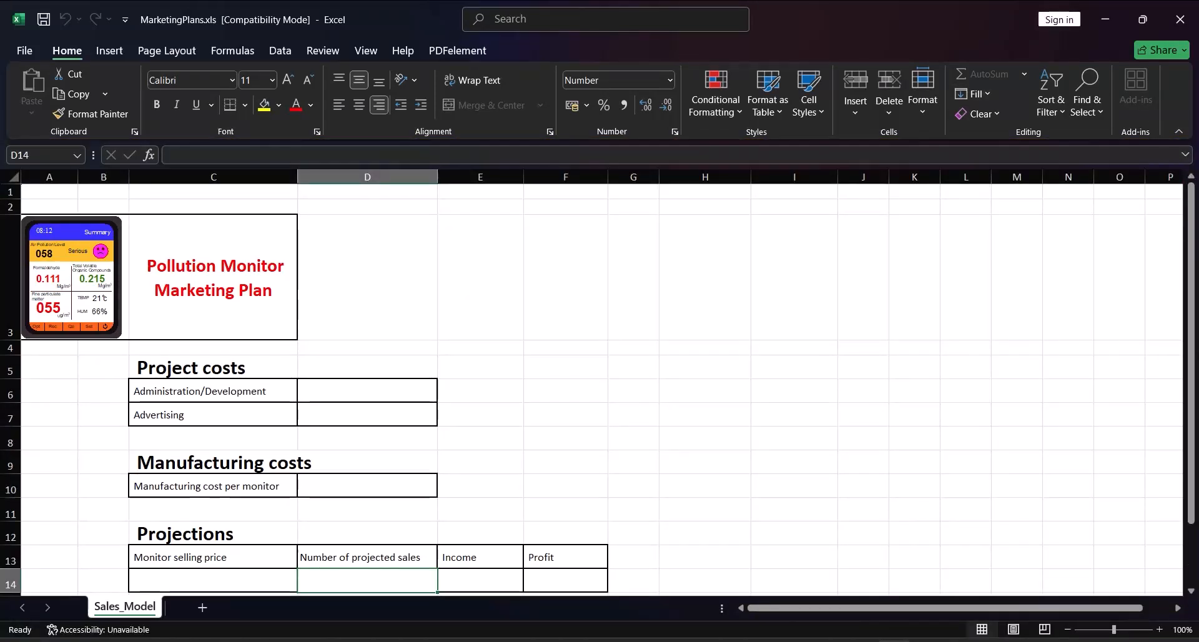
scroll(811, 498, "down", 1)
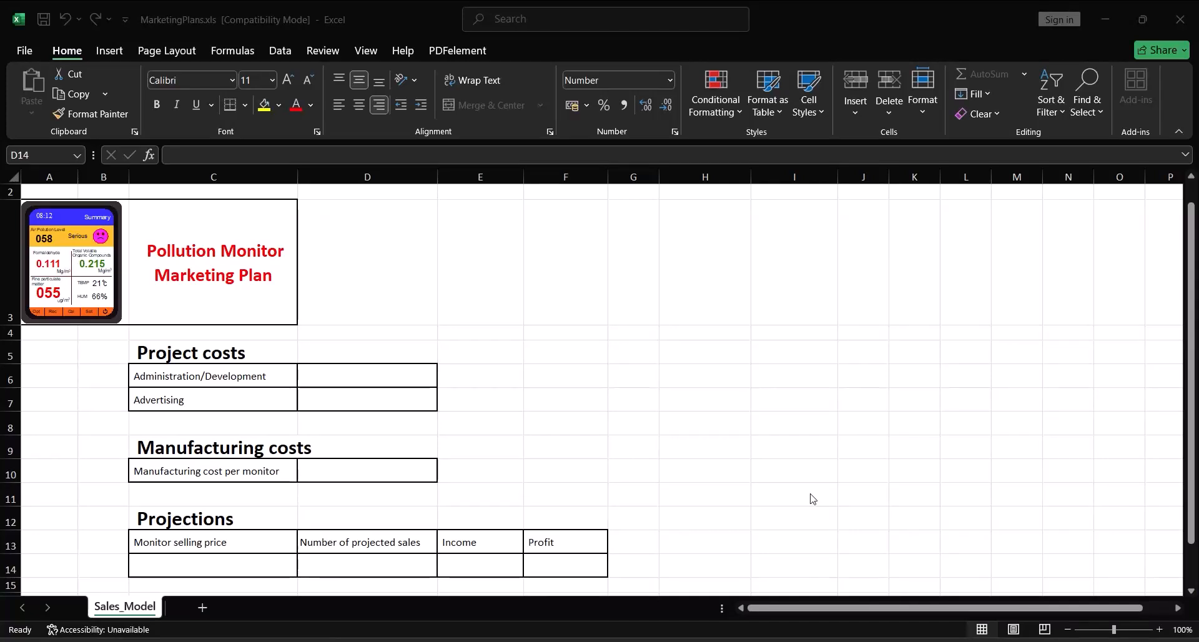
Enter the project costs: 150000 for Administration/Development in D6 and 15000 for Advertising in D7
left_click(385, 375)
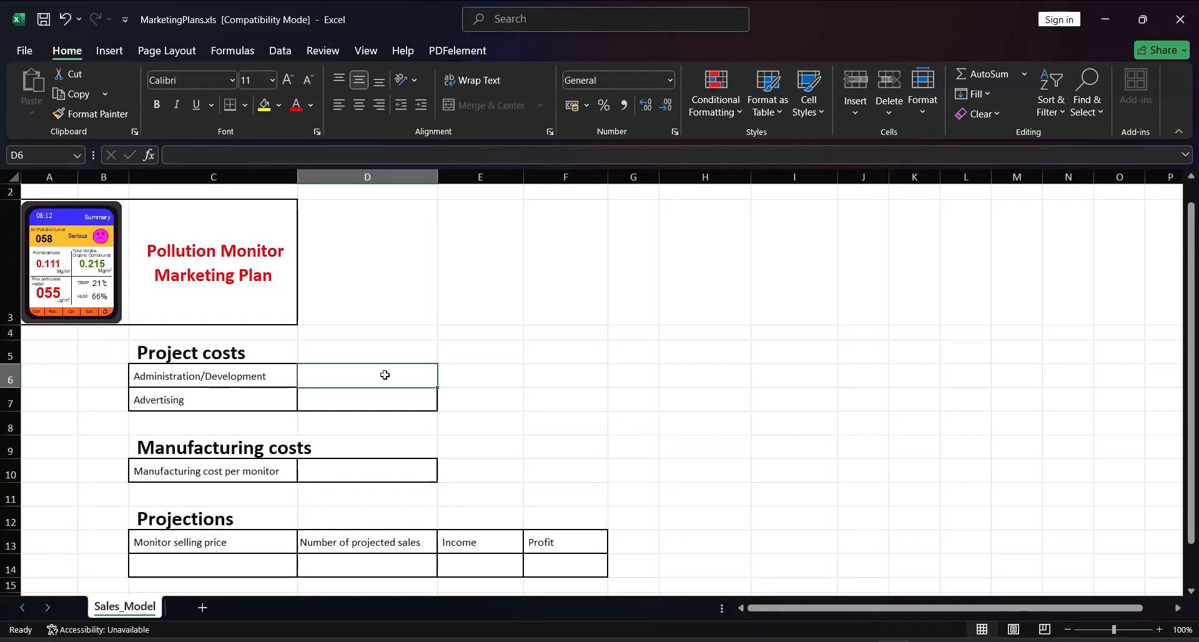
type("1")
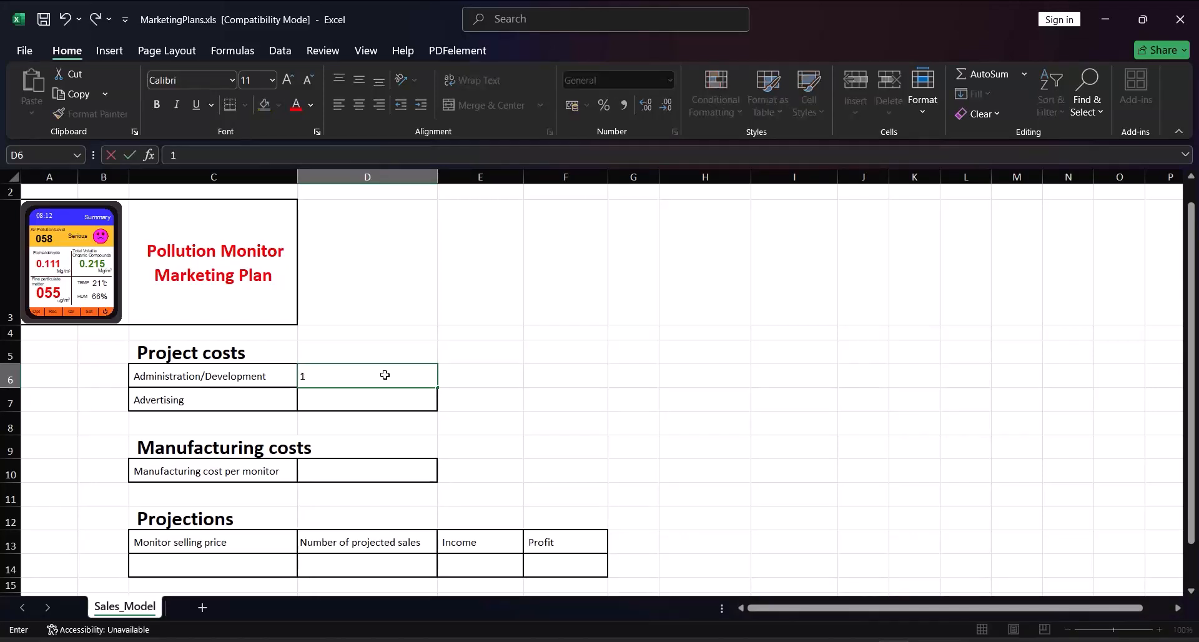
type("50000")
key("Tab")
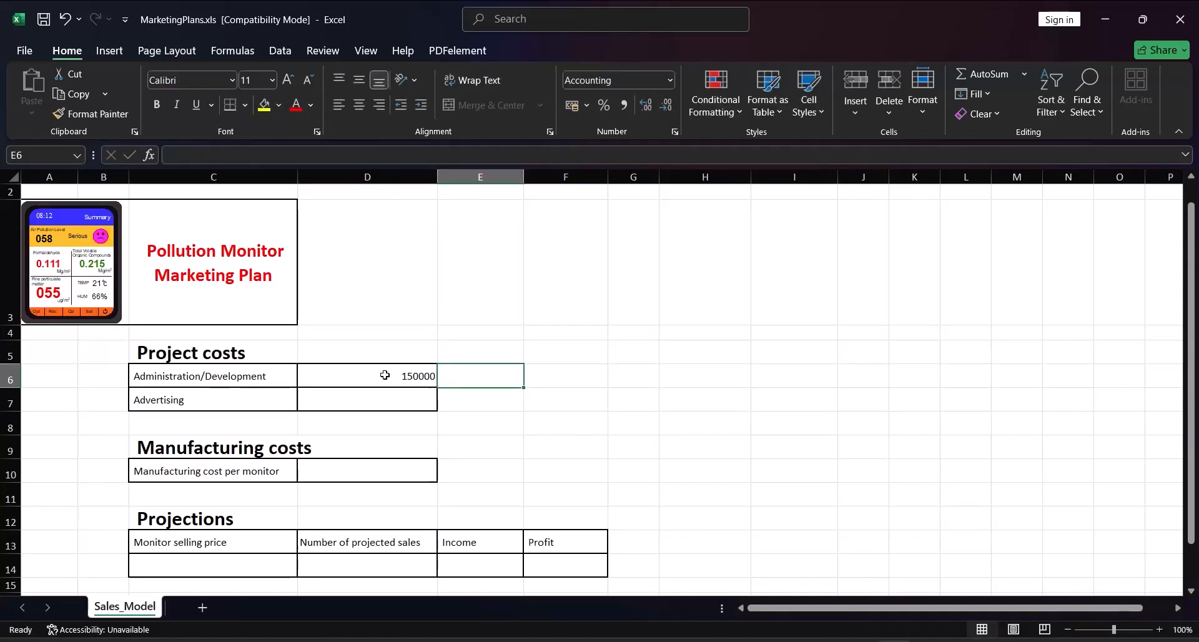
left_click(375, 400)
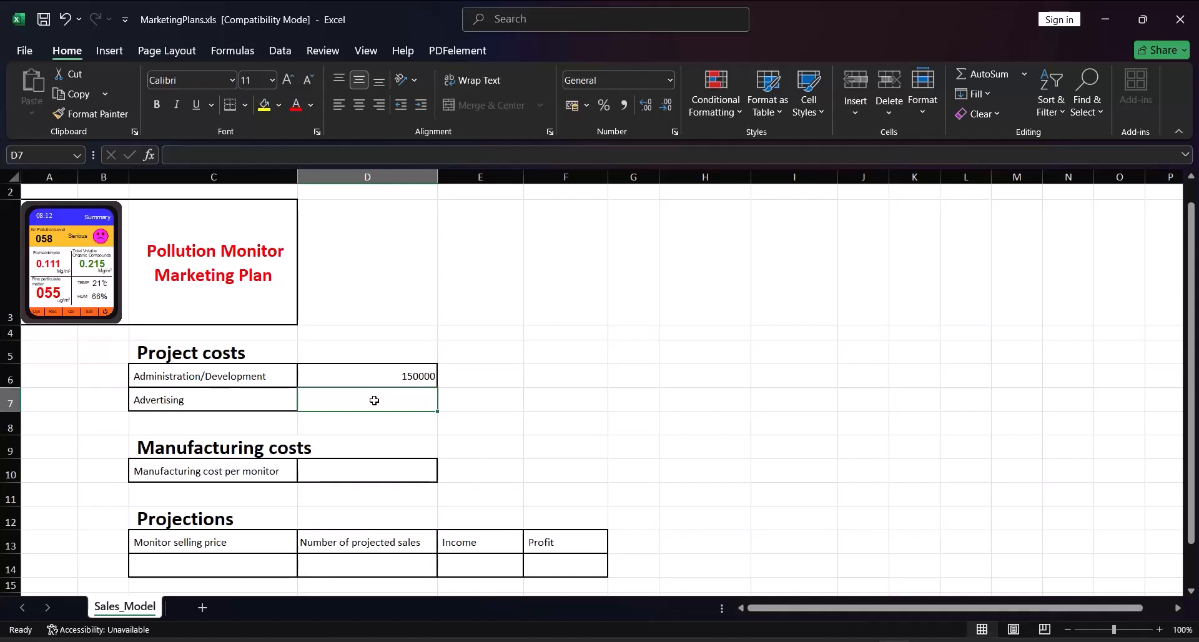
type("15000")
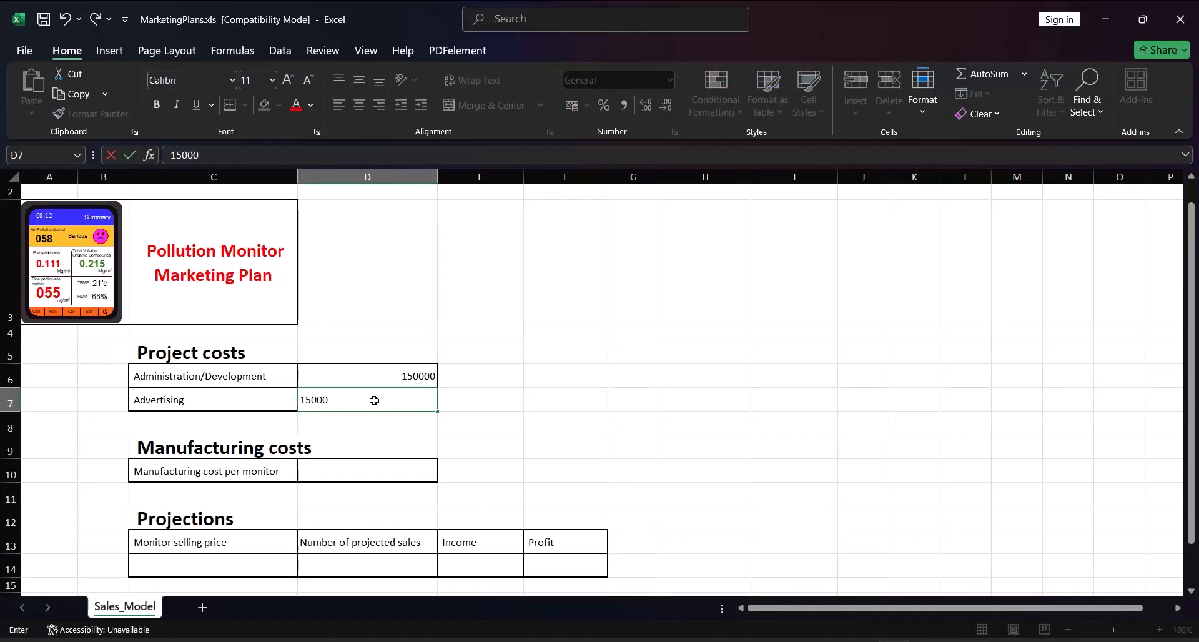
Enter 13 as the manufacturing cost per monitor in D10 and 14 as the monitor selling price in C14
left_click(367, 470)
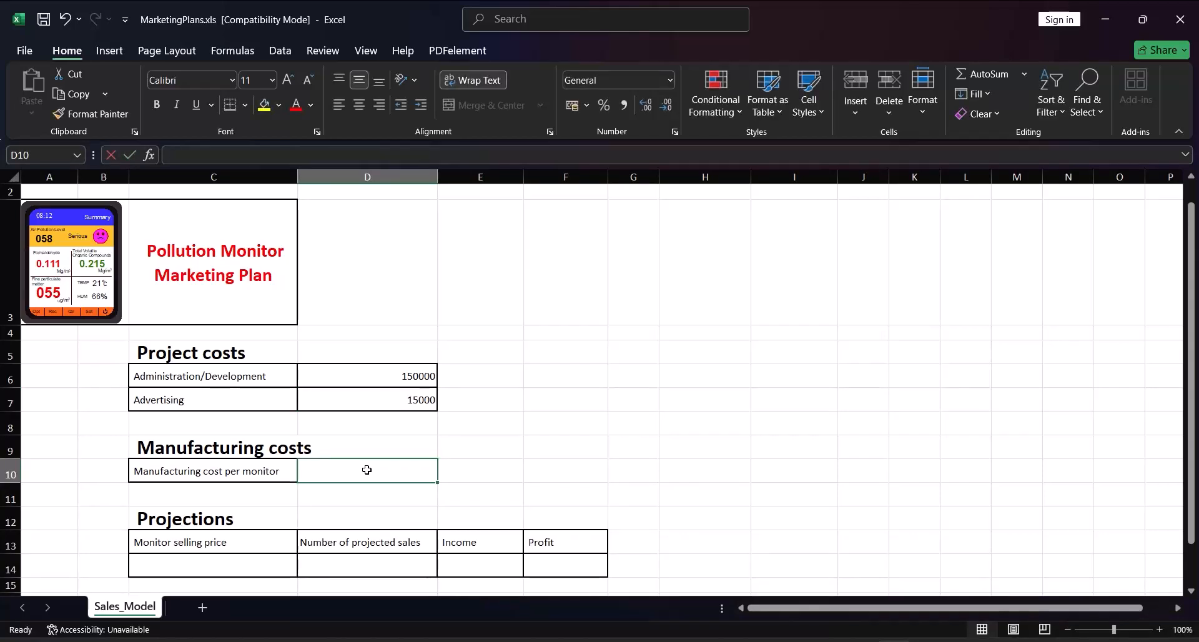
type("13")
left_click(245, 567)
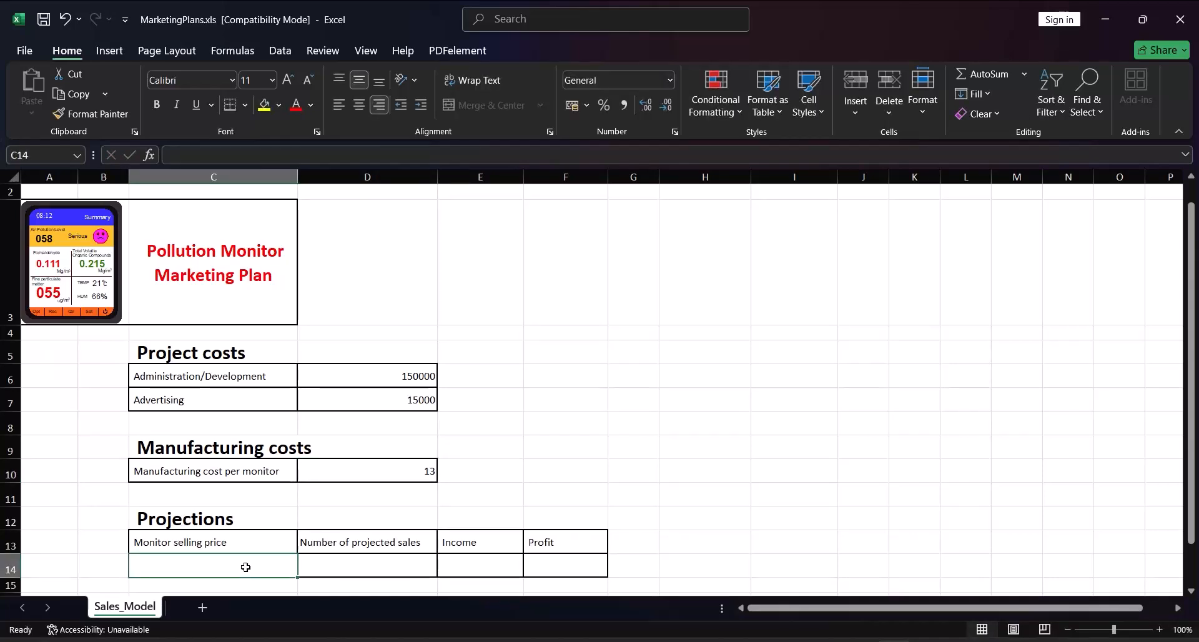
type("14")
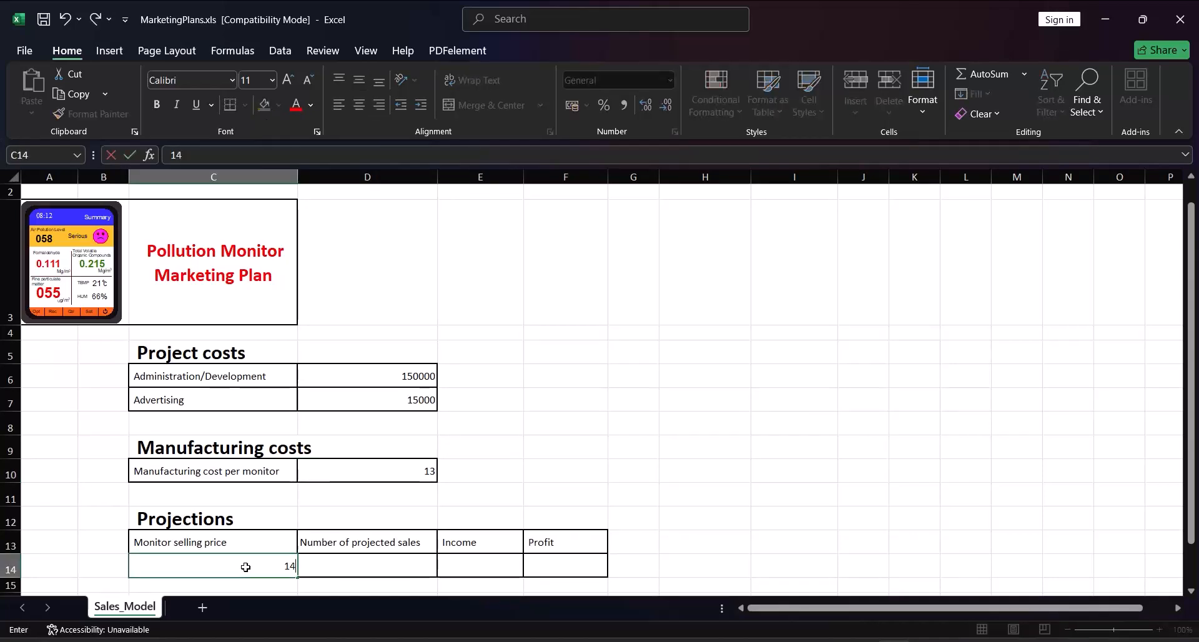
key("Tab")
type("358221")
key("Tab")
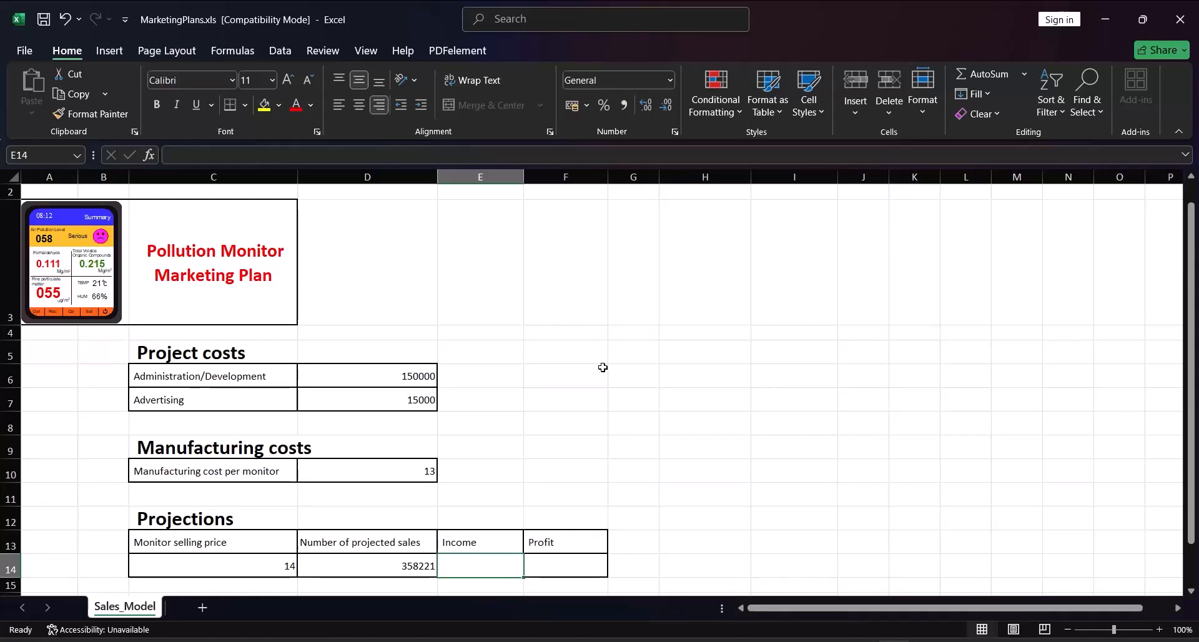
Format the Administration/Development cost in D6 as Currency in pounds
left_click(360, 373)
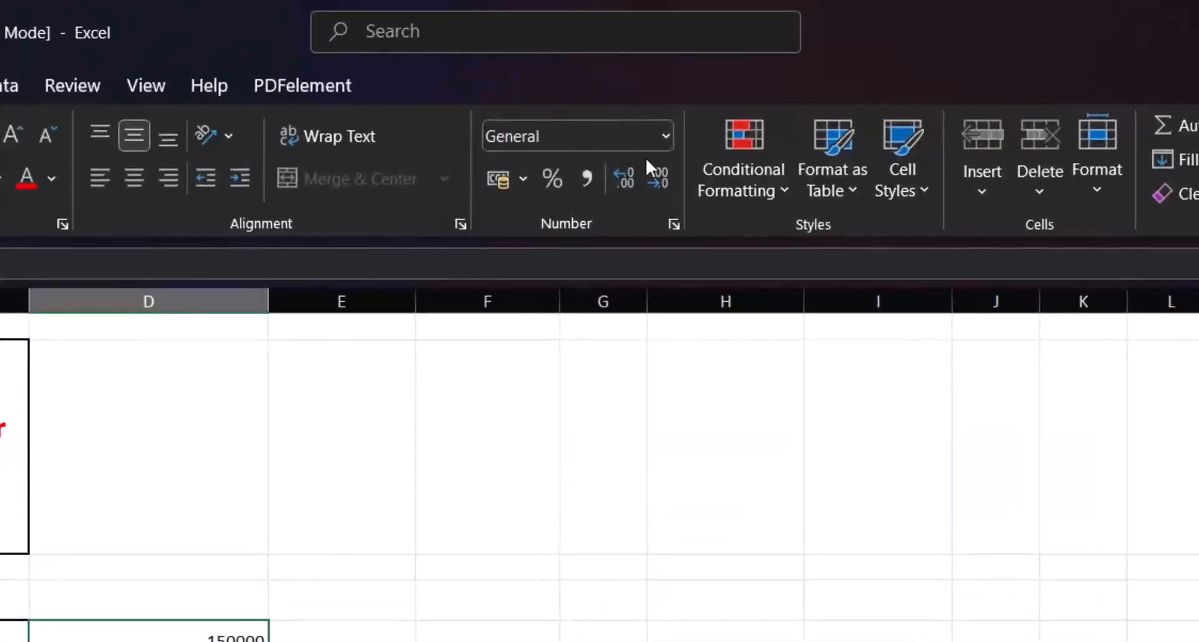
left_click(667, 133)
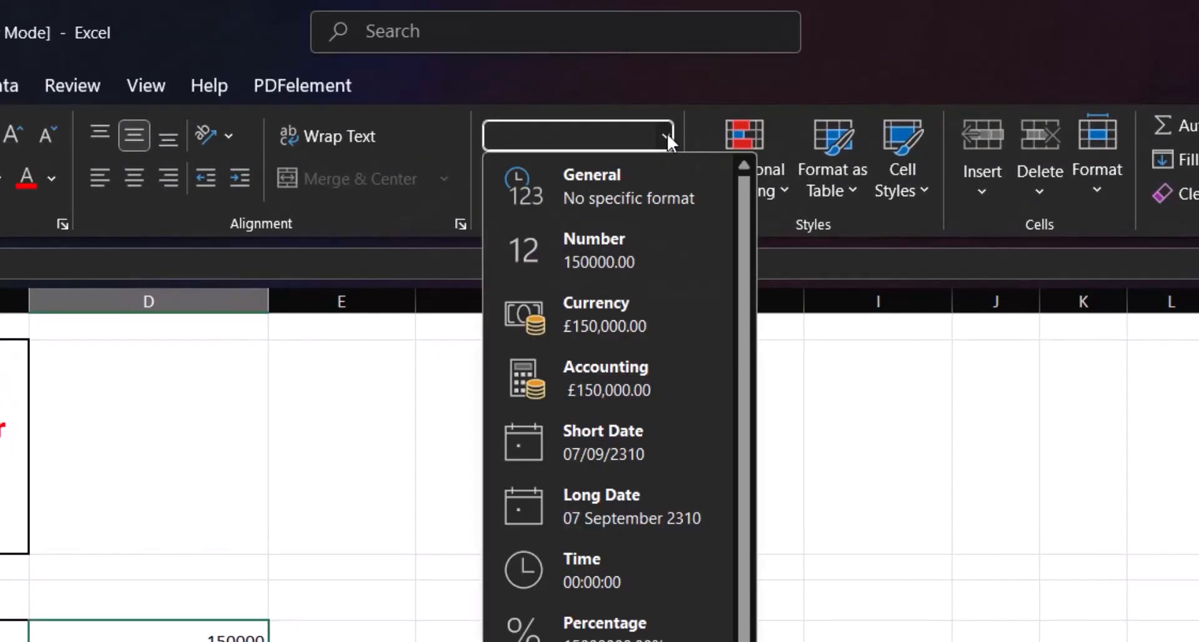
left_click(601, 319)
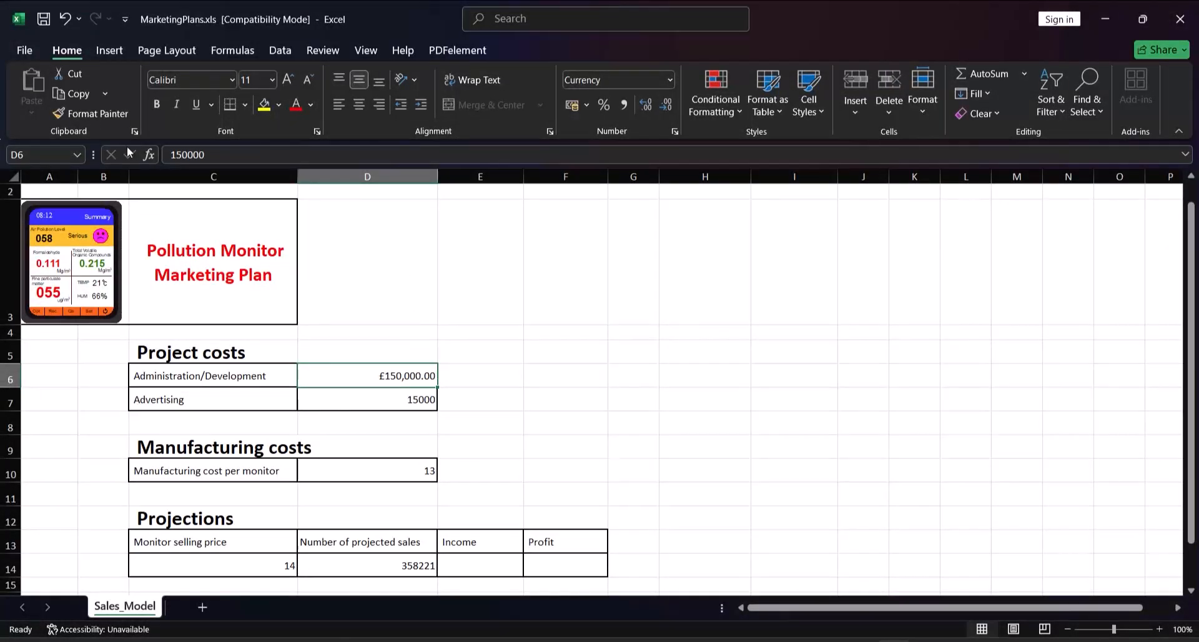
Copy the currency format to the Advertising cost, the manufacturing cost per monitor and the monitor selling price
left_click(110, 119)
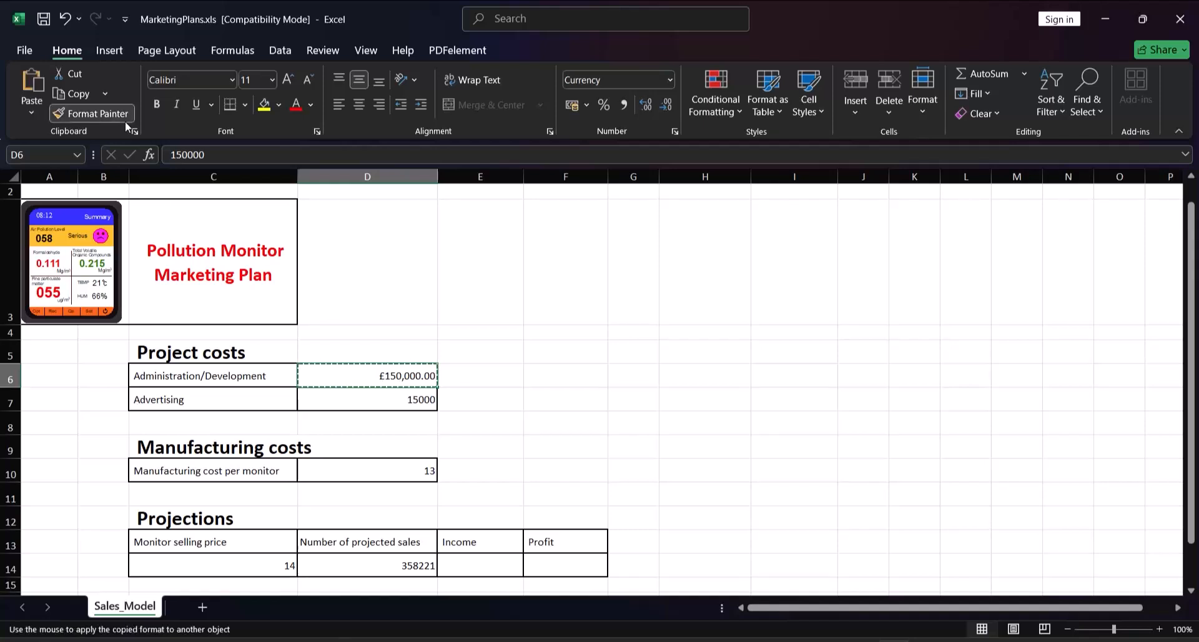
left_click(359, 403)
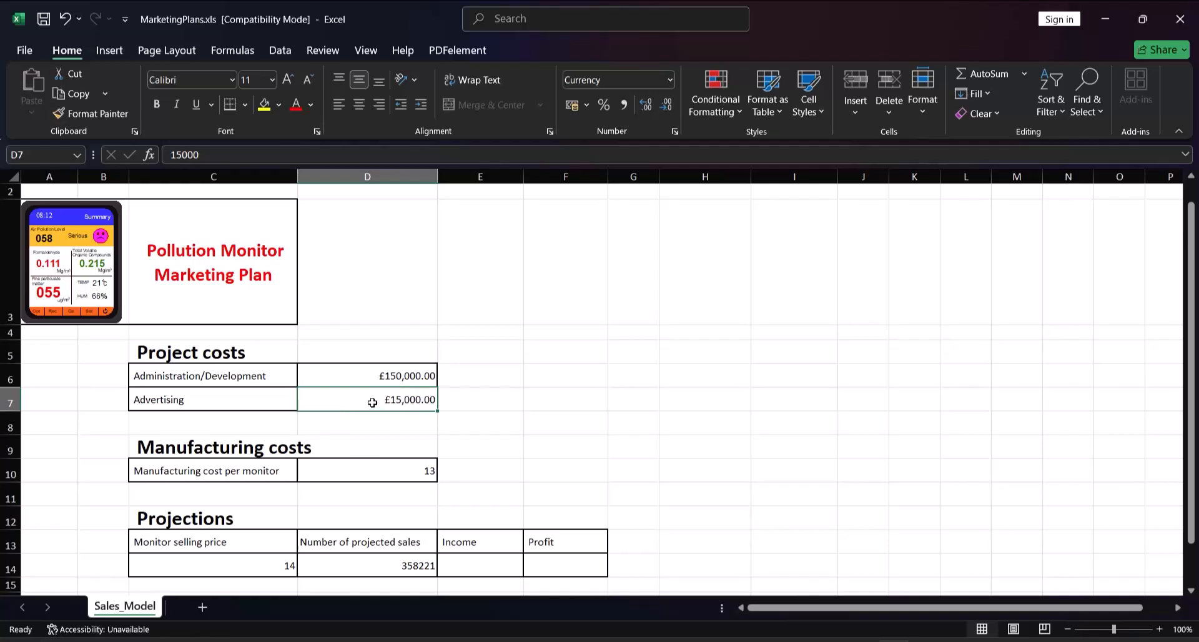
left_click(92, 113)
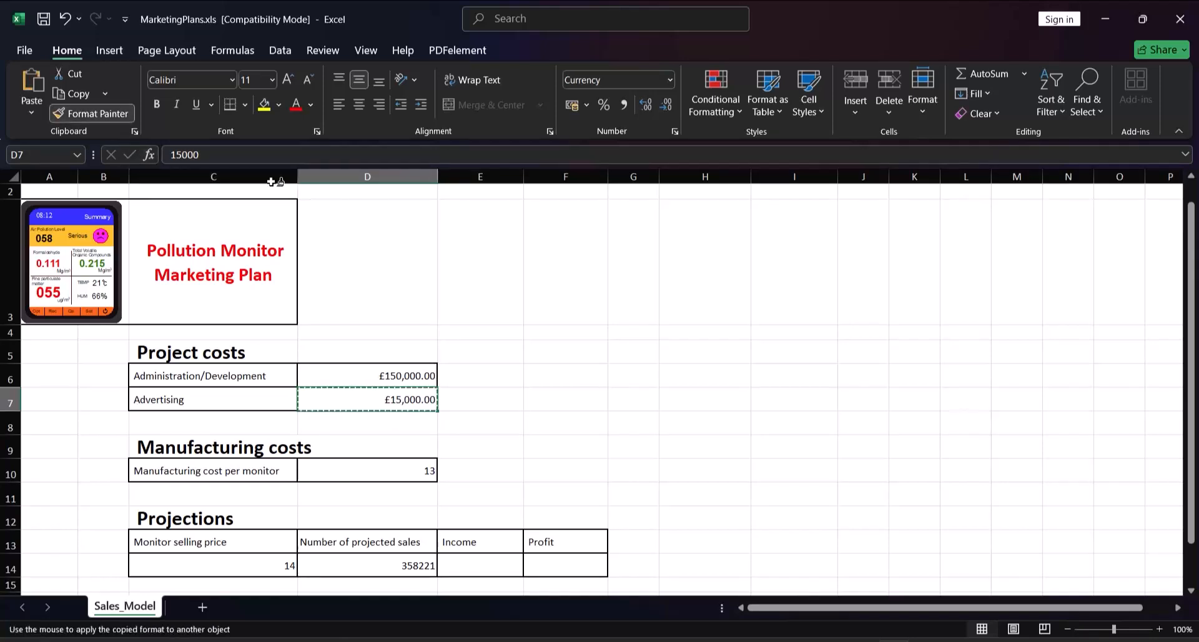
left_click(332, 470)
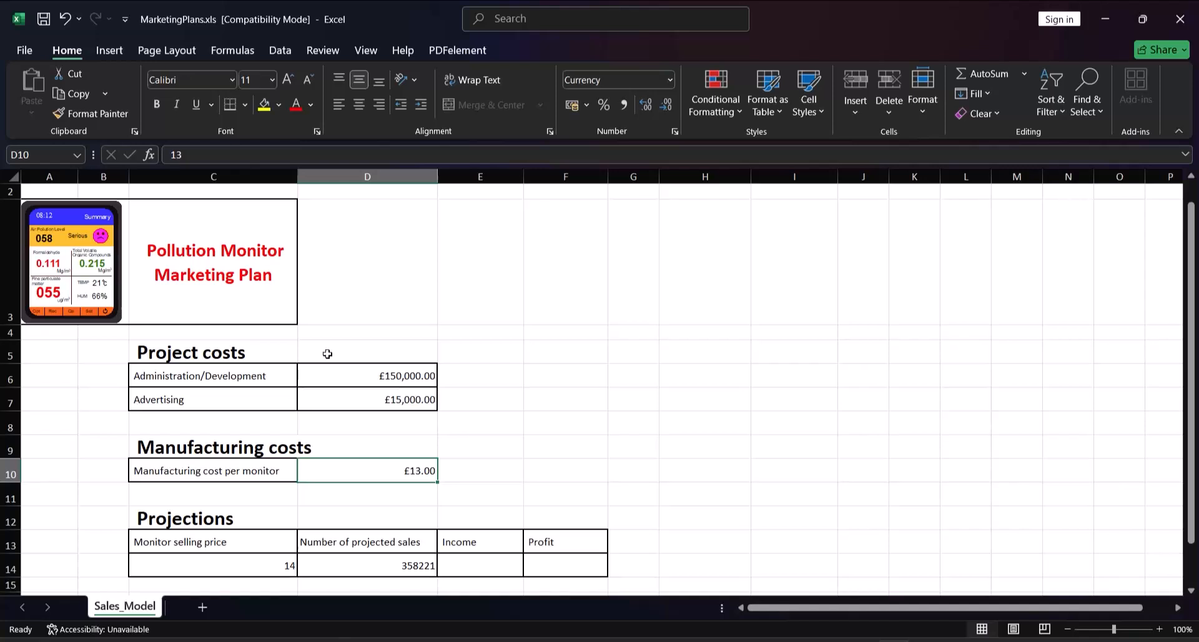
left_click(372, 394)
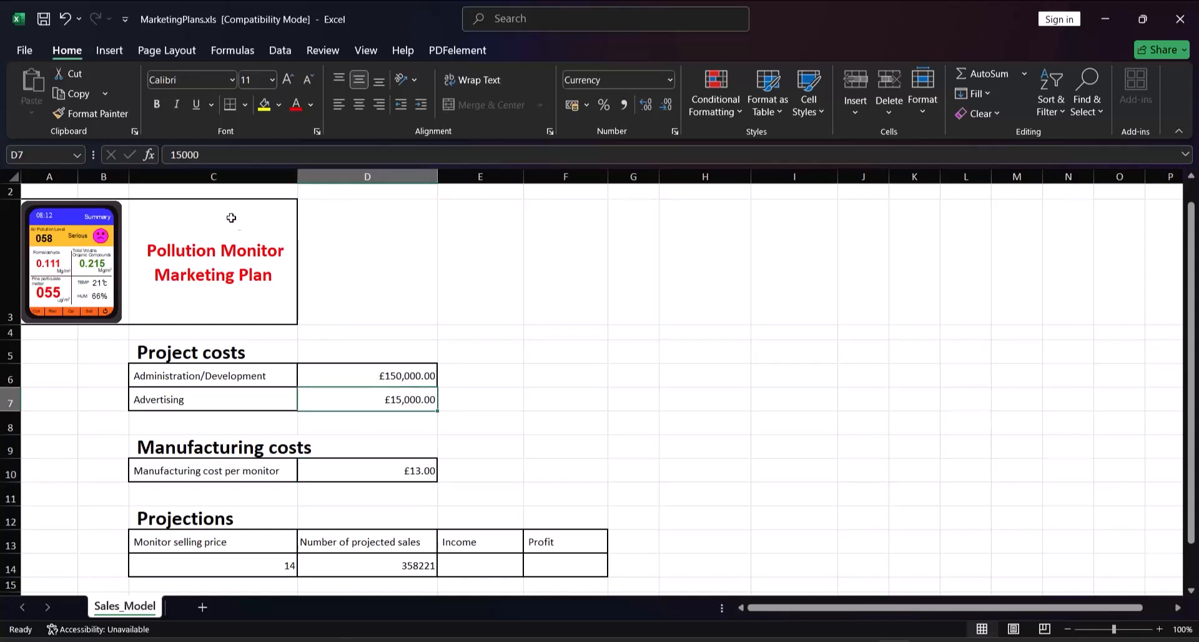
left_click(116, 114)
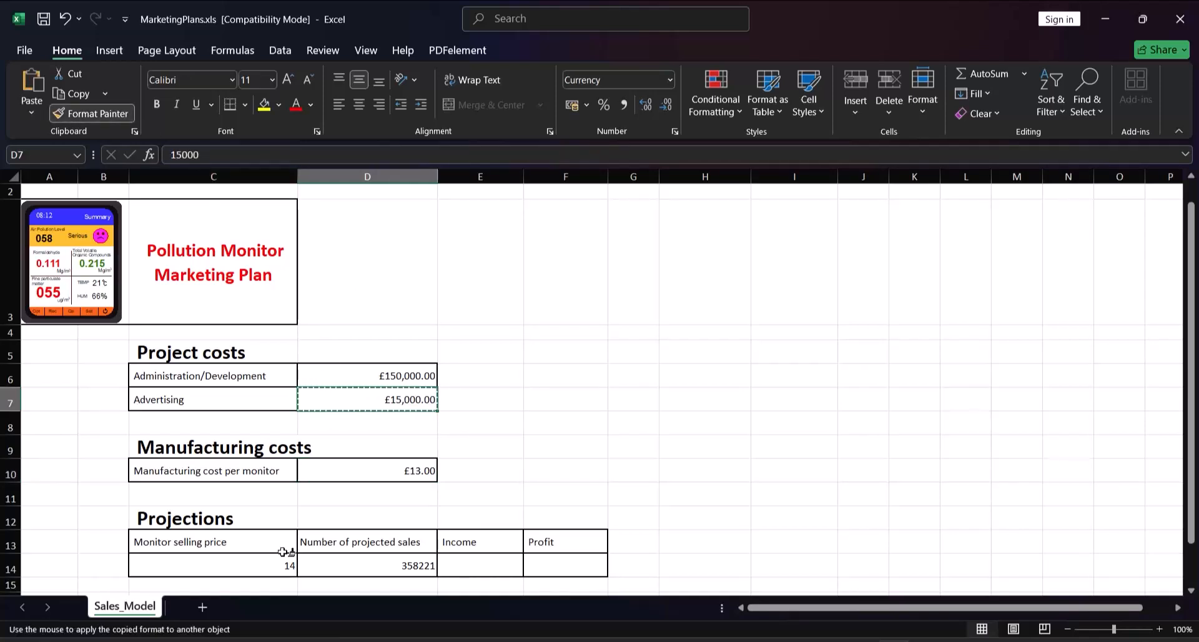
left_click(252, 565)
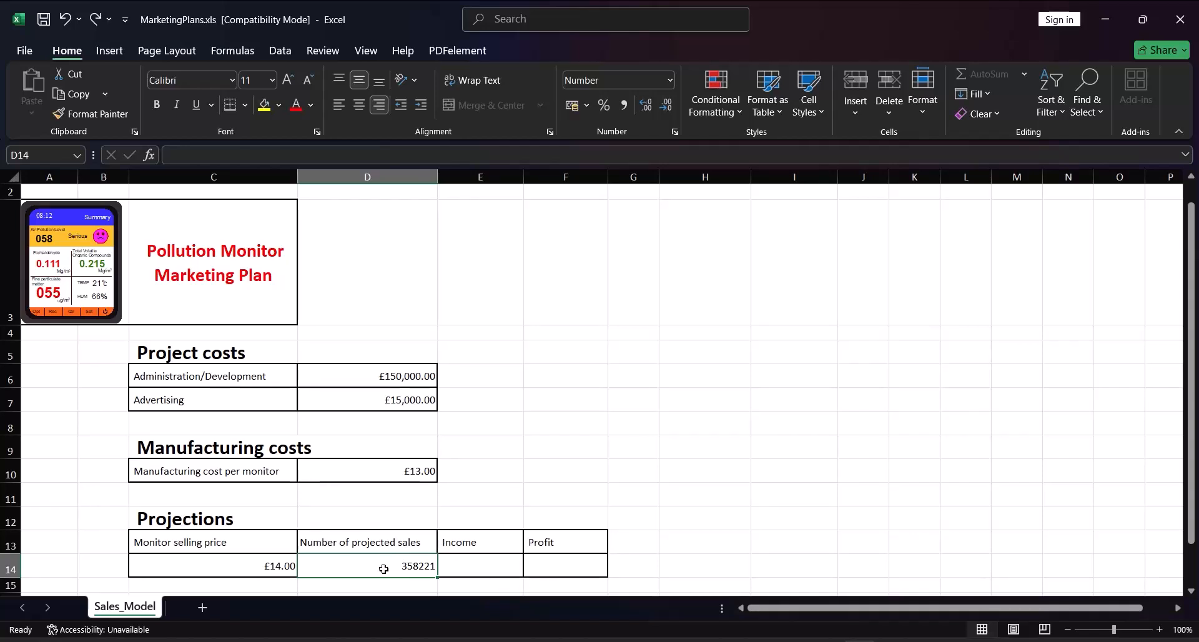
Display the number of projected sales in D14 with two decimal places
left_click(653, 107)
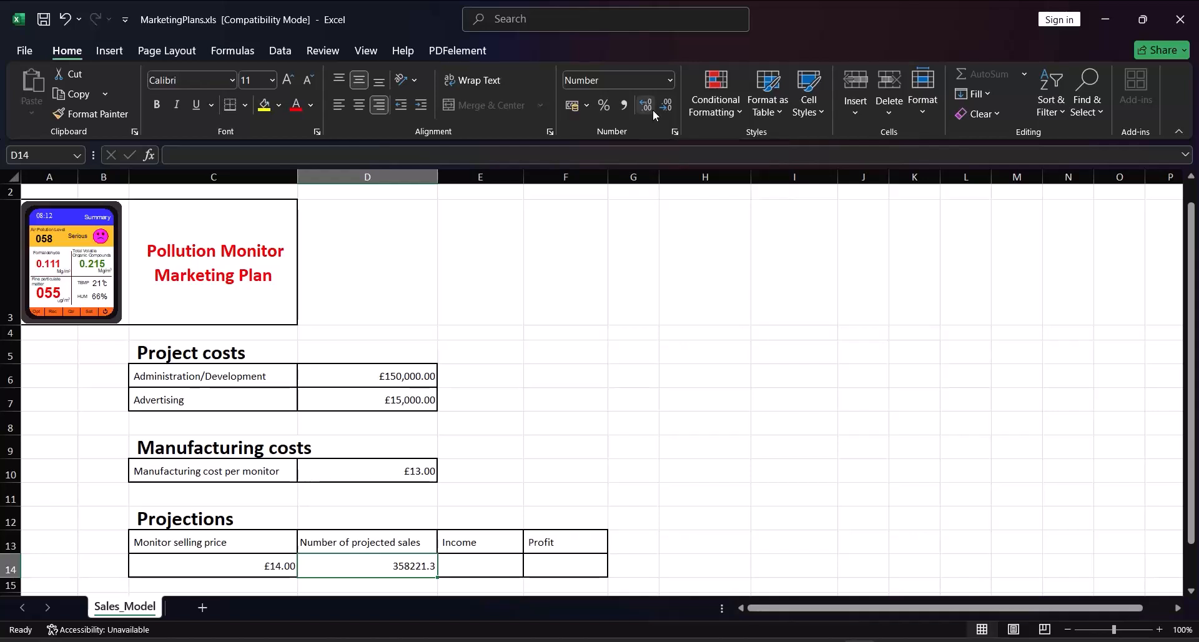
left_click(654, 110)
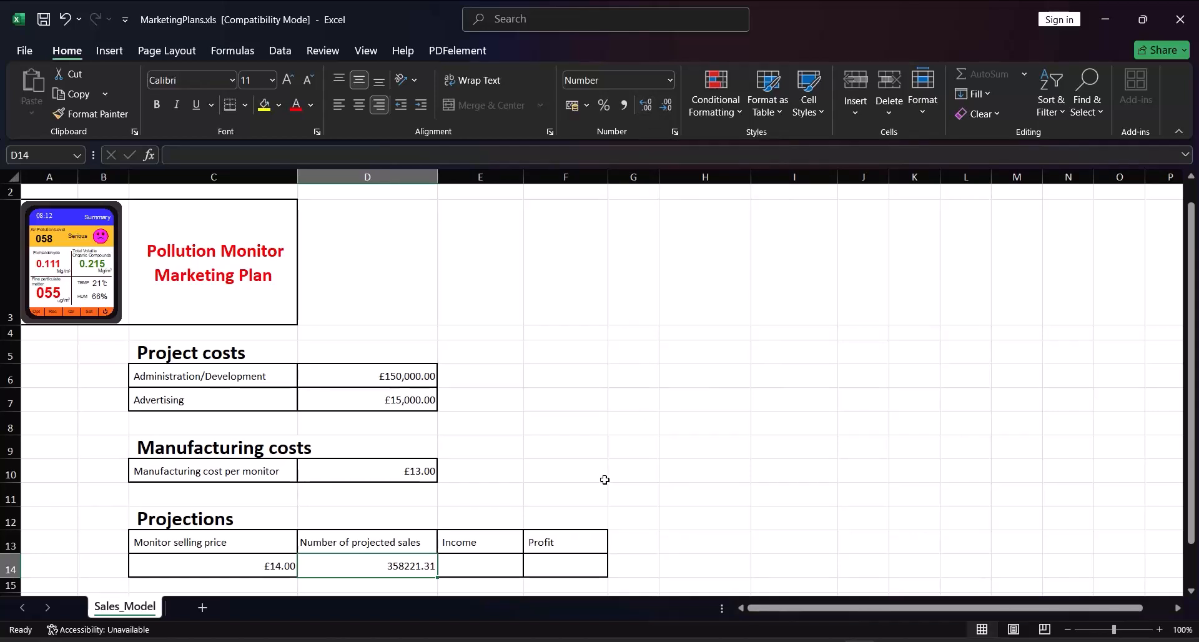
Calculate the Income in E14 as selling price times projected sales with the formula =C14*D14
left_click(475, 567)
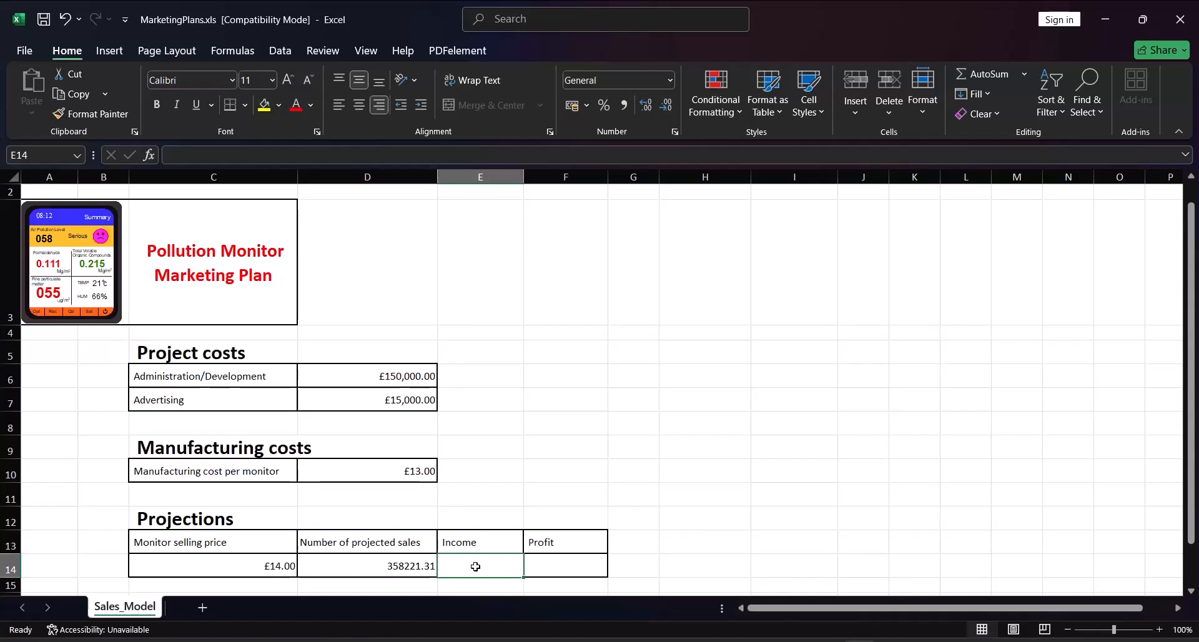
type("=")
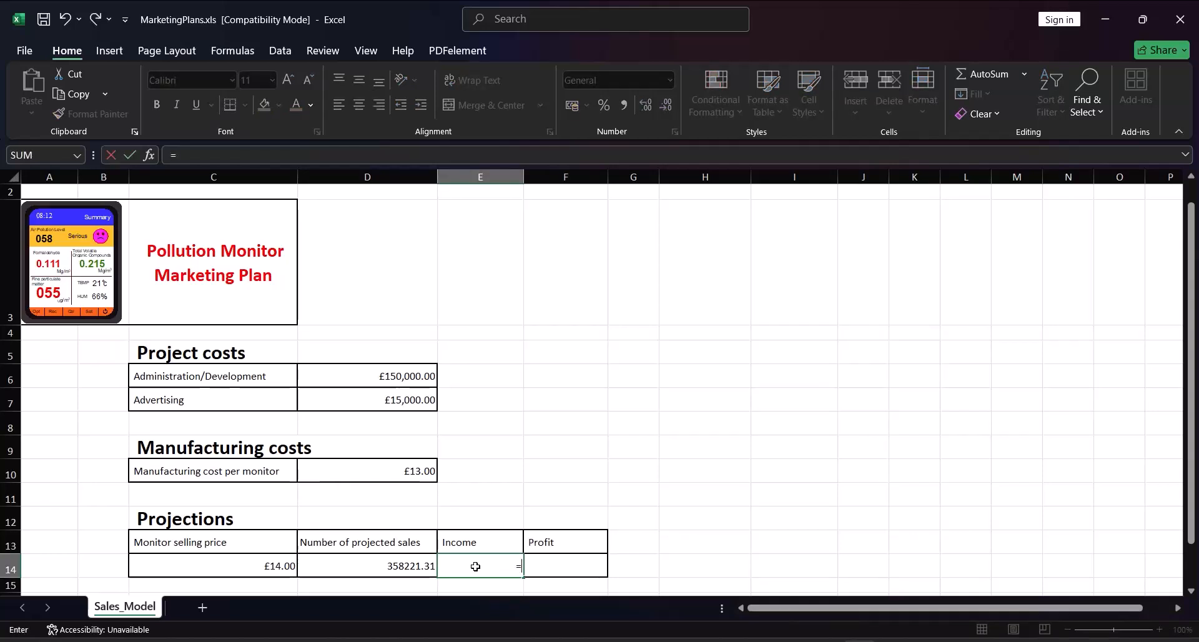
left_click(271, 566)
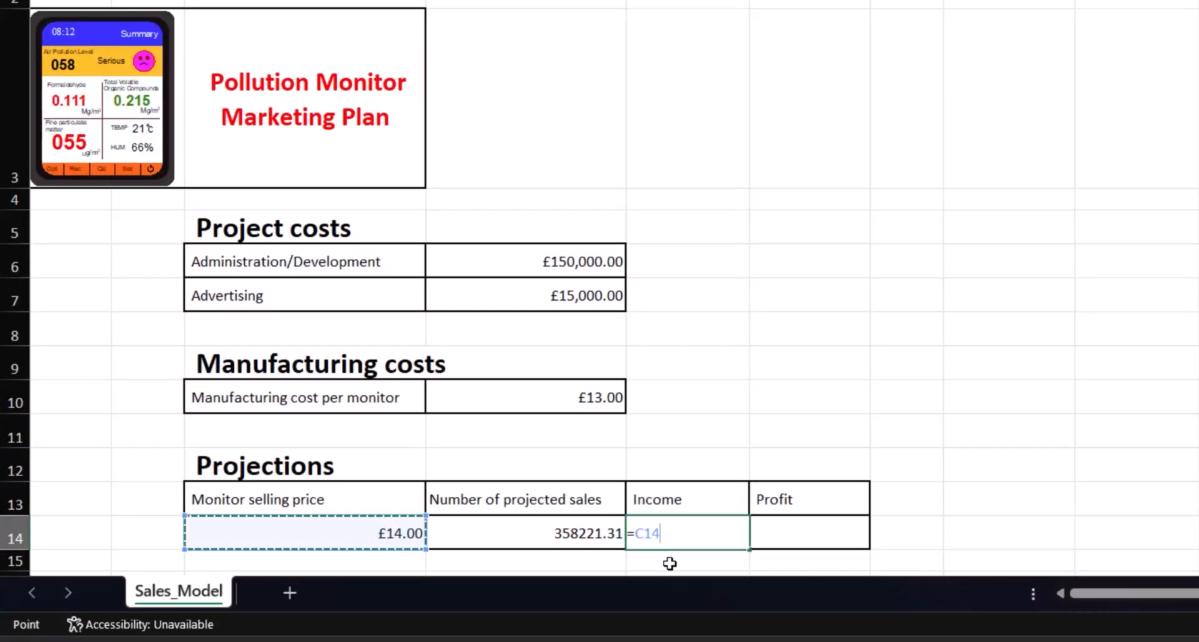
type("*")
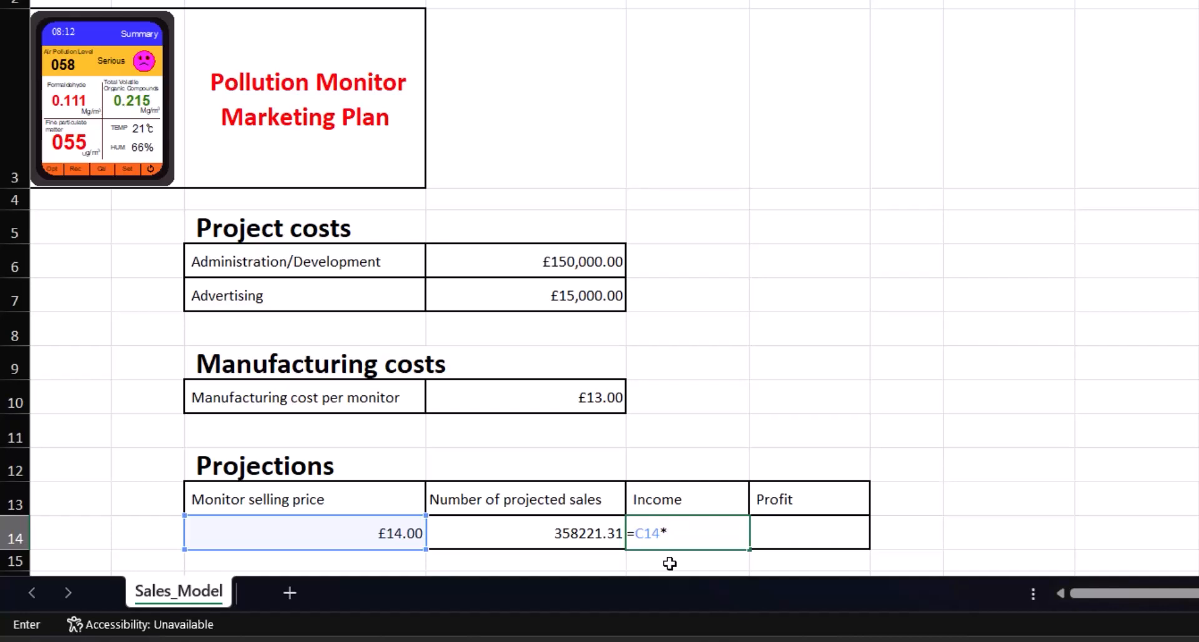
left_click(542, 528)
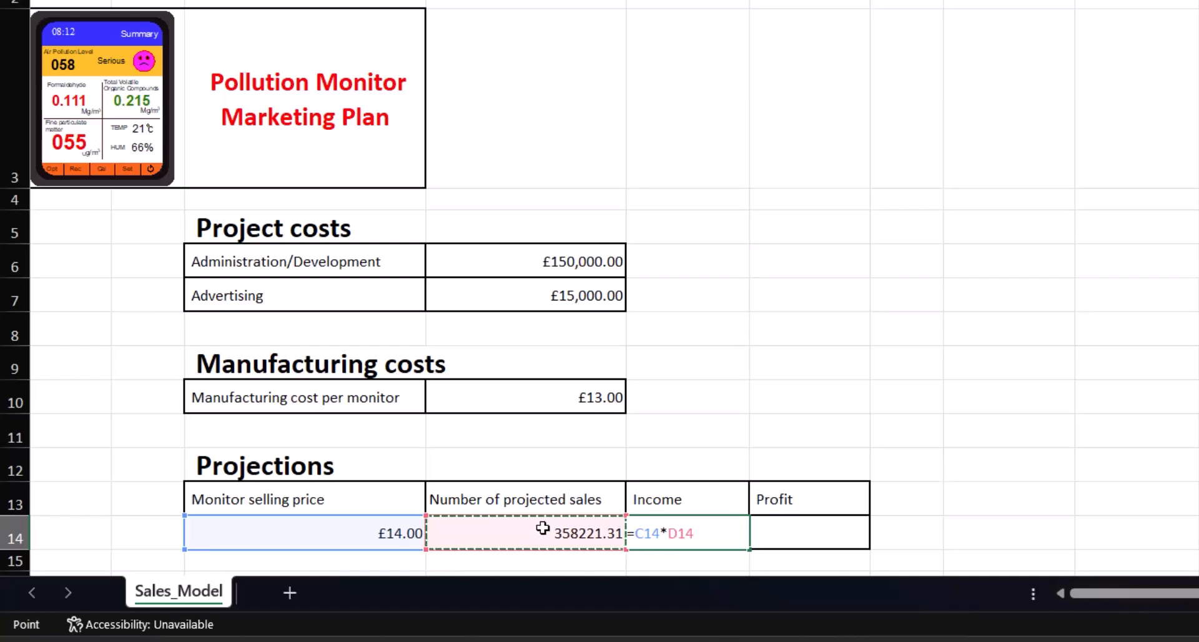
key("Return")
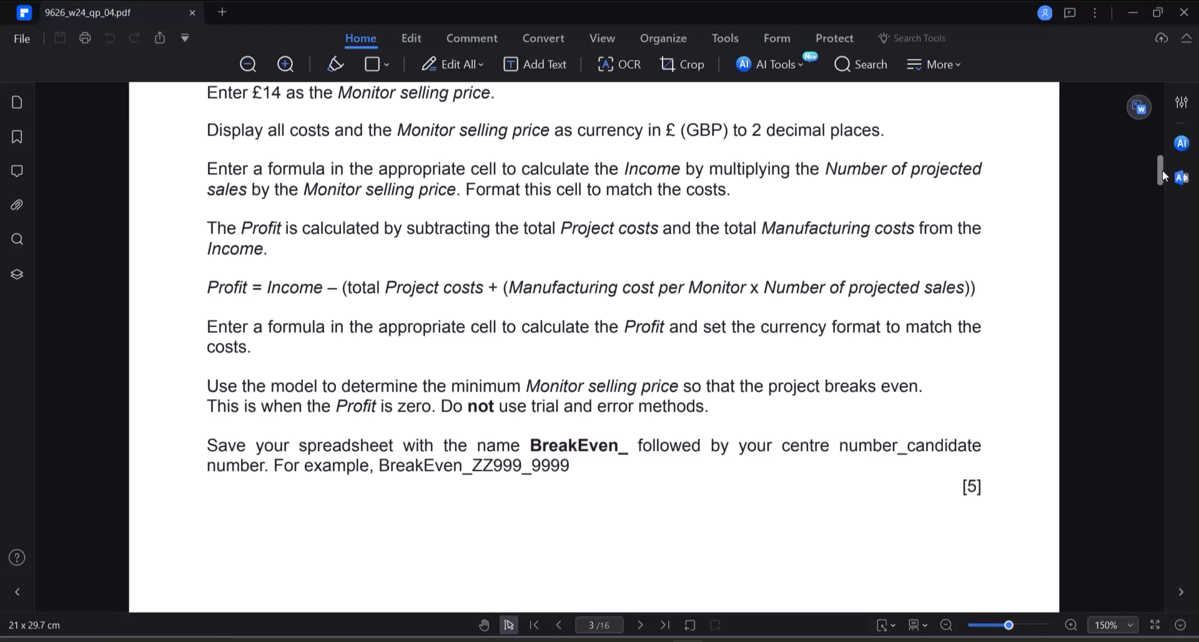
Switch back to the Excel workbook and begin the Profit formula in F14 as Income minus the bracketed project costs, =E14-((D6+D7)+
key("alt+Tab")
left_click_drag(1190, 245, 1186, 289)
left_click(565, 425)
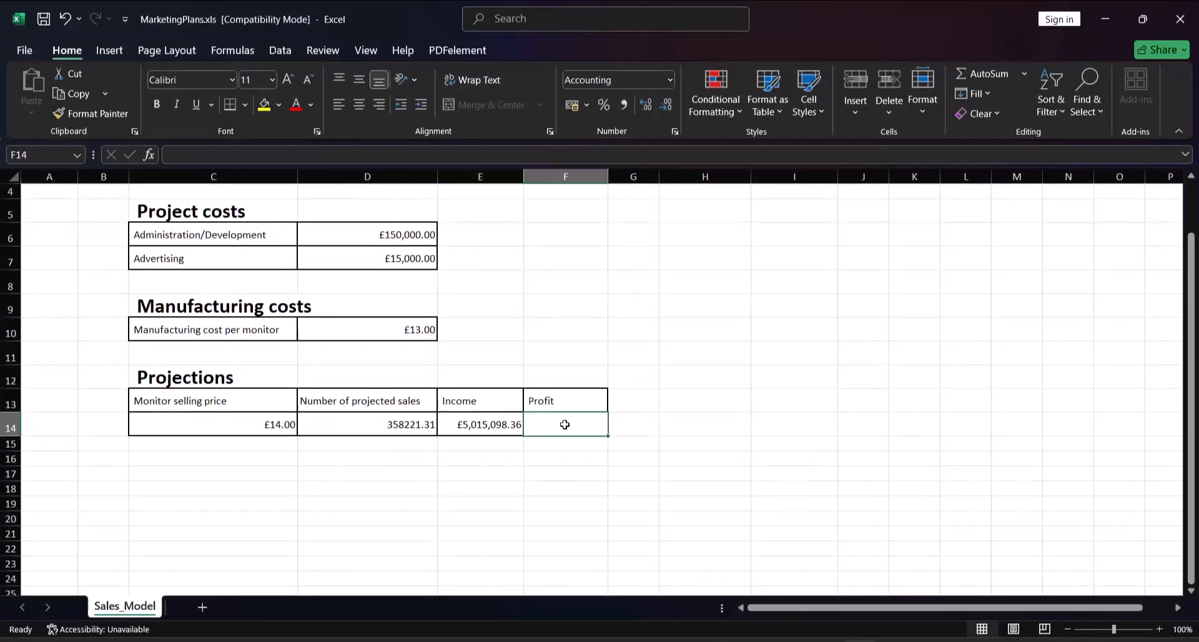
type("=")
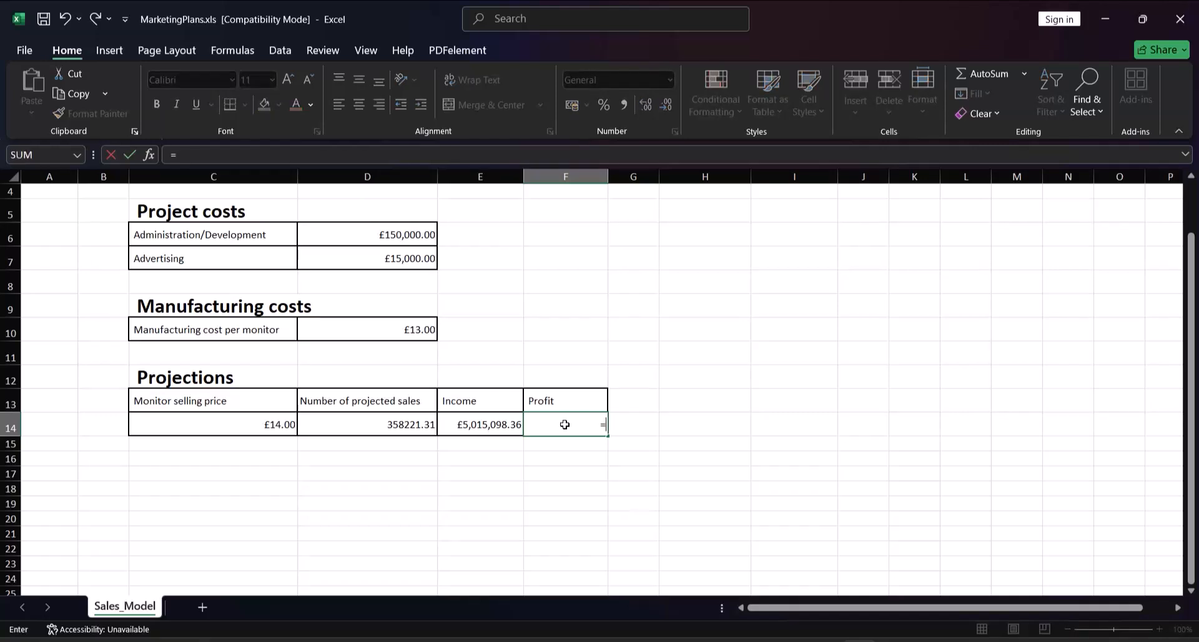
left_click(460, 422)
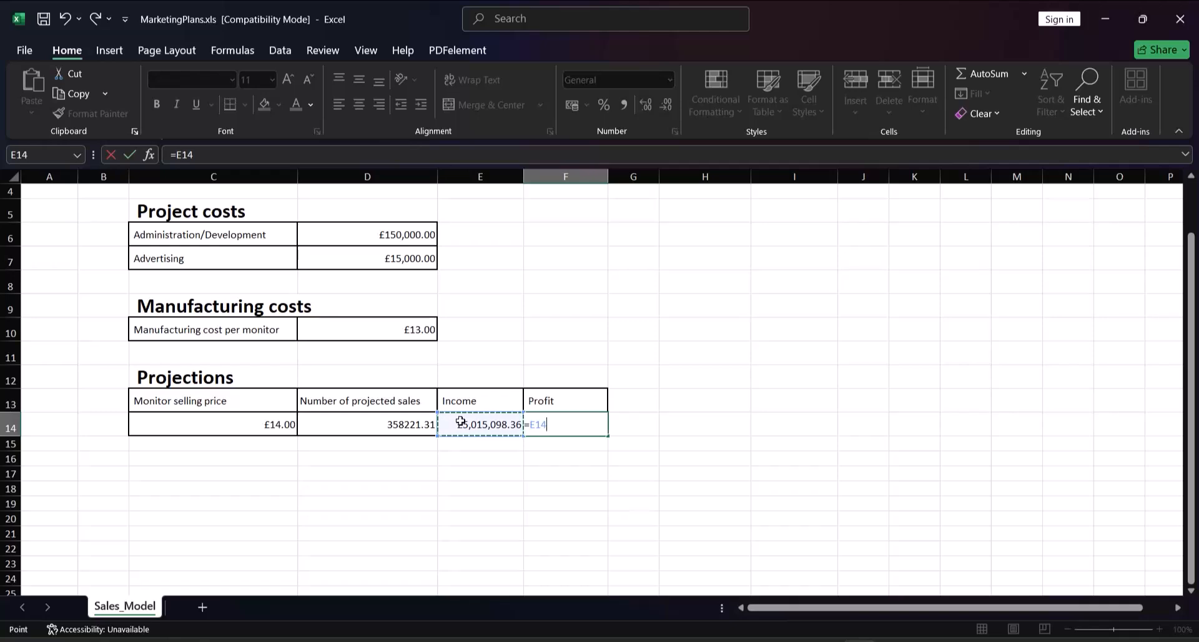
type("-(")
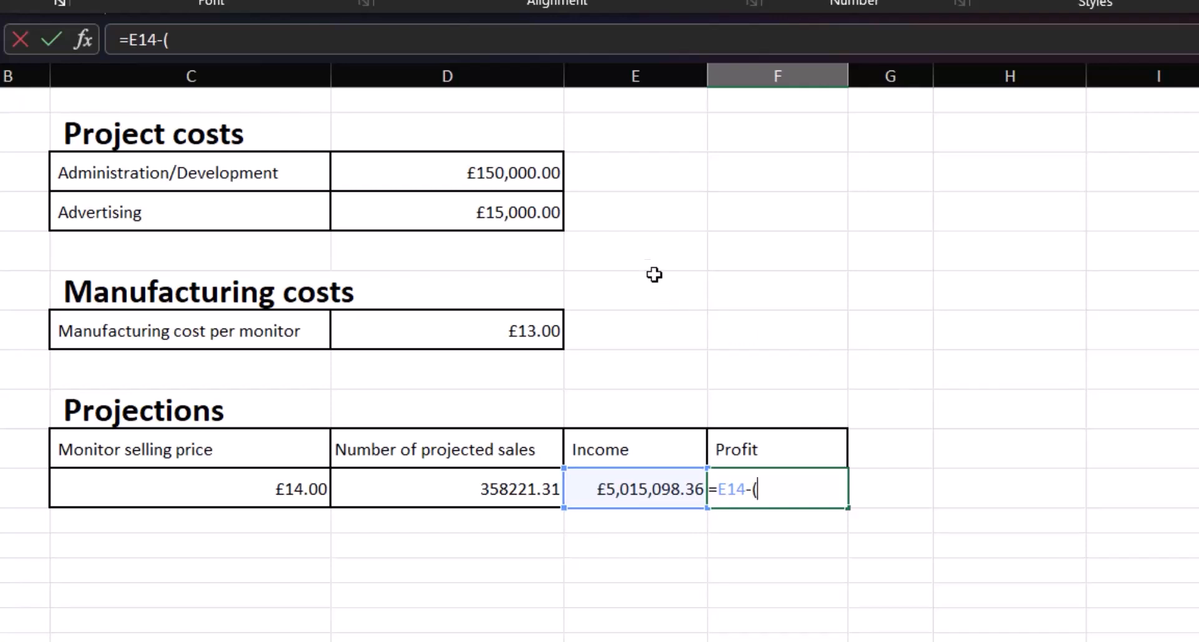
left_click(469, 173)
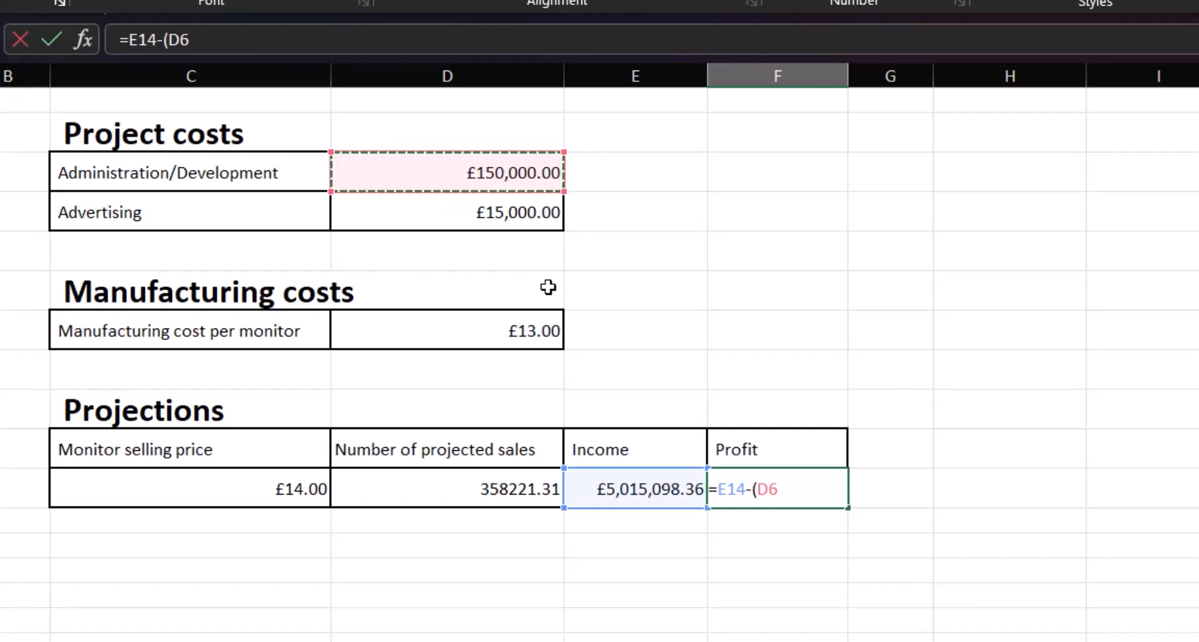
type("+")
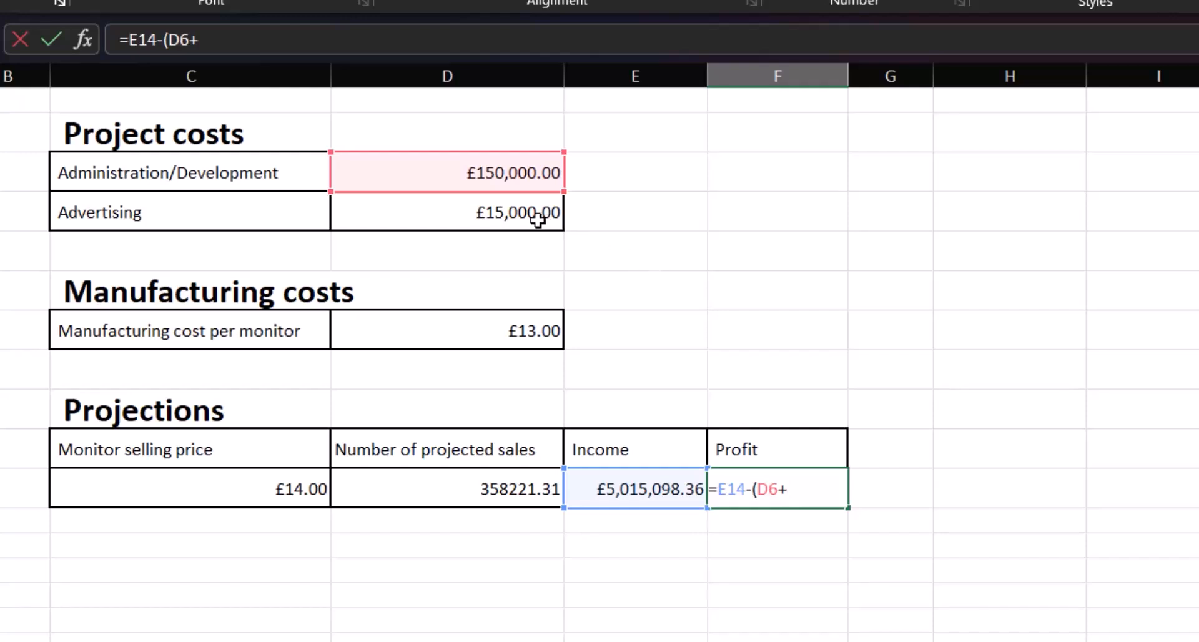
left_click(495, 210)
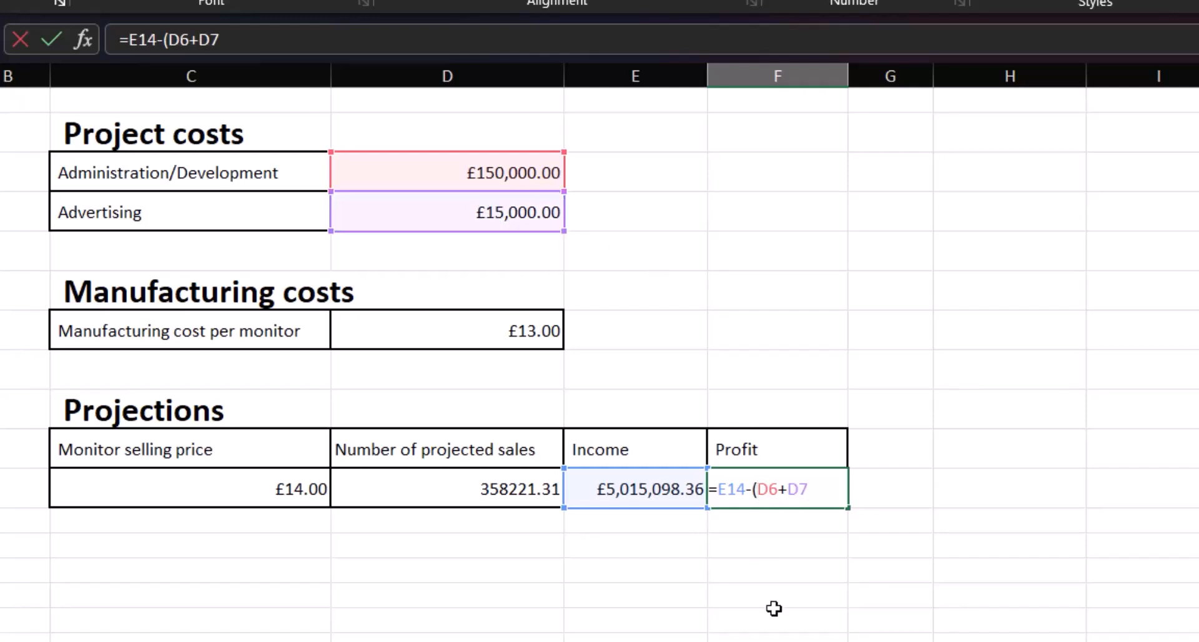
type("(")
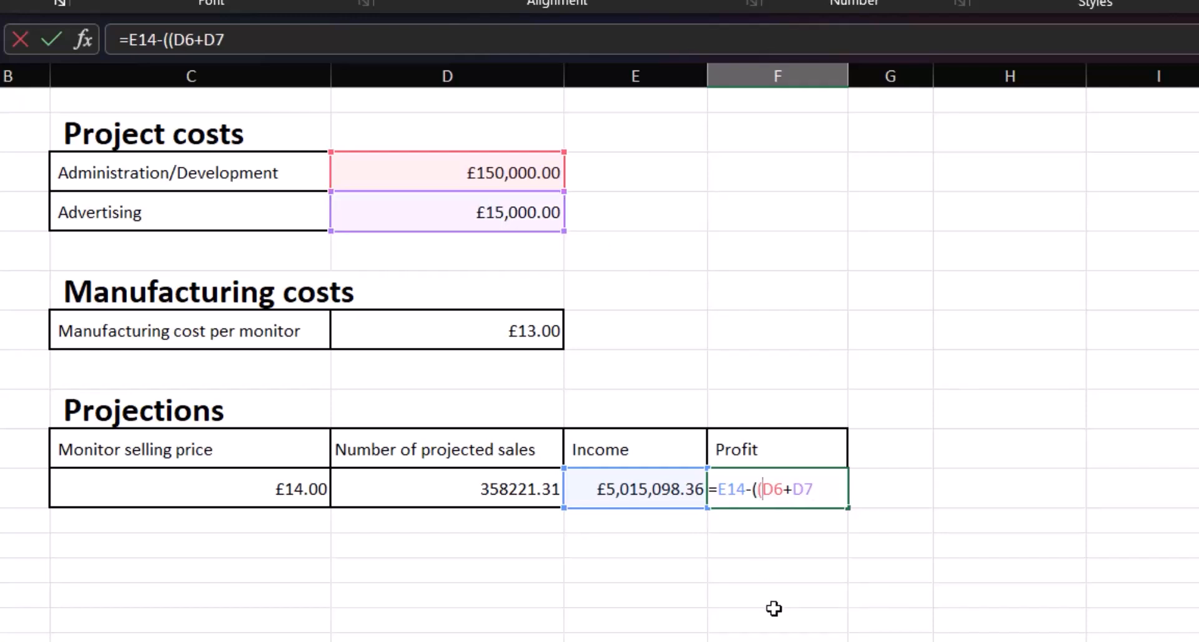
left_click(830, 484)
type(")+")
Complete the Profit formula with manufacturing cost per monitor times projected sales, giving =E14-((D6+D7)+(D10*D14))
type("(")
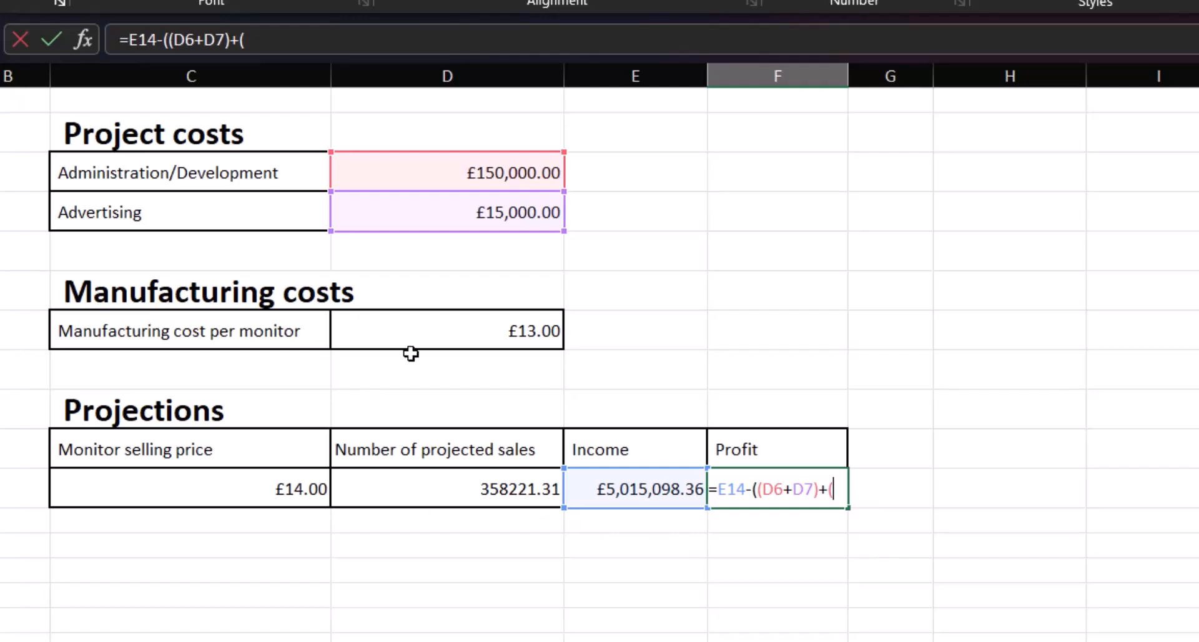
left_click(461, 326)
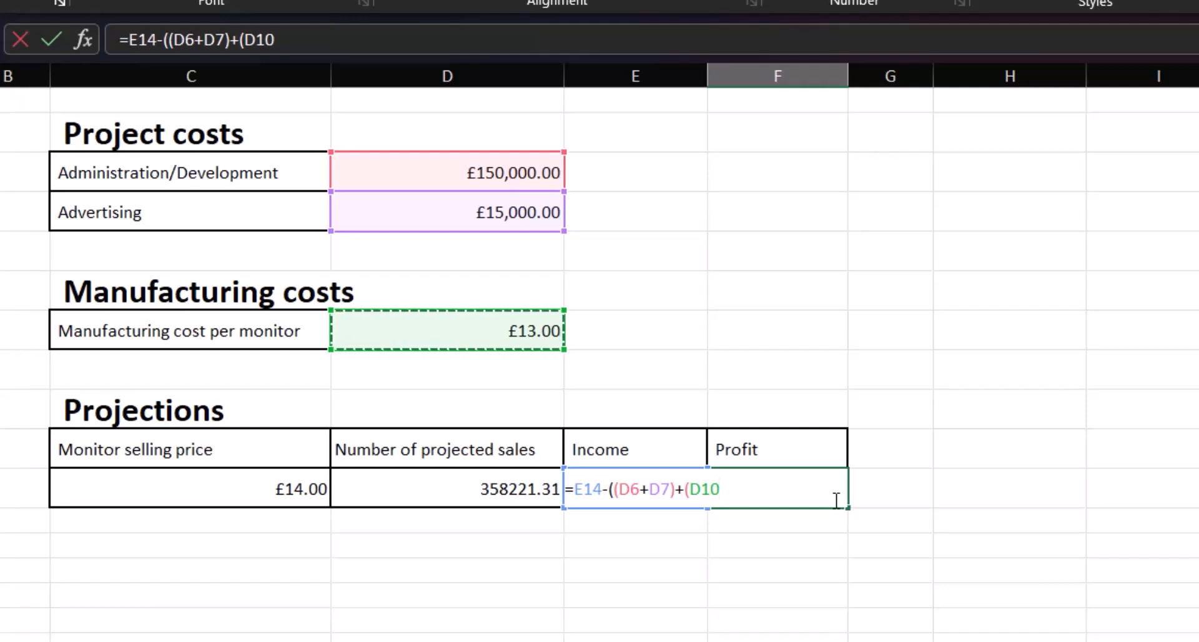
type("*")
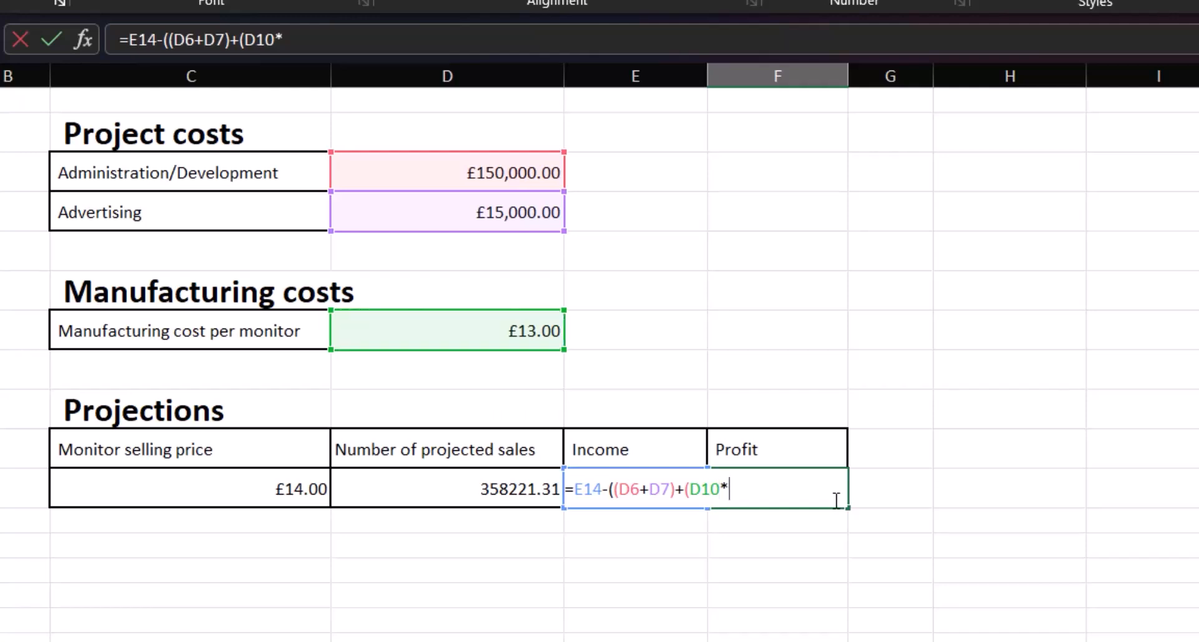
left_click(494, 487)
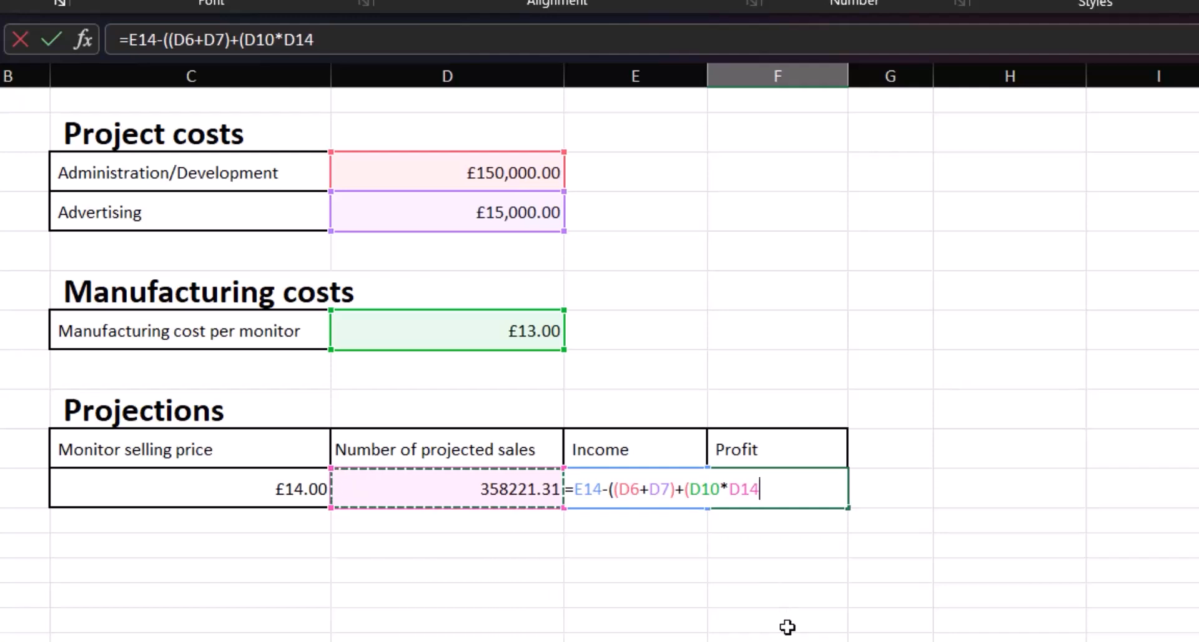
type(")")
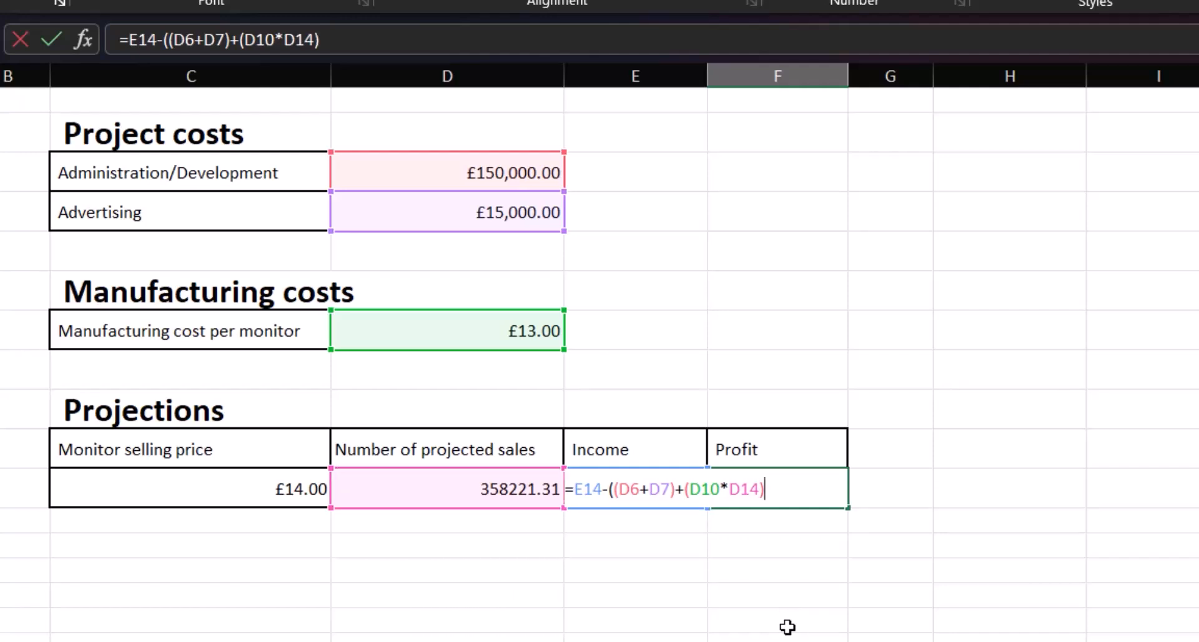
type(")")
key("Return")
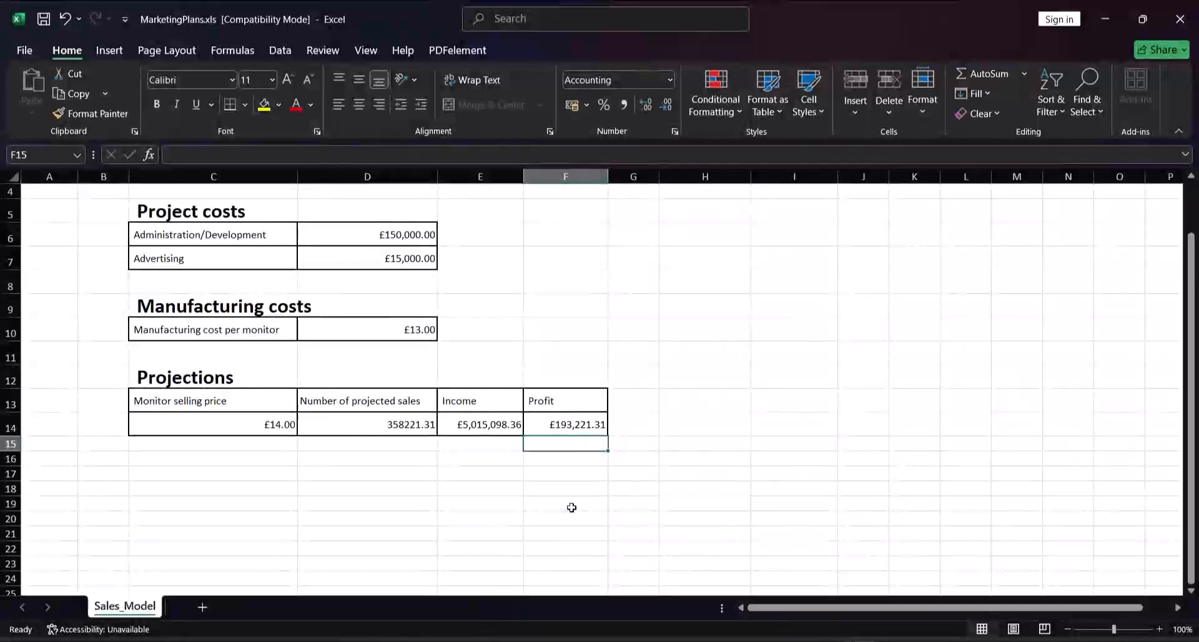
Return to the Excel workbook, start a Goal Seek analysis and set the Profit cell F14 as its target cell
scroll(571, 508, "up", 1)
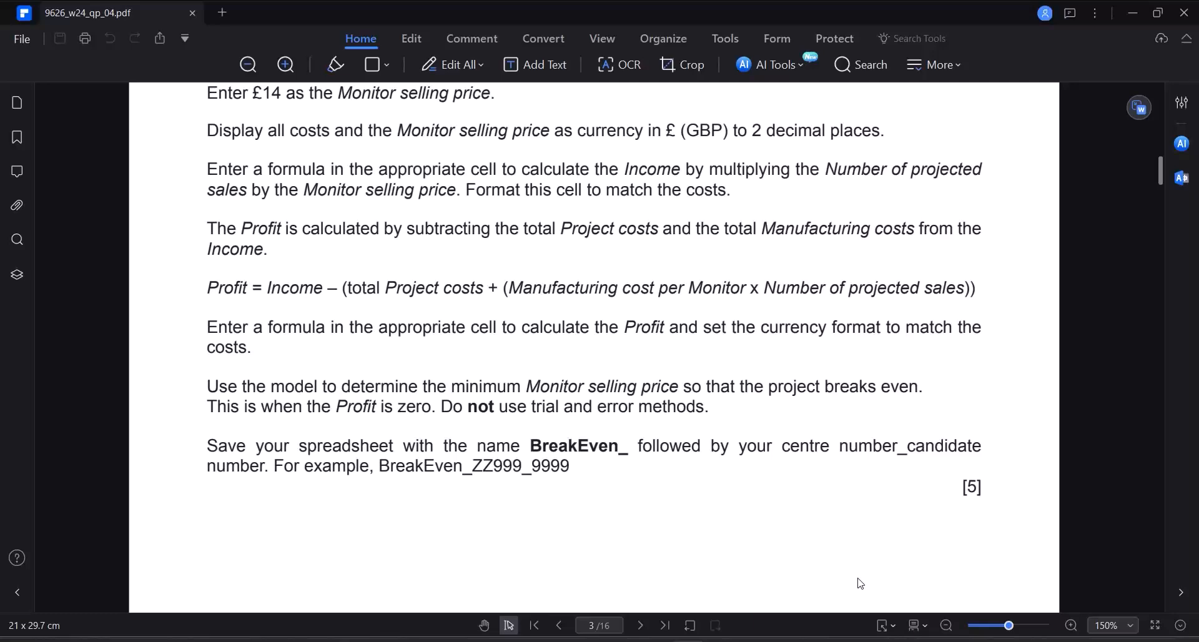
left_click(859, 641)
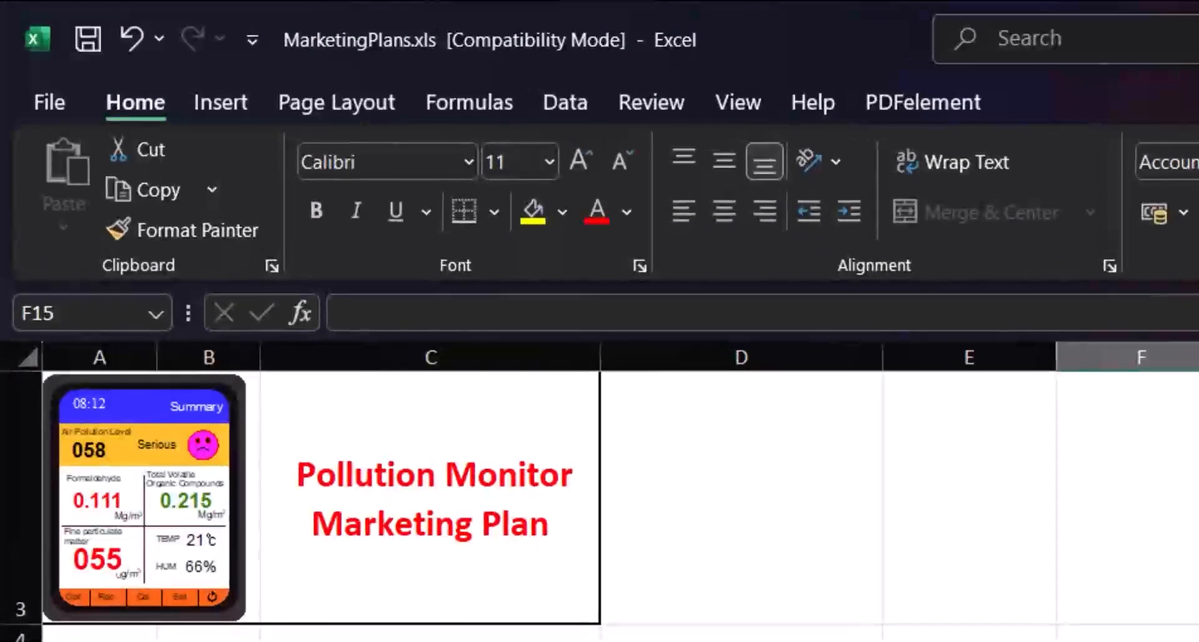
left_click(562, 100)
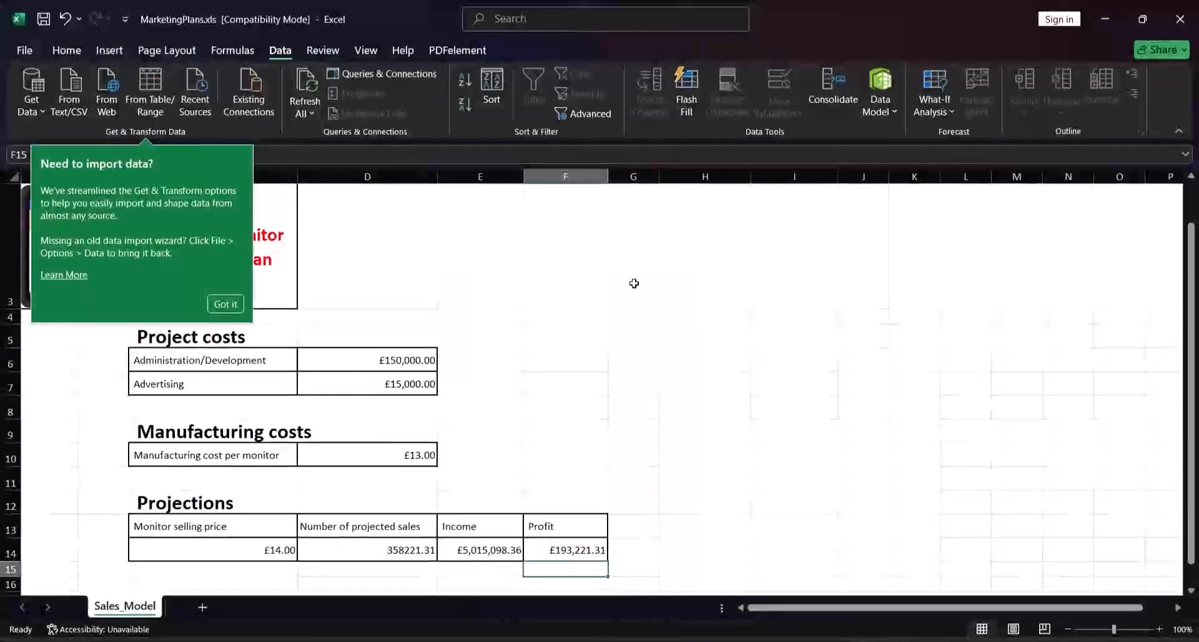
left_click(369, 498)
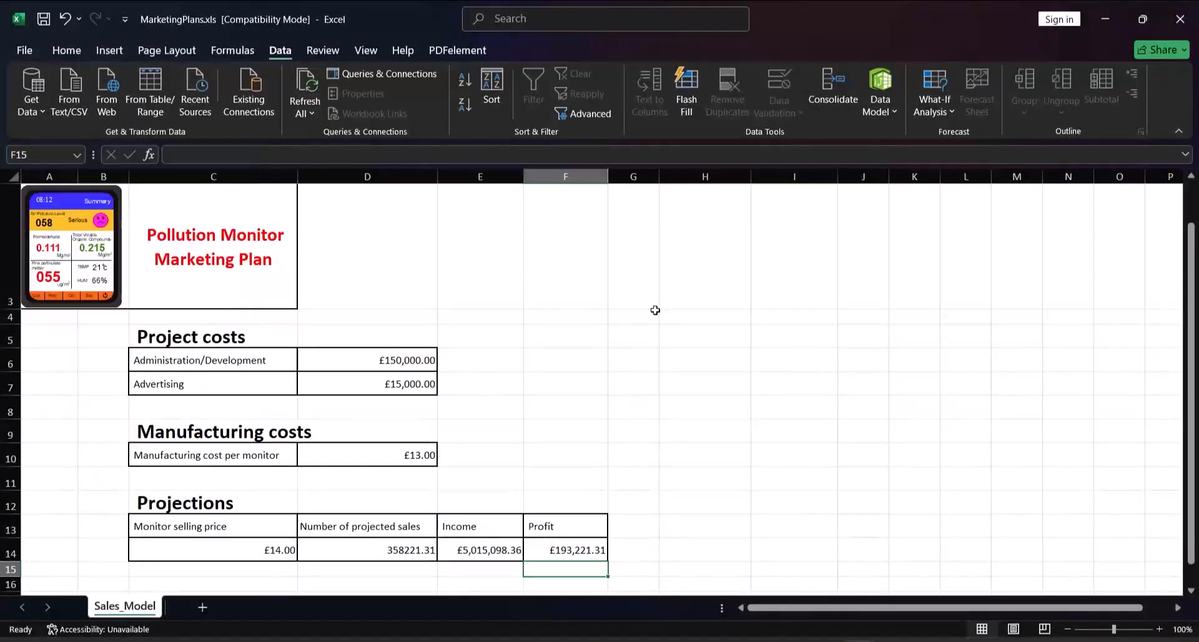
left_click(950, 119)
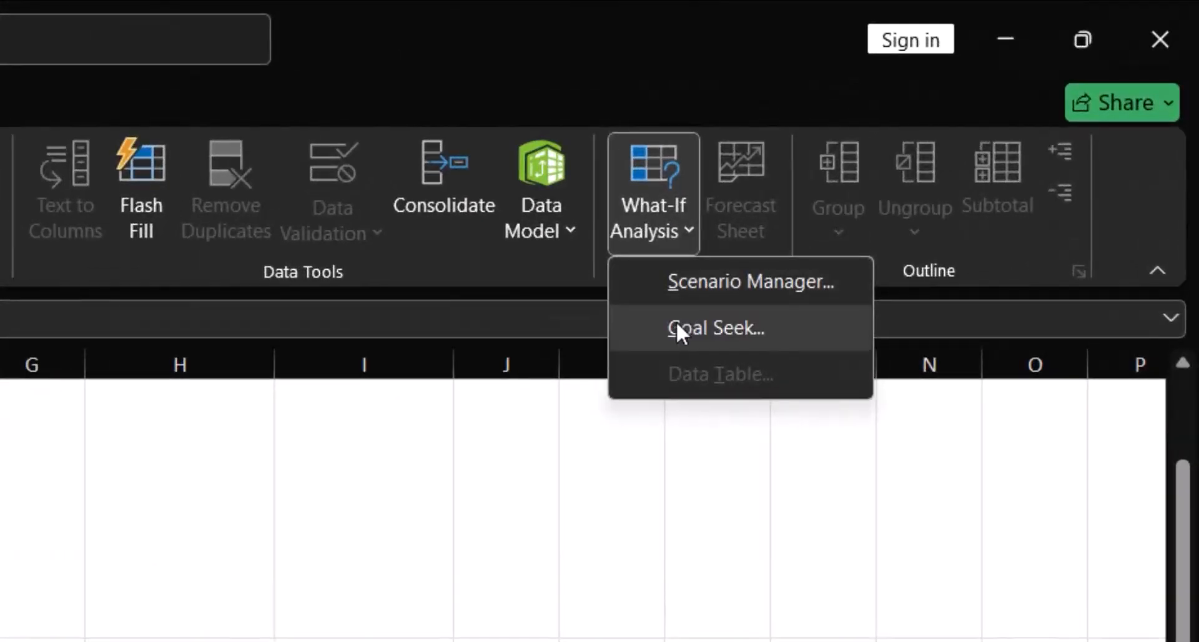
left_click(677, 320)
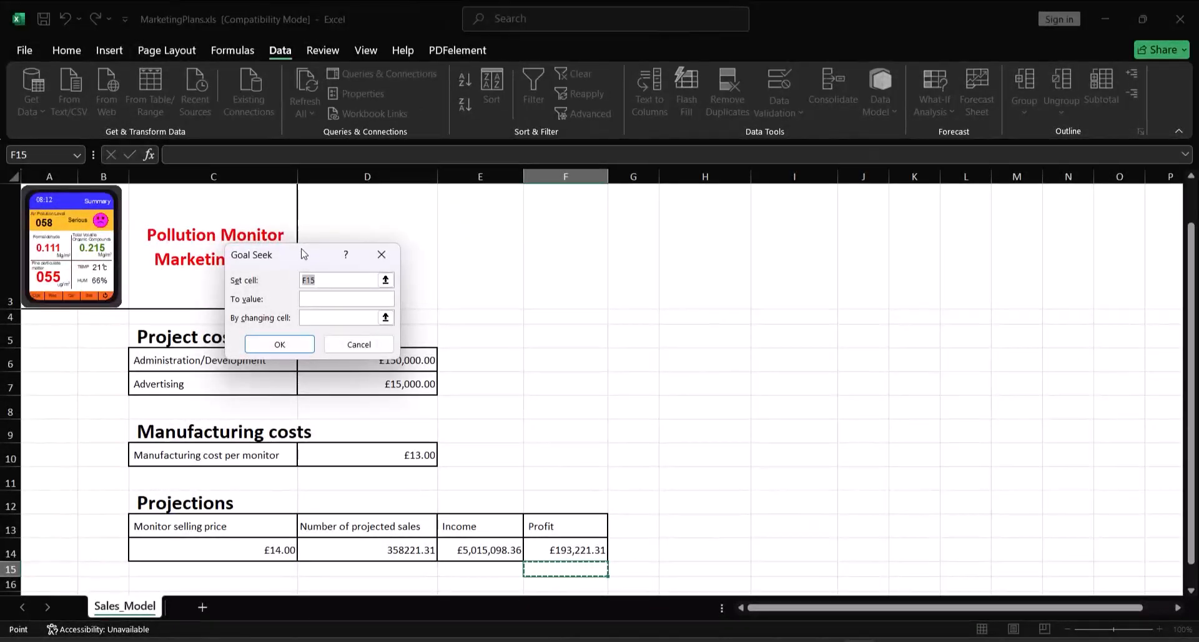
left_click_drag(305, 254, 553, 275)
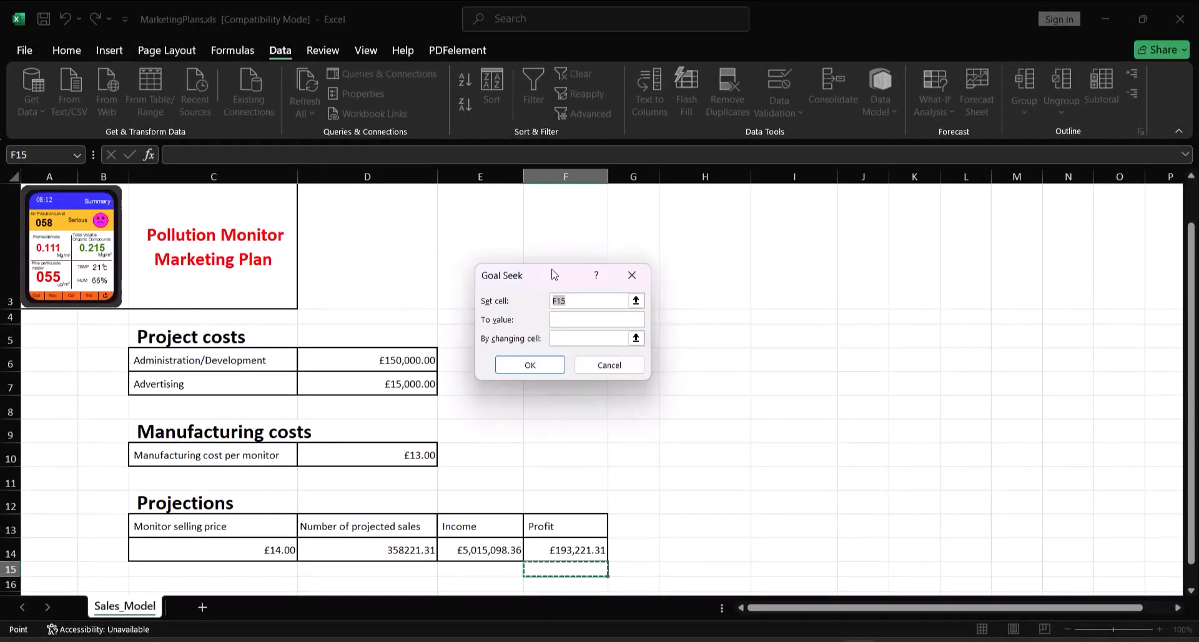
left_click(559, 548)
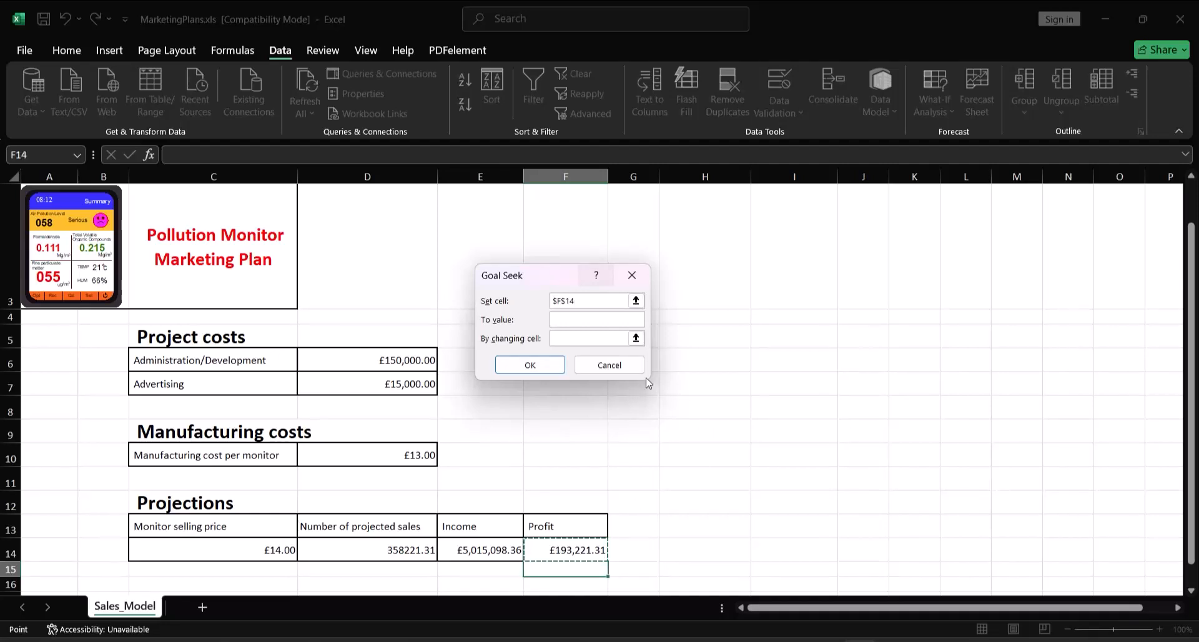
Run the Goal Seek to value 0 by changing the monitor selling price in C14, and keep the solution
left_click(580, 323)
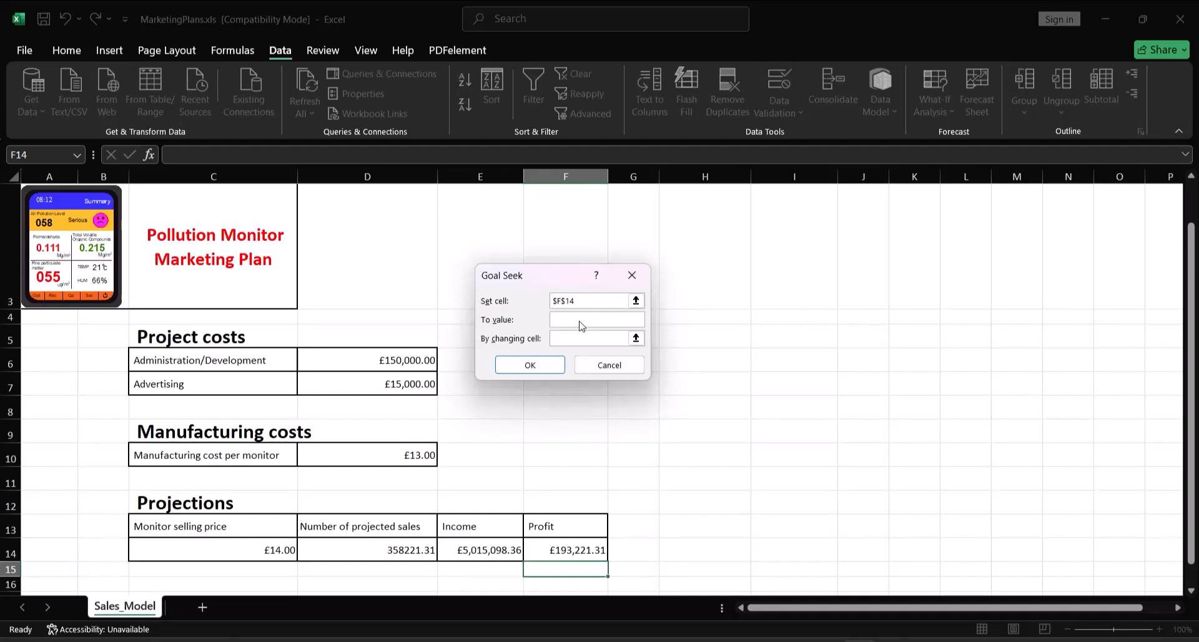
type("0")
left_click(561, 338)
left_click(251, 552)
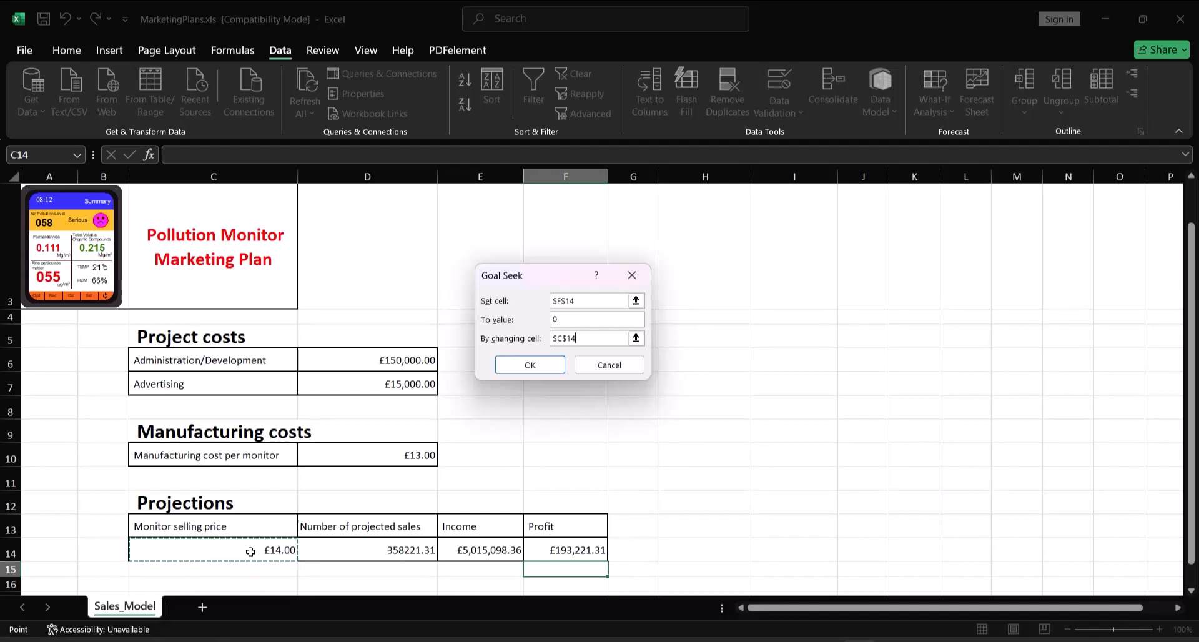
left_click_drag(550, 284, 557, 330)
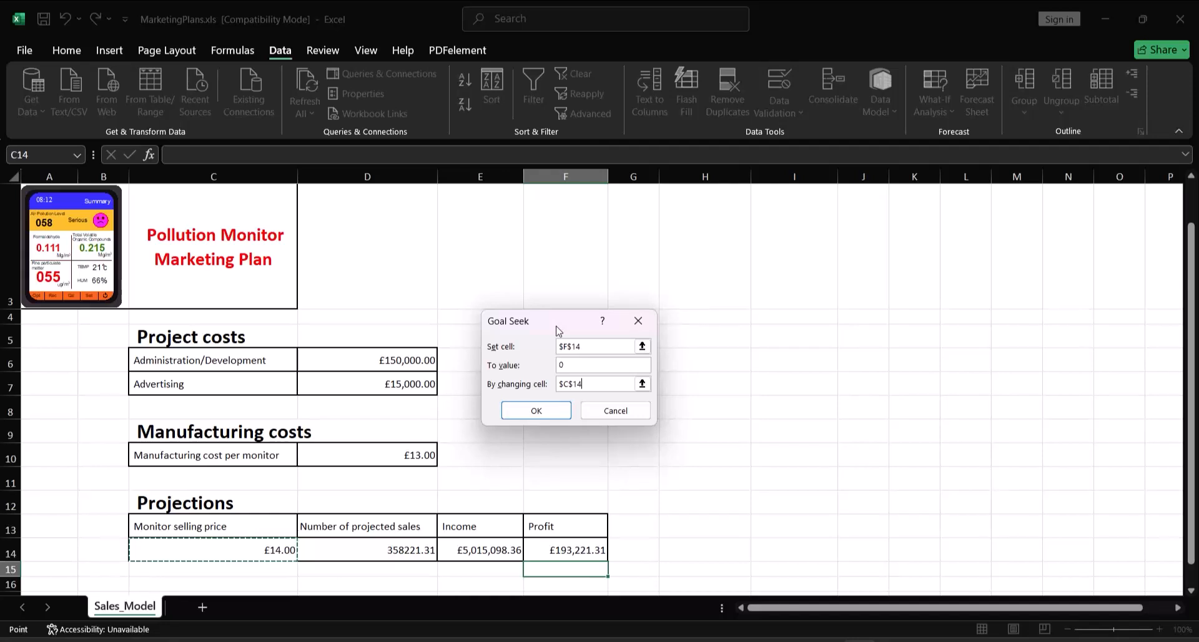
left_click(526, 411)
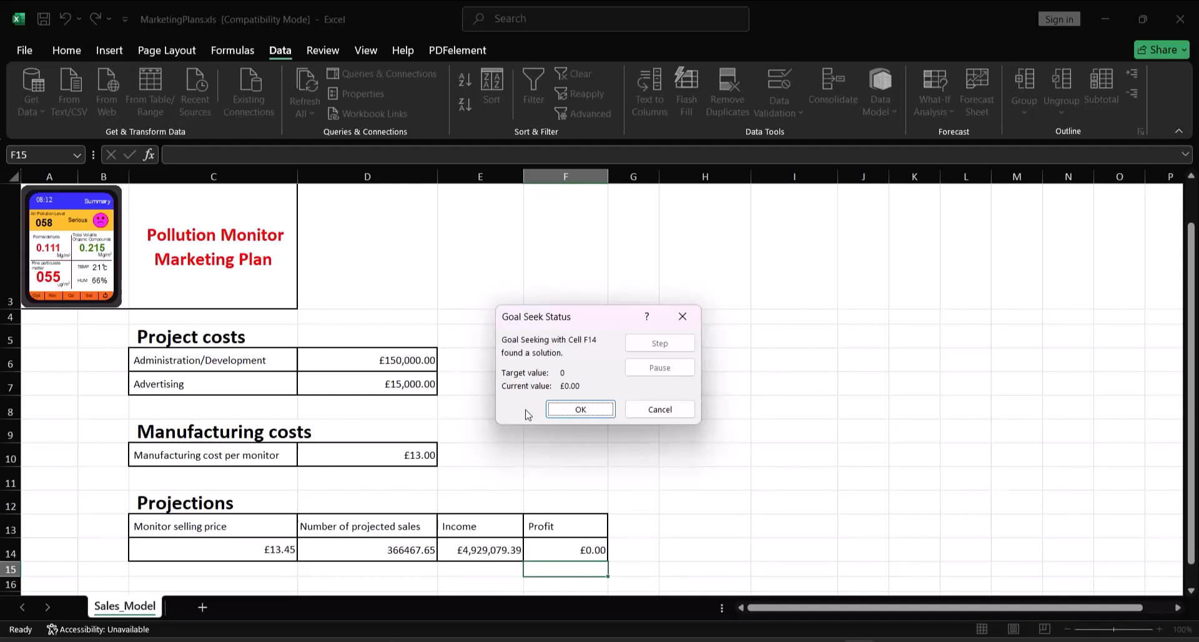
left_click(577, 410)
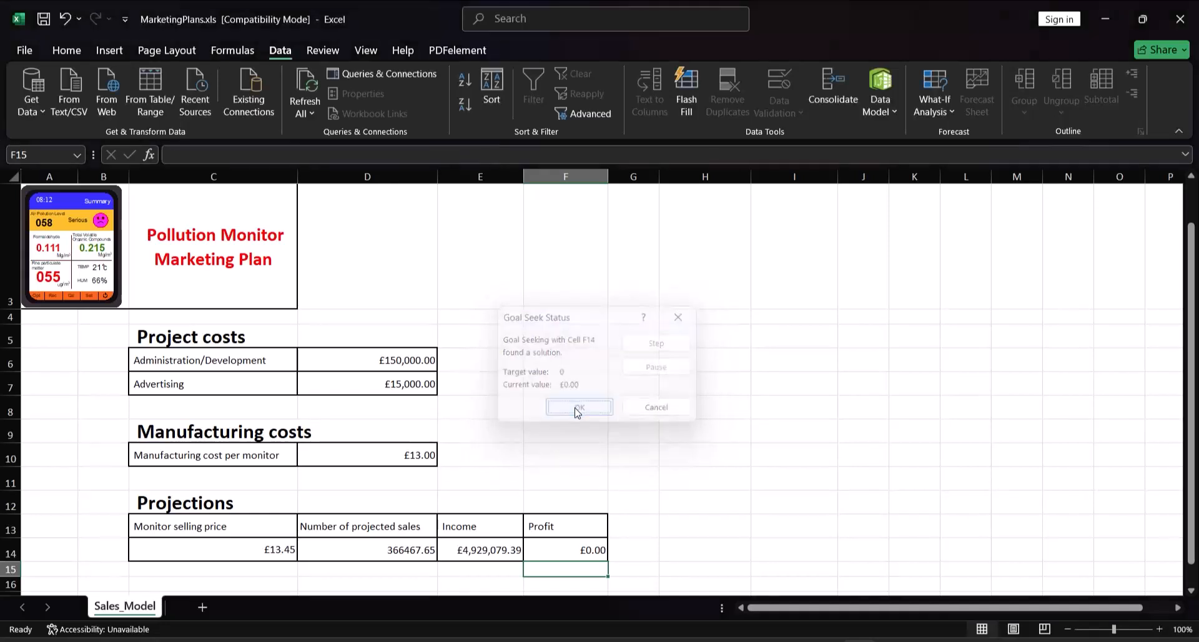
left_click(680, 358)
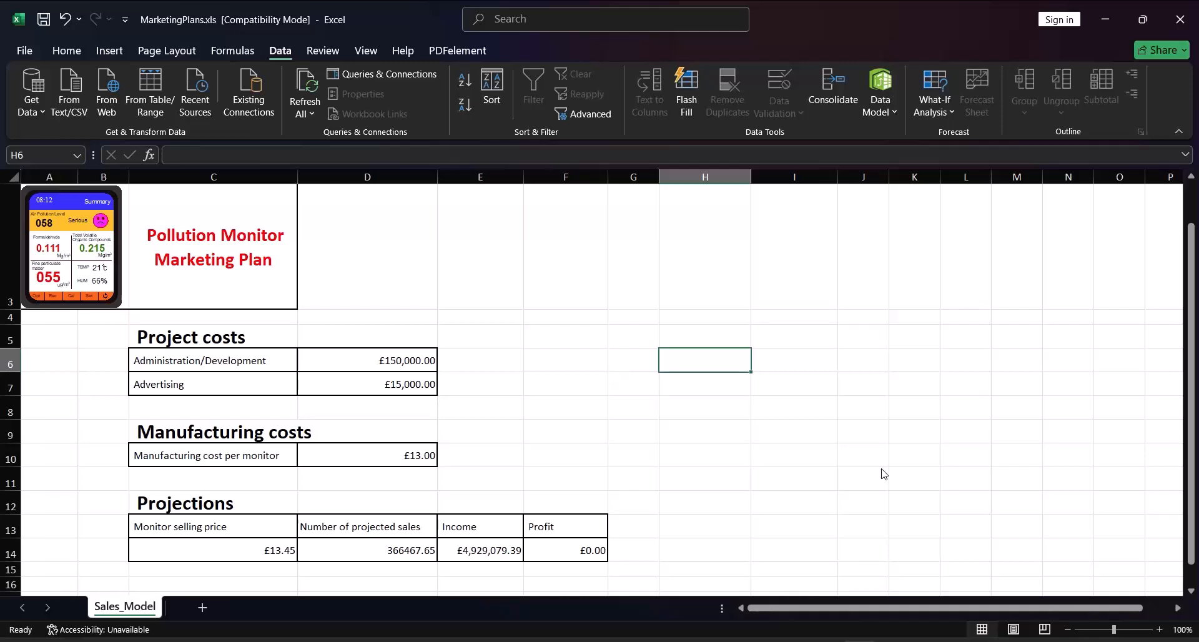
Save a copy of the workbook as BreakEven_ZZ999_9999 in the 11_9626_04_Confidential Source Files N24 folder, keeping the Excel 97-2003 format
left_click(25, 49)
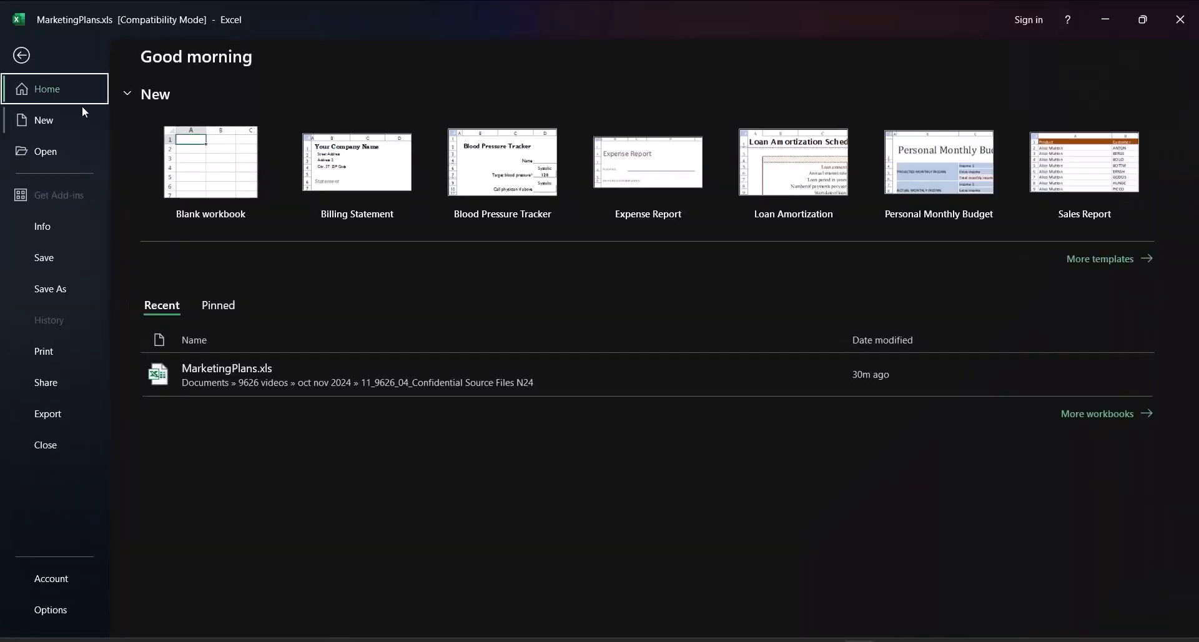
left_click(21, 55)
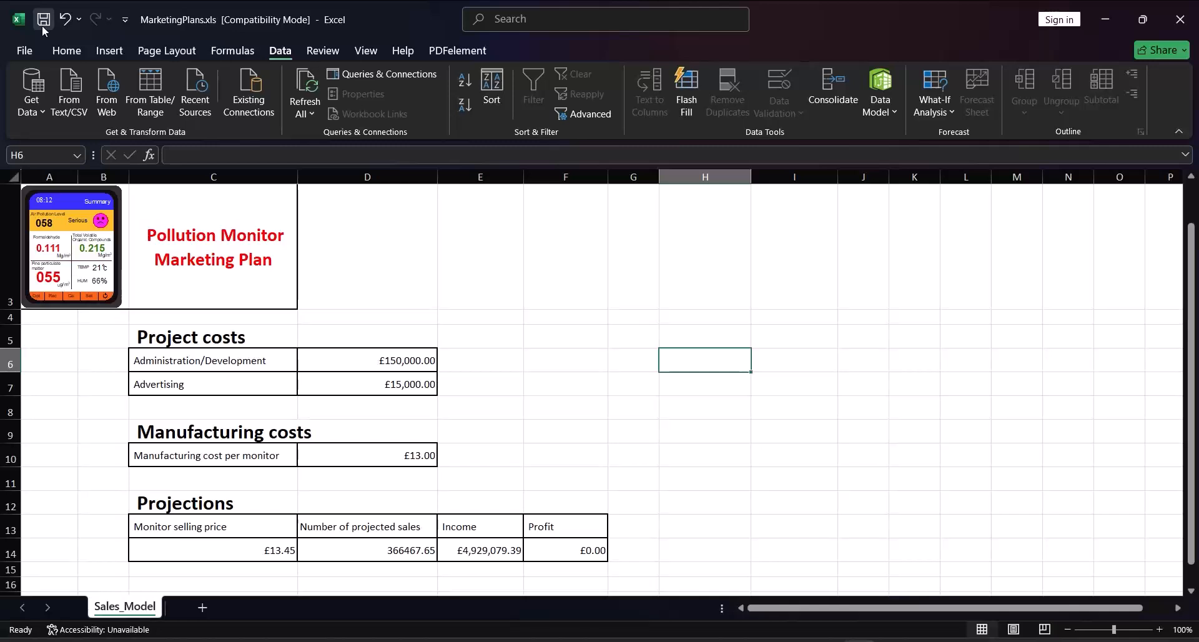
left_click(27, 51)
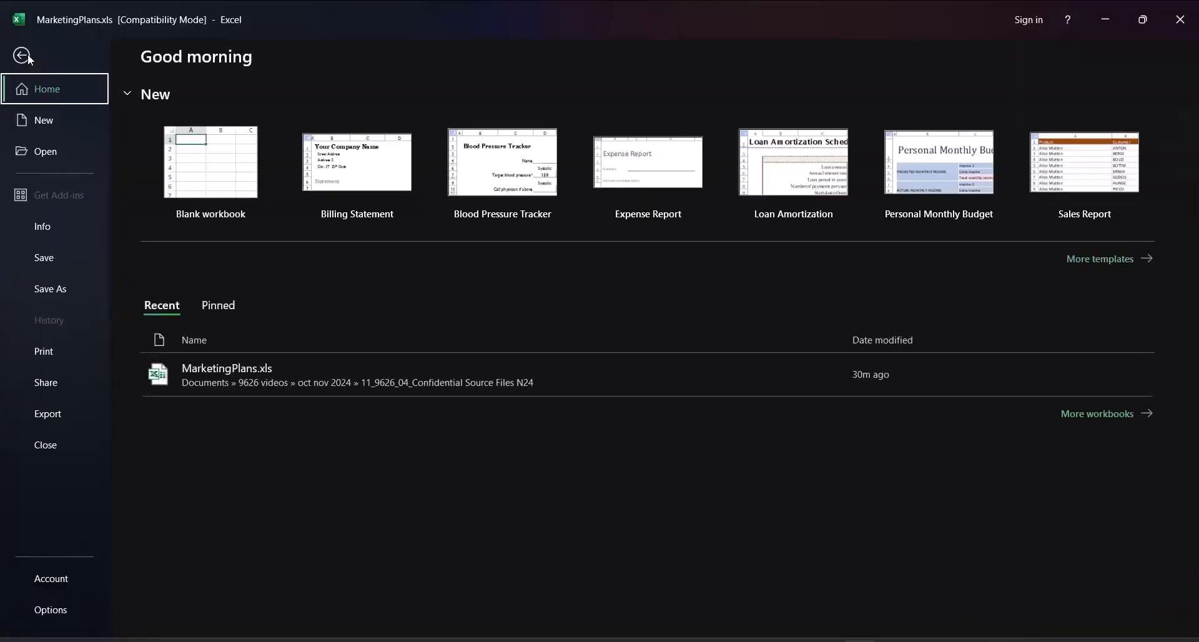
left_click(54, 296)
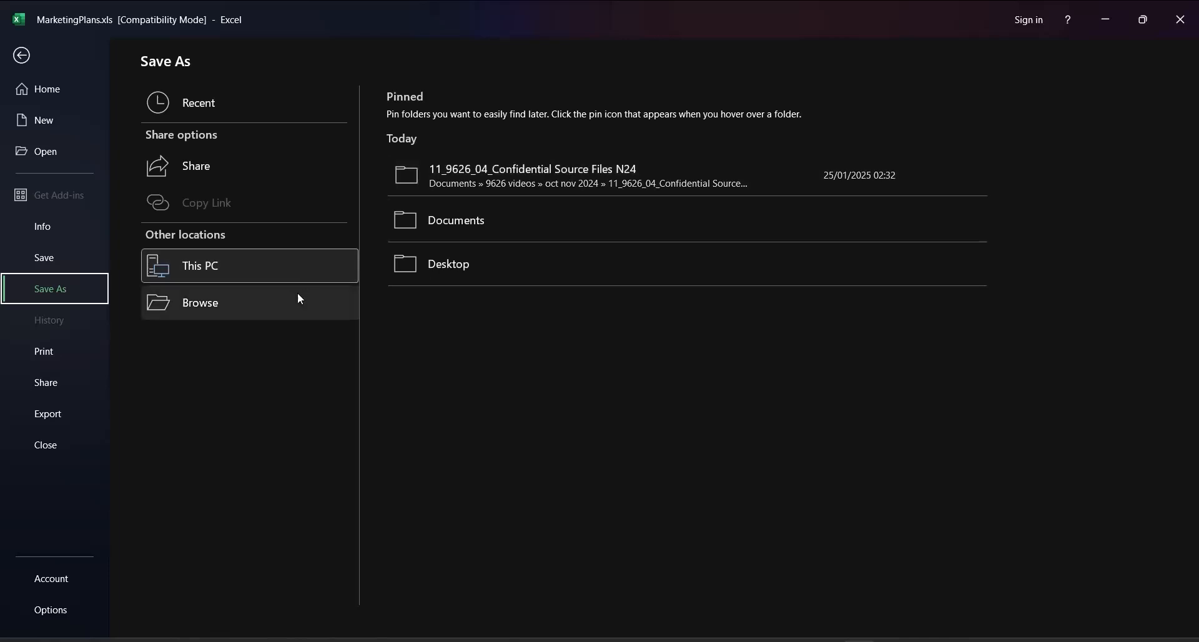
left_click(459, 183)
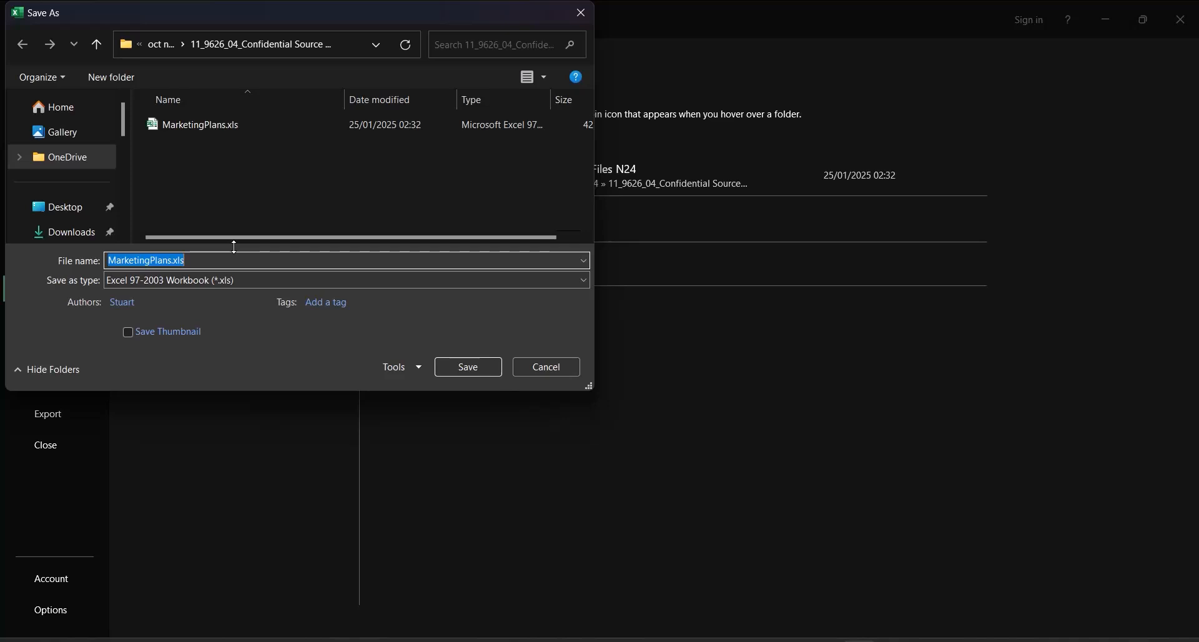
type("Break")
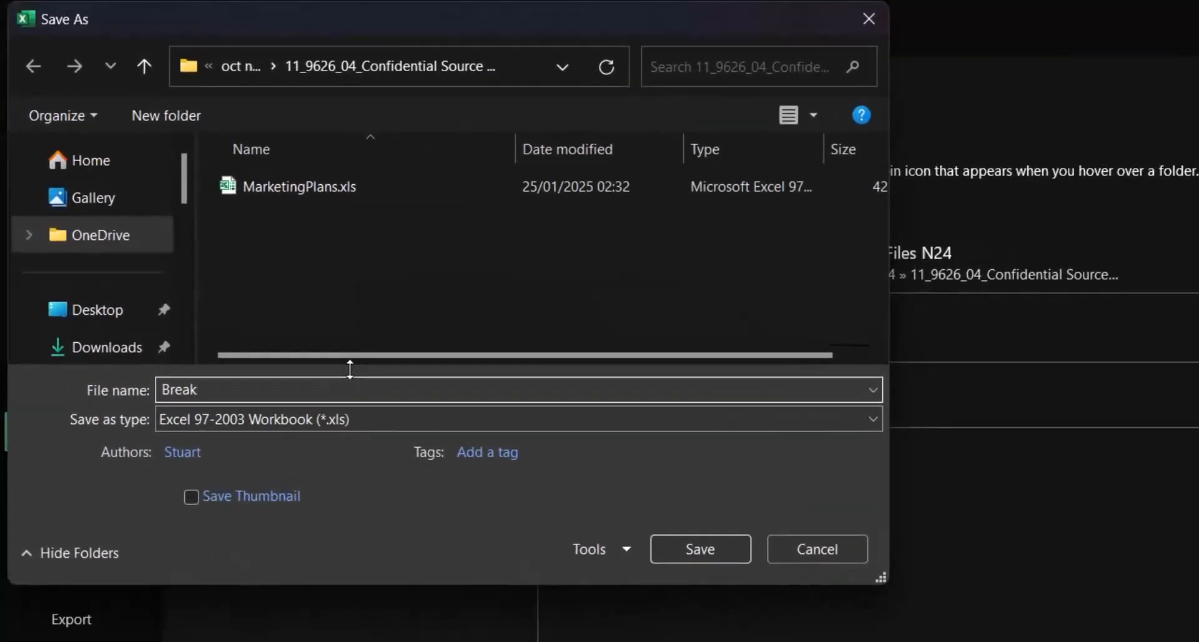
type("Even")
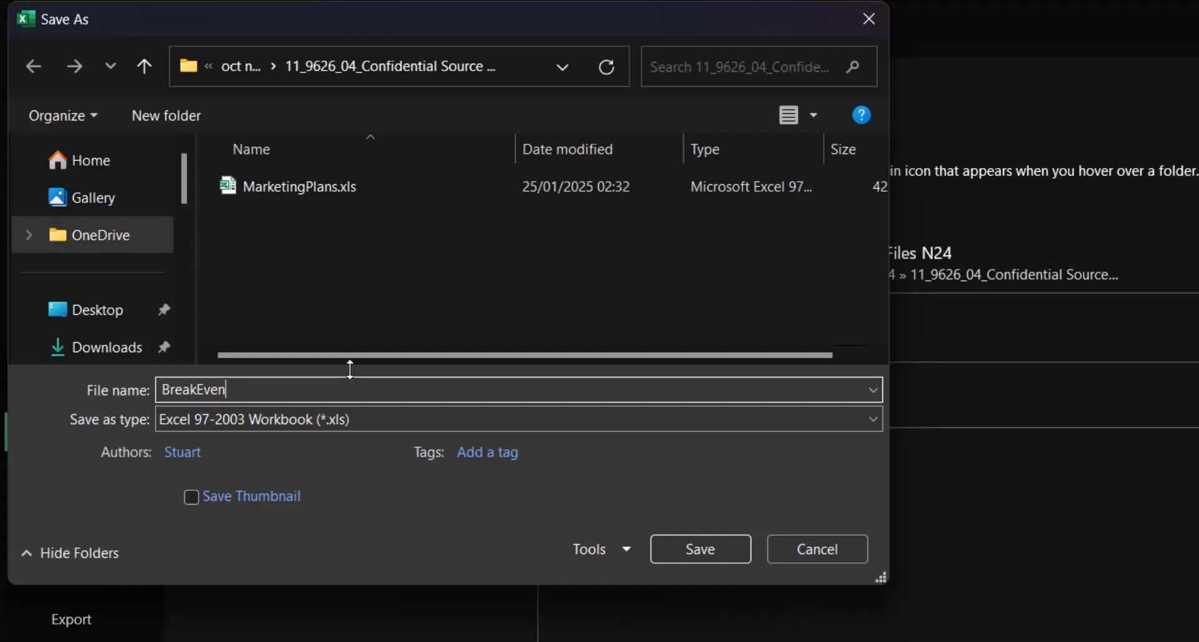
type("_ZZ999_9999")
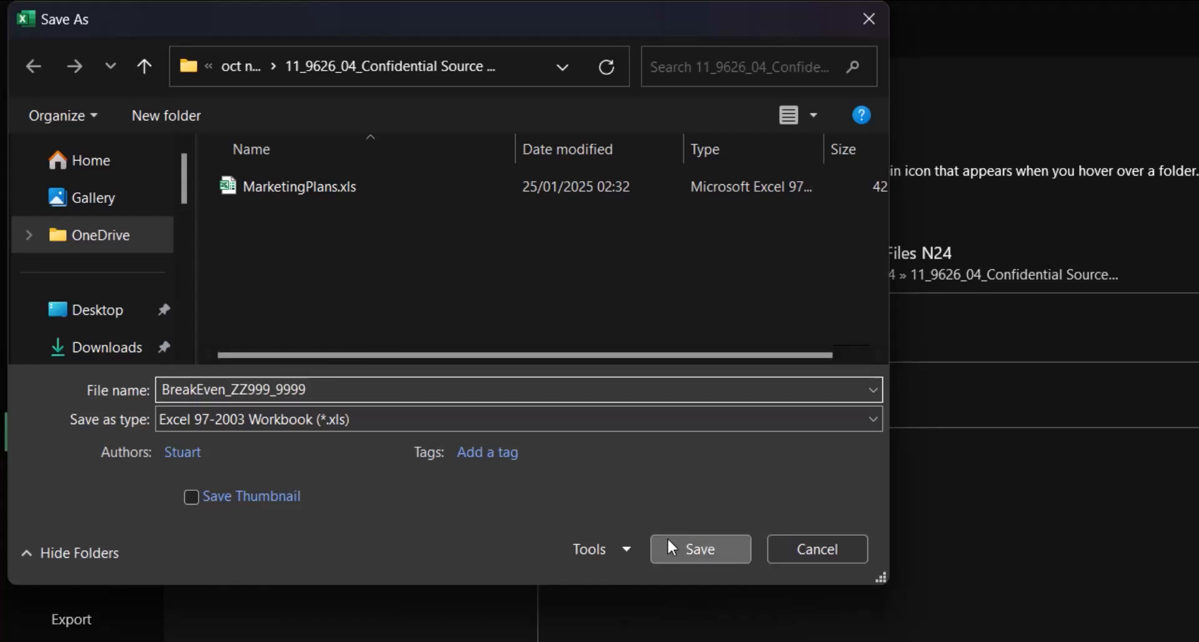
left_click(669, 546)
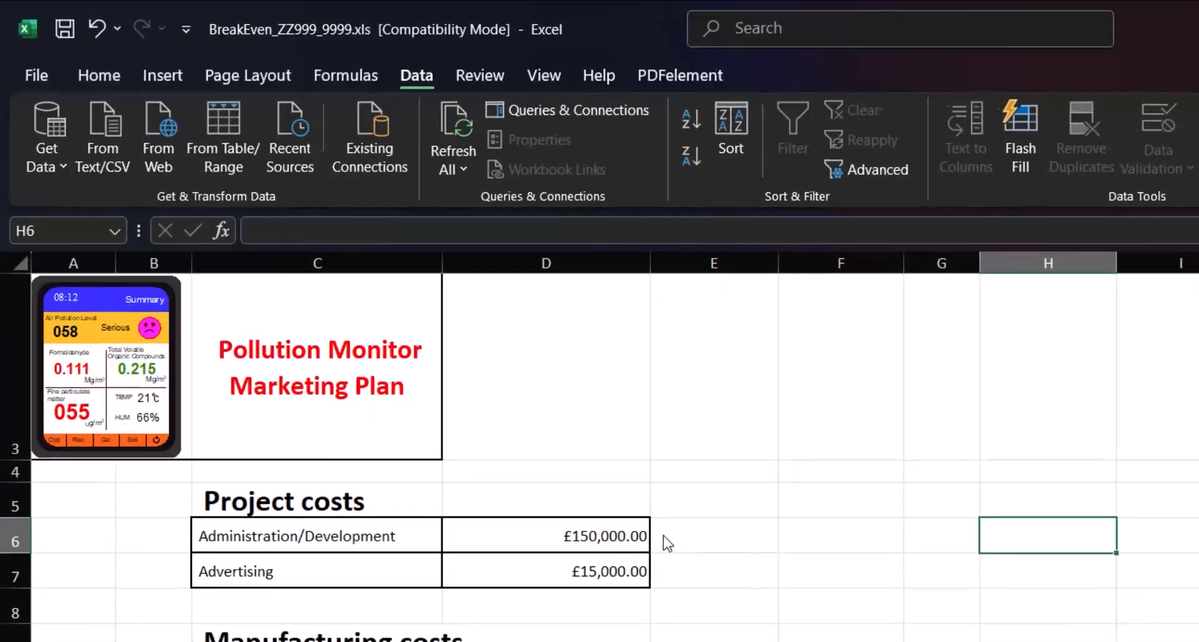
Return to the Excel workbook and unprotect the Sales_Model sheet with the sheet password
key("alt+Tab")
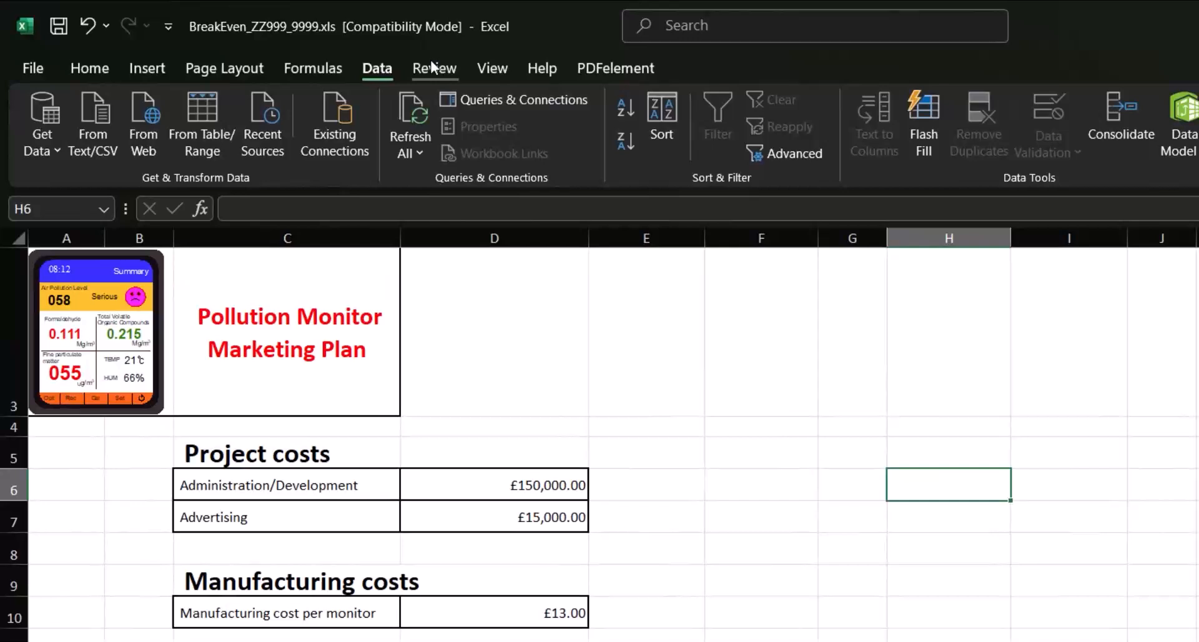
left_click(433, 68)
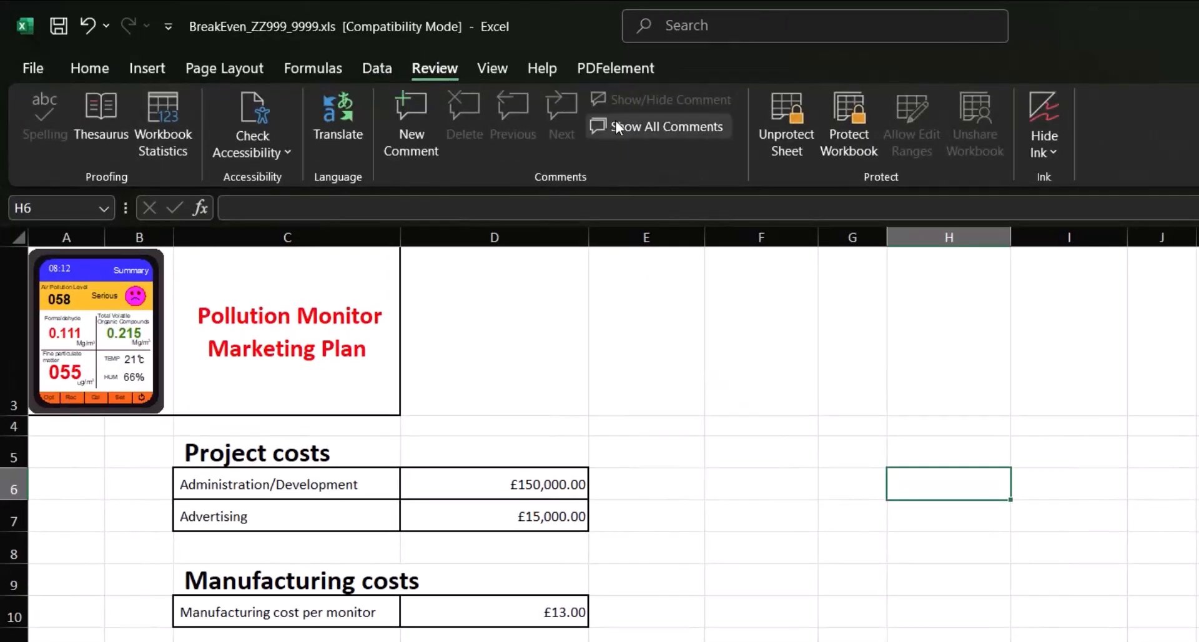
left_click(792, 154)
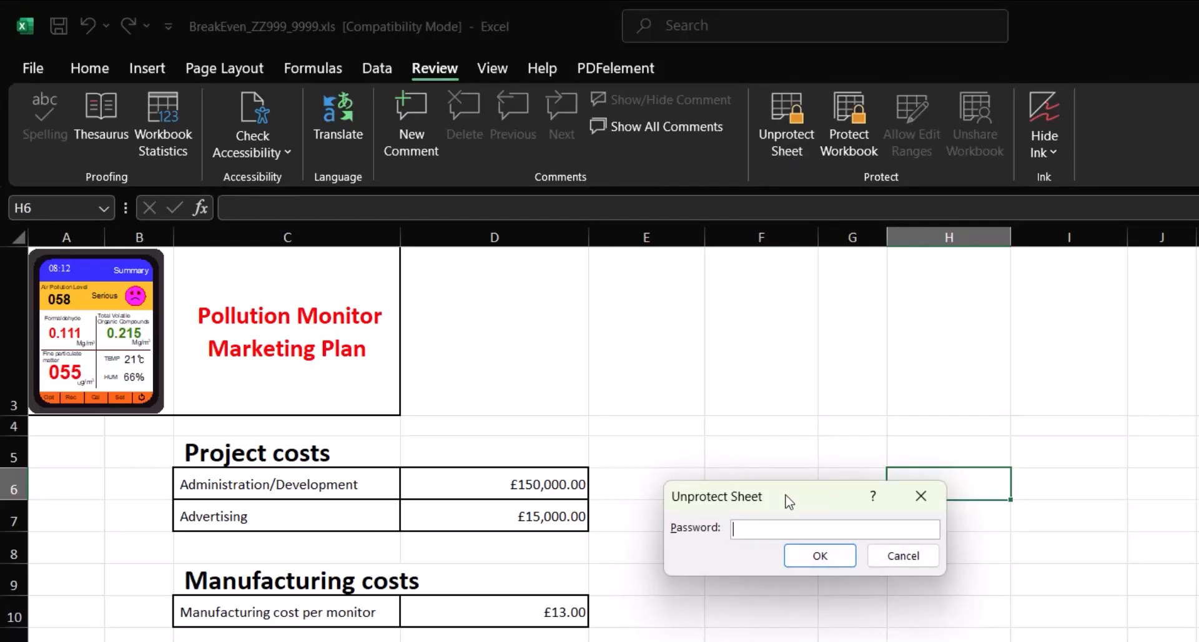
left_click_drag(786, 496, 801, 461)
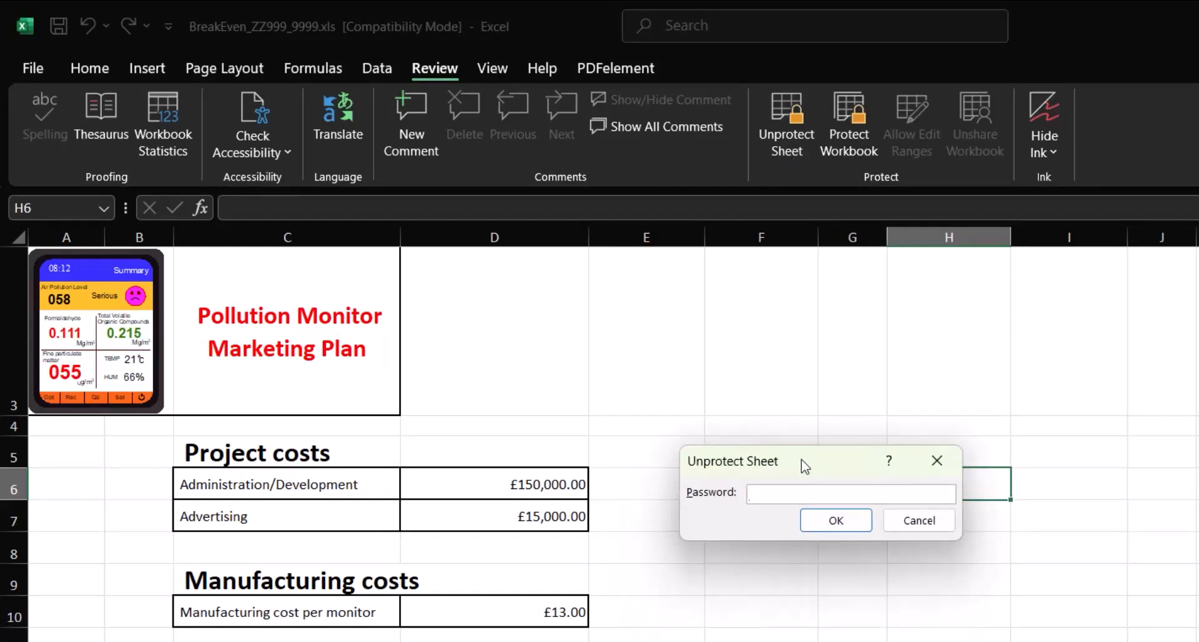
type("abc")
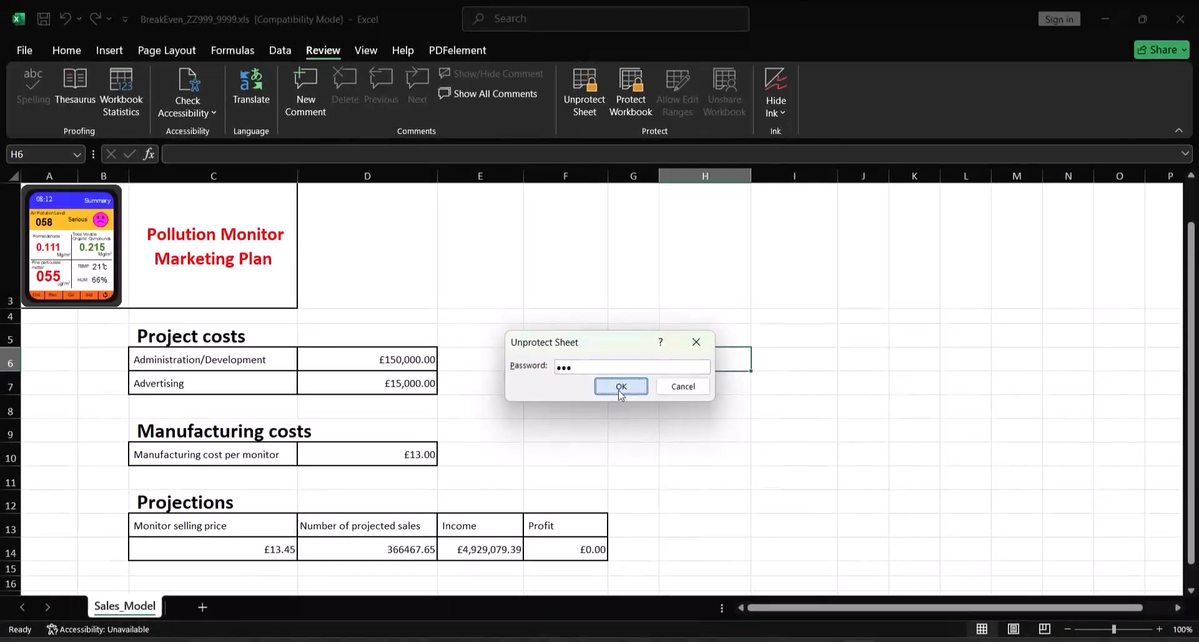
left_click(741, 461)
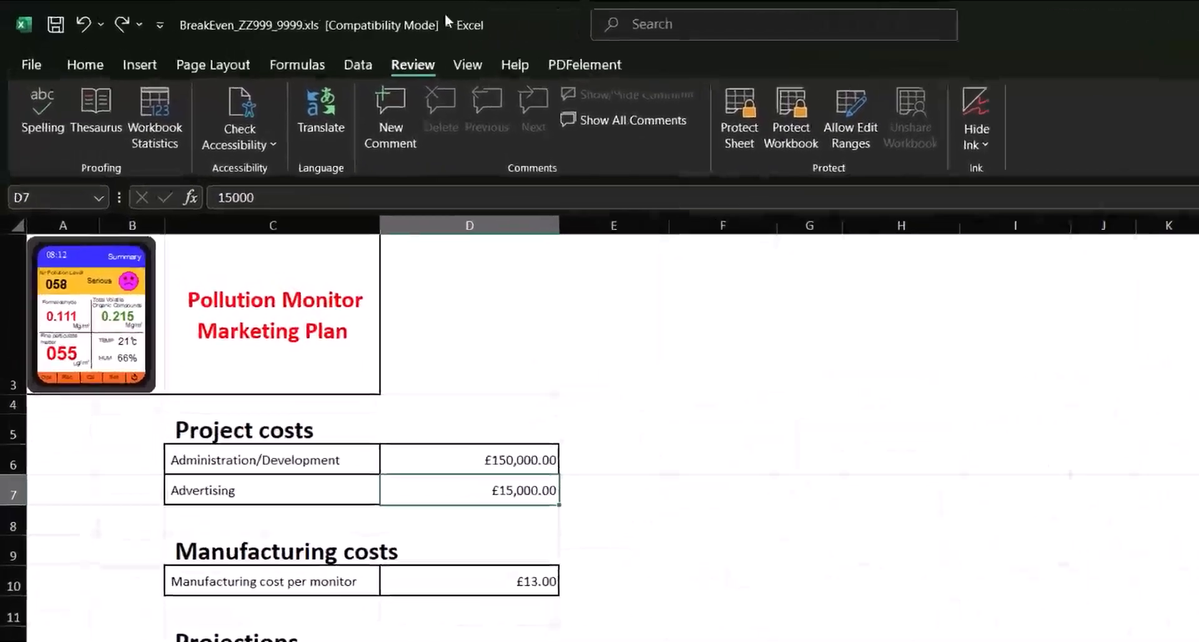
Start a data validation rule for the Advertising cost in D7 that allows decimal values
left_click(395, 71)
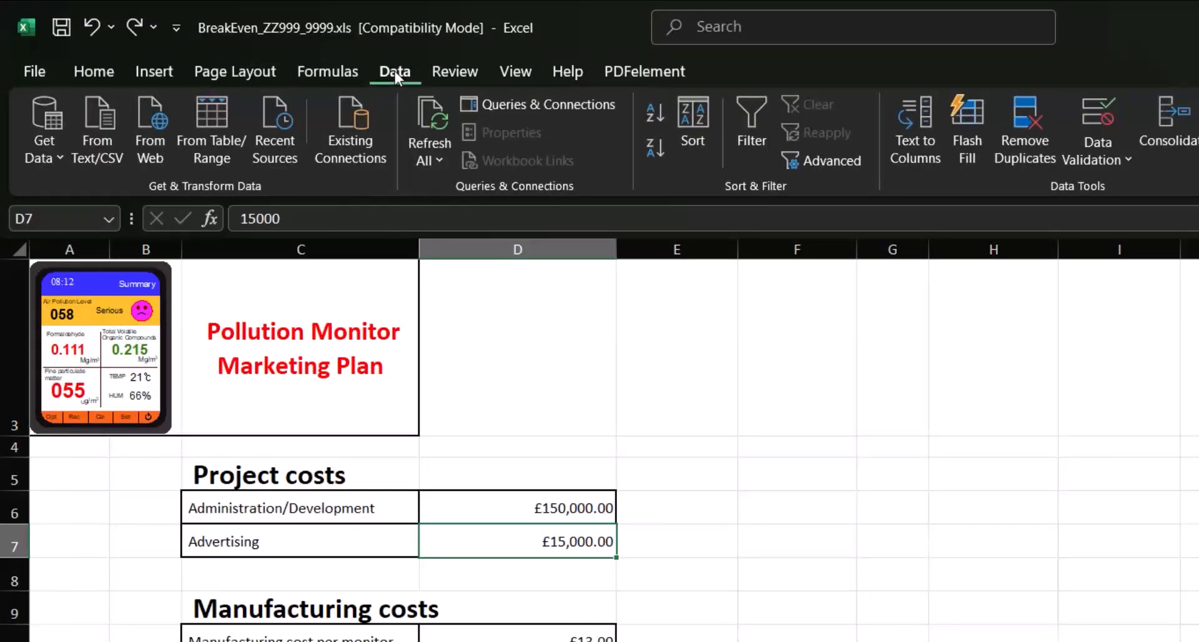
left_click(1109, 164)
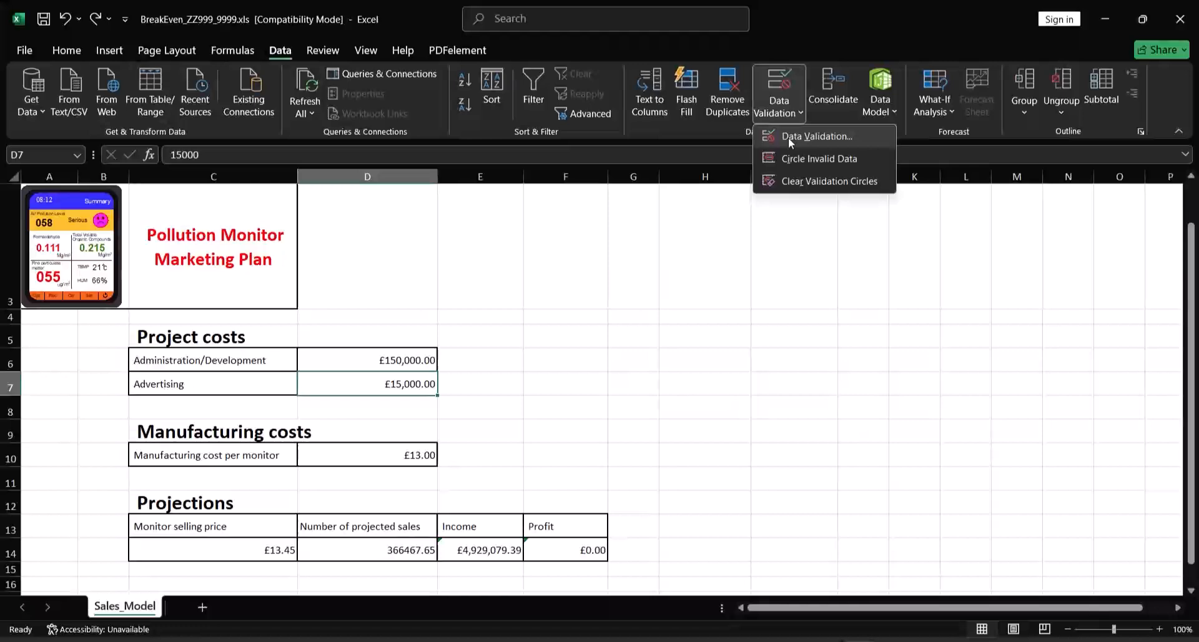
left_click(789, 138)
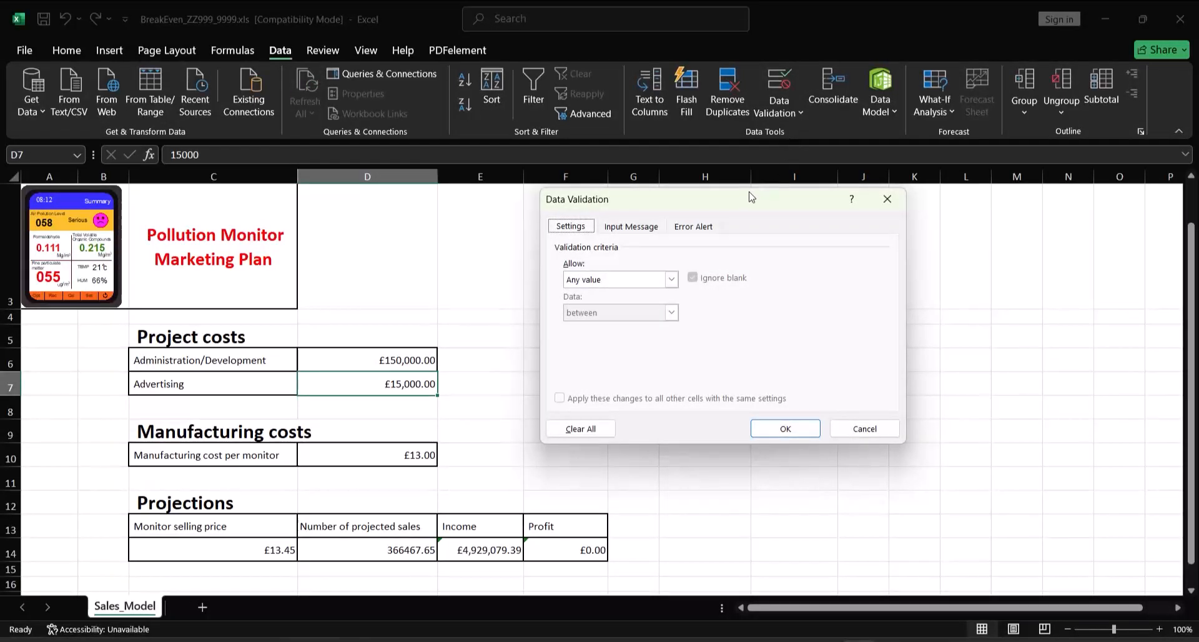
left_click_drag(747, 199, 686, 198)
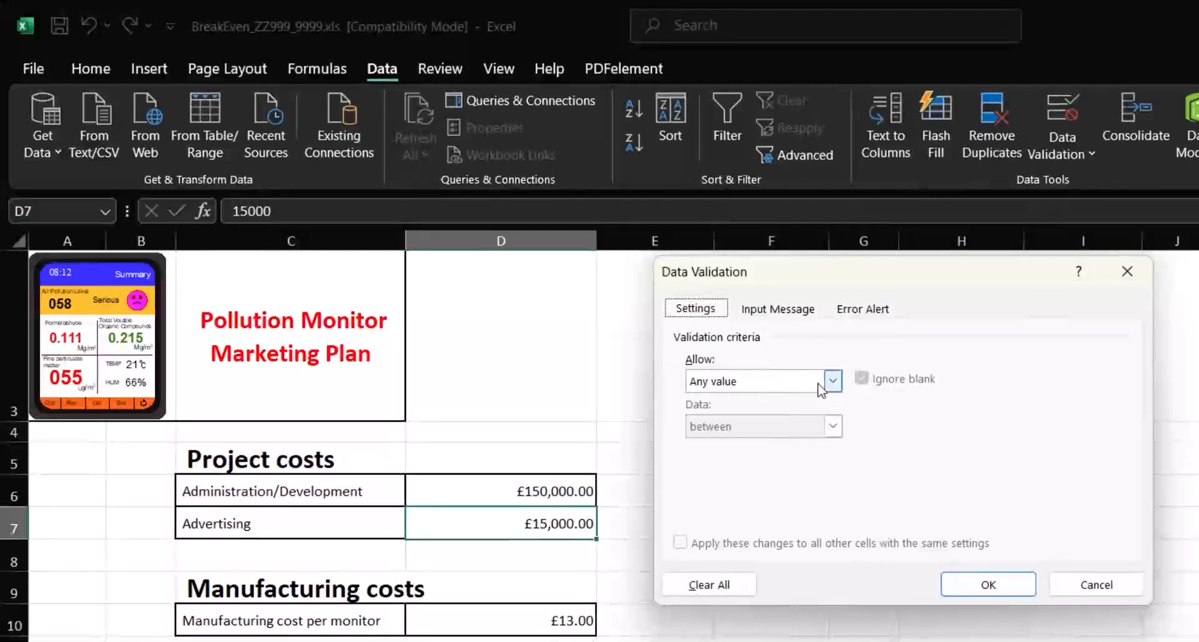
left_click(829, 379)
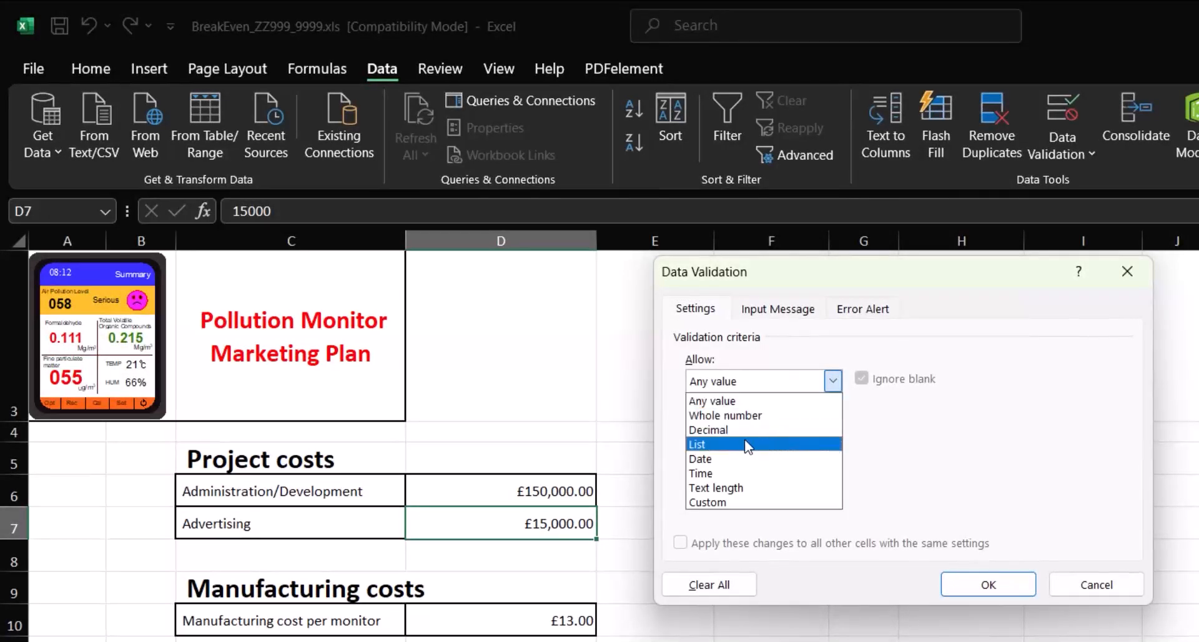
left_click(709, 430)
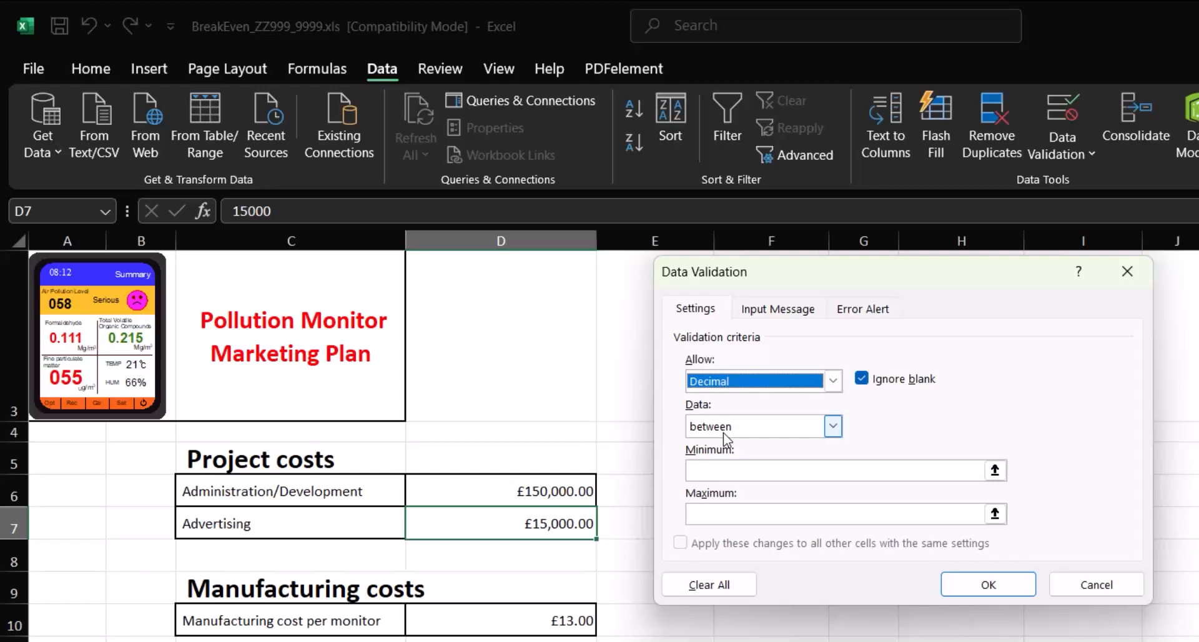
Set the validation limits for D7 to a minimum of 15000 and a maximum of 25000
left_click(742, 473)
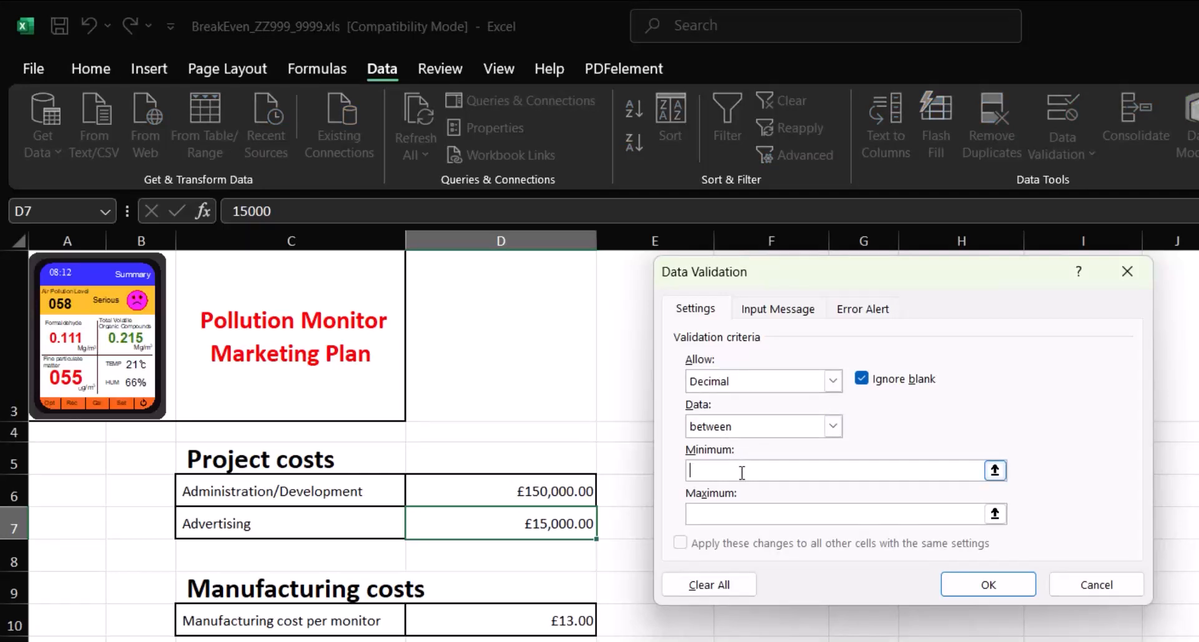
type("15")
type("0")
left_click(722, 511)
type("25000")
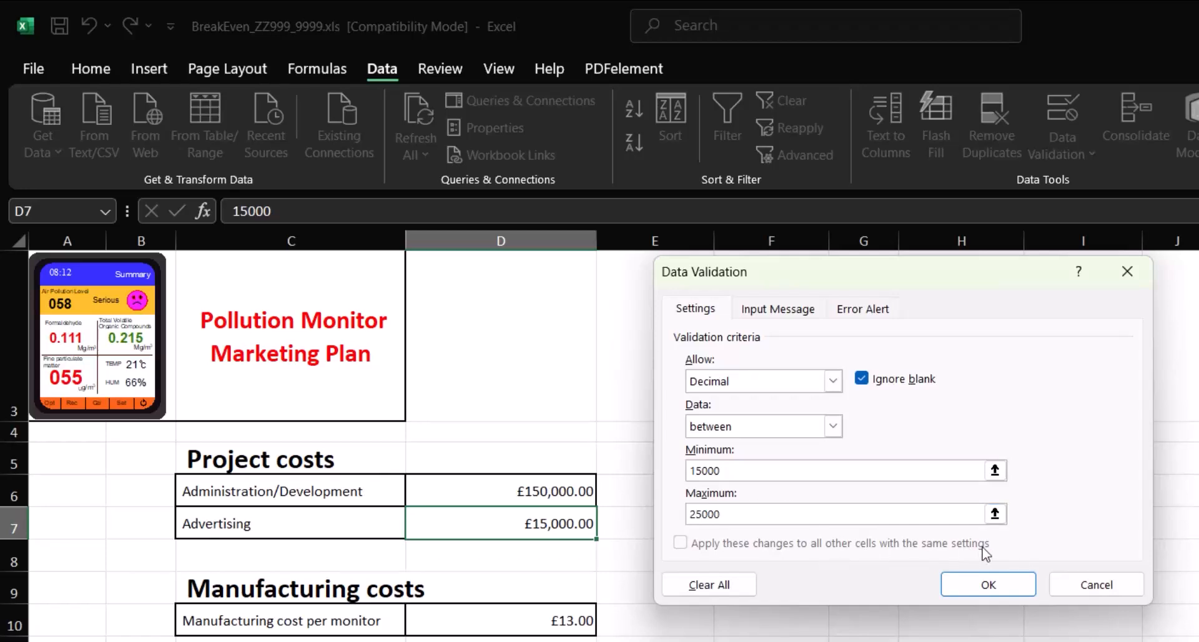
Give the validation rule a Stop-style error alert with the title INPUT ERROR
left_click(874, 316)
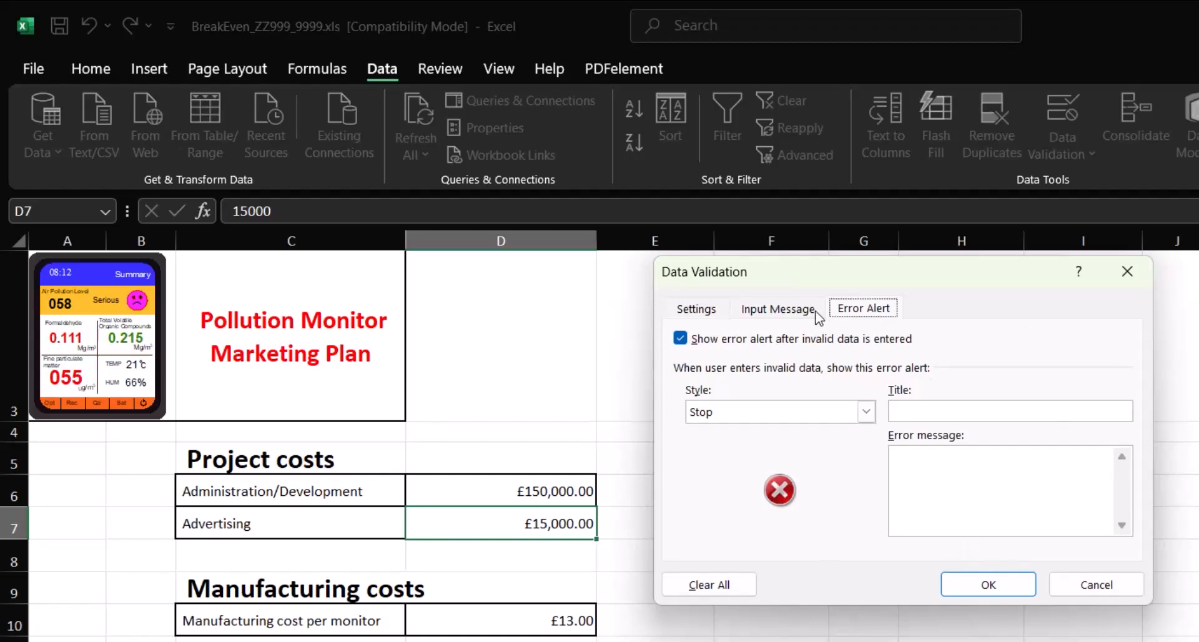
left_click(867, 413)
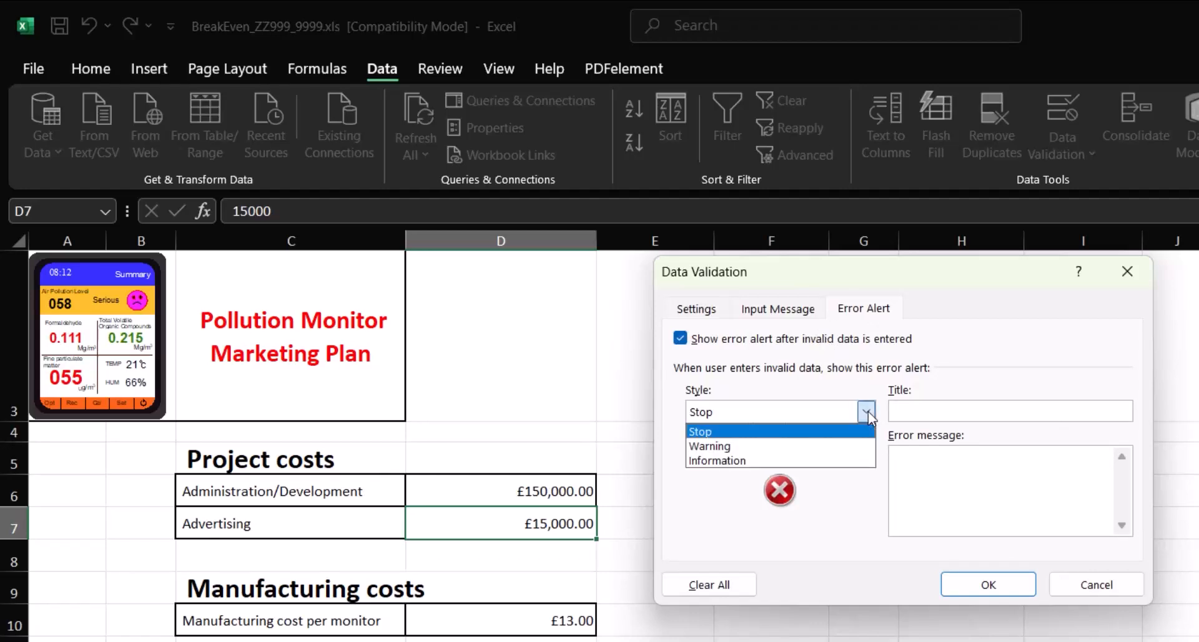
left_click(737, 431)
left_click(984, 412)
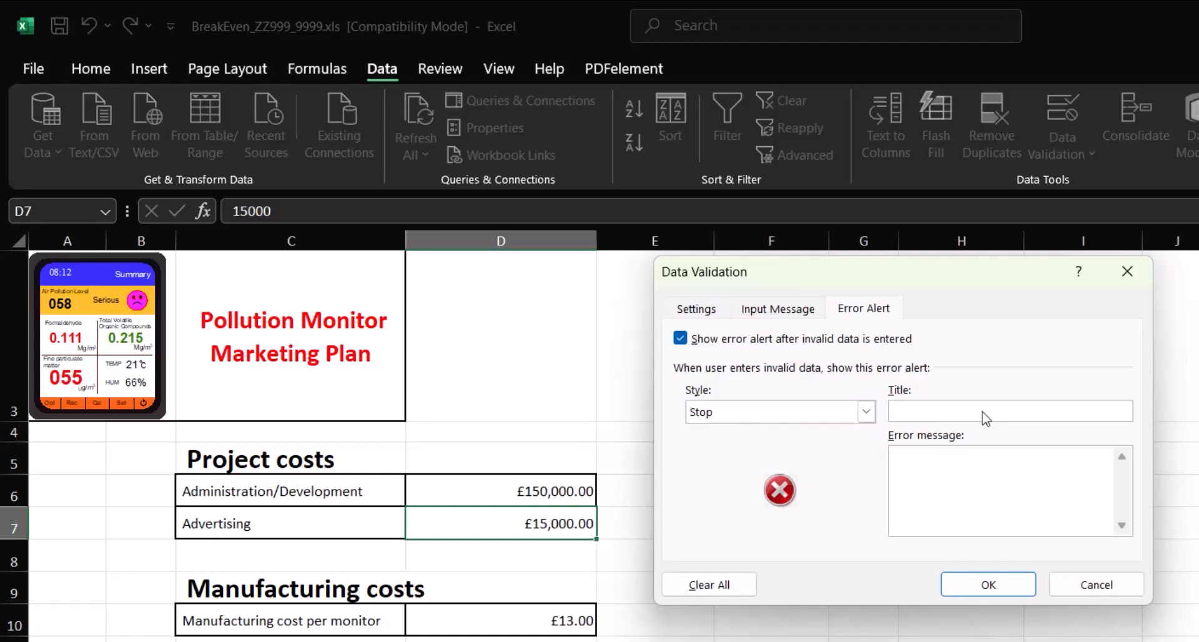
type("INPUT ERROR")
Set the error message to "YOU MUST ENTER COSTS BETWEEN £15000 AND £25000" and apply the validation rule
left_click(961, 495)
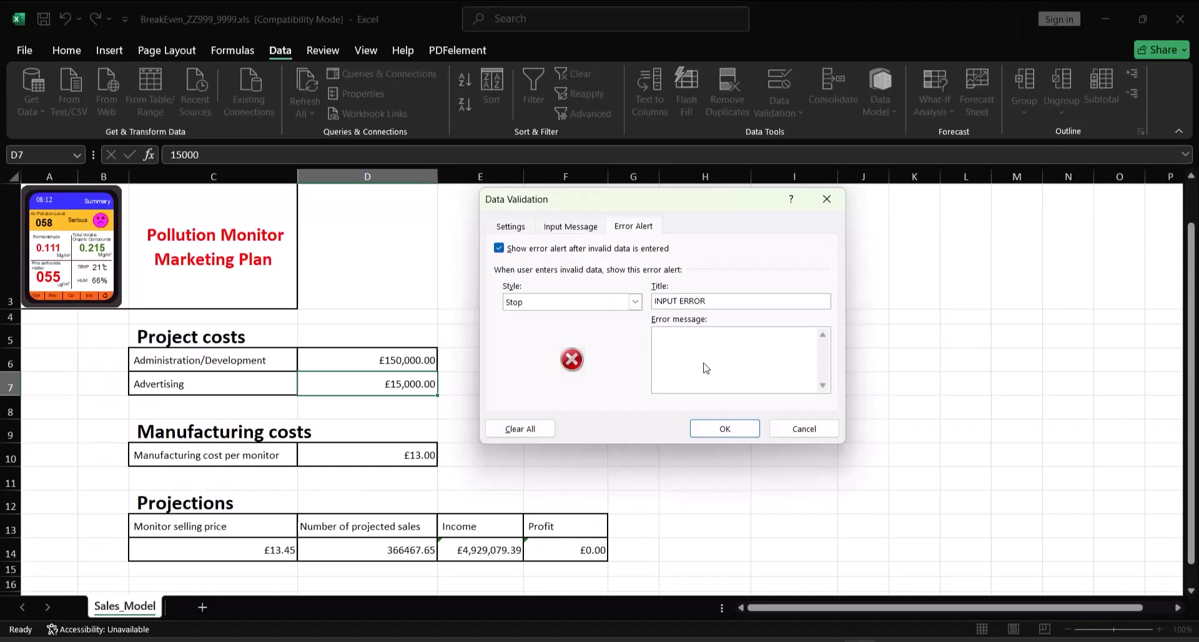
type("YOU MUST ENTER COSTS BETWEEN ")
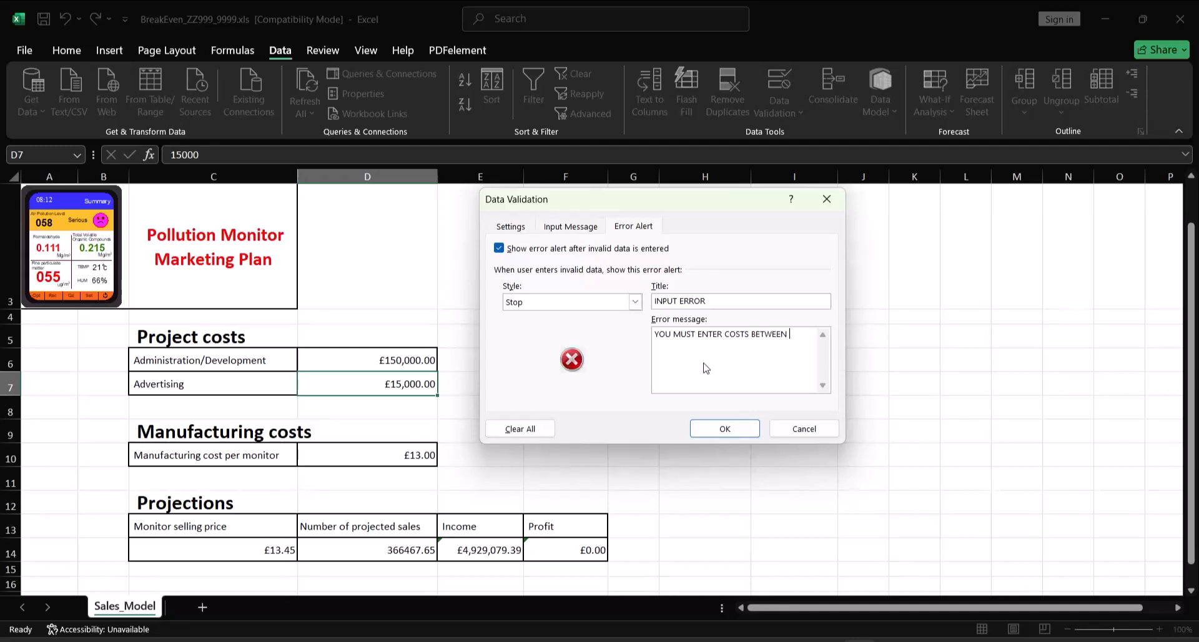
type("£15000 AND")
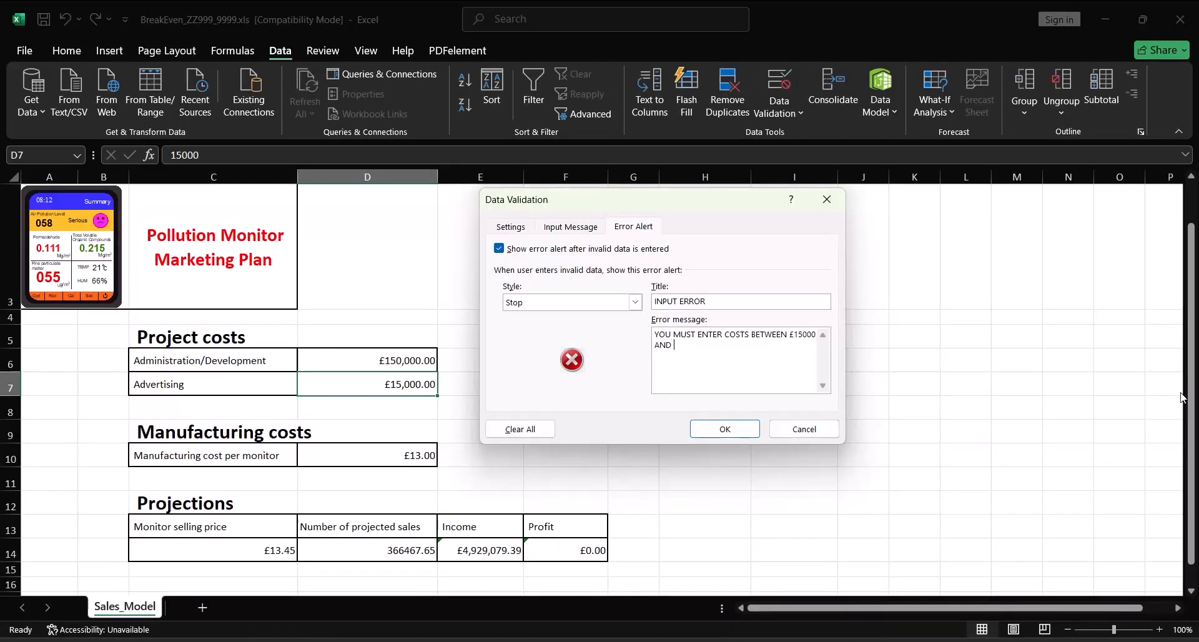
type(" £25000")
left_click(726, 429)
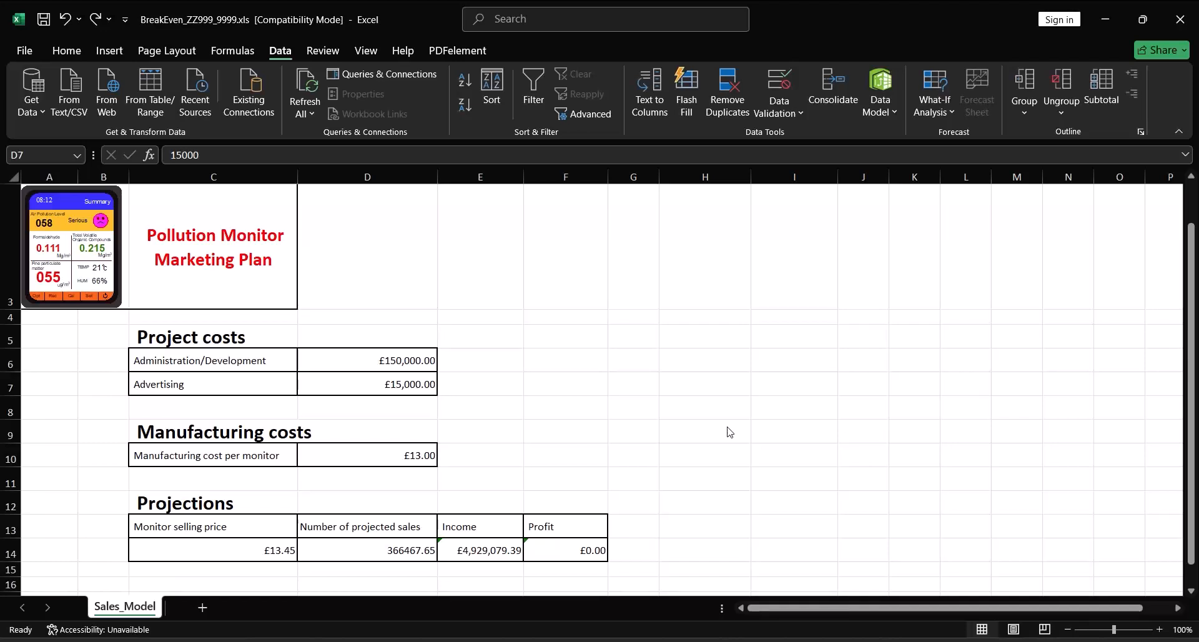
Test the validation by trying to enter 11800 as the Advertising cost in D7, and cancel the entry
left_click(366, 386)
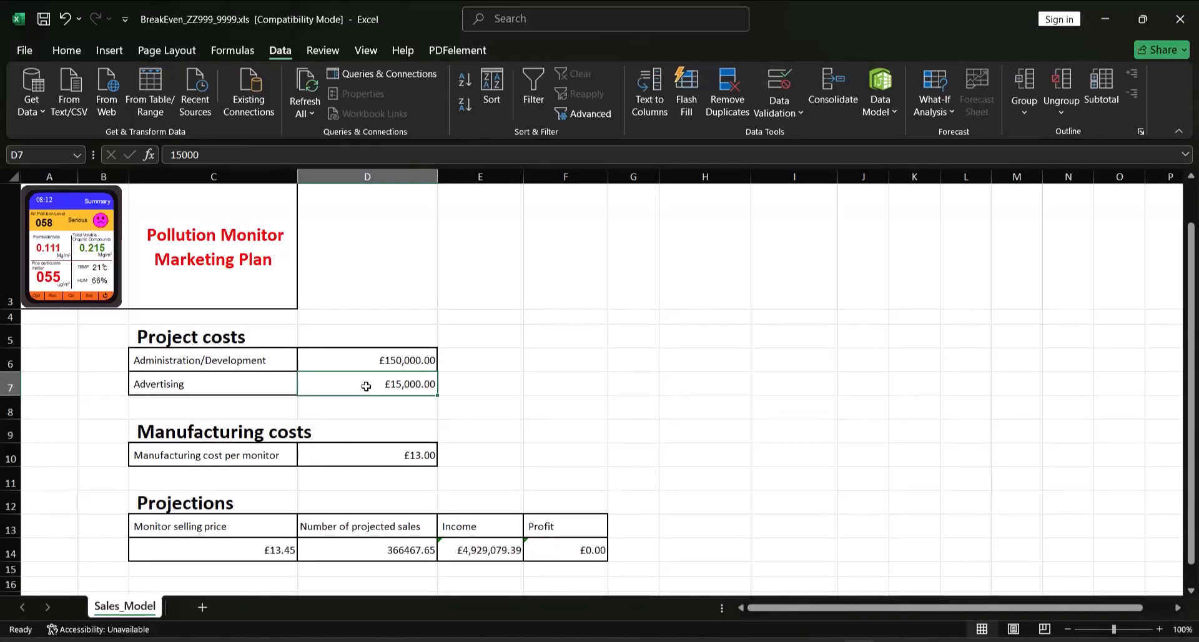
type("11800")
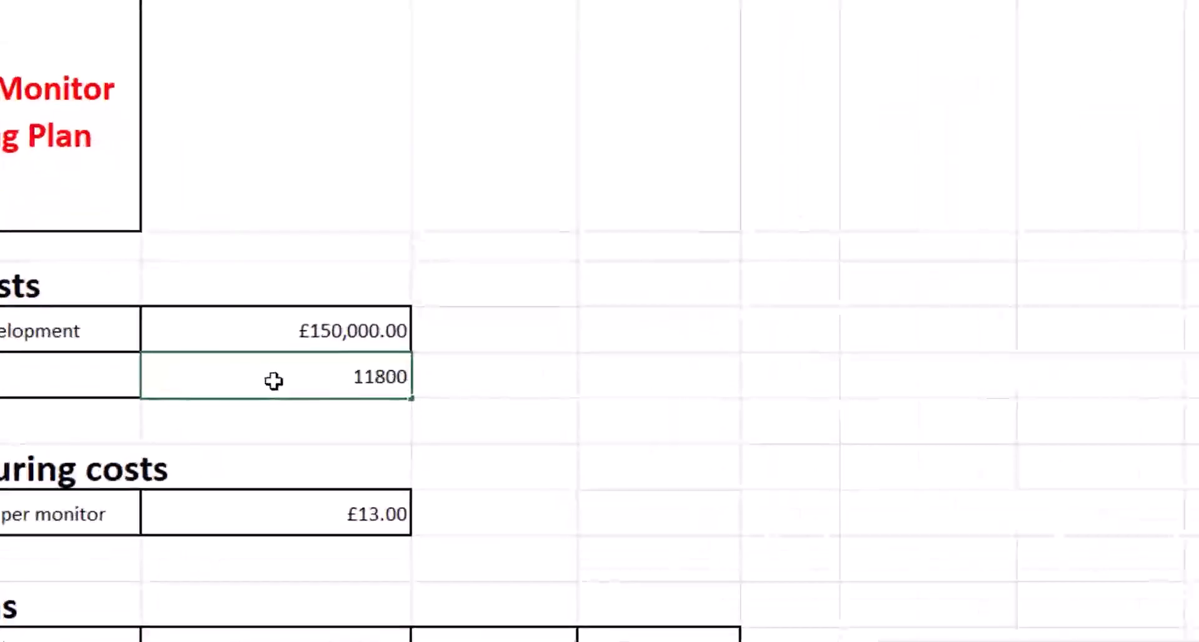
key("Return")
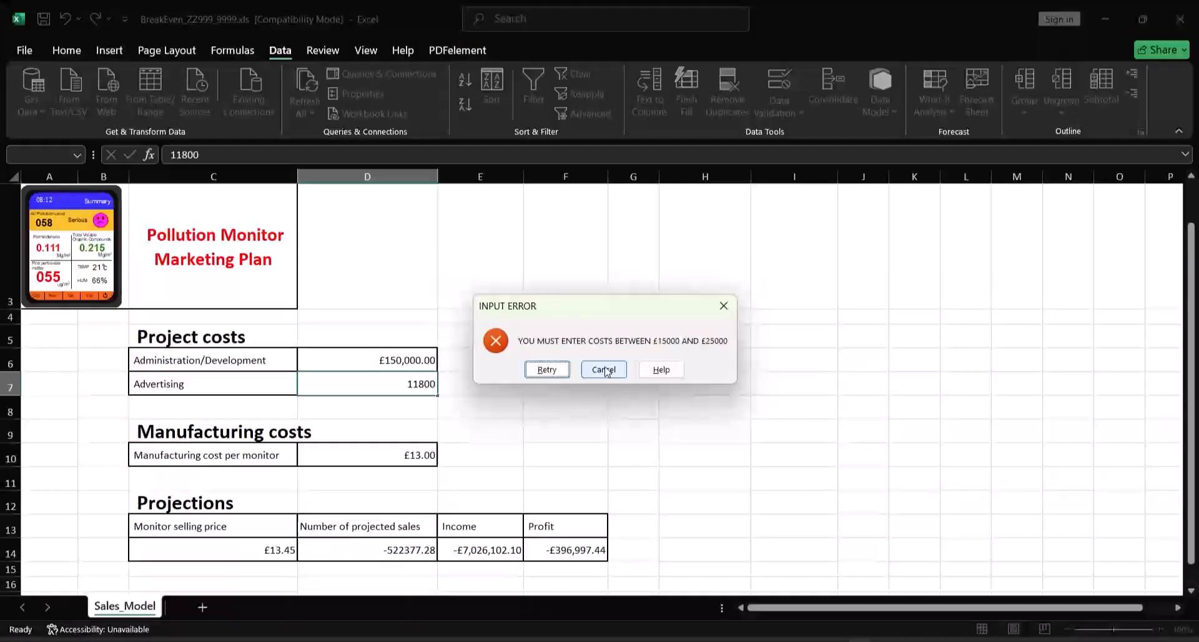
left_click(733, 348)
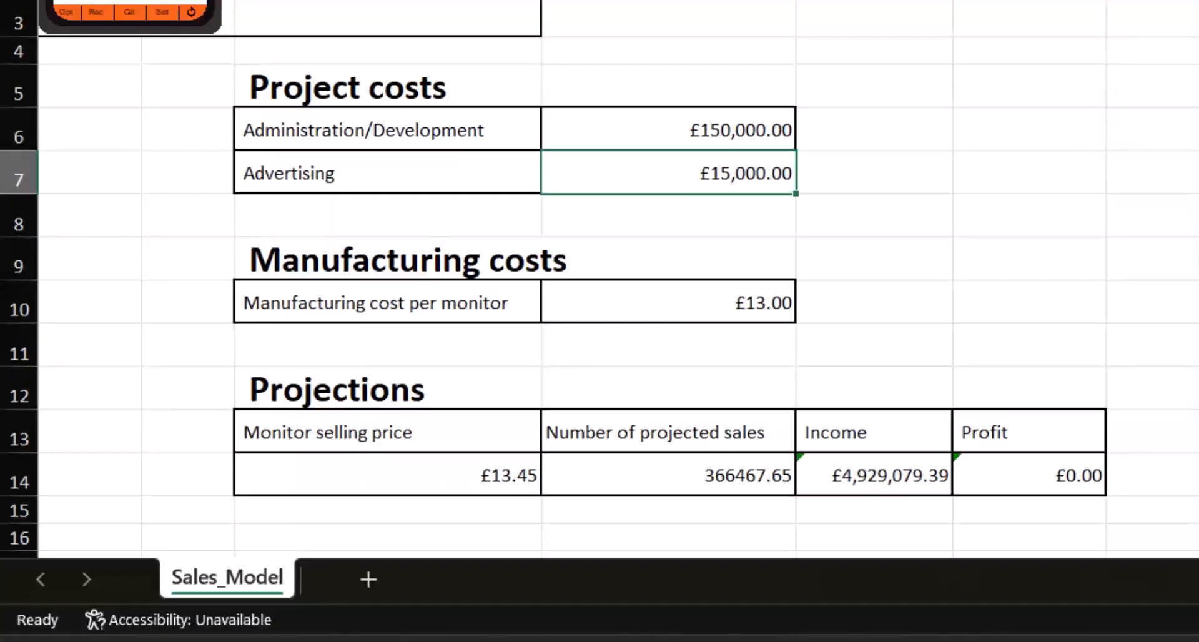
Set the Monitor selling price in C14 to 16
left_click(499, 476)
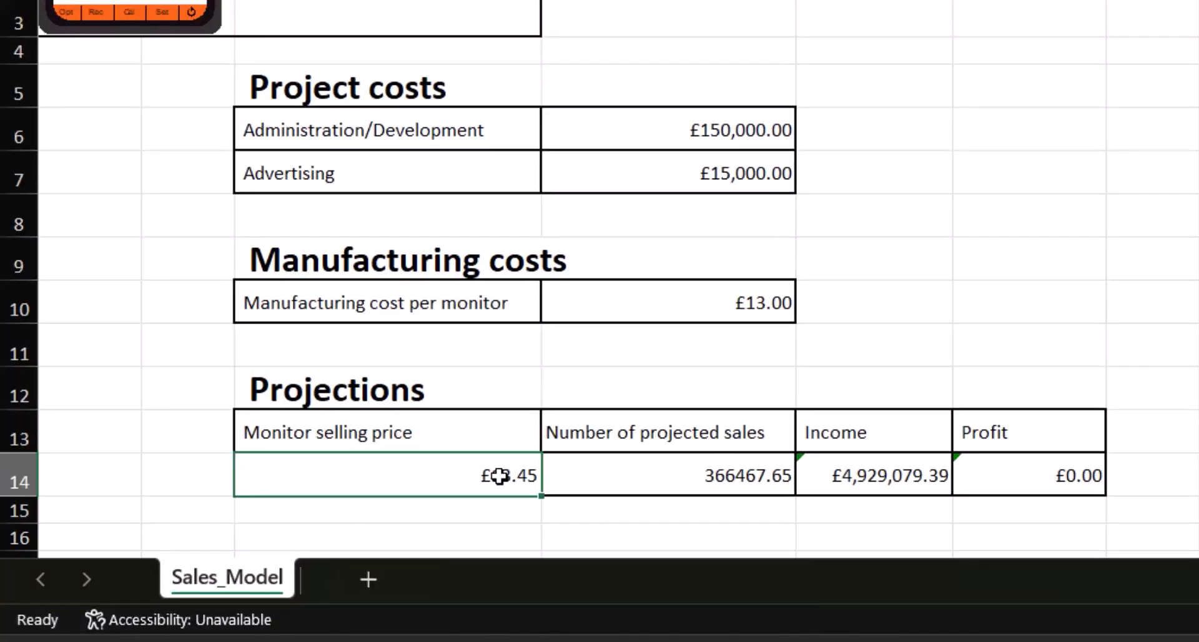
type("16")
key("Tab")
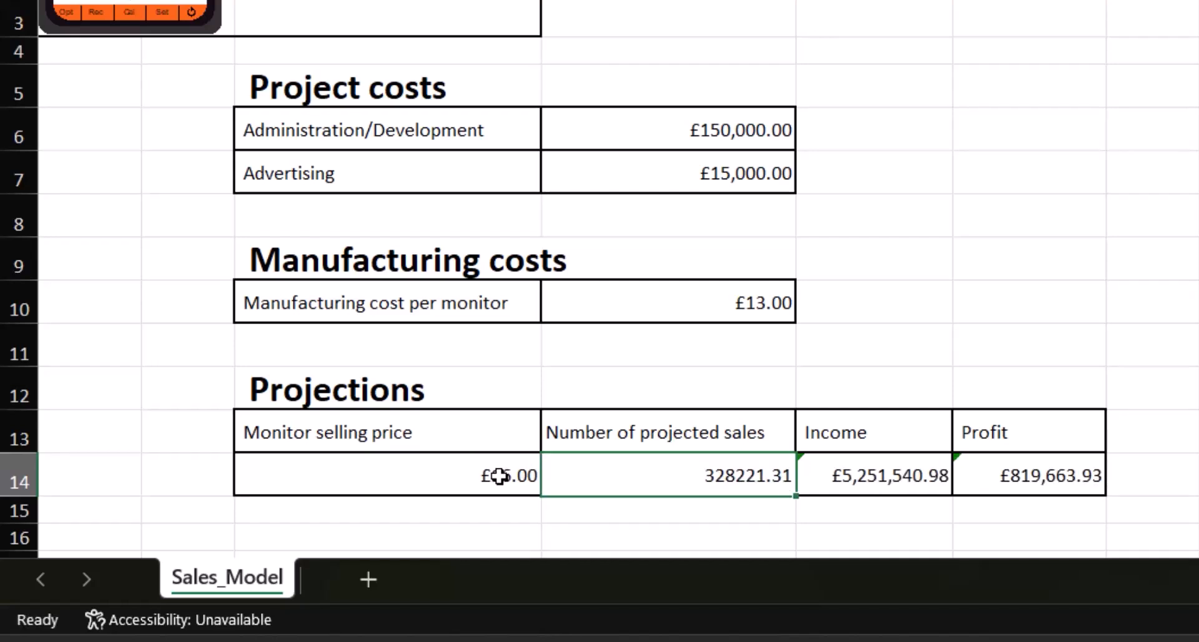
In the Number of projected sales formula in D14, make the D10 and D7 references inside the OR conditions absolute
double_click(725, 473)
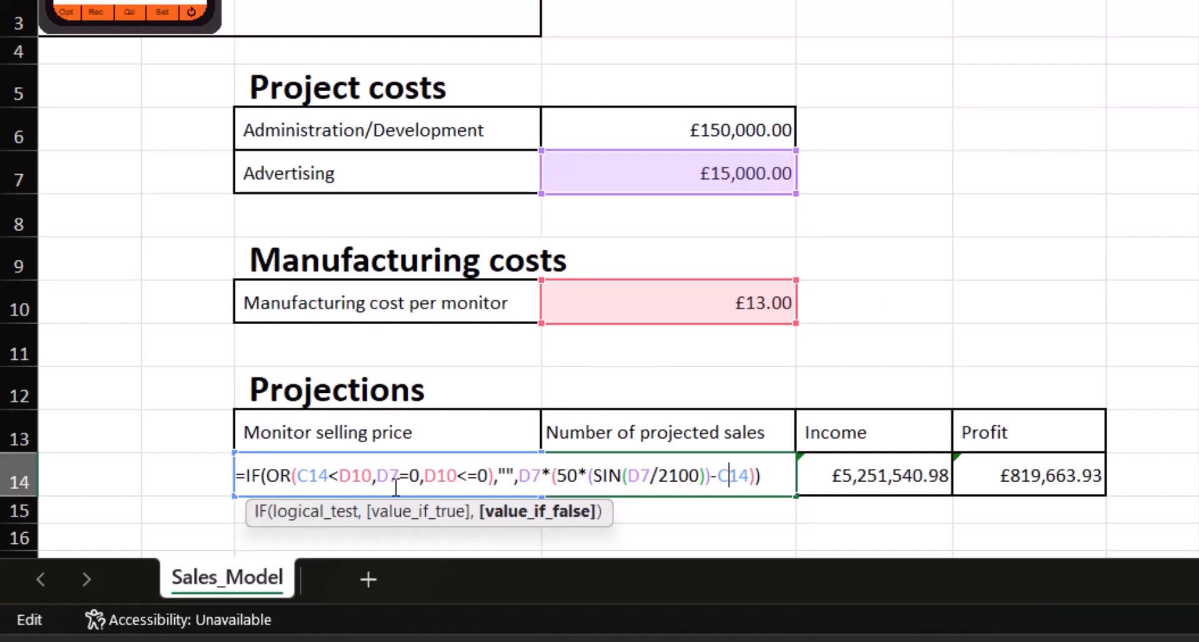
left_click(376, 477)
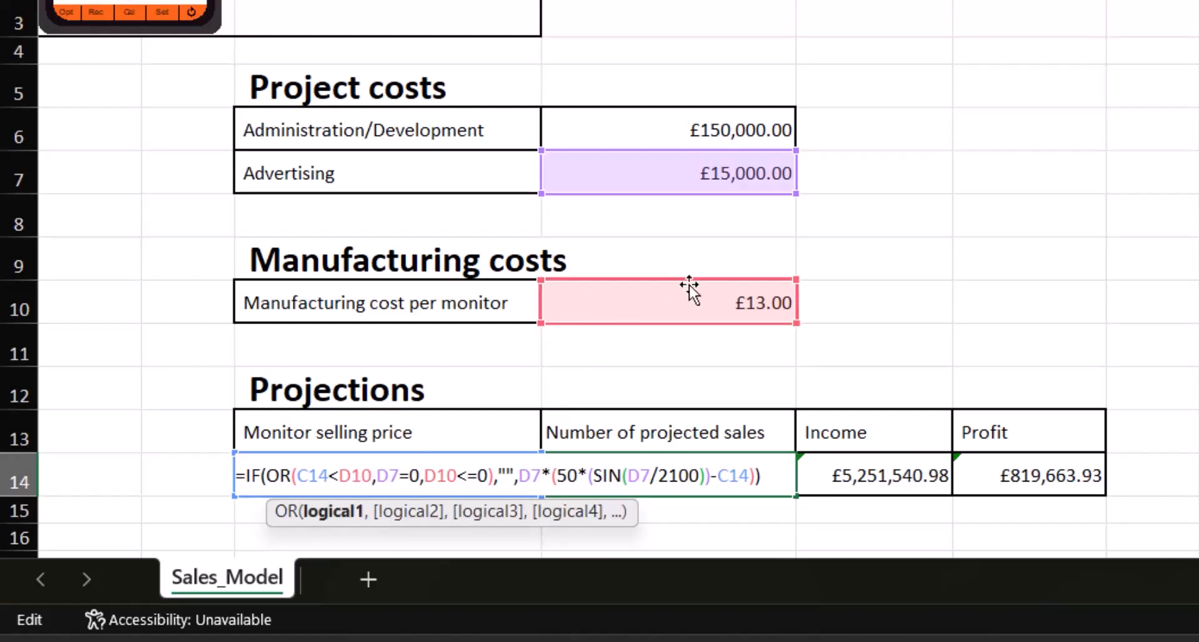
key("shift+Left")
key("shift+Left")
key("shift+Left")
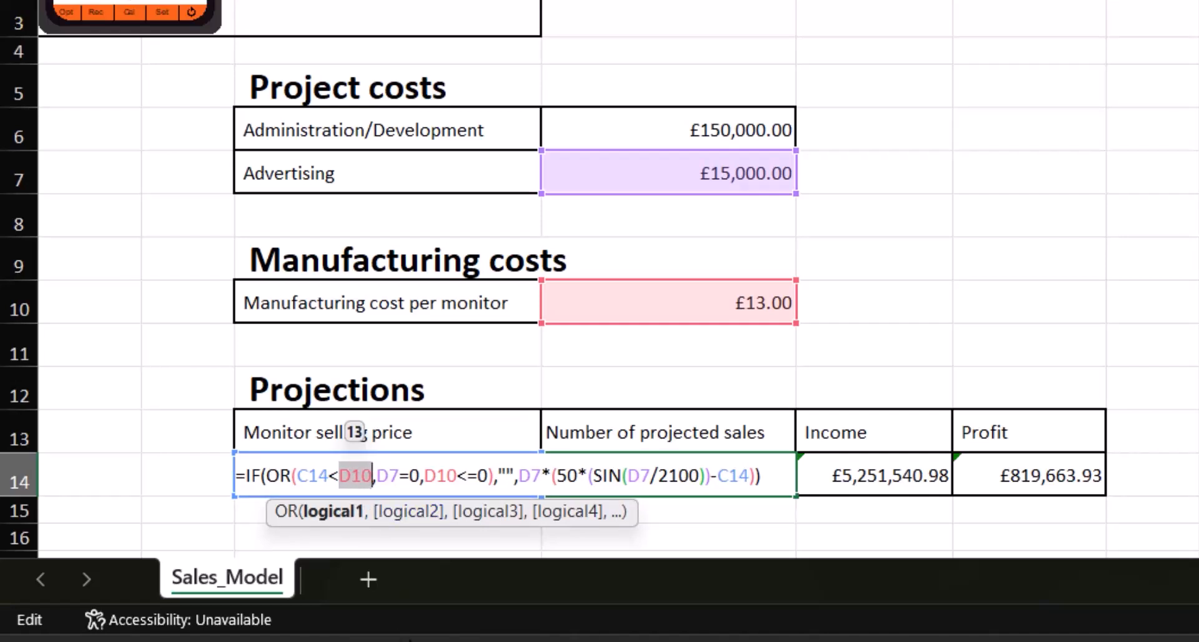
key("F4")
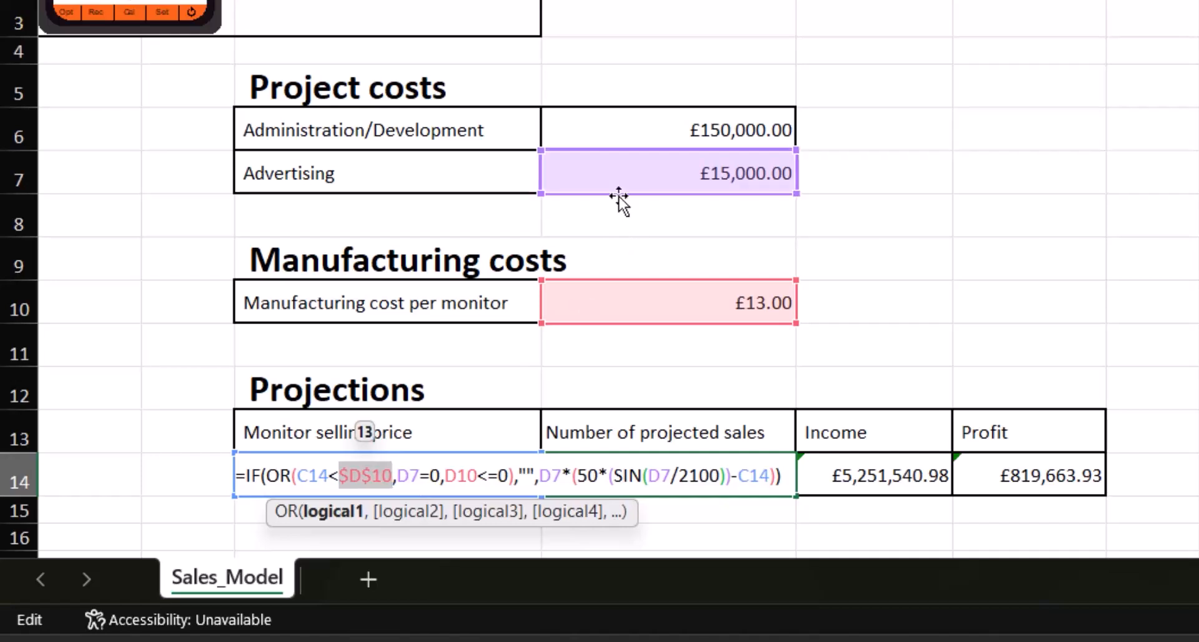
left_click(413, 483)
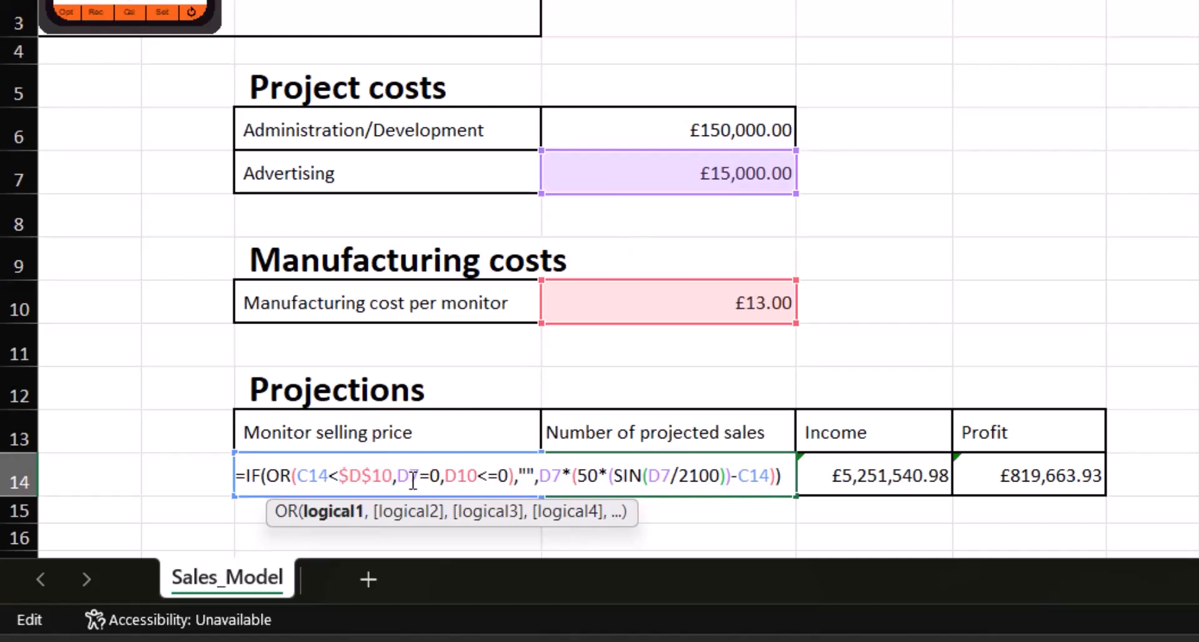
double_click(413, 480)
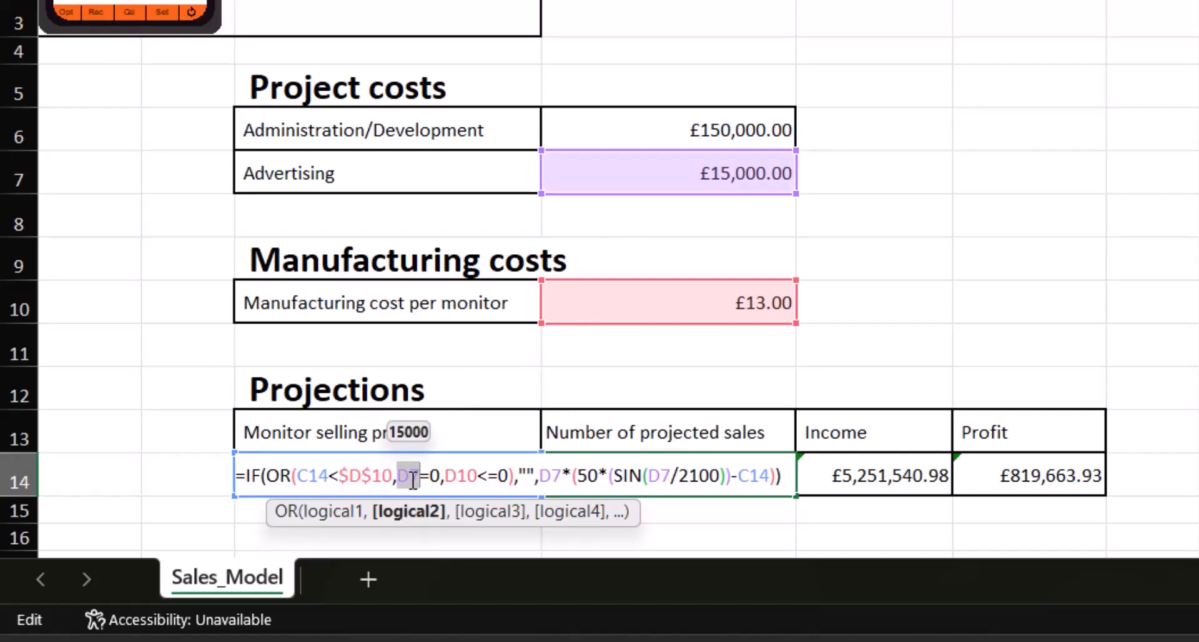
key("F4")
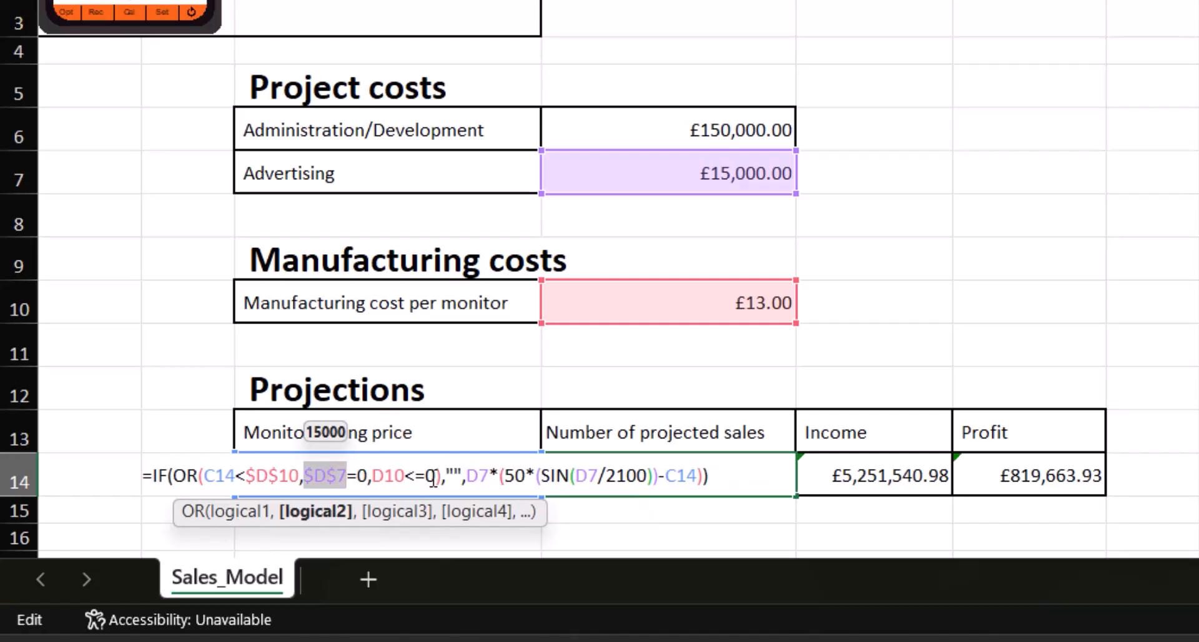
double_click(390, 480)
key("F4")
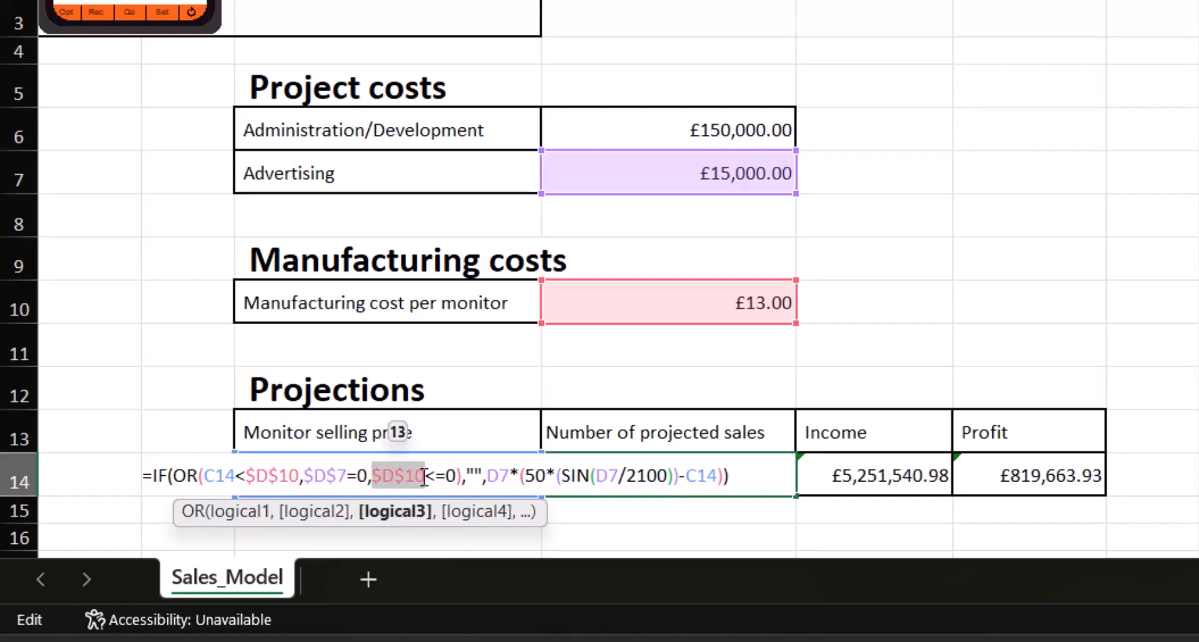
Make both D7 references in the value-if-false calculation of D14 absolute and commit the formula
double_click(498, 476)
key("F4")
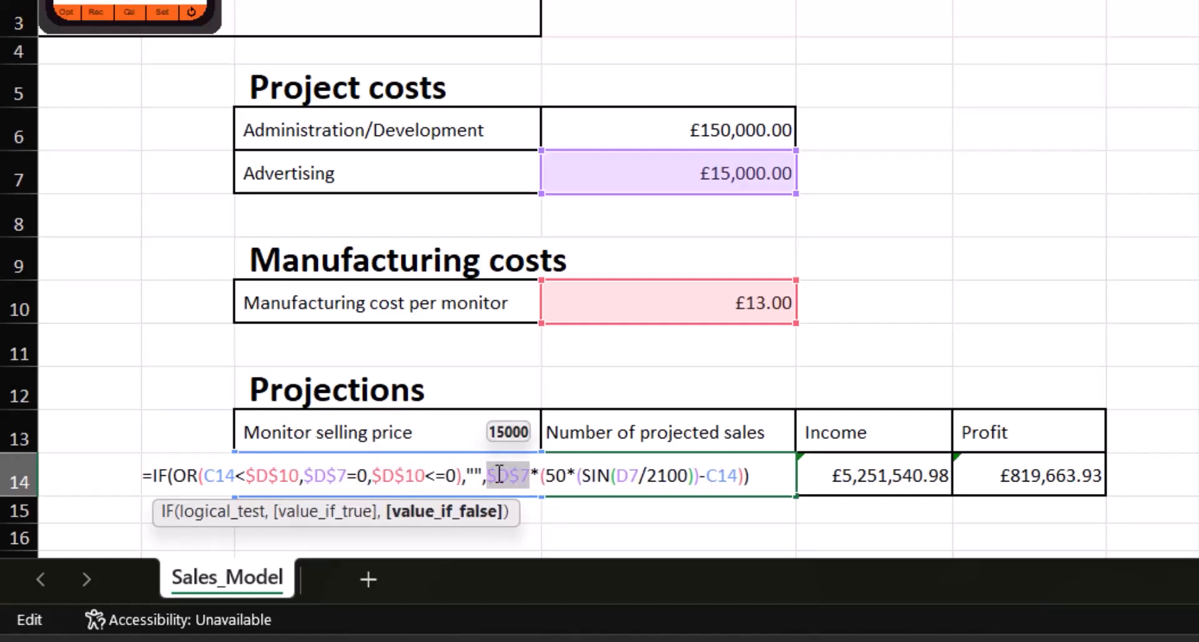
double_click(627, 476)
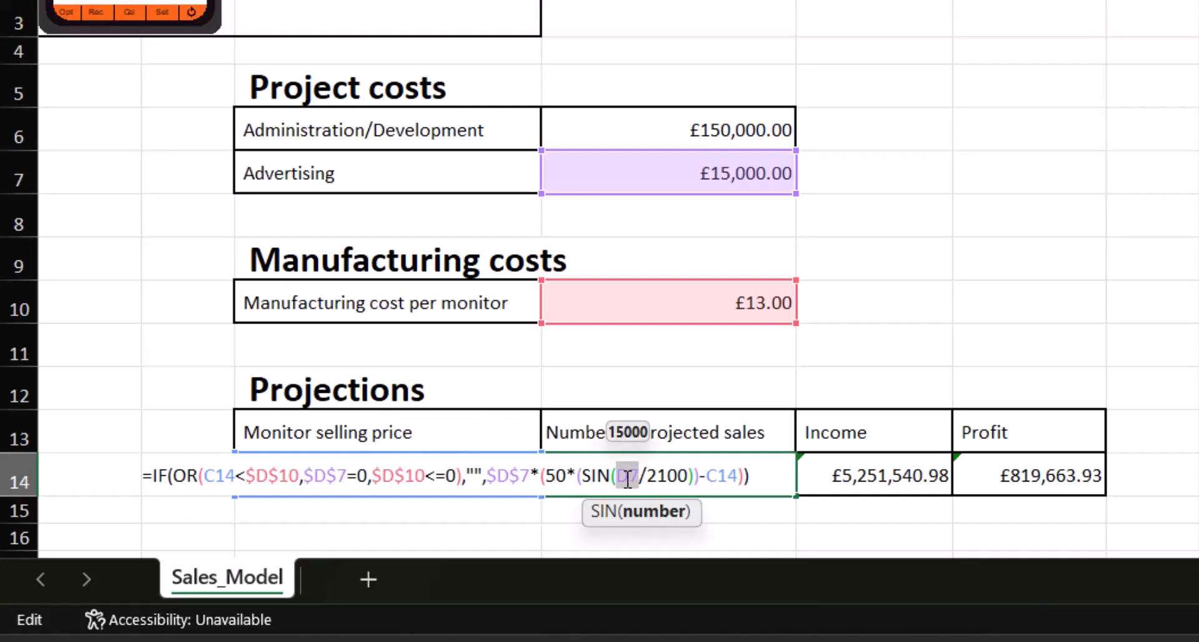
key("F4")
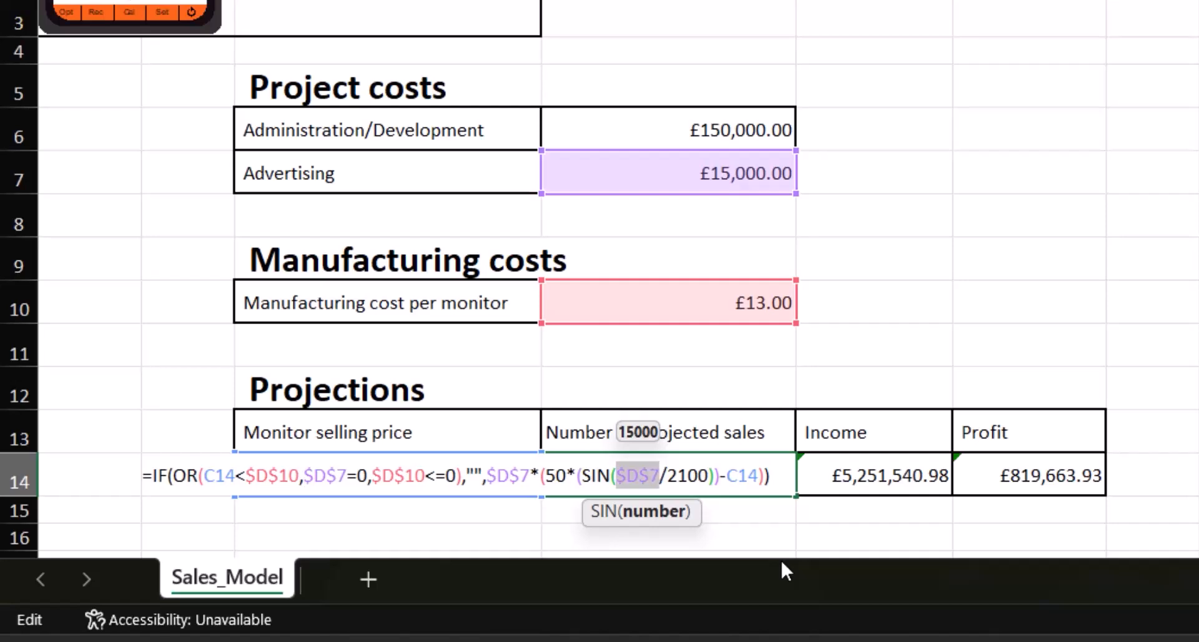
key("Return")
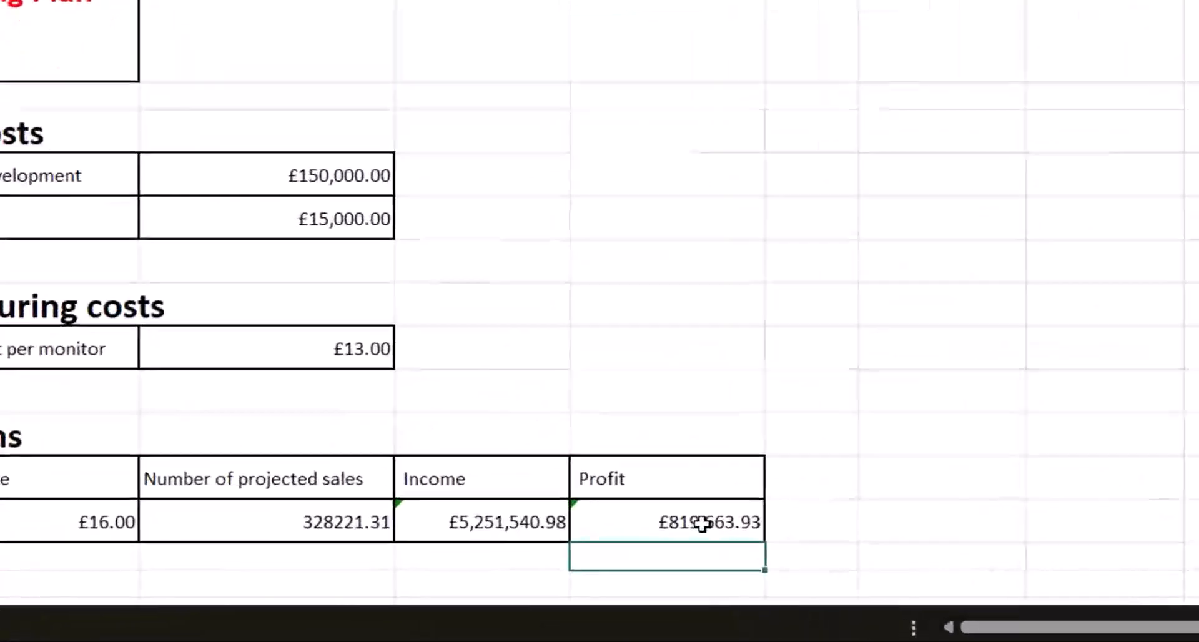
In the Profit formula in F14, make the D6, D7 and D10 references absolute and commit the formula
double_click(605, 552)
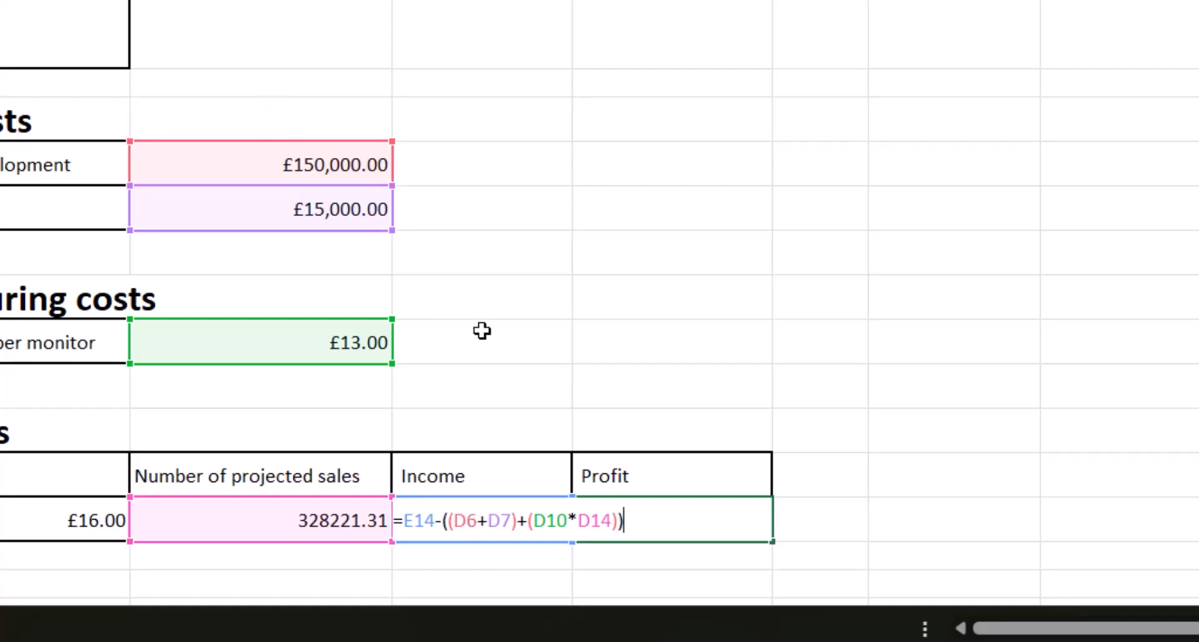
double_click(468, 522)
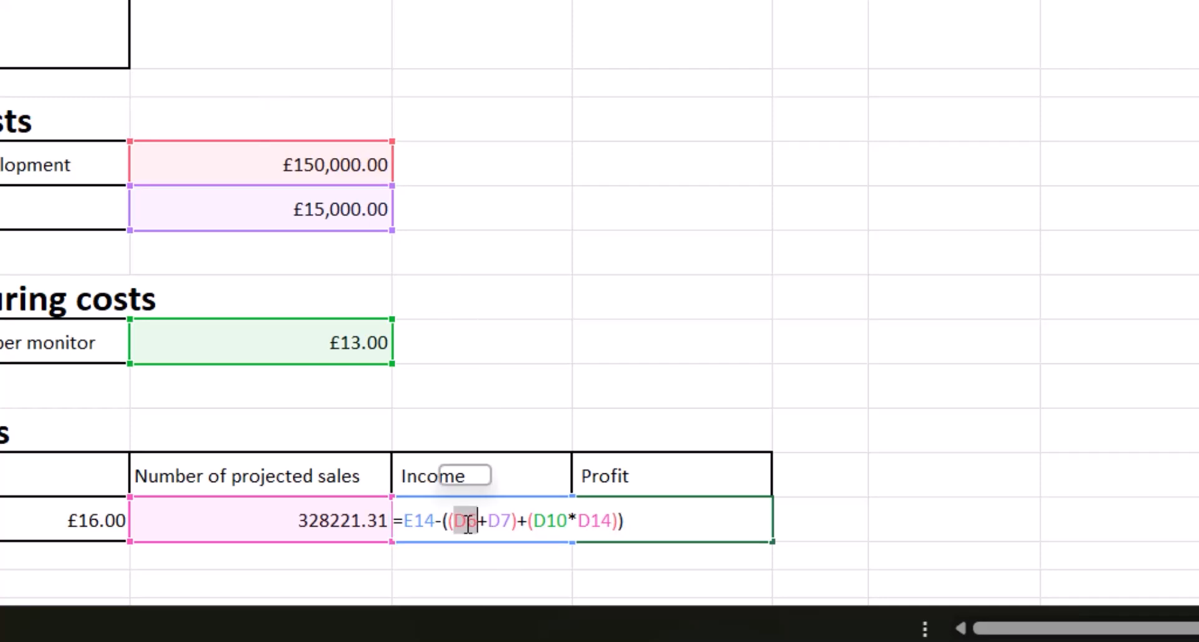
key("F4")
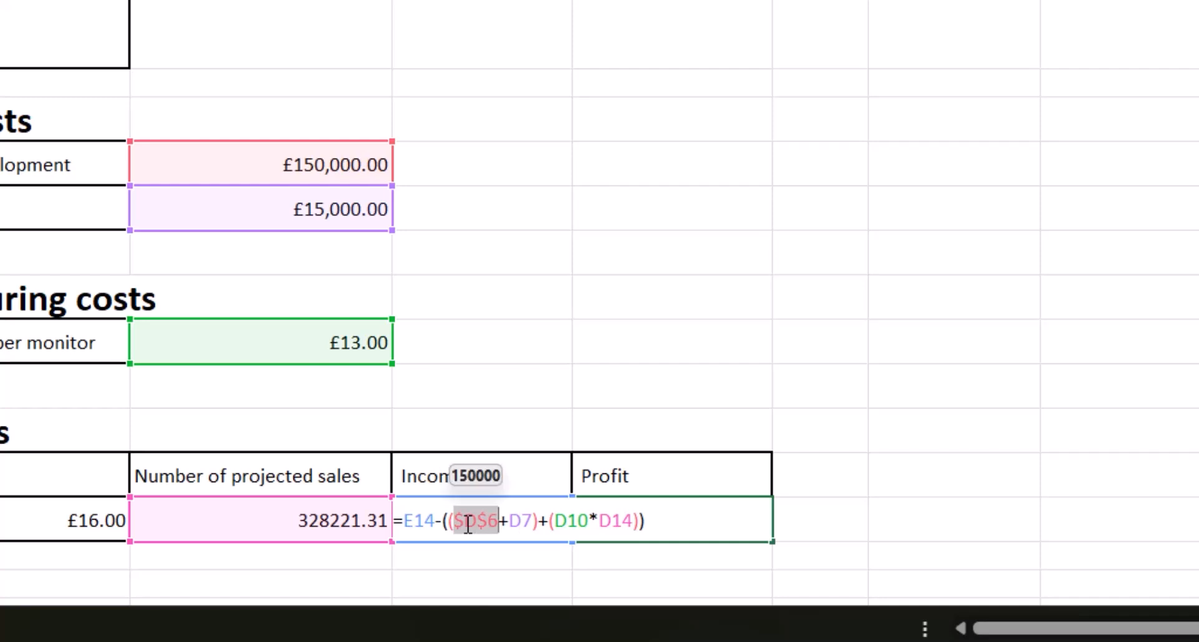
double_click(518, 519)
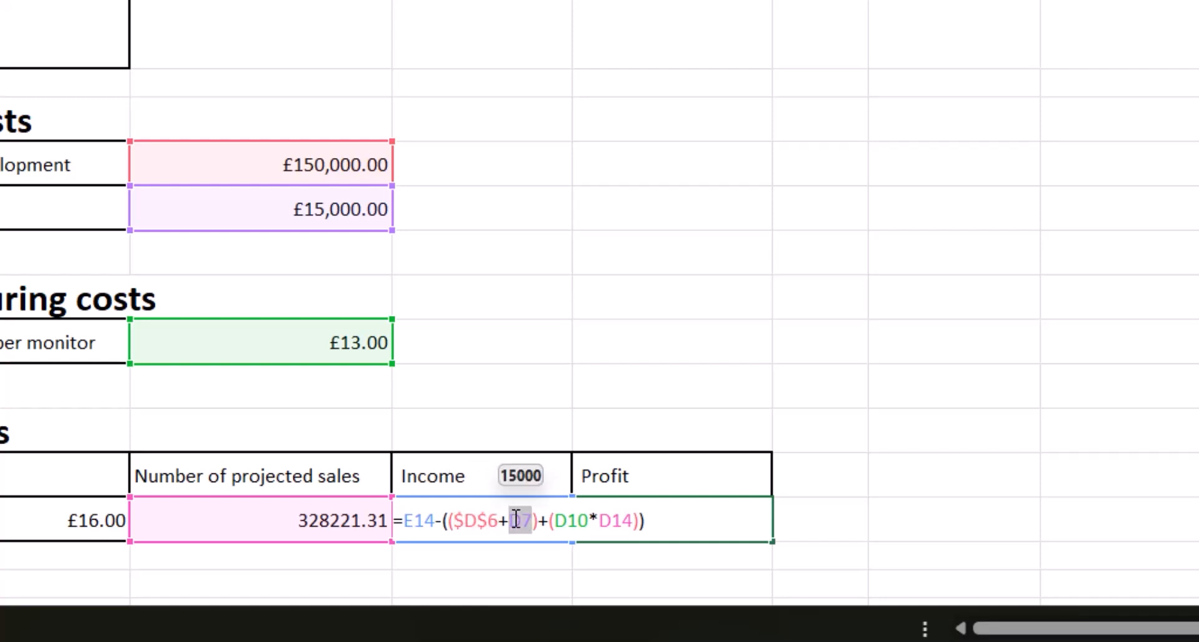
key("F4")
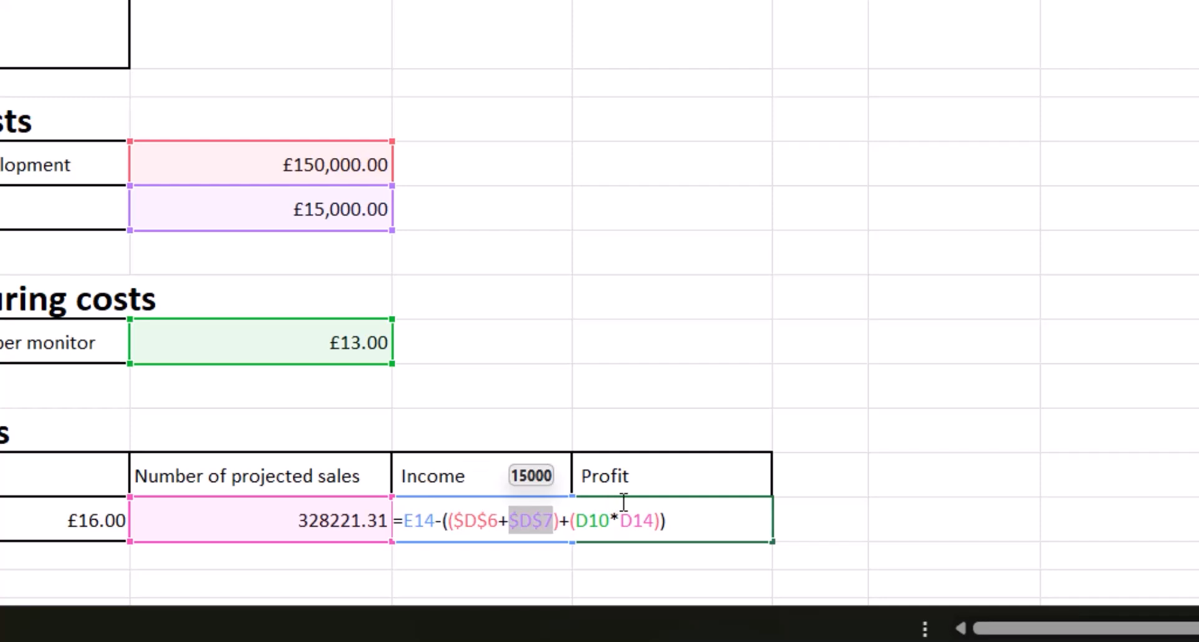
double_click(601, 520)
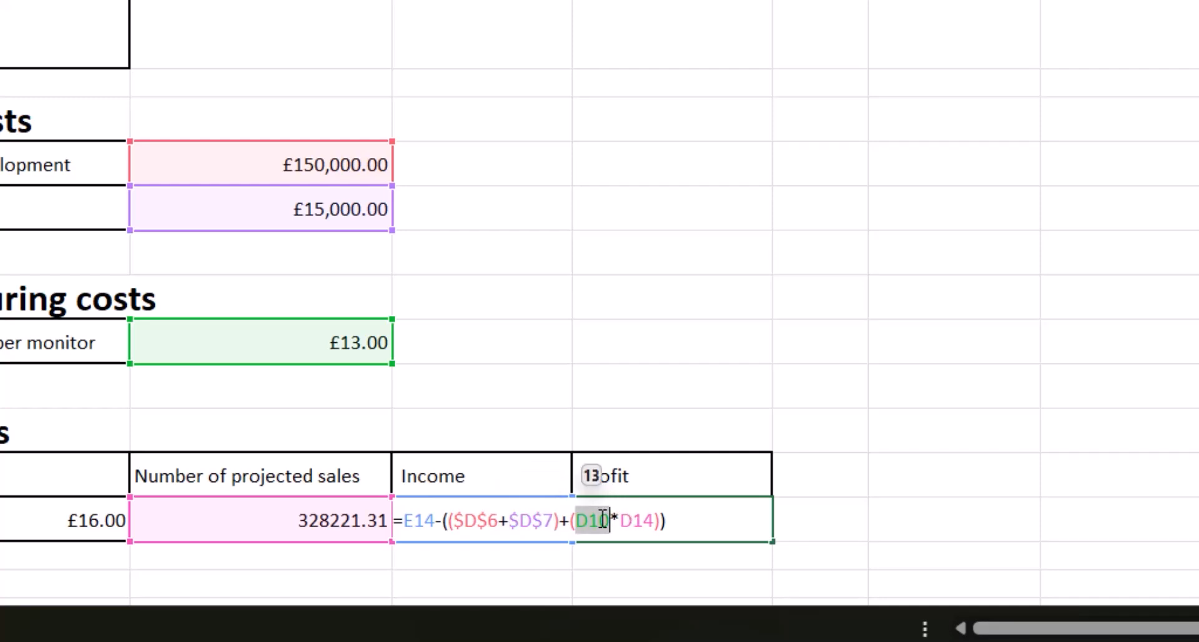
key("F4")
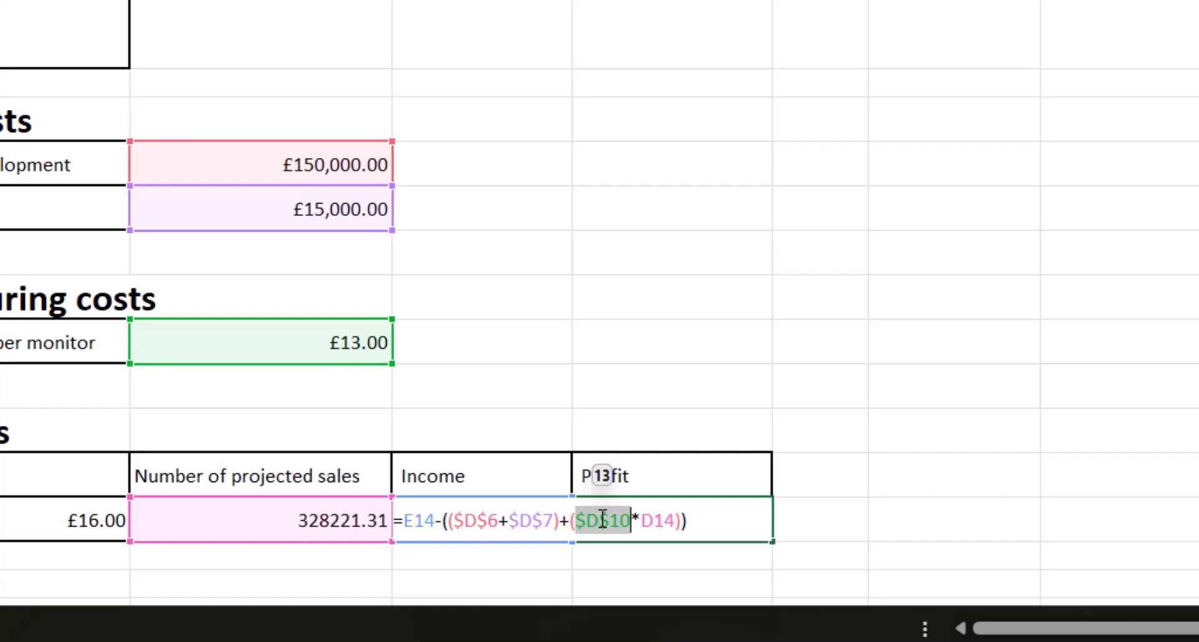
left_click(743, 520)
key("Return")
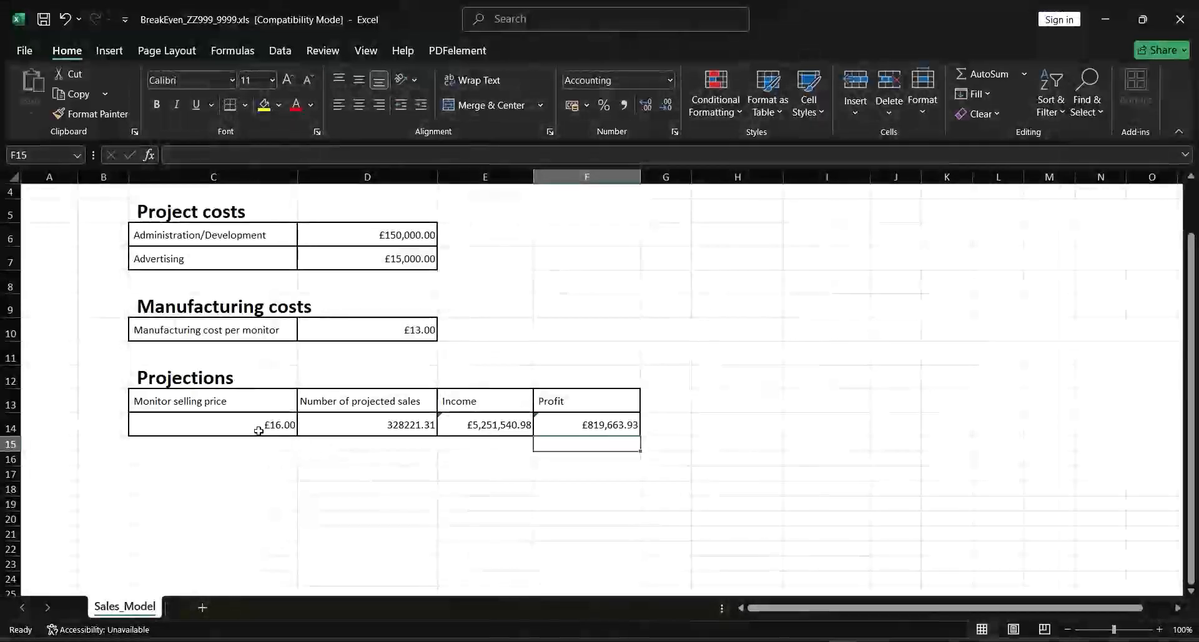
Fill the monitor selling prices from £16 to £35 down to row 33 and copy the sales, income and profit formulas down alongside them
left_click(258, 425)
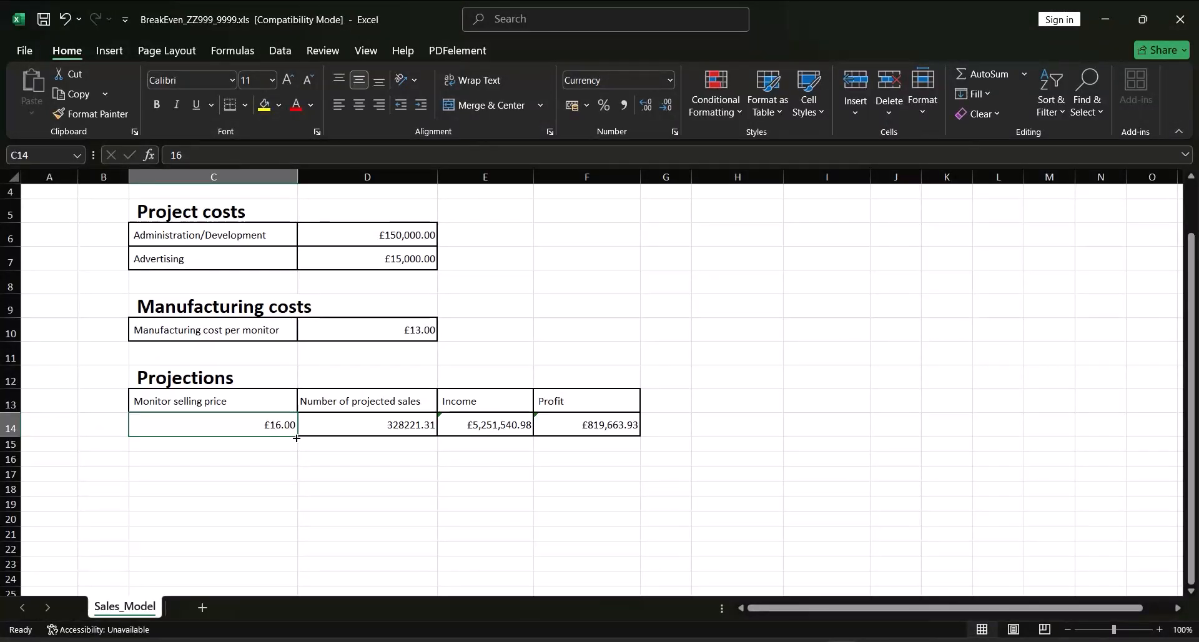
left_click_drag(296, 438, 295, 528)
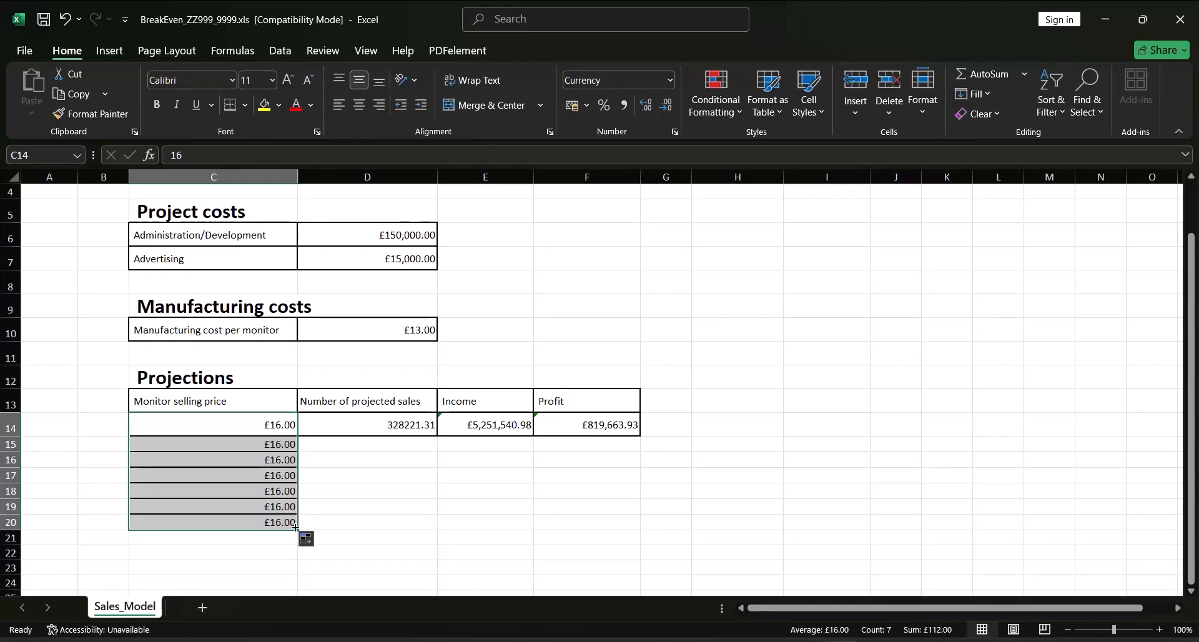
key("ctrl+z")
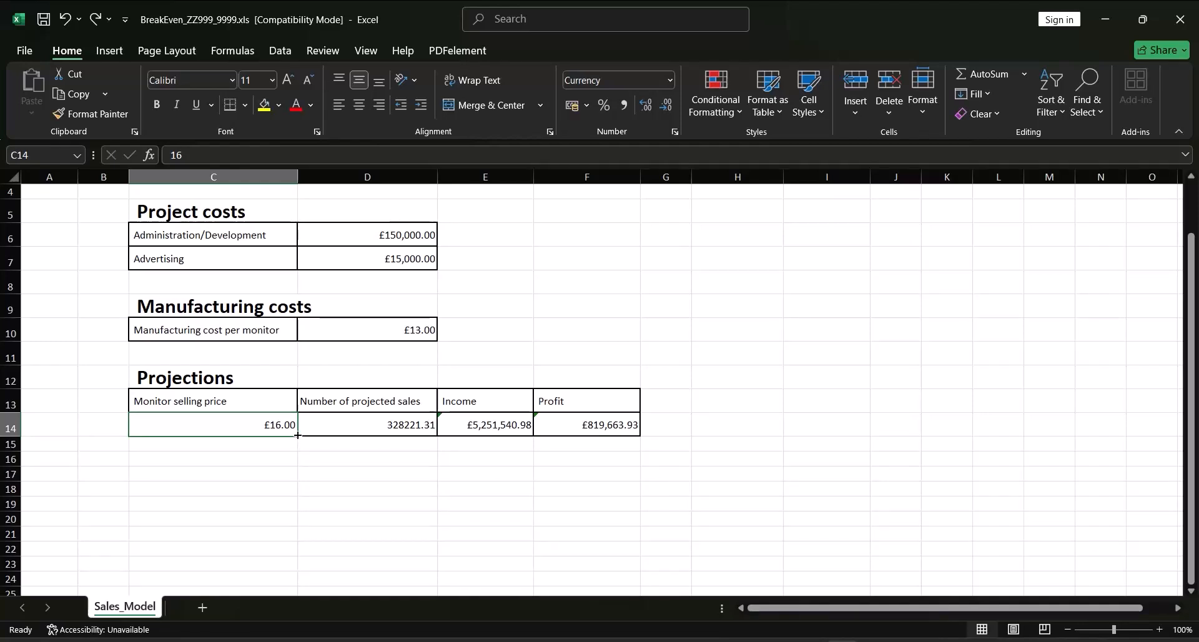
left_click_drag(297, 436, 291, 540)
mouse_move(289, 568)
left_mouse_down()
mouse_move(287, 597)
mouse_move(290, 560)
left_mouse_up()
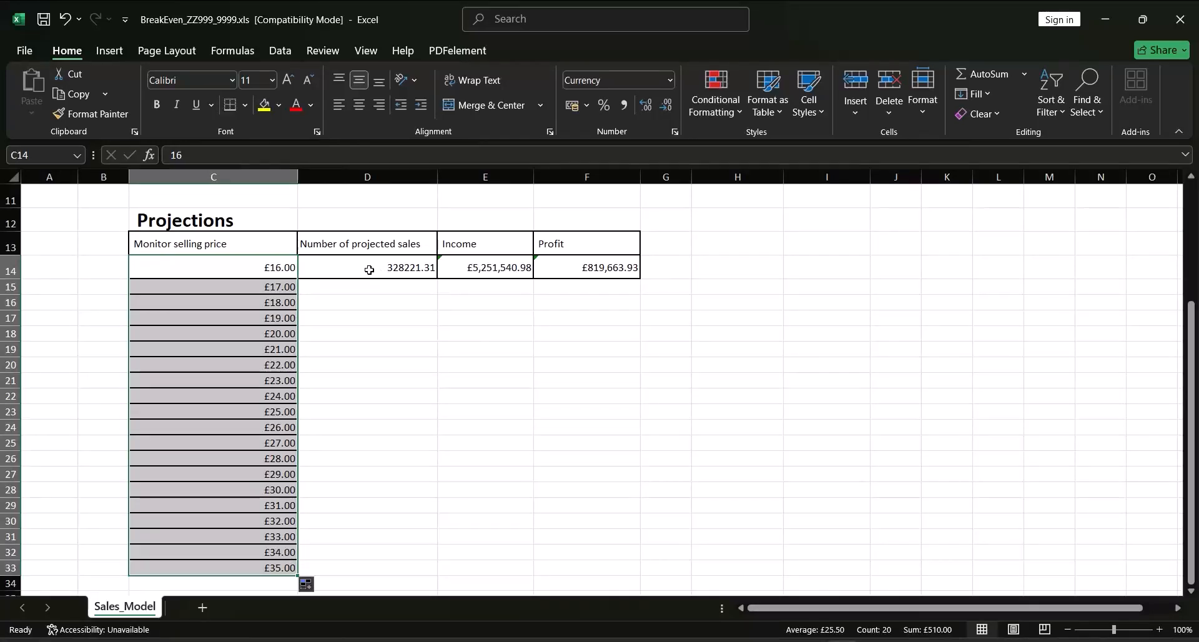
left_click(396, 270)
left_click_drag(396, 270, 631, 575)
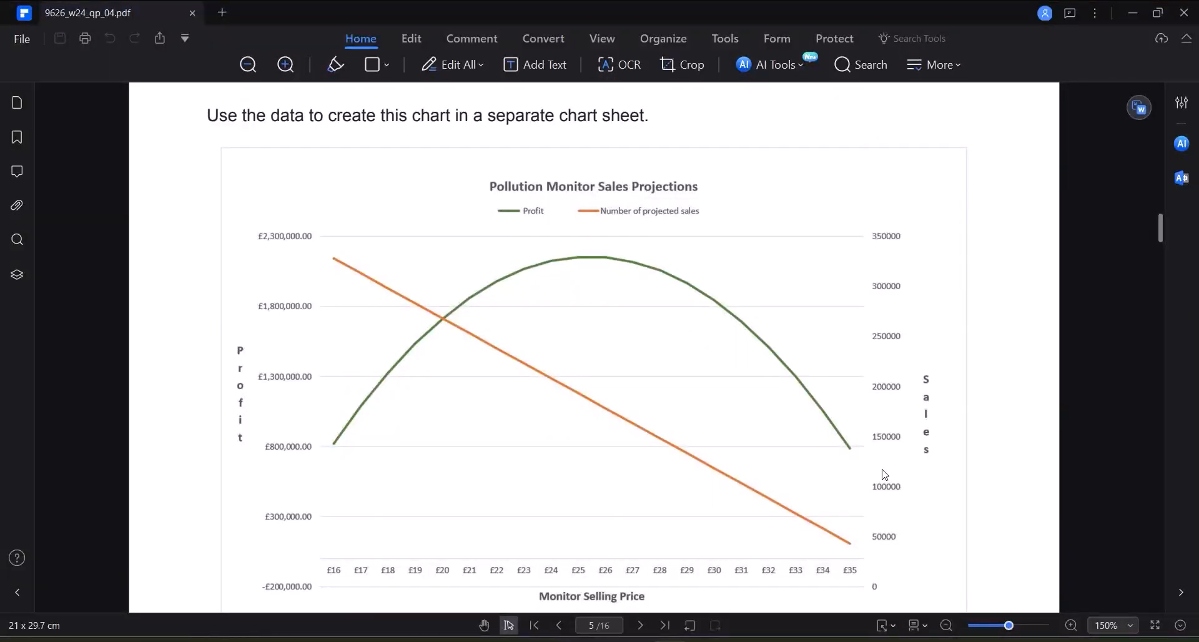
Switch to the exam paper PDF and look up the required file name for saving the spreadsheet
scroll(884, 474, "up", 5)
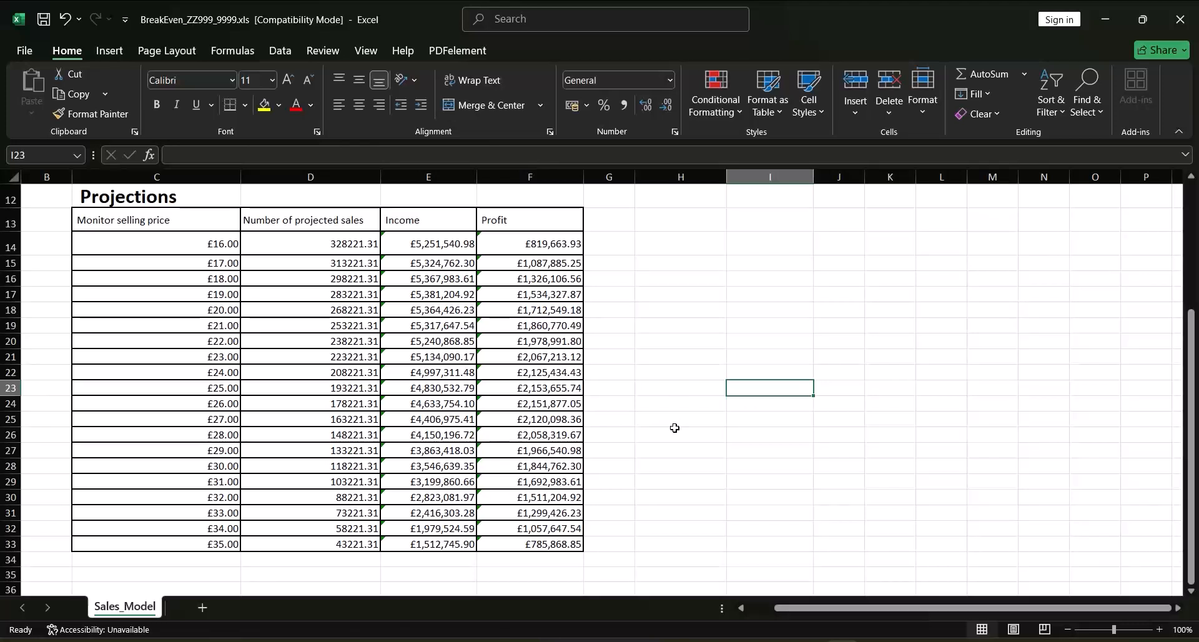
left_click(676, 641)
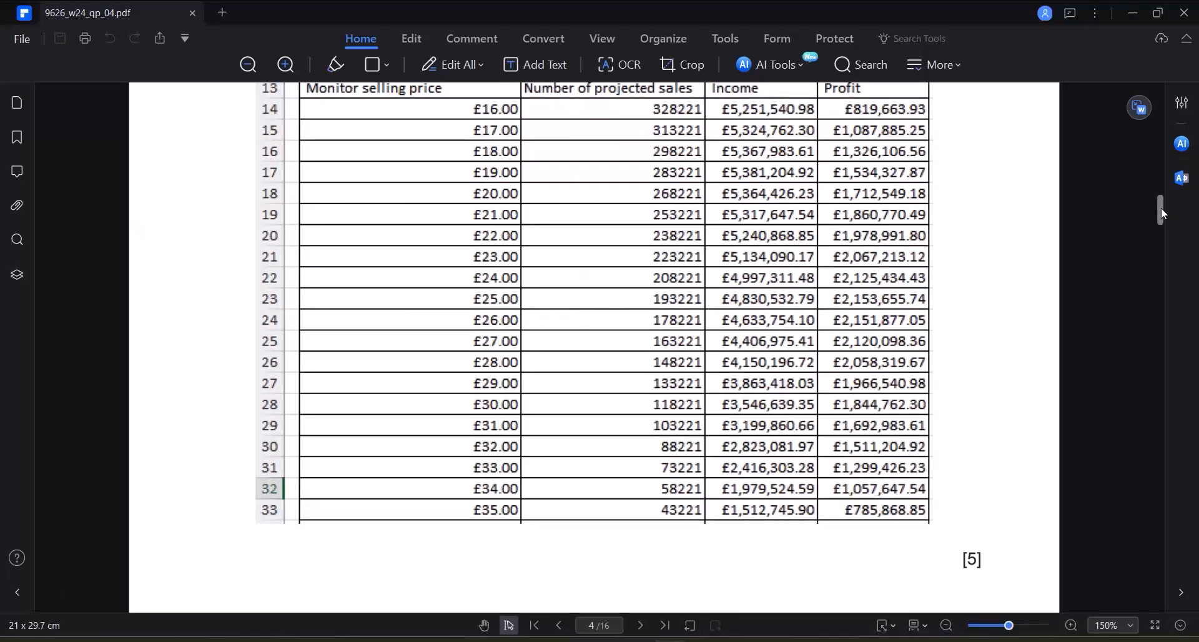
left_click_drag(1161, 209, 1150, 271)
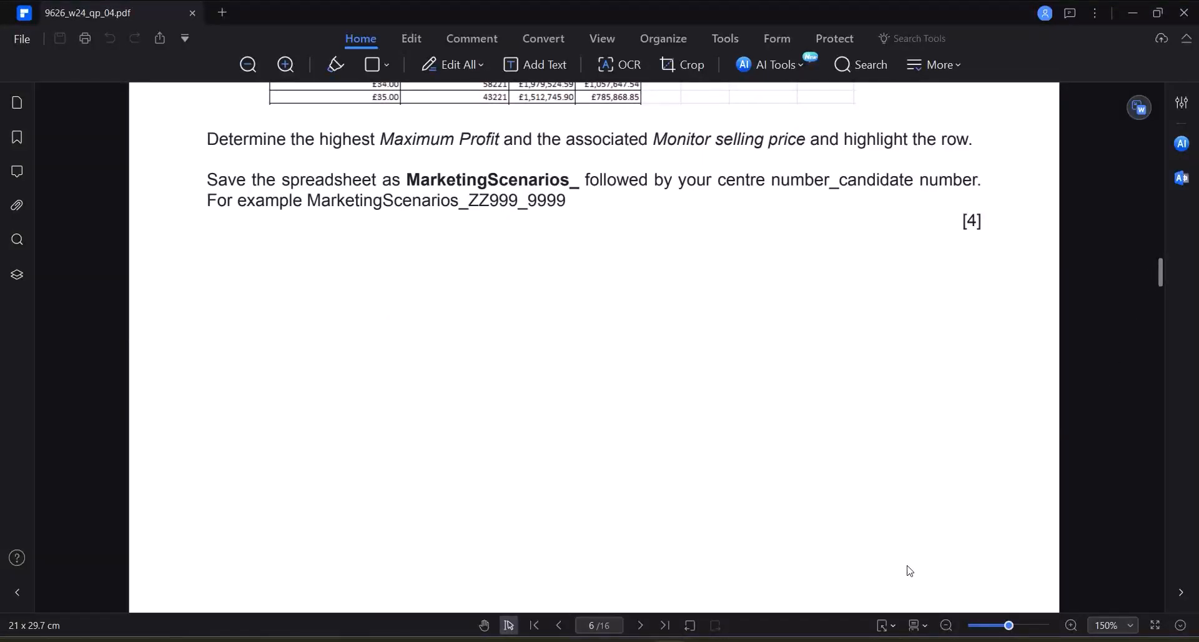
Switch back to the BreakEven workbook in Excel and open the Save As dialog for its source files folder
key("alt+Tab")
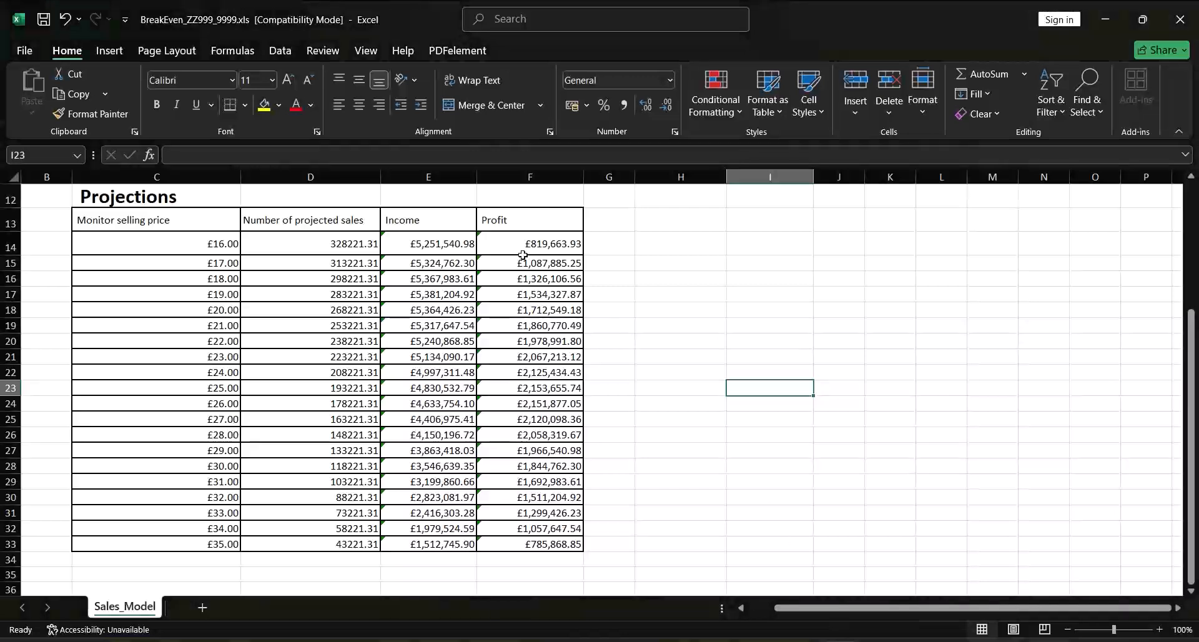
left_click(31, 50)
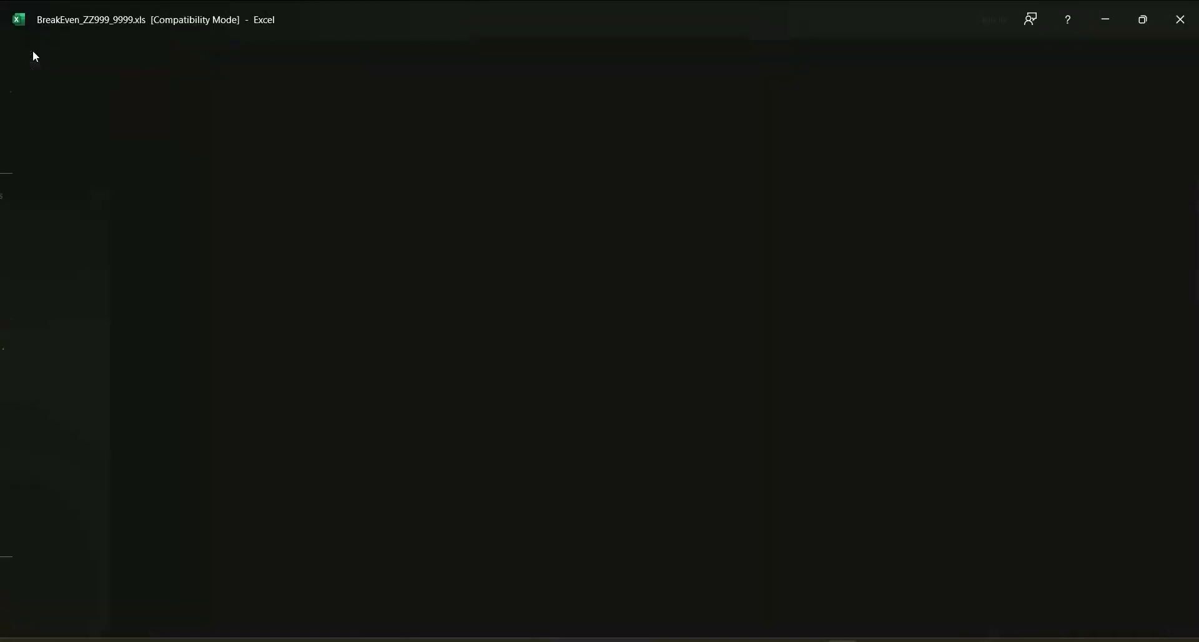
left_click(51, 294)
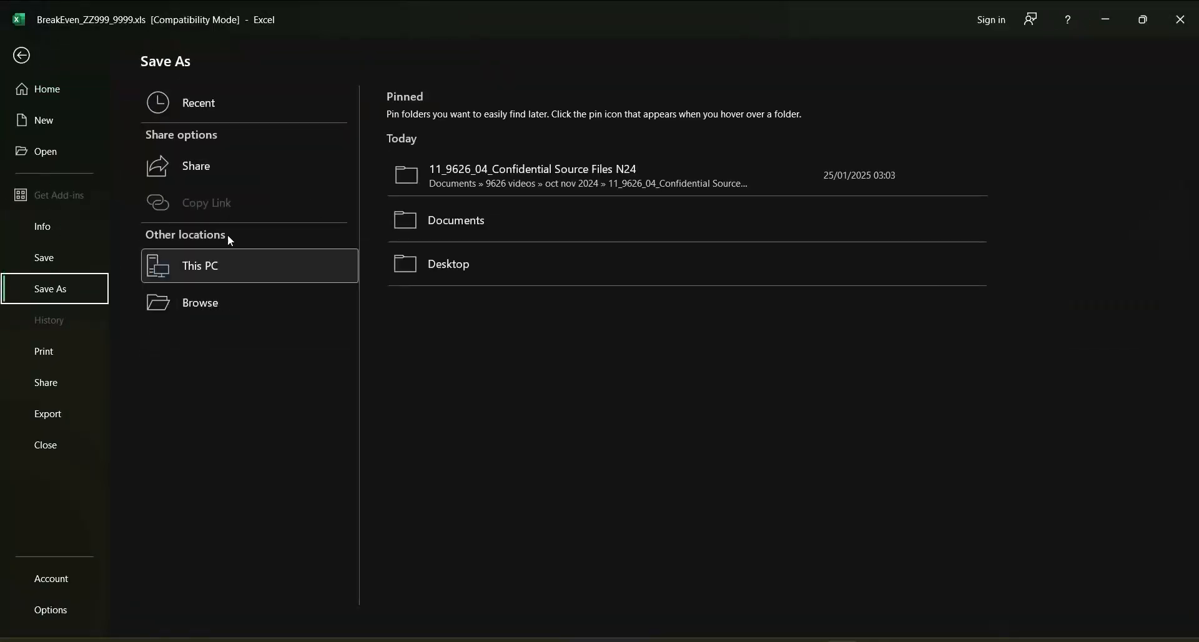
left_click(244, 313)
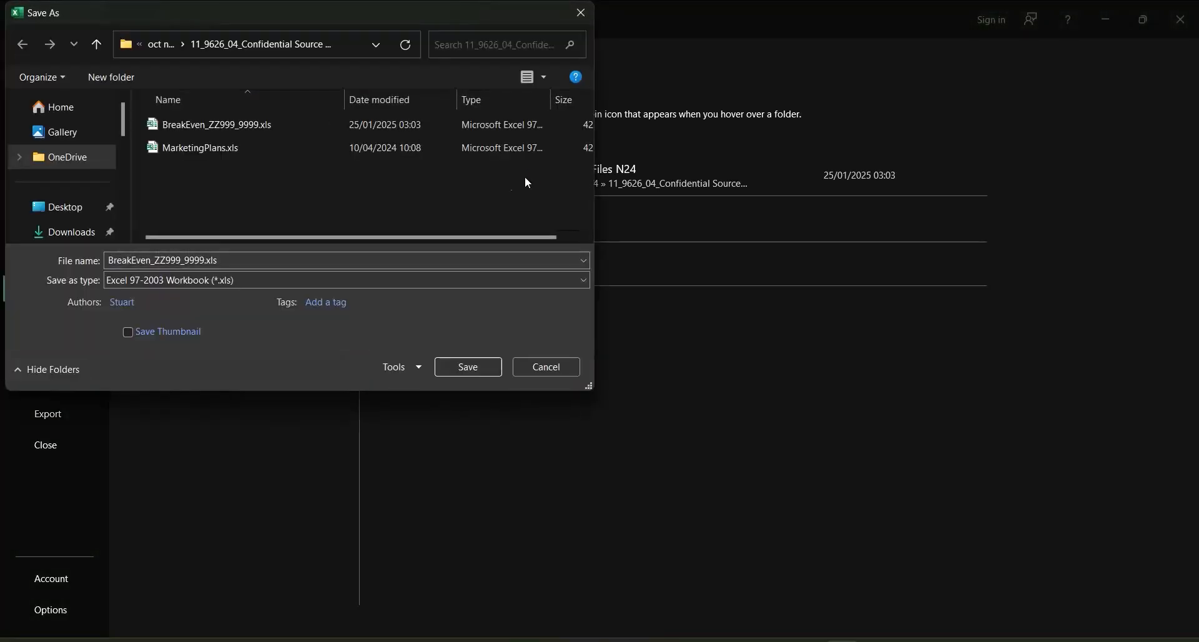
Name the file MarketingScenarious_ZZ999_9999 and save it as an Excel 97-2003 workbook
left_click(240, 259)
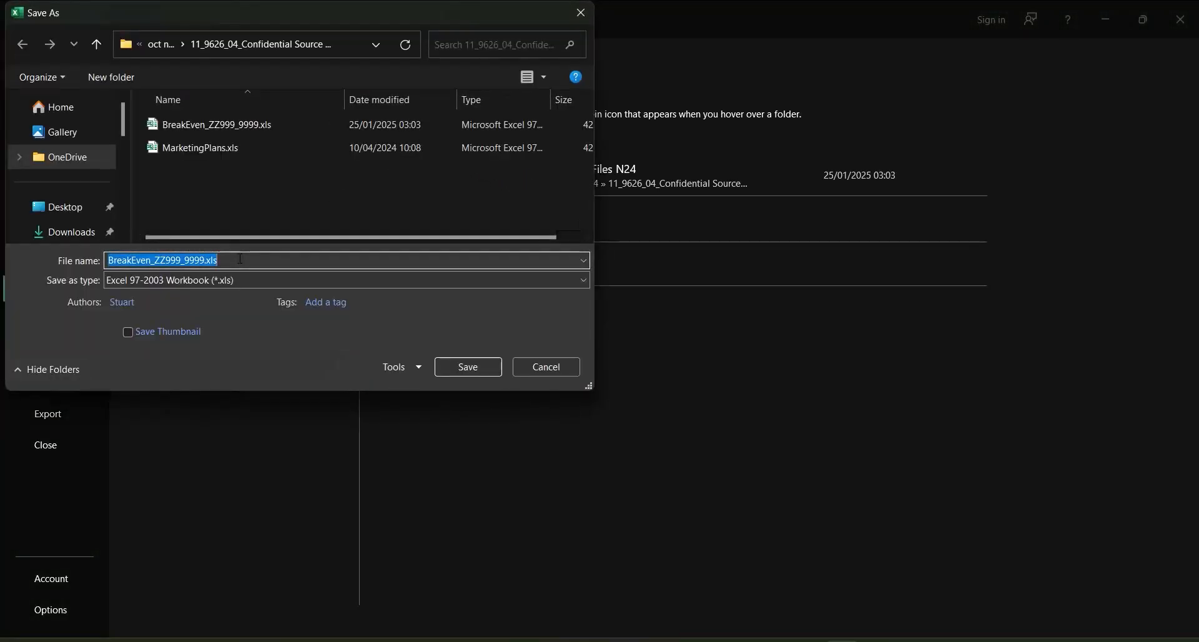
type("Marke")
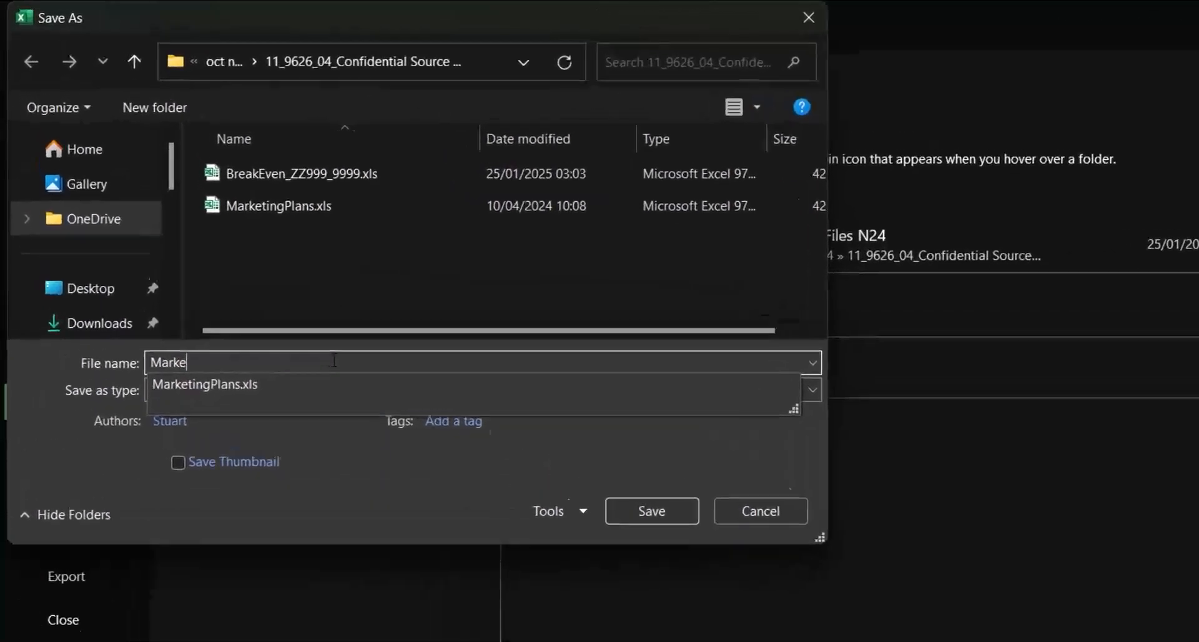
type("t")
type("inf")
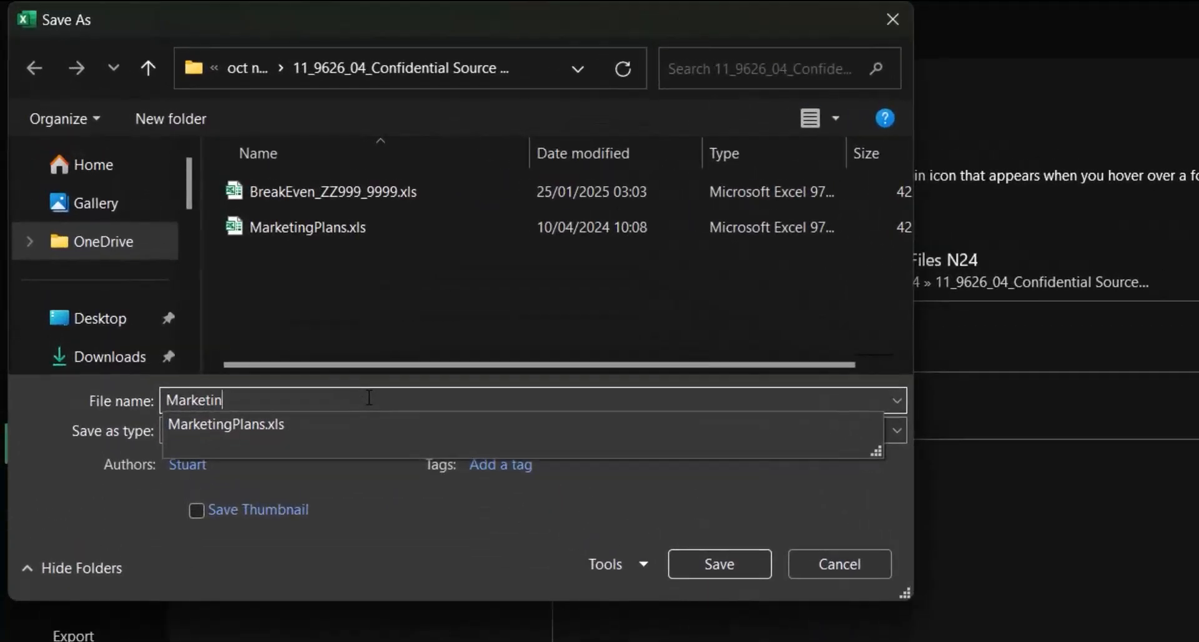
right_click(369, 398)
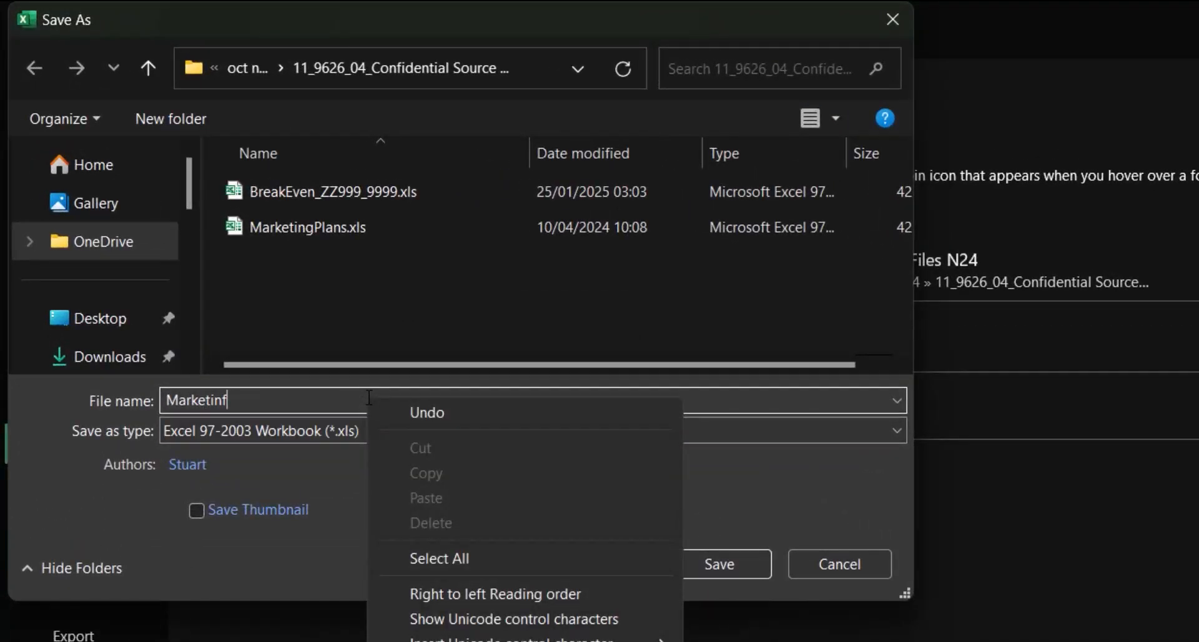
left_click(317, 407)
key("BackSpace")
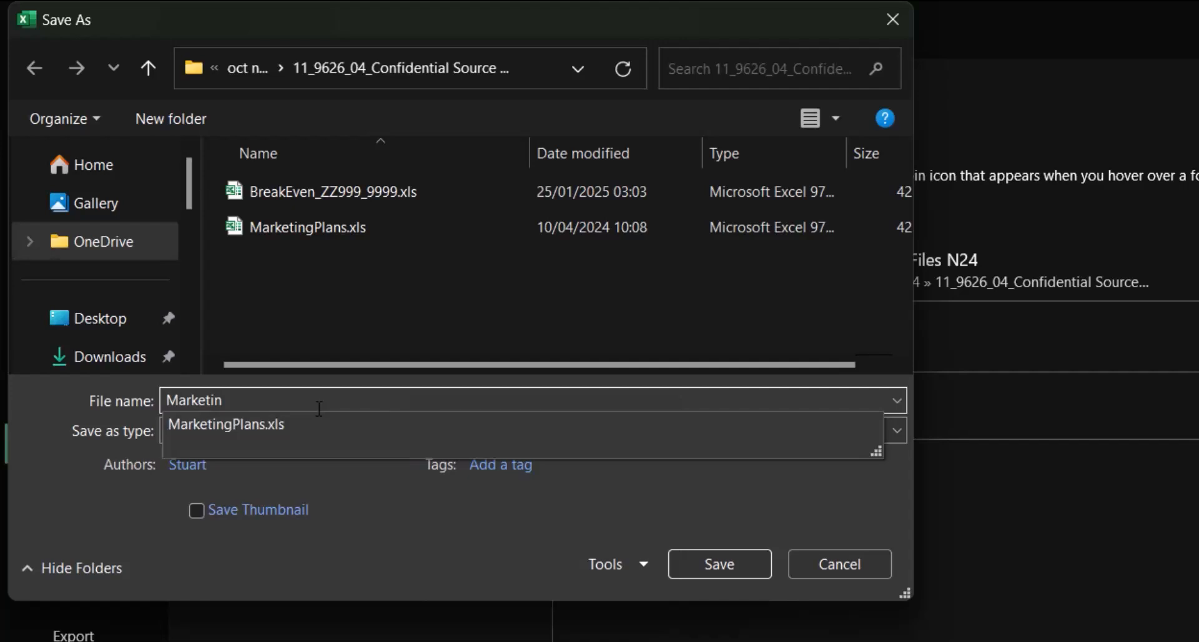
type("gScenarious_ZZ")
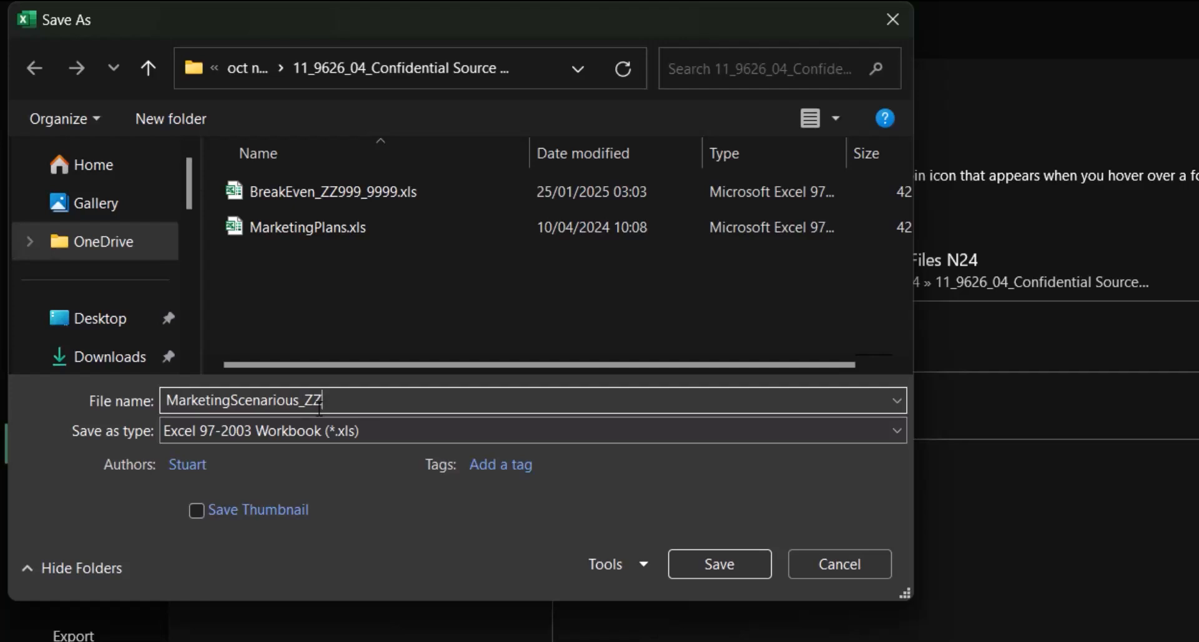
type("999_9999")
left_click(705, 557)
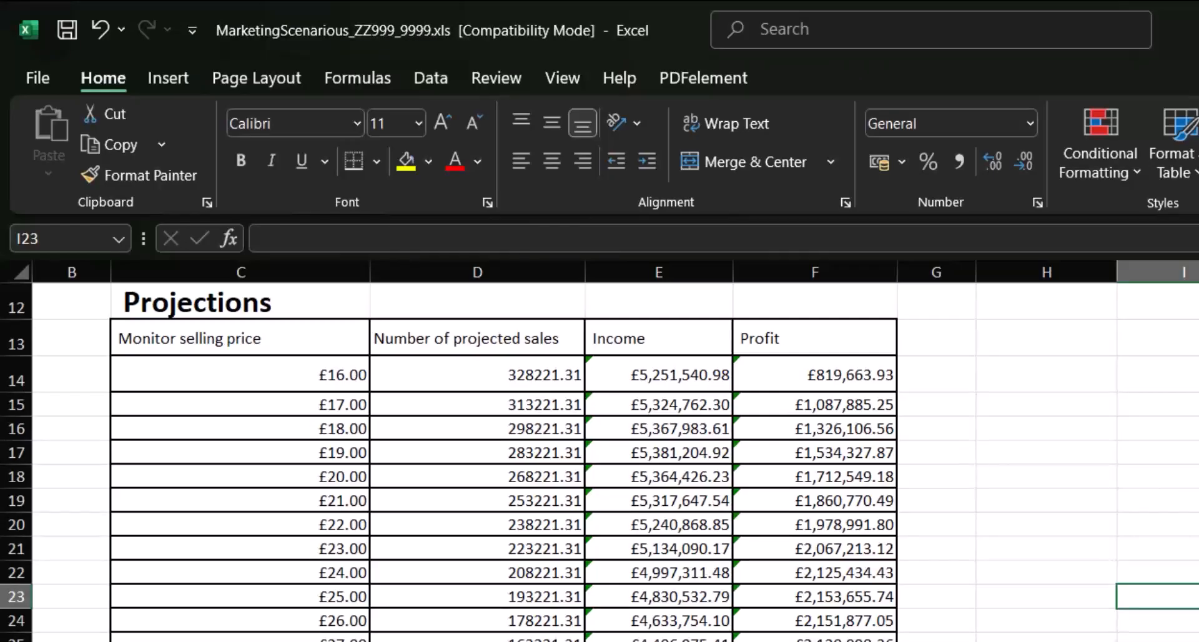
Insert a basic 2-D line chart from the Monitor selling price, Number of projected sales and Profit columns, rows 13 to 33 including headers
left_click(1184, 641)
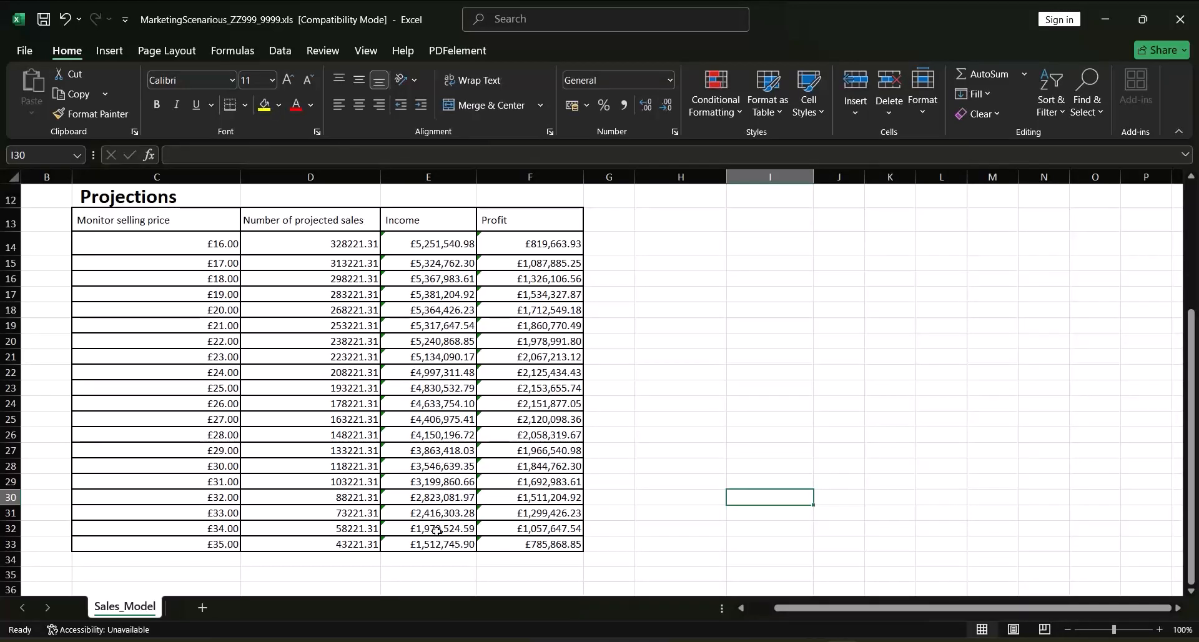
left_click(161, 218)
left_click_drag(161, 218, 145, 455)
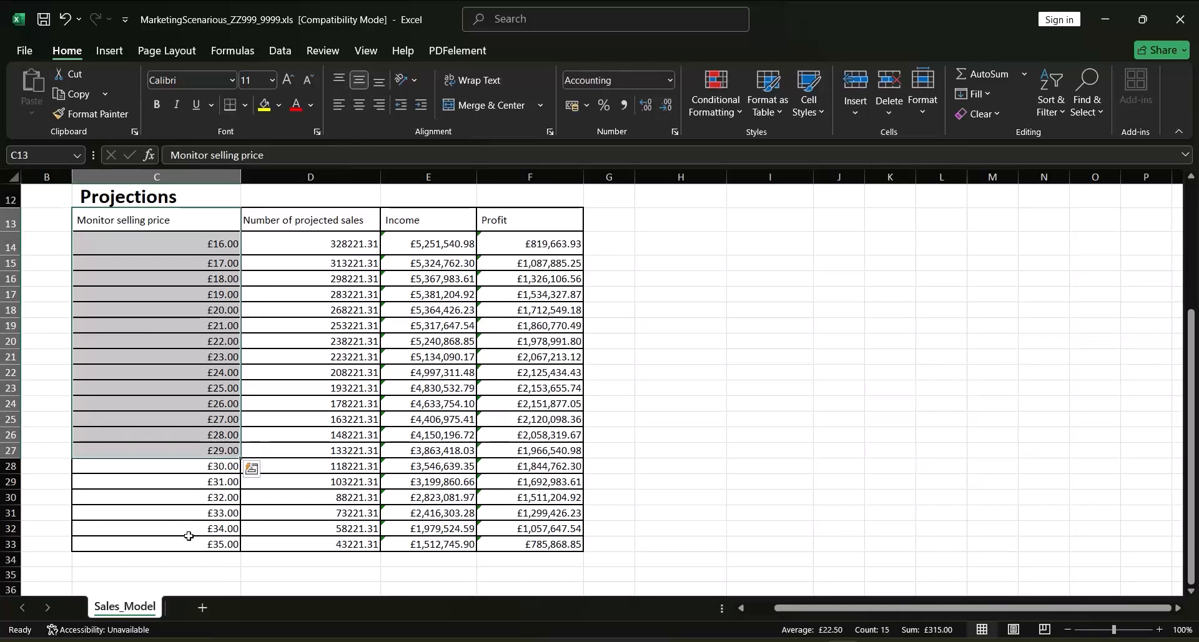
left_click_drag(204, 222, 182, 541)
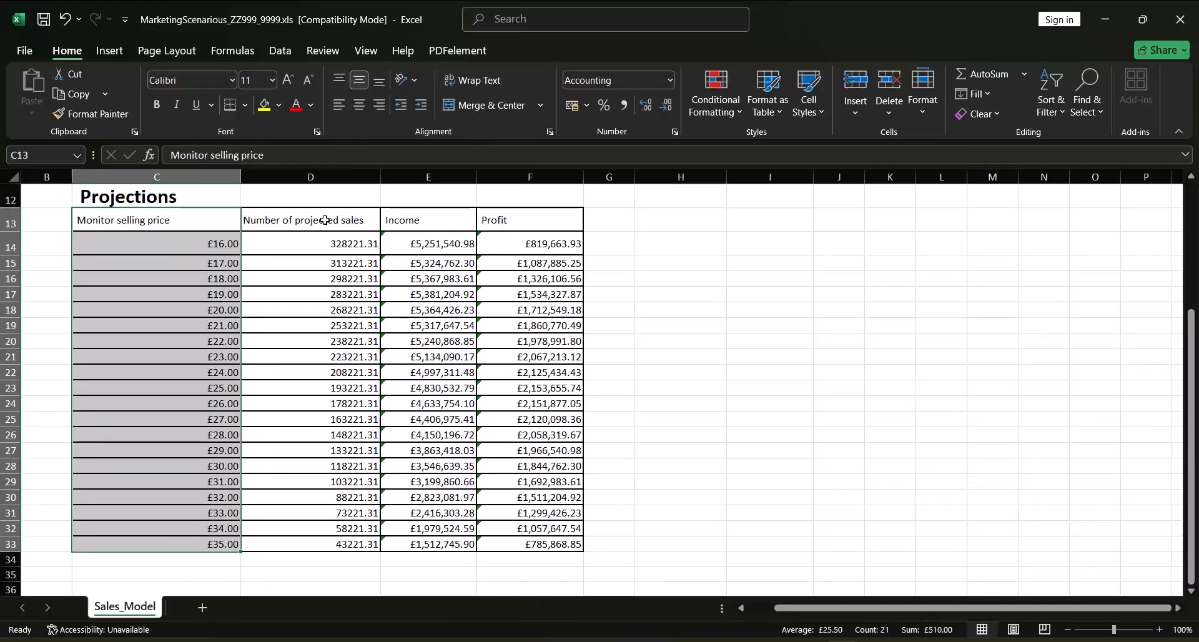
left_click_drag(336, 225, 325, 544)
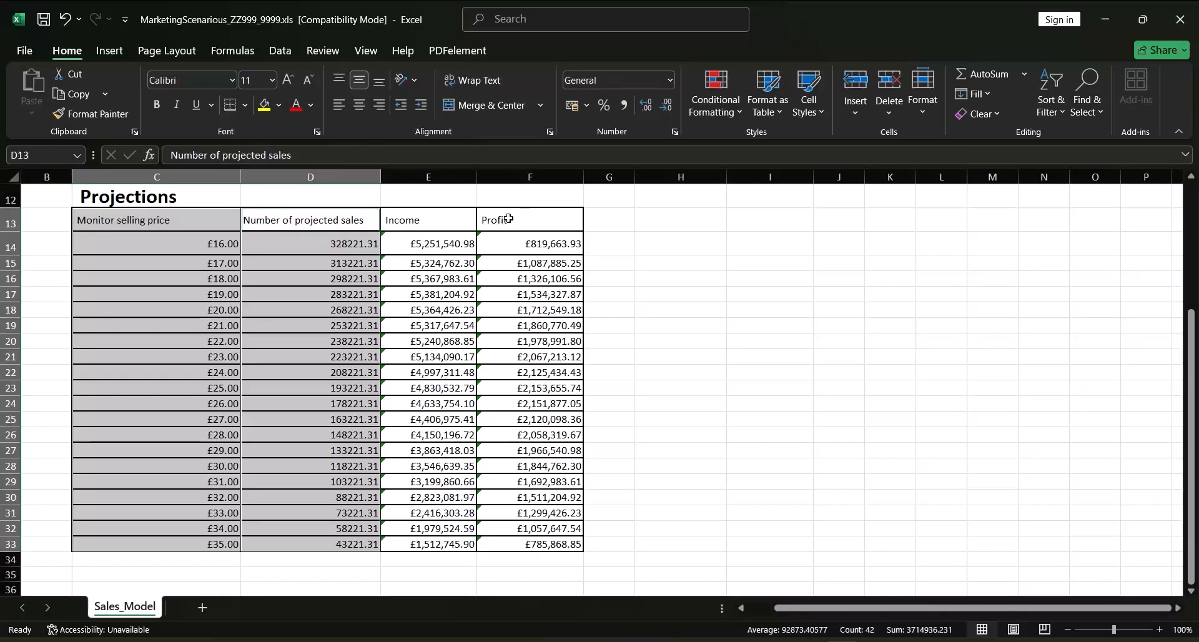
left_click_drag(511, 219, 512, 546)
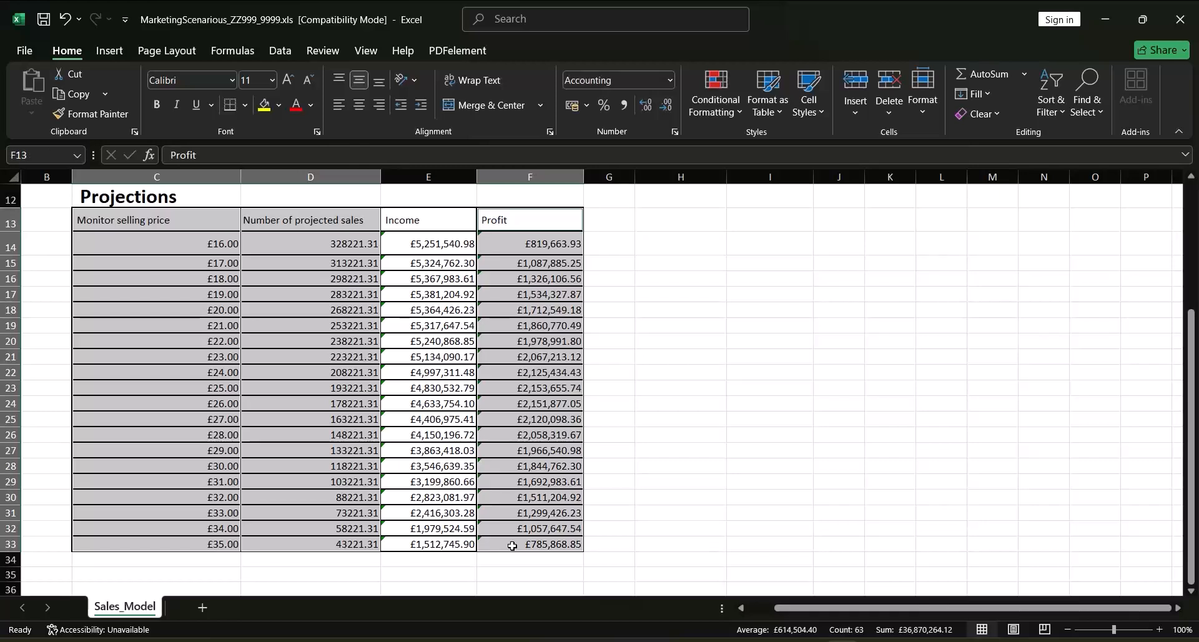
left_click(112, 52)
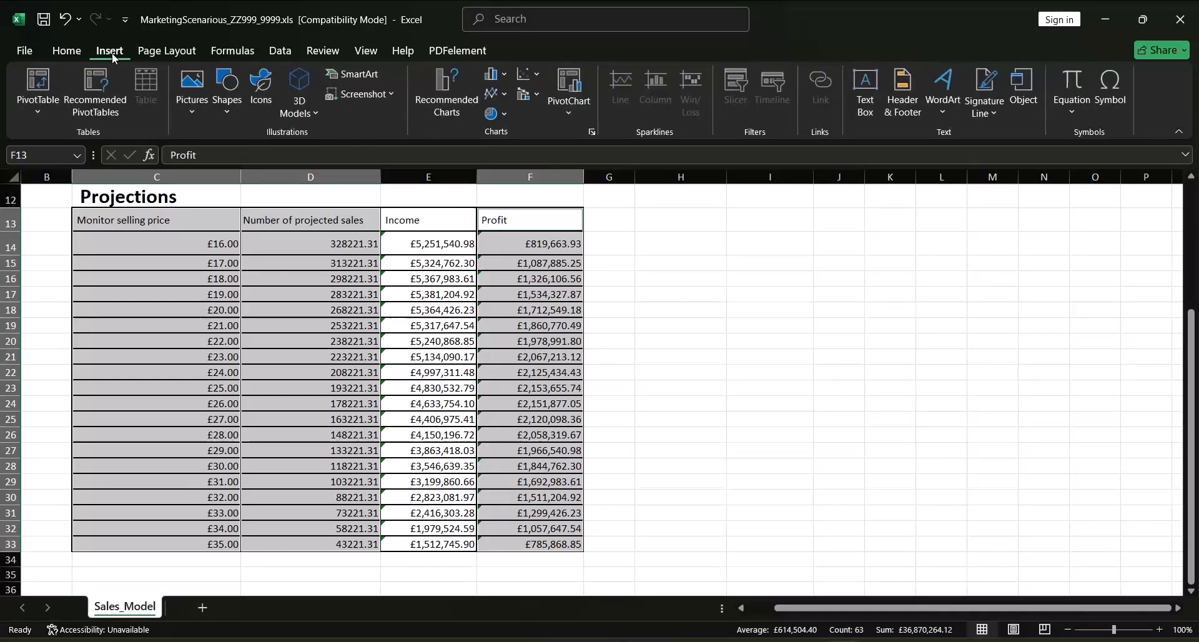
left_click(504, 102)
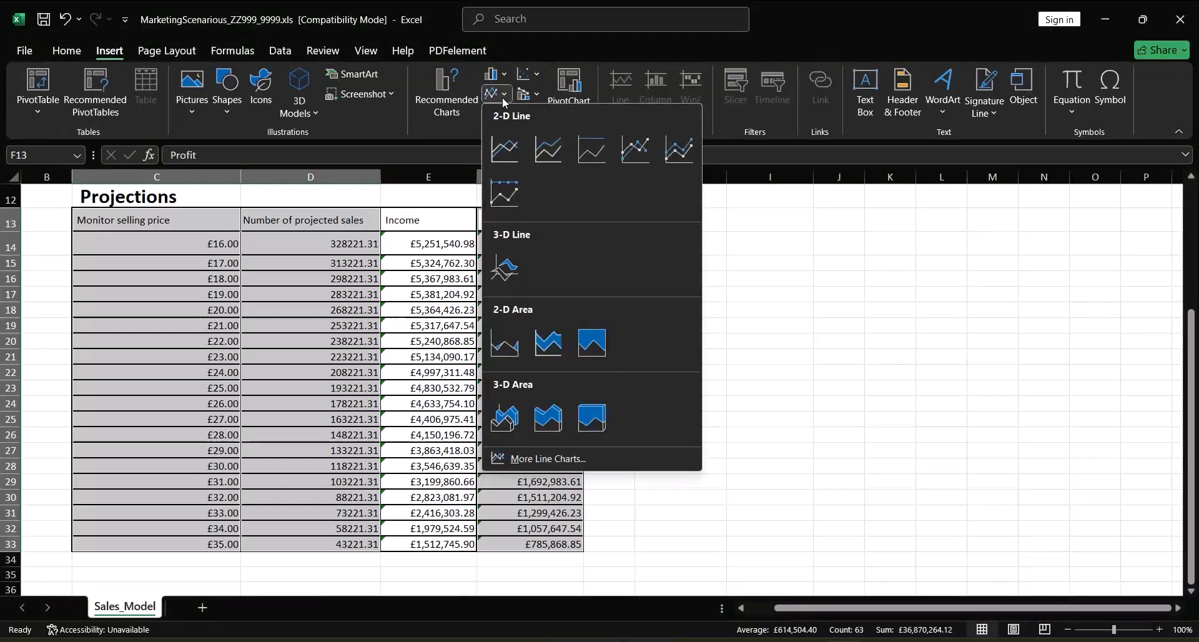
left_click(502, 150)
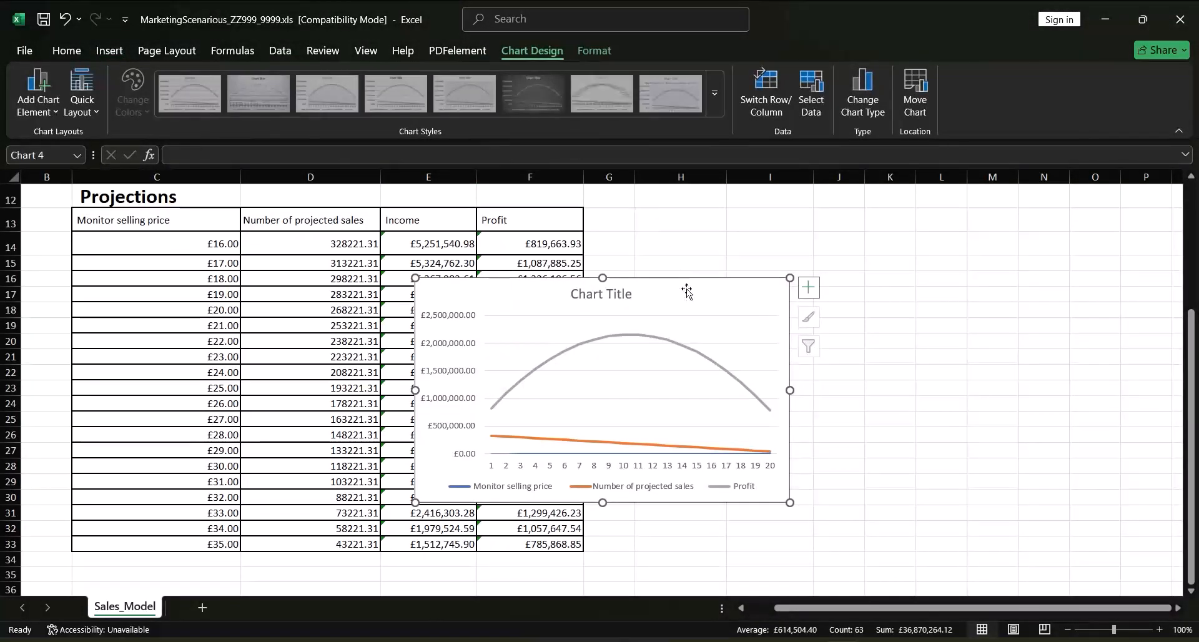
Move the line chart beside the Projections table and enlarge it to span about columns G to O and rows 14 to 33
left_click_drag(672, 290, 909, 233)
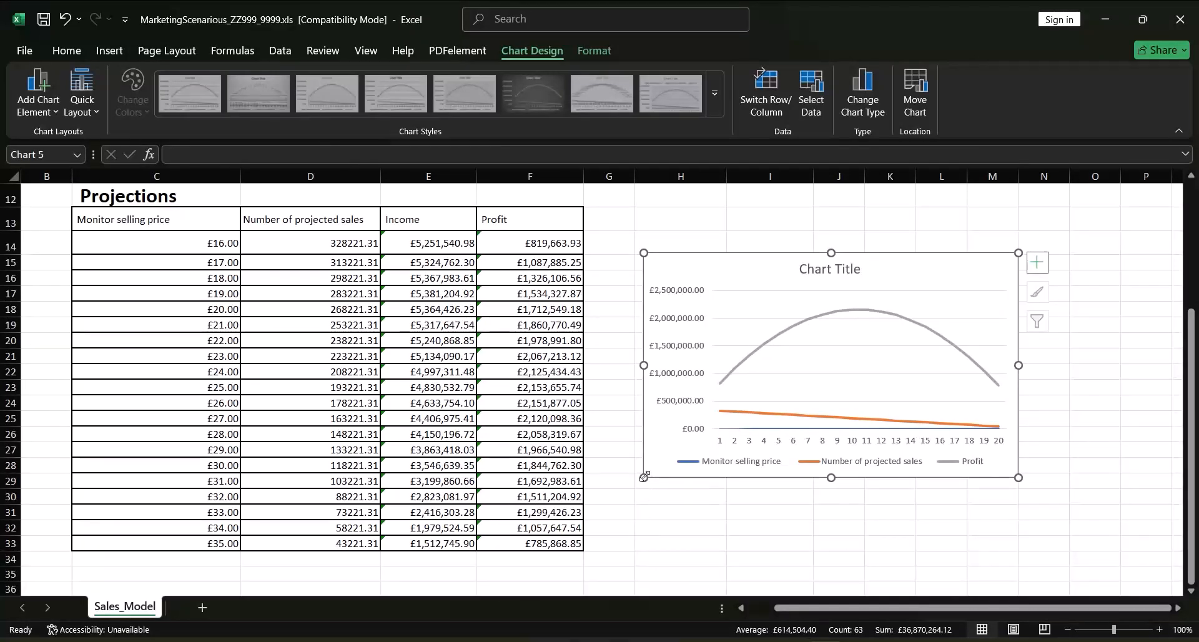
left_click_drag(646, 479, 601, 551)
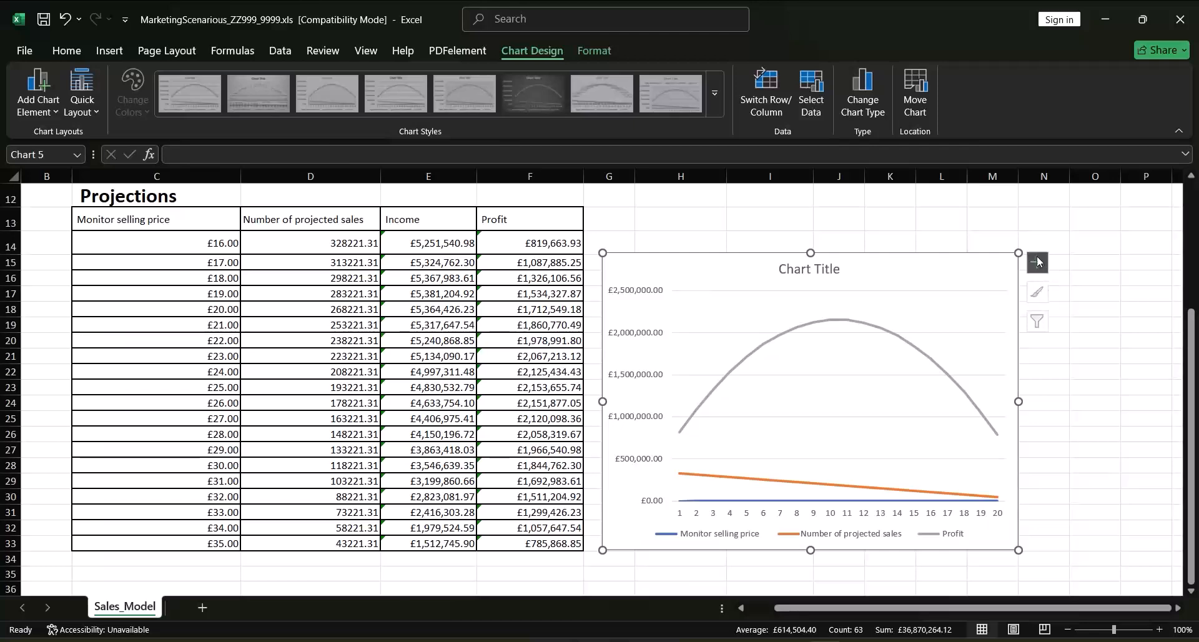
left_click_drag(1019, 254, 1092, 225)
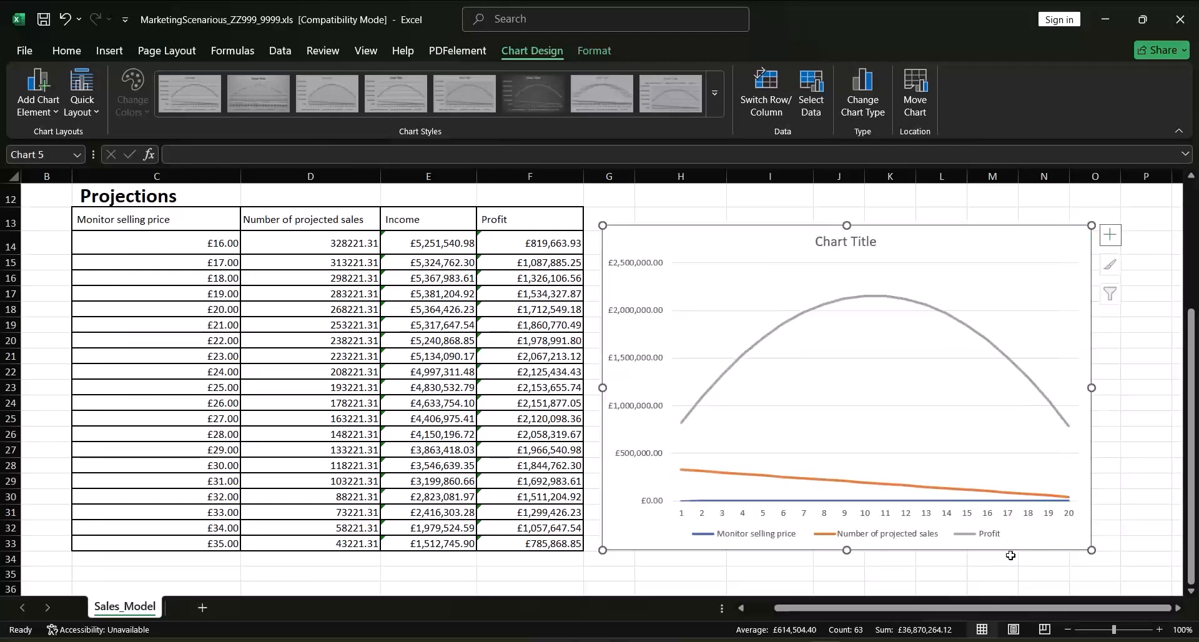
Replace the chart title with "Pollution Monitor Sales Projections"
left_click(863, 244)
left_click_drag(877, 242, 818, 242)
type("Pollution Monitor Sales P")
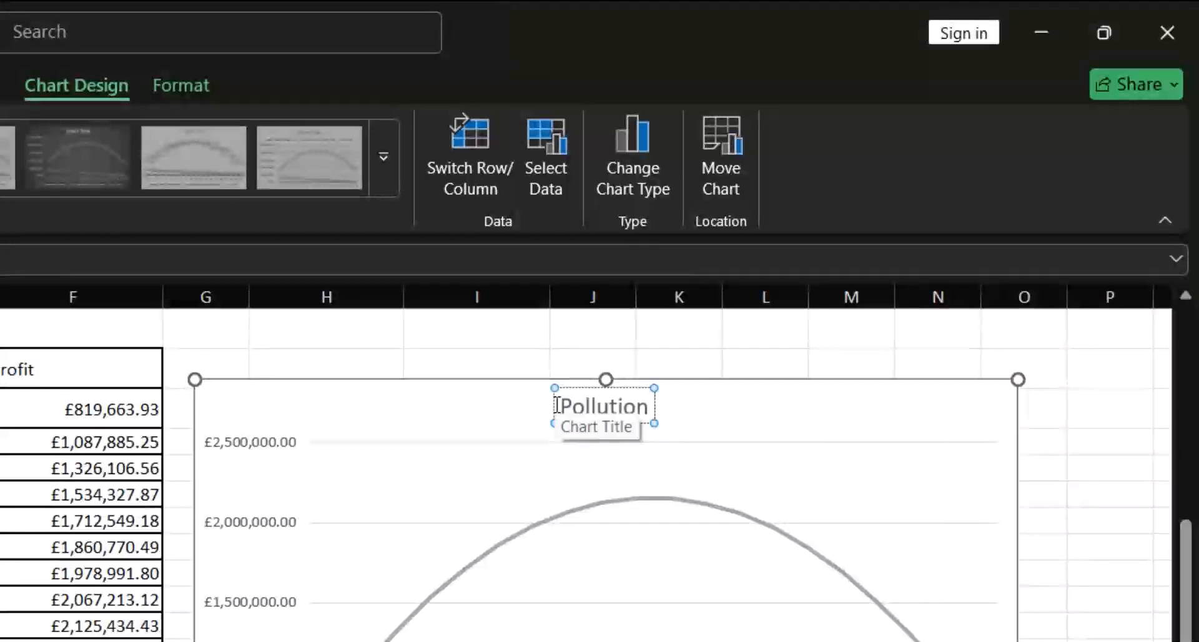
type("rojections")
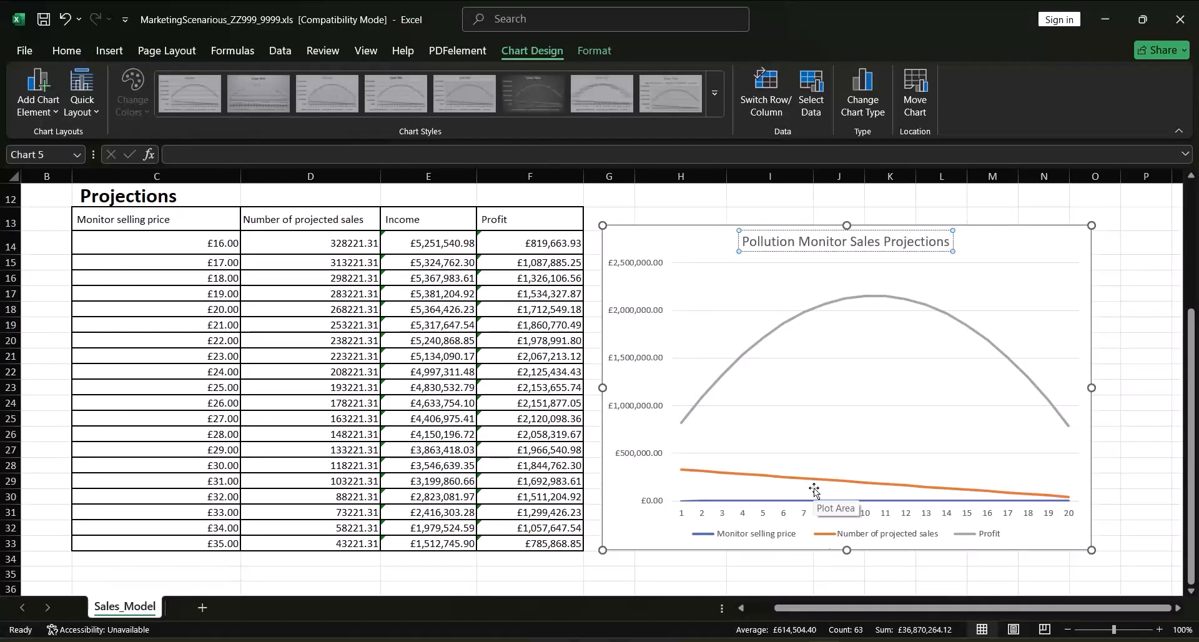
Plot the Number of projected sales series on the secondary axis
double_click(793, 480)
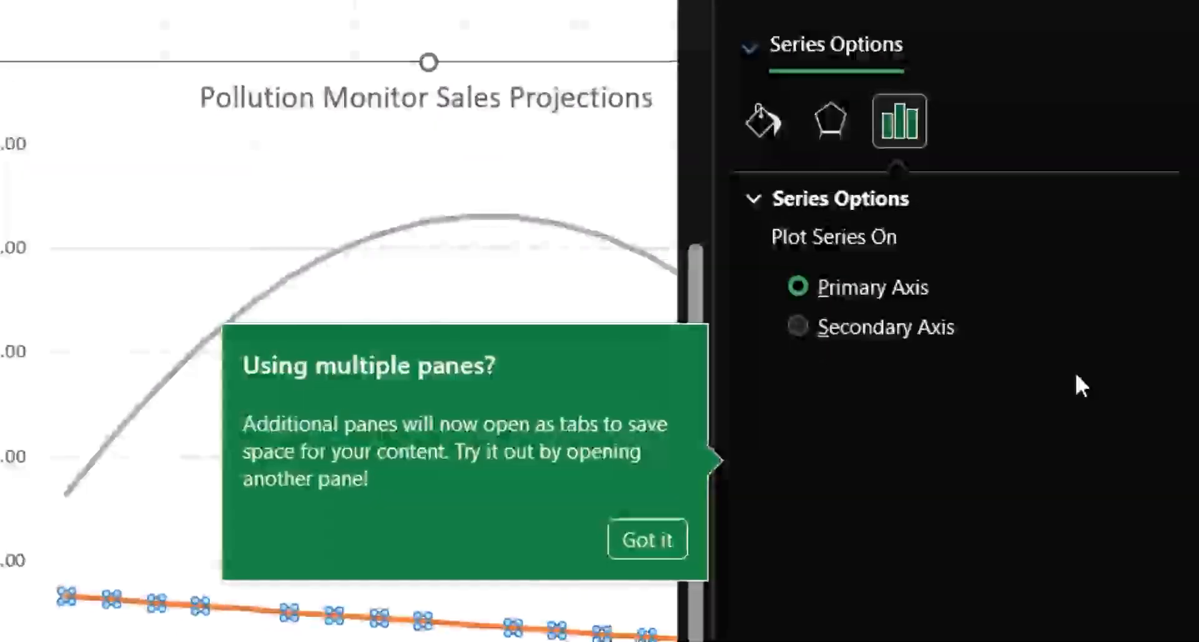
left_click(650, 541)
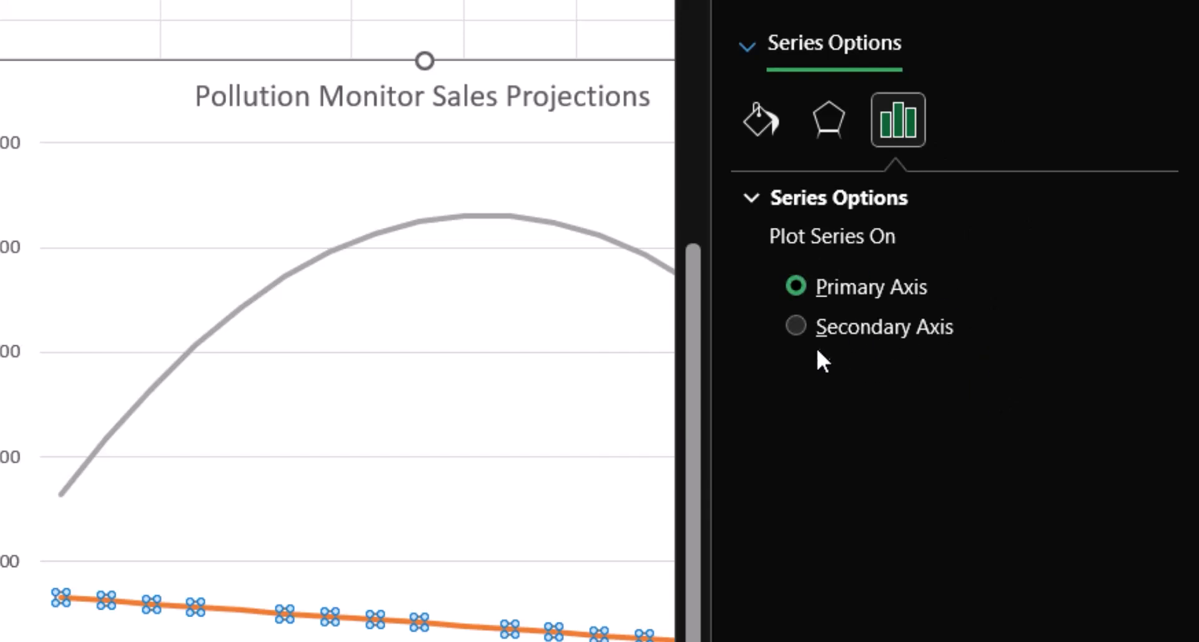
left_click(804, 331)
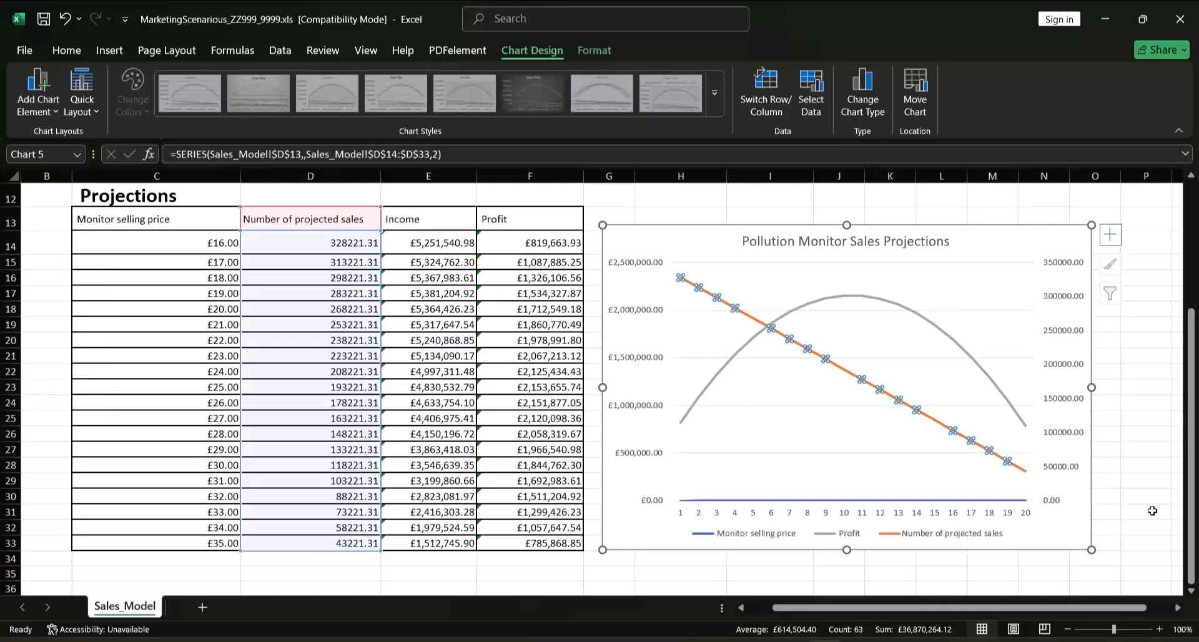
Add axis titles to the chart and name the primary vertical axis "Profit"
left_click(1111, 236)
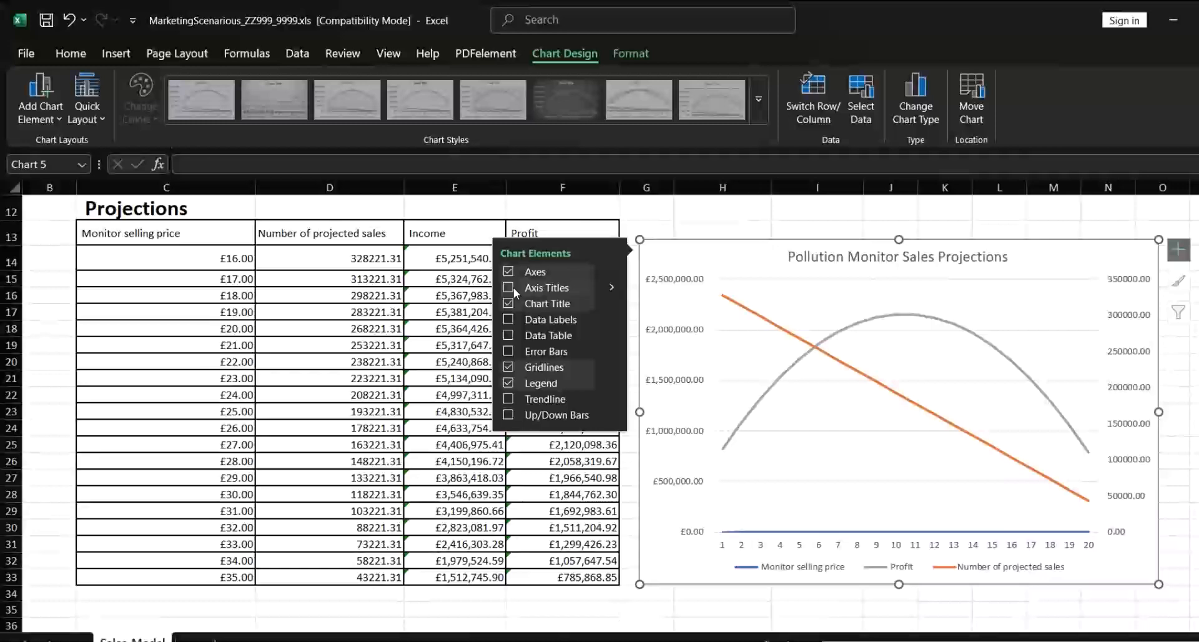
left_click(479, 272)
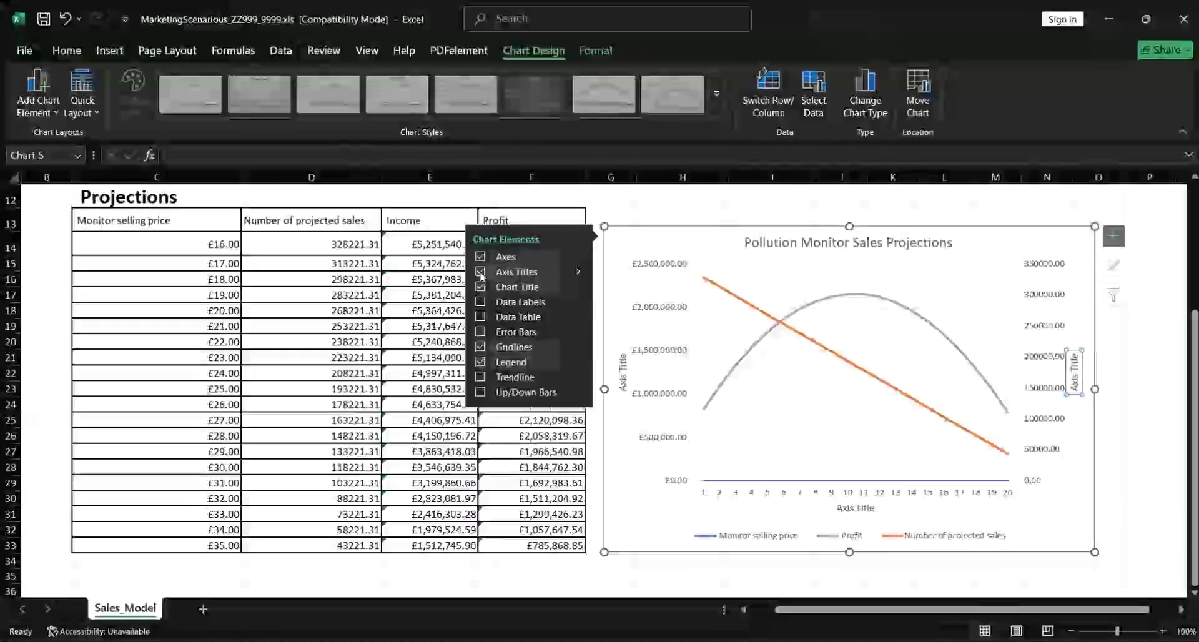
left_click(748, 470)
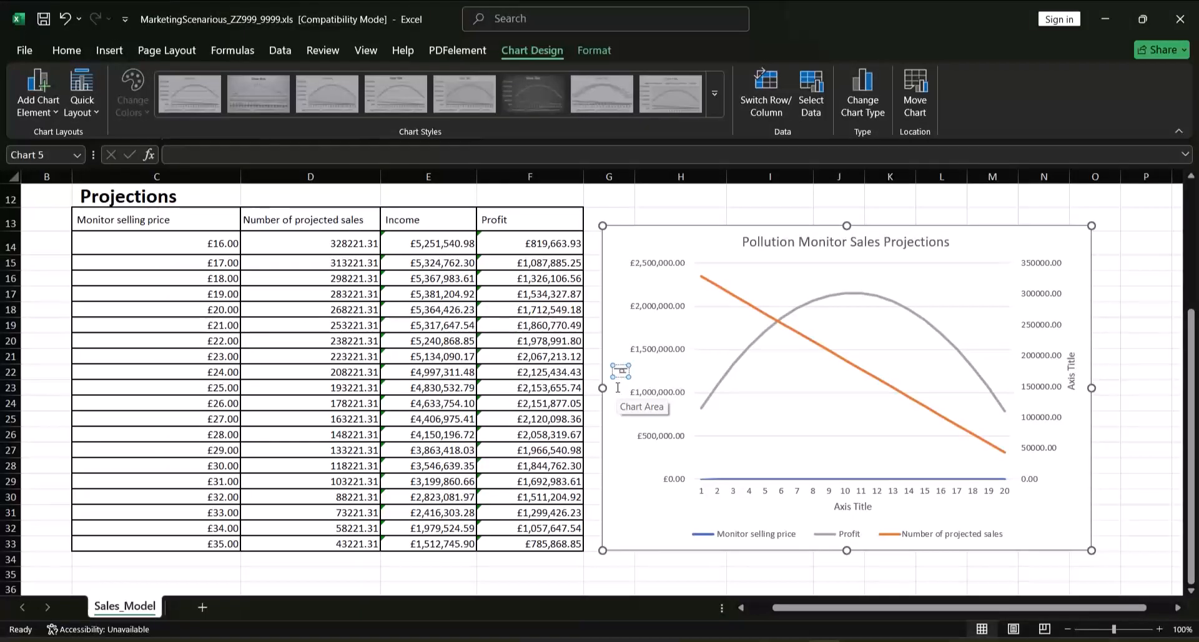
type("rofit")
Replace the secondary vertical axis title with "Sales"
left_click(1071, 379)
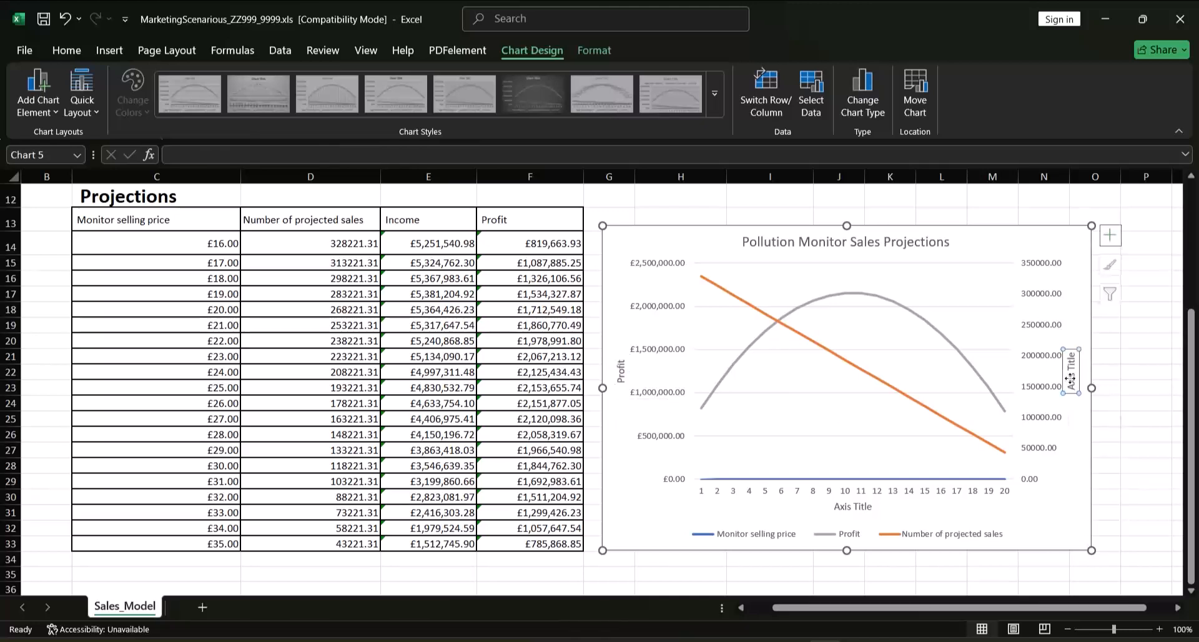
double_click(1071, 379)
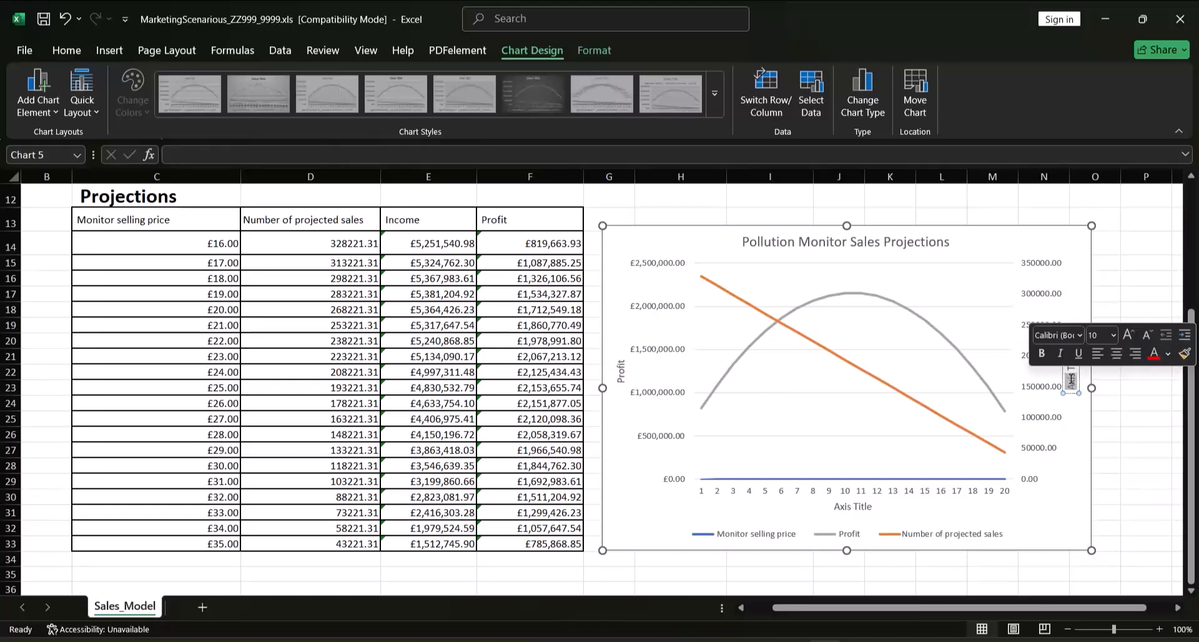
type("Sales")
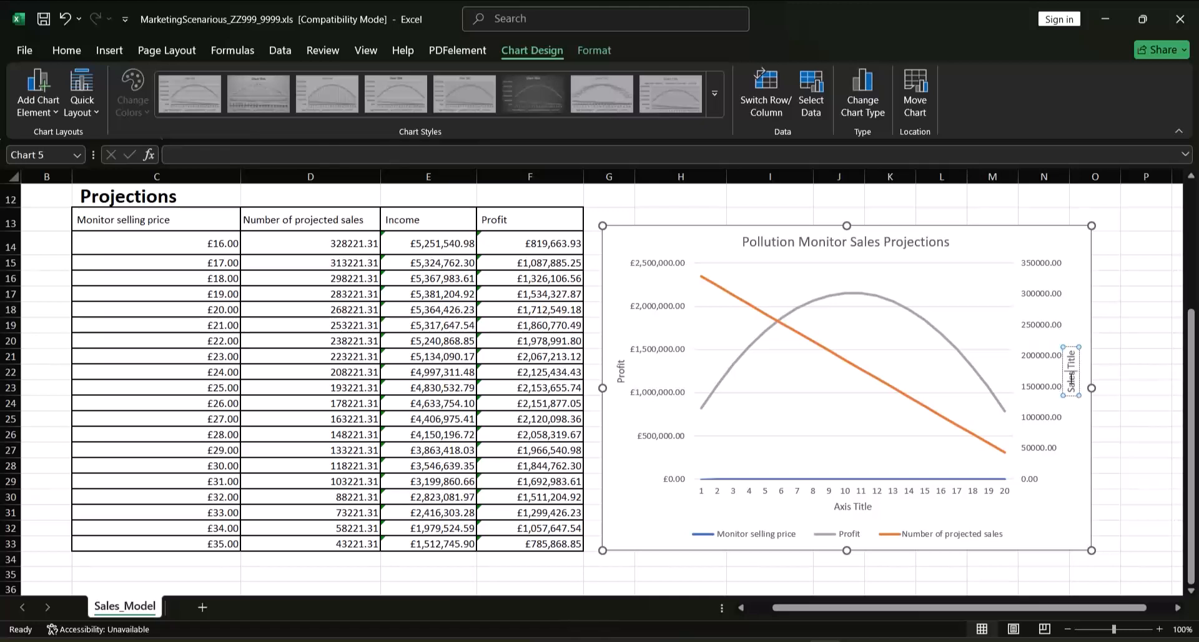
key("Delete")
key("Delete")
key("Delete")
key("Delete")
key("Delete")
key("Delete")
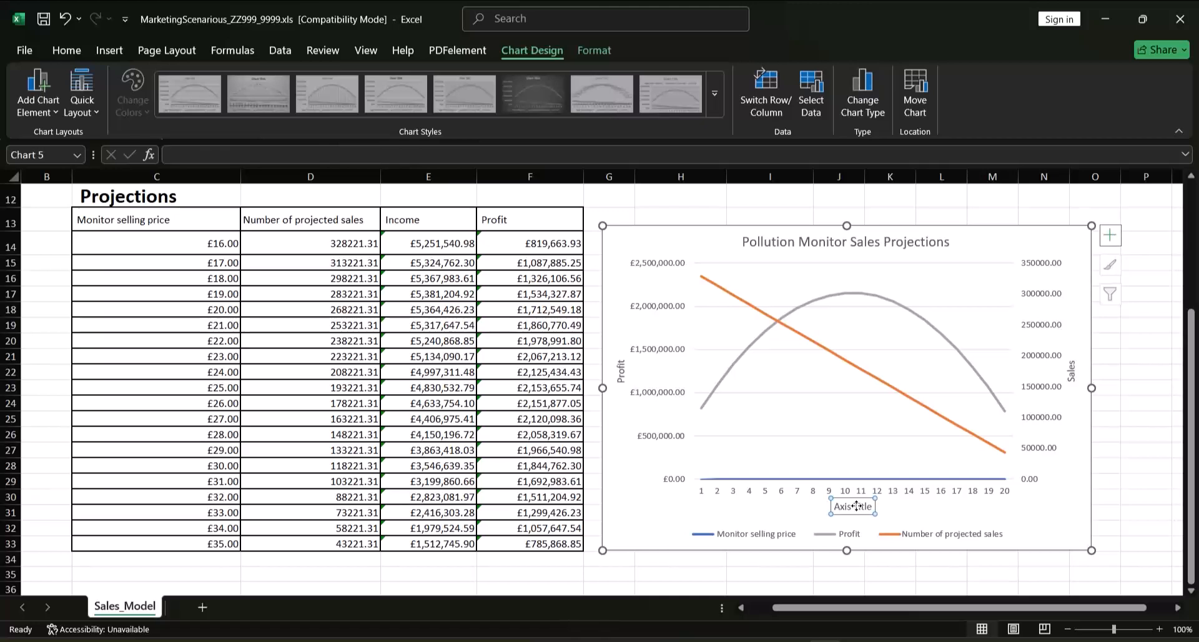
Replace the horizontal axis title with "Monitor Selling Price" and select the horizontal axis
triple_click(858, 506)
type("Monitor Selling Price")
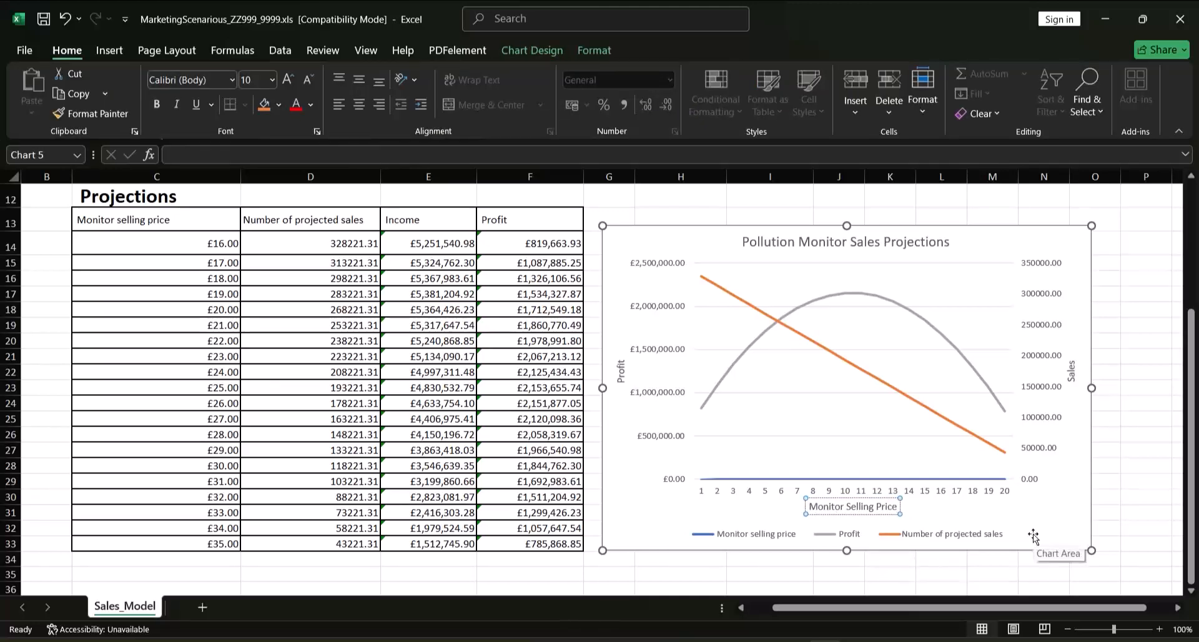
left_click(984, 493)
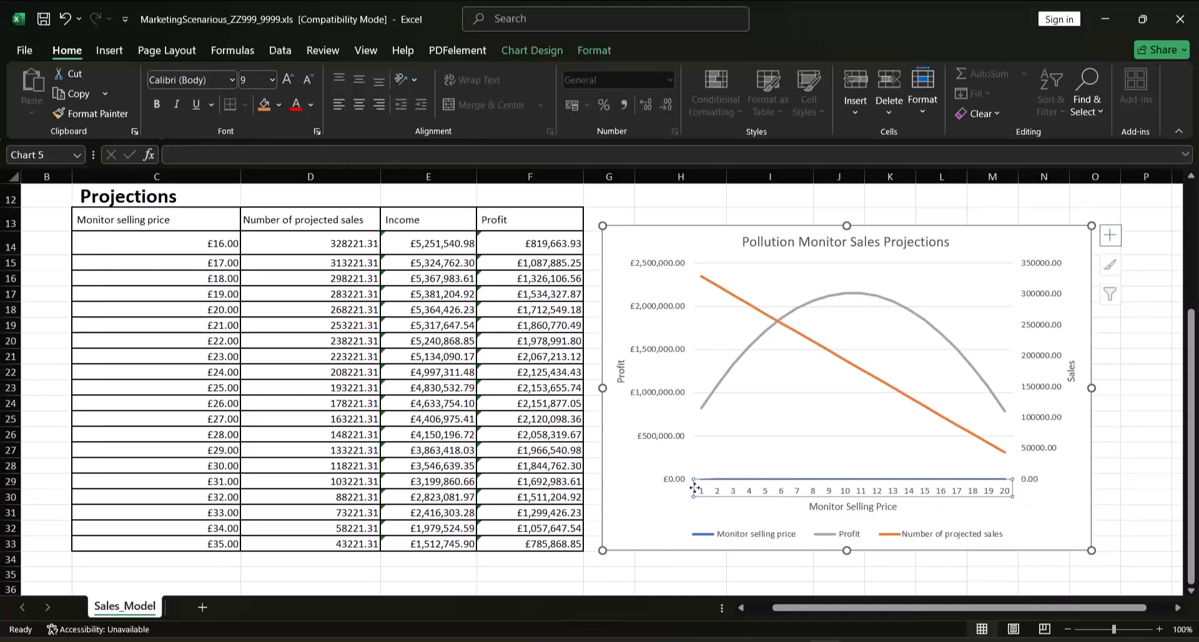
Set the chart's horizontal axis labels to the monitor selling prices in Sales_Model cells C14:C33
right_click(946, 497)
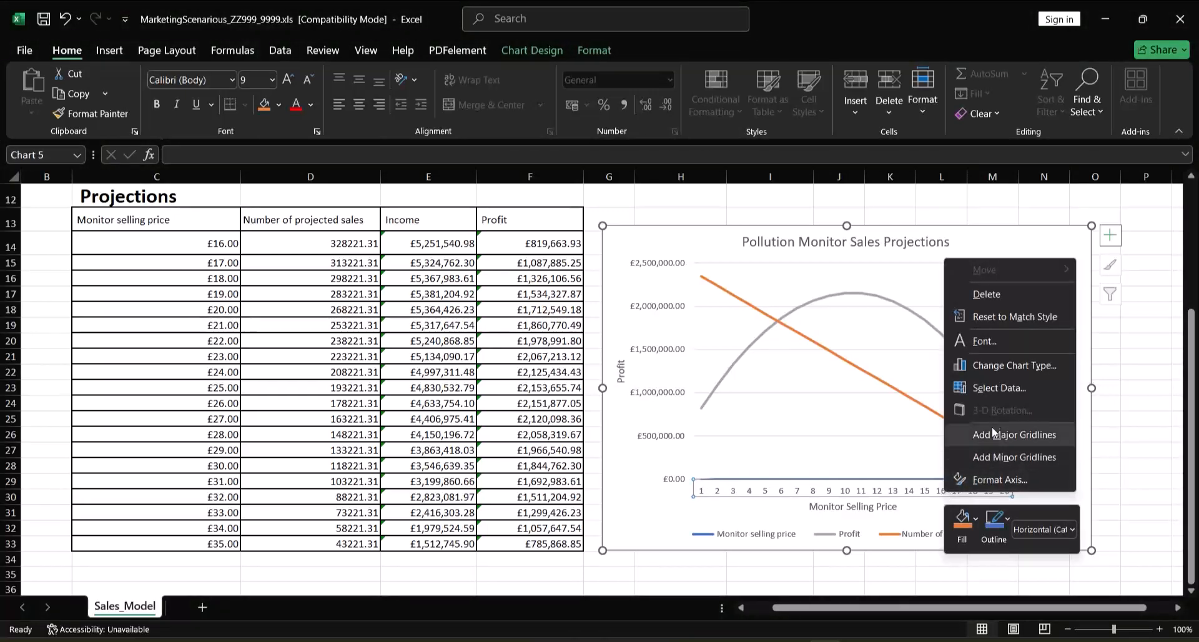
left_click(998, 388)
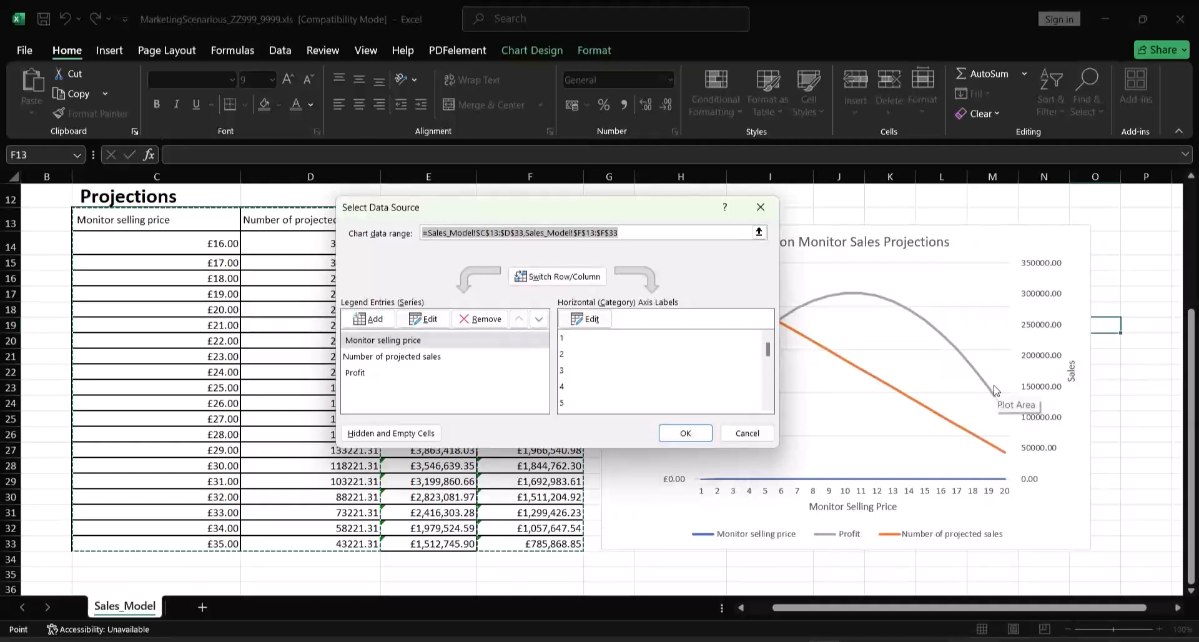
left_click(381, 342)
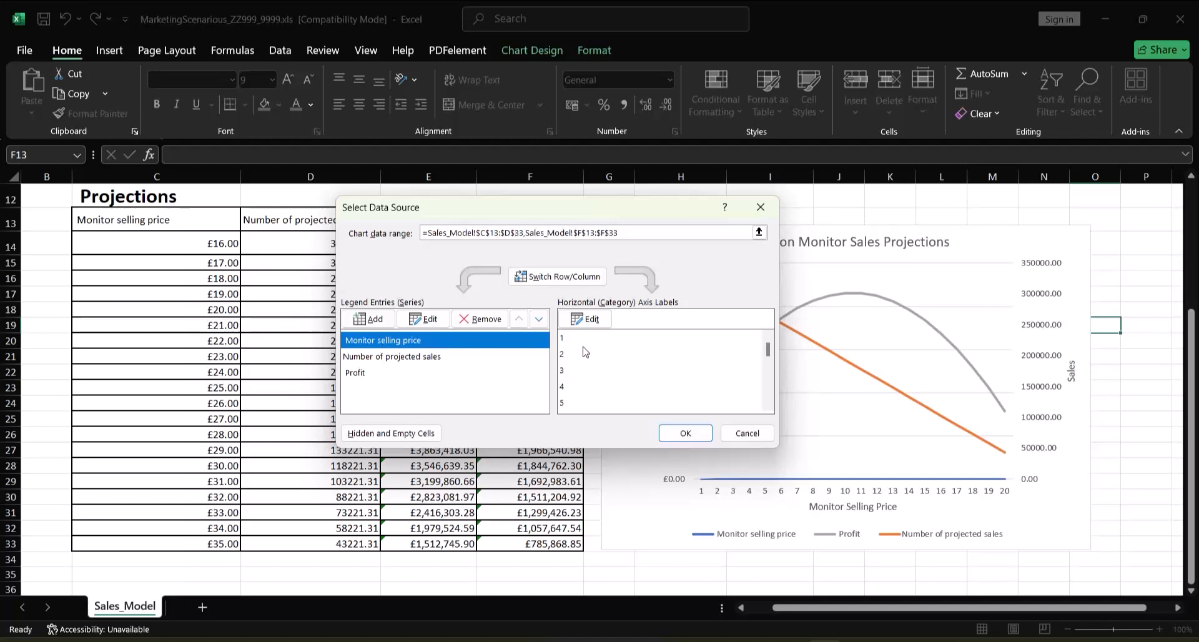
left_click(585, 320)
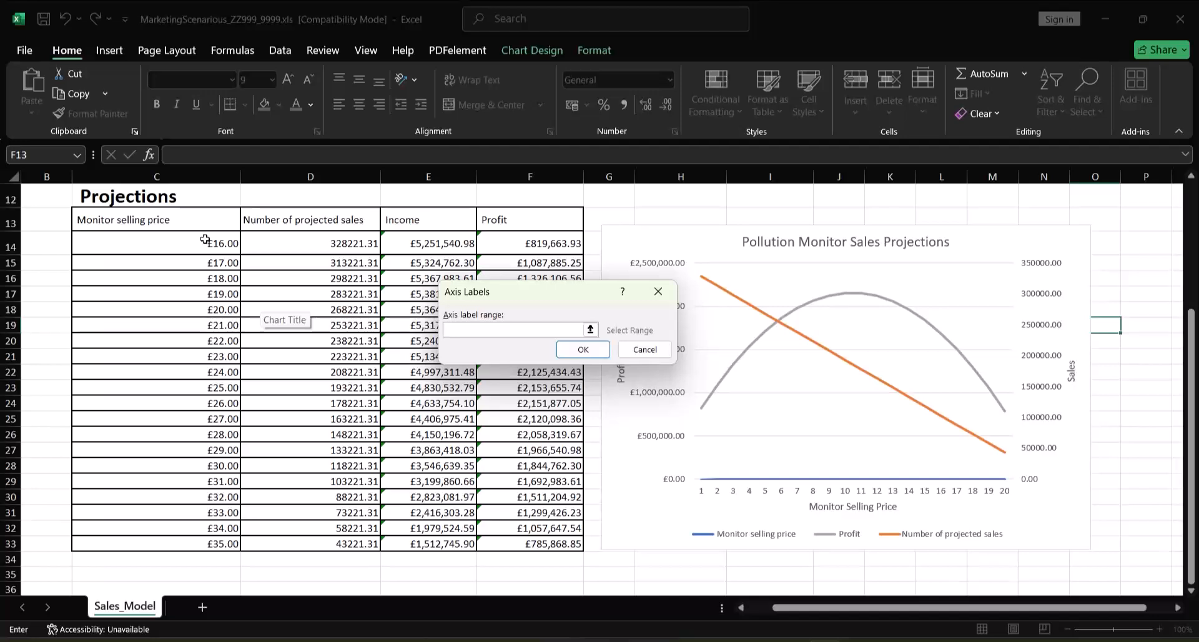
left_click_drag(205, 239, 182, 539)
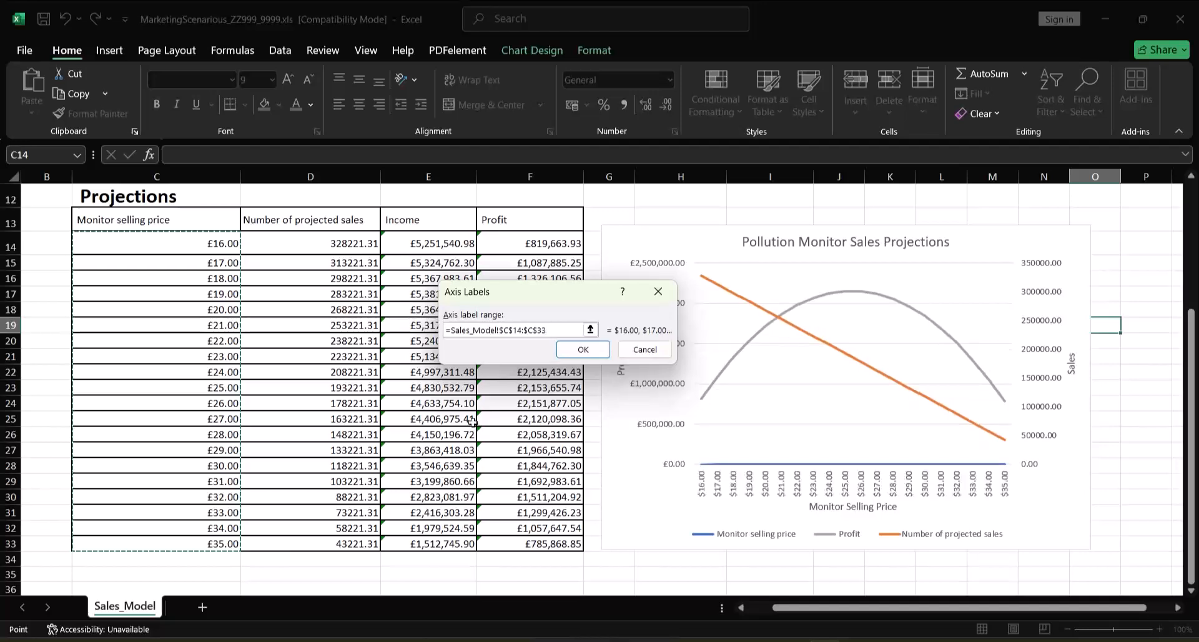
left_click(594, 353)
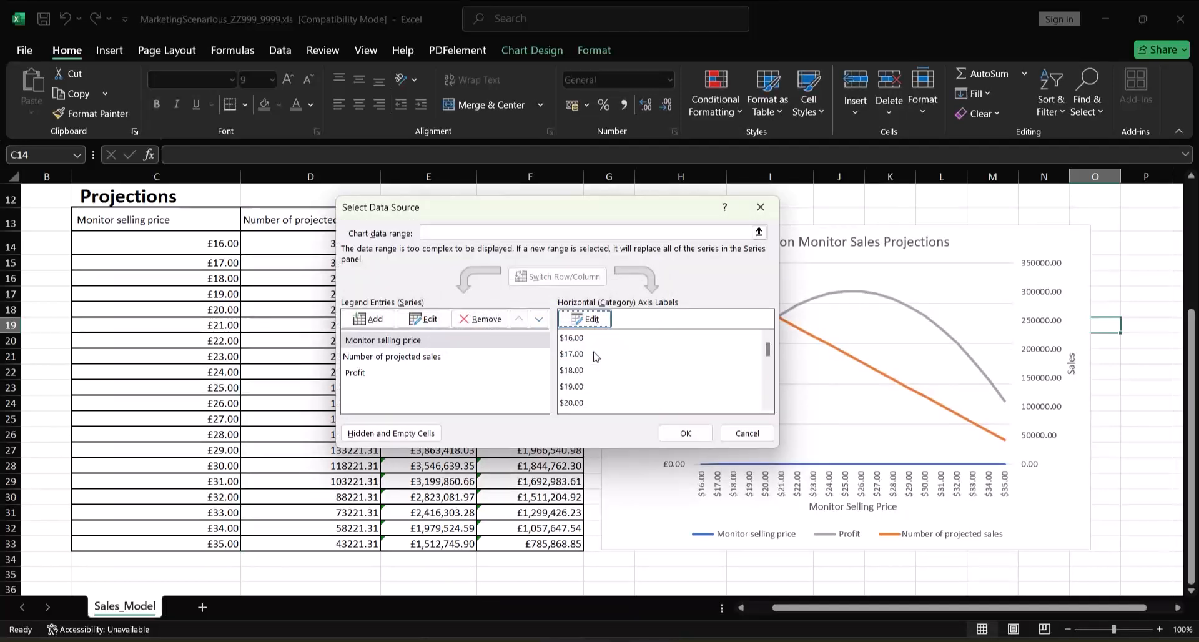
left_click(685, 433)
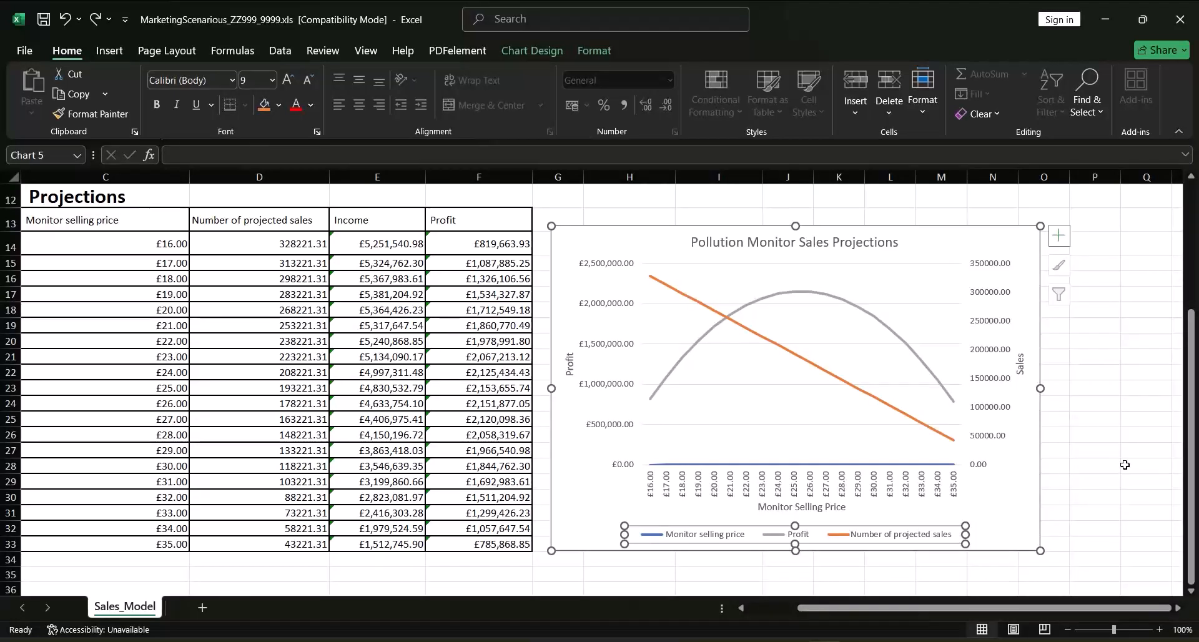
Change the text direction of the Profit axis title to Stacked and close the formatting options
left_click(568, 370)
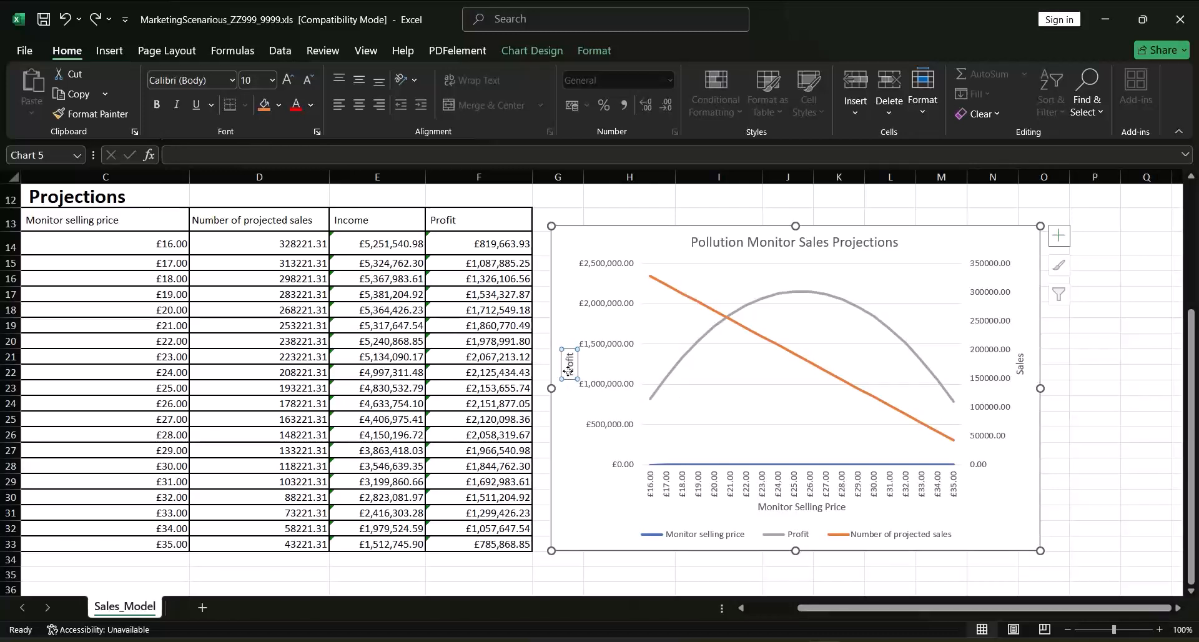
right_click(569, 371)
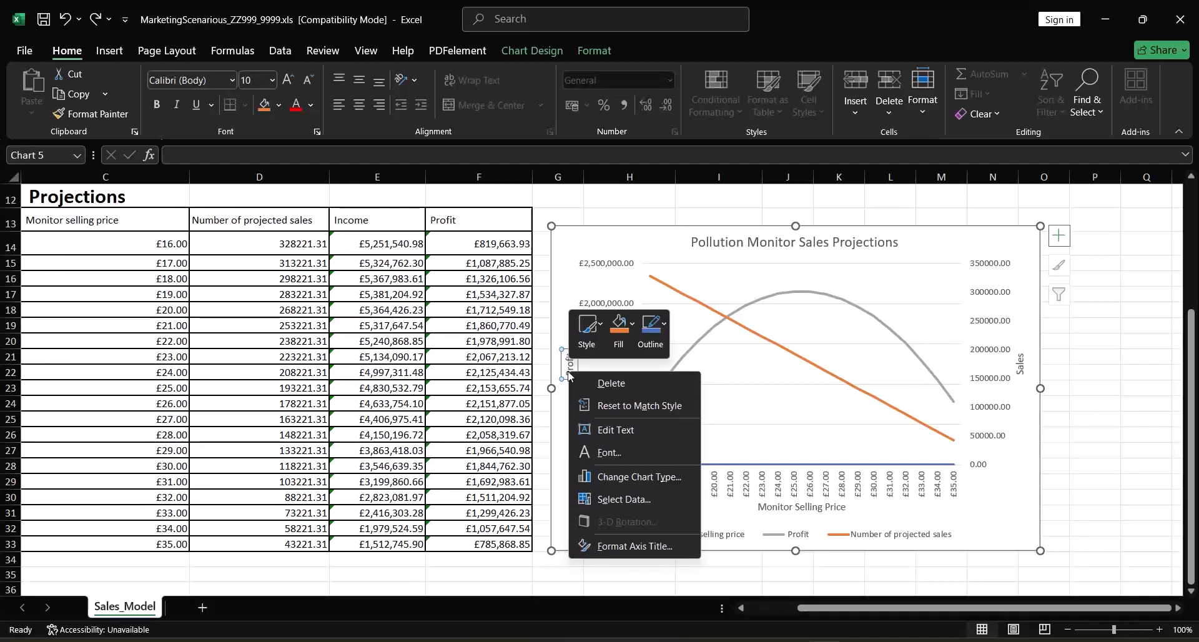
left_click(629, 546)
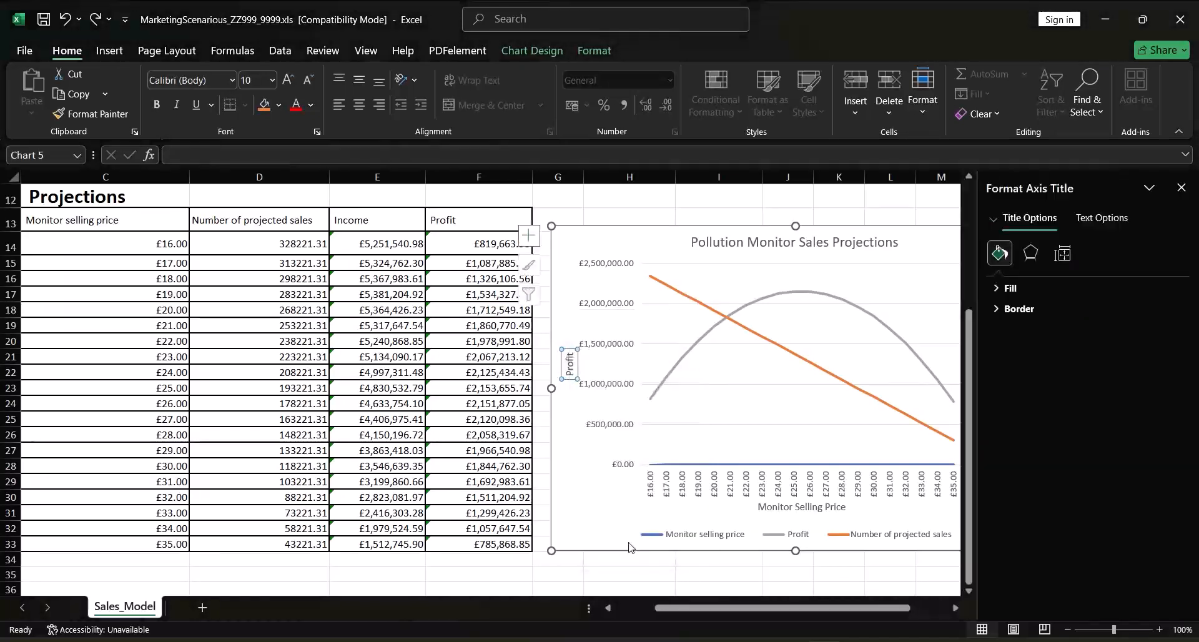
left_click(1074, 256)
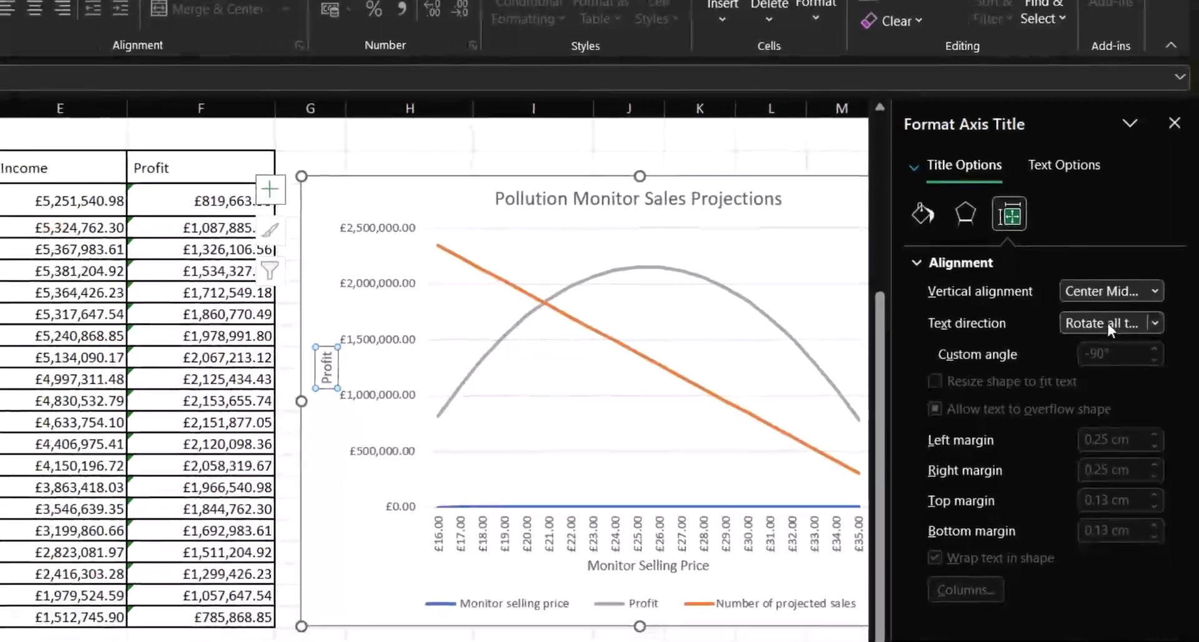
left_click(1107, 326)
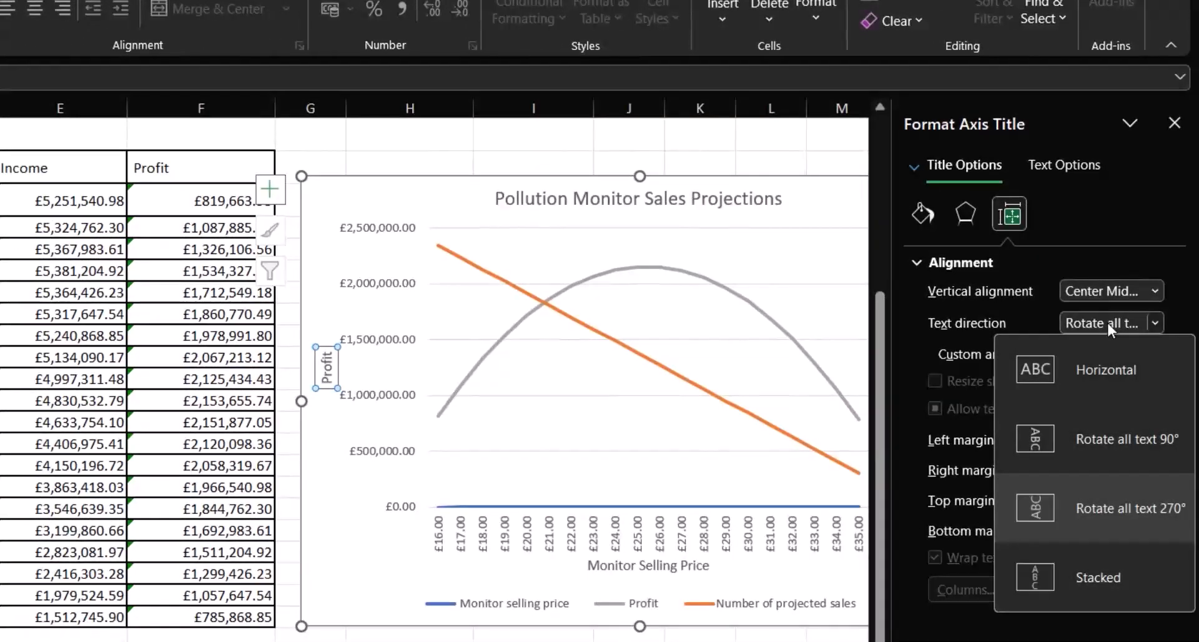
left_click(1103, 579)
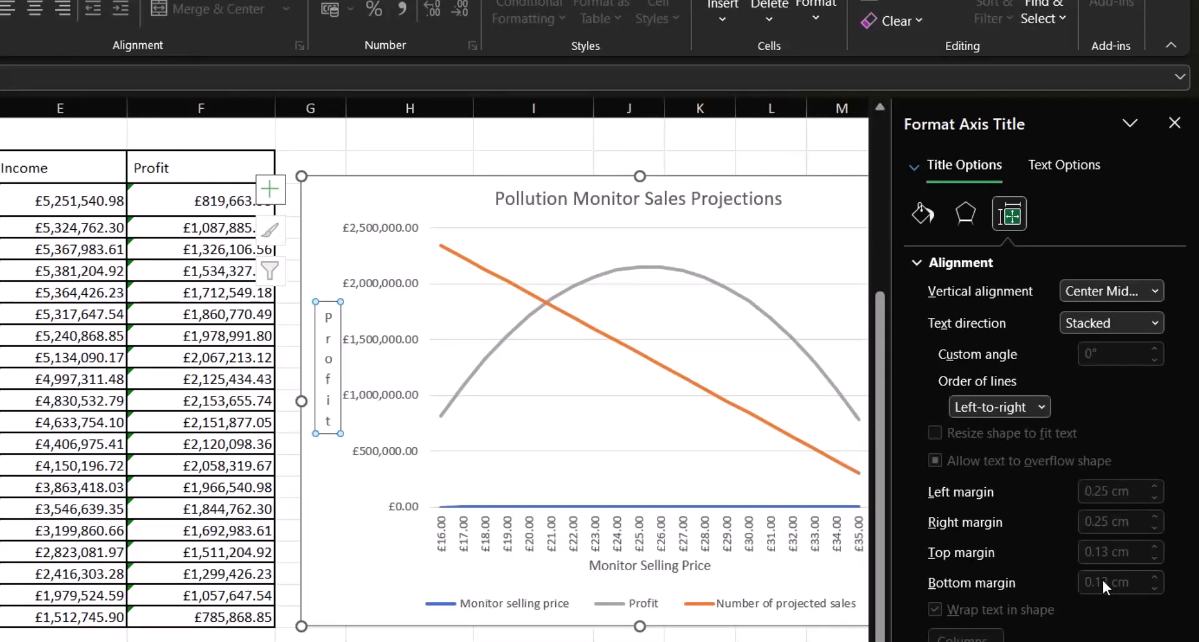
left_click(1175, 124)
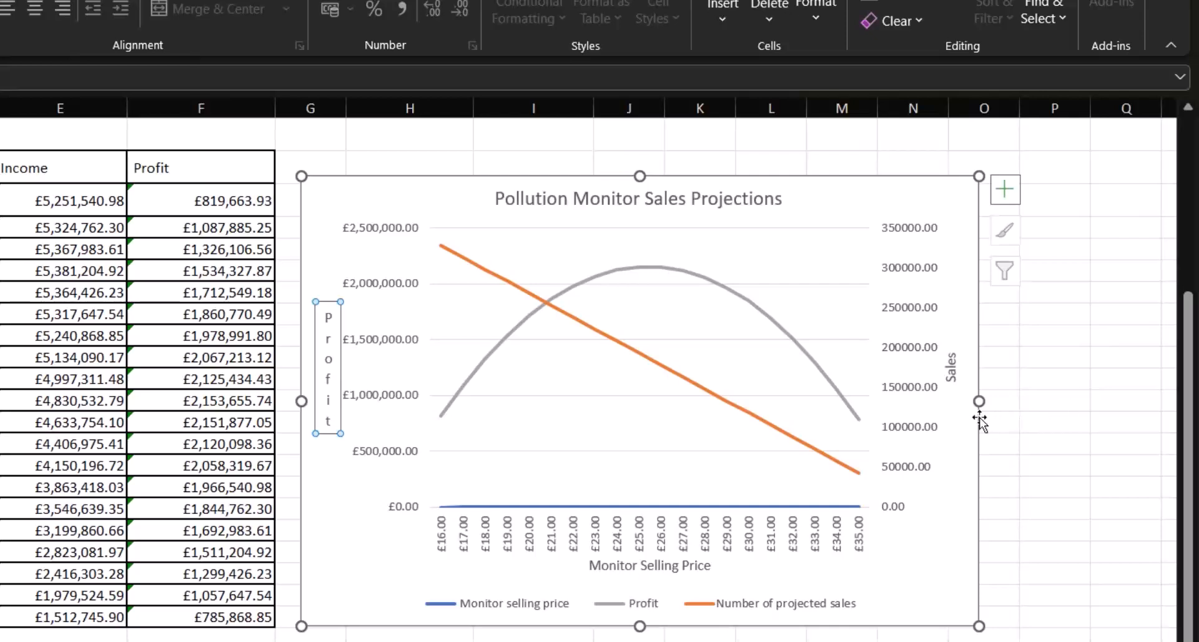
Make the text of the stacked Profit axis title bold
left_click(328, 315)
left_click_drag(328, 315, 324, 425)
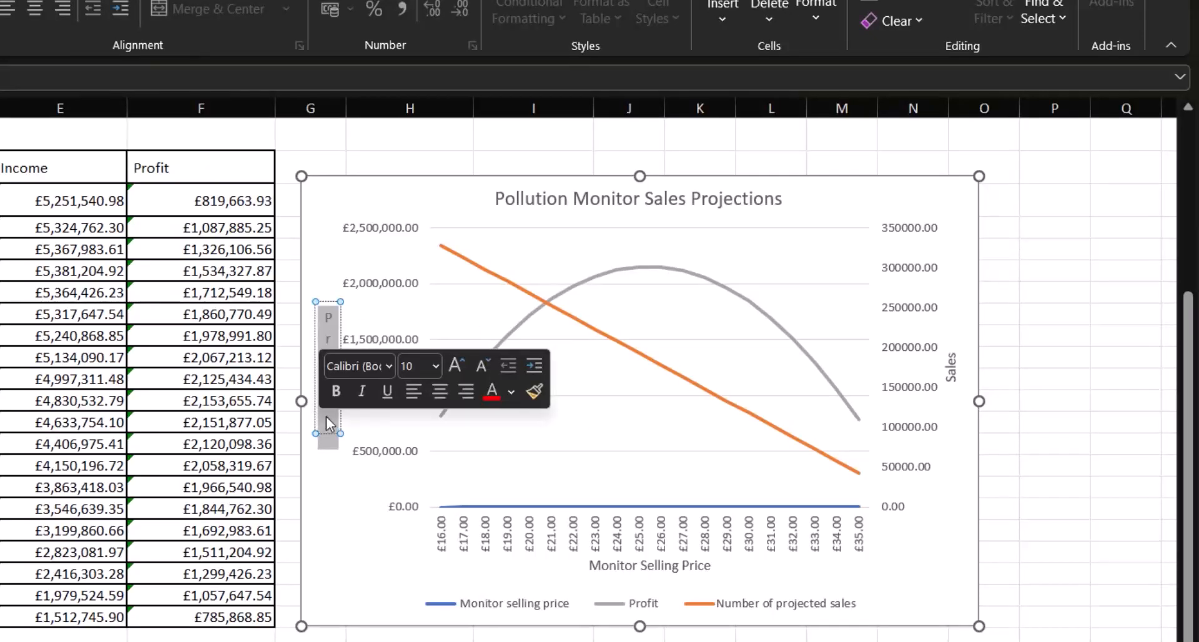
left_click(341, 385)
Change the text direction of the Sales secondary axis title to Stacked
left_click(951, 375)
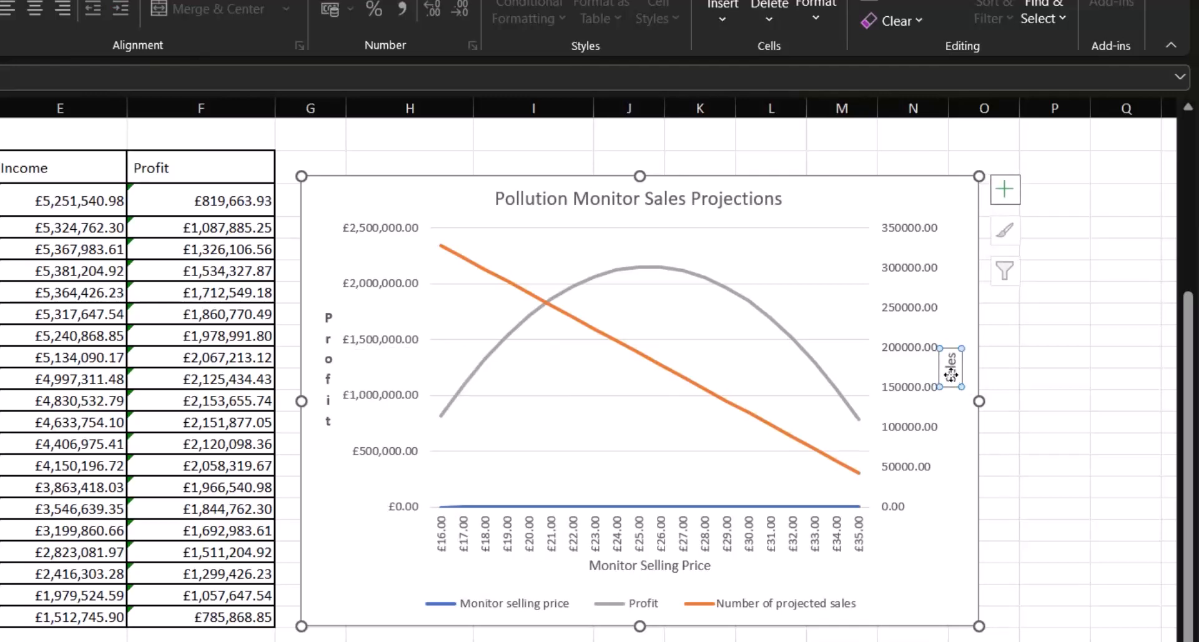
right_click(951, 376)
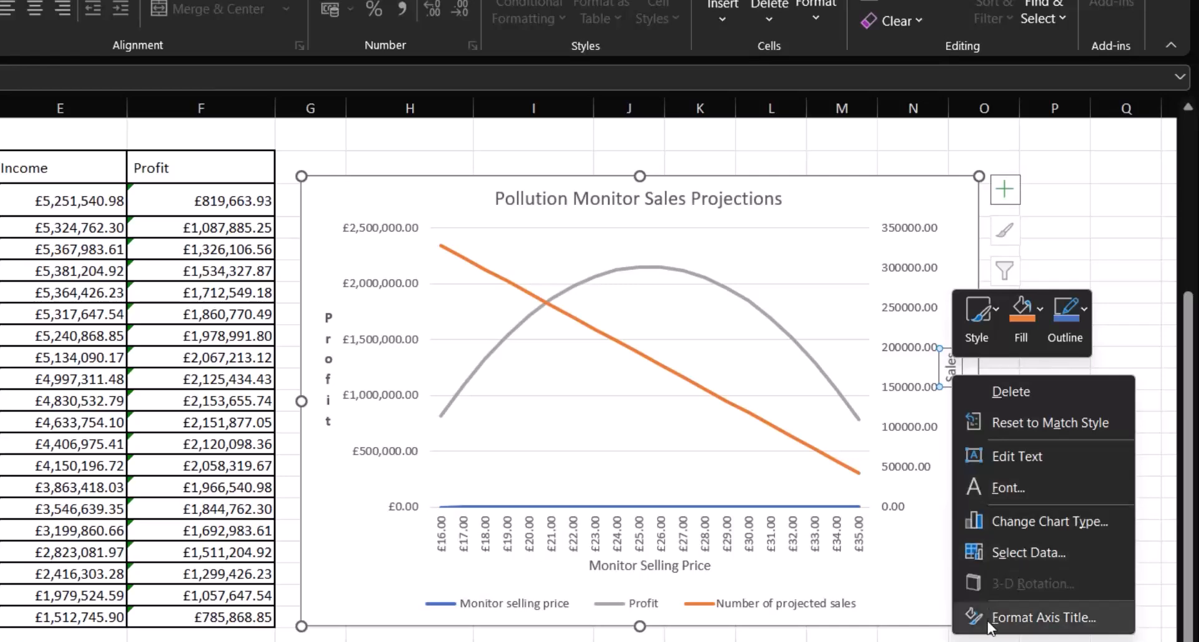
left_click(1043, 617)
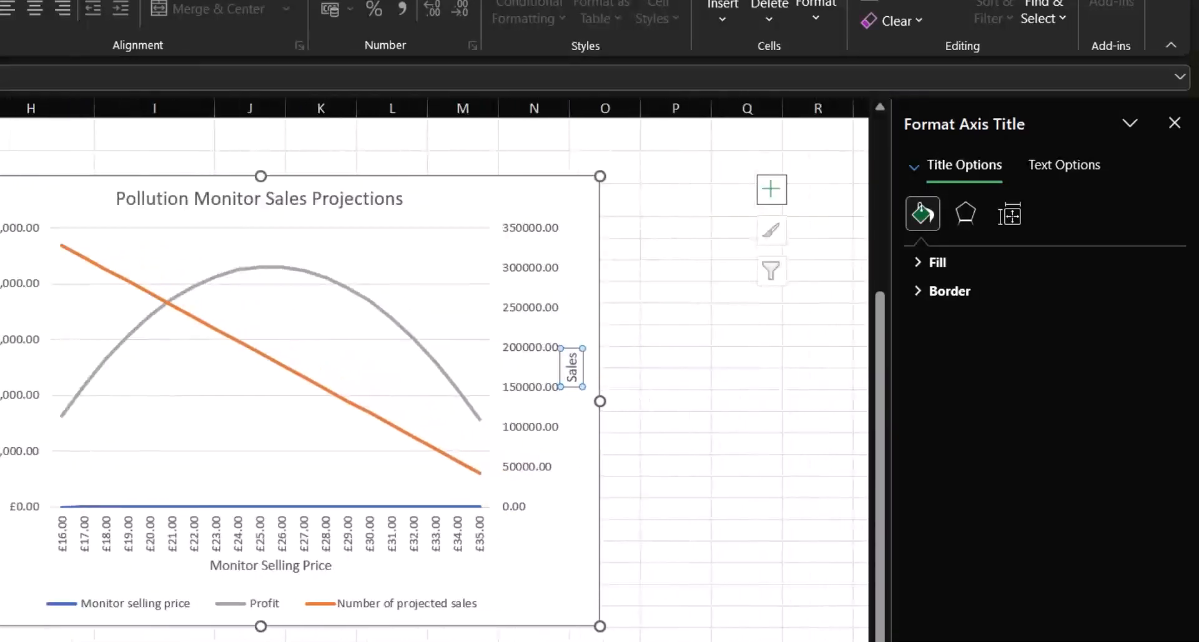
left_click(1009, 222)
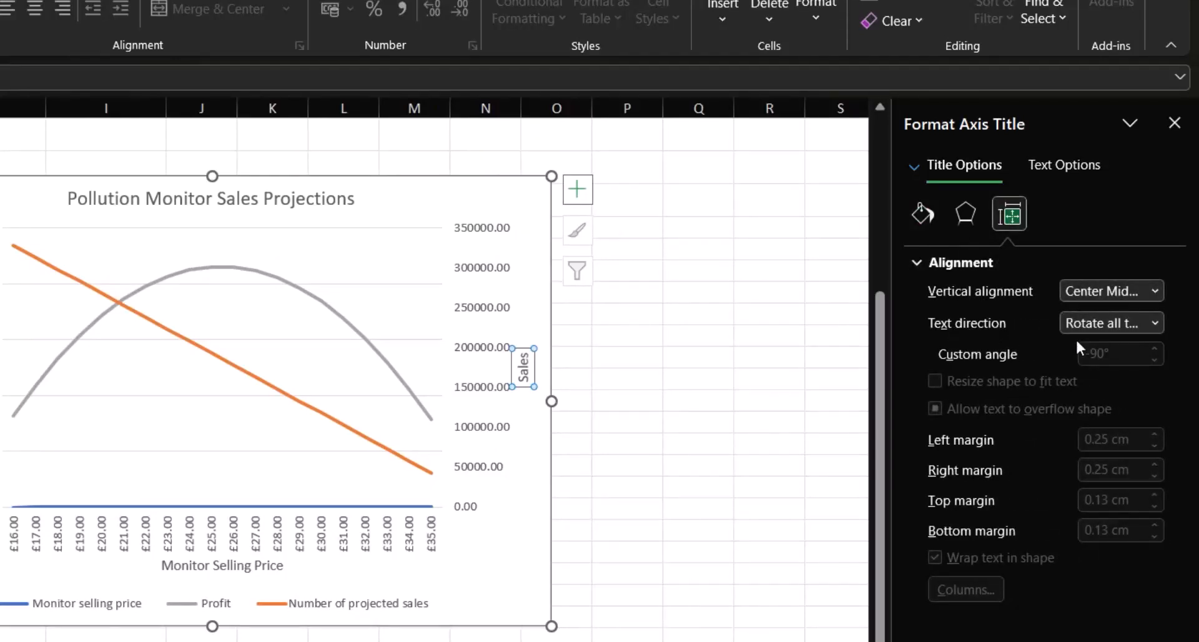
left_click(1156, 323)
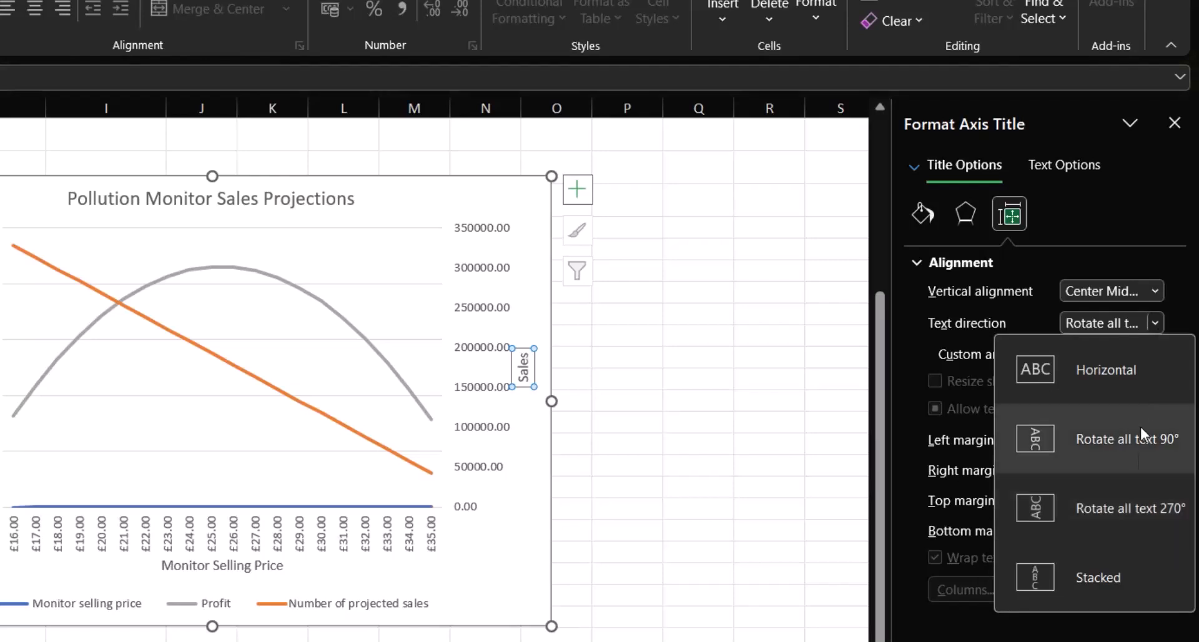
left_click(1090, 580)
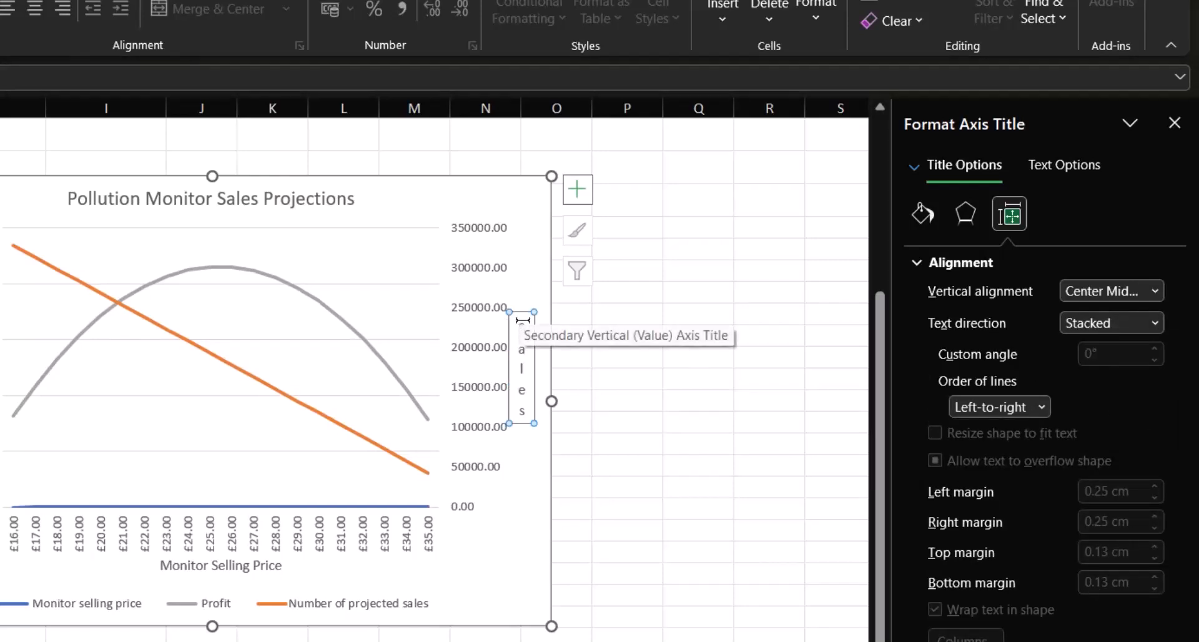
Make the Sales axis title and the Pollution Monitor Sales Projections chart title bold
left_click(522, 369)
left_click_drag(522, 368, 520, 415)
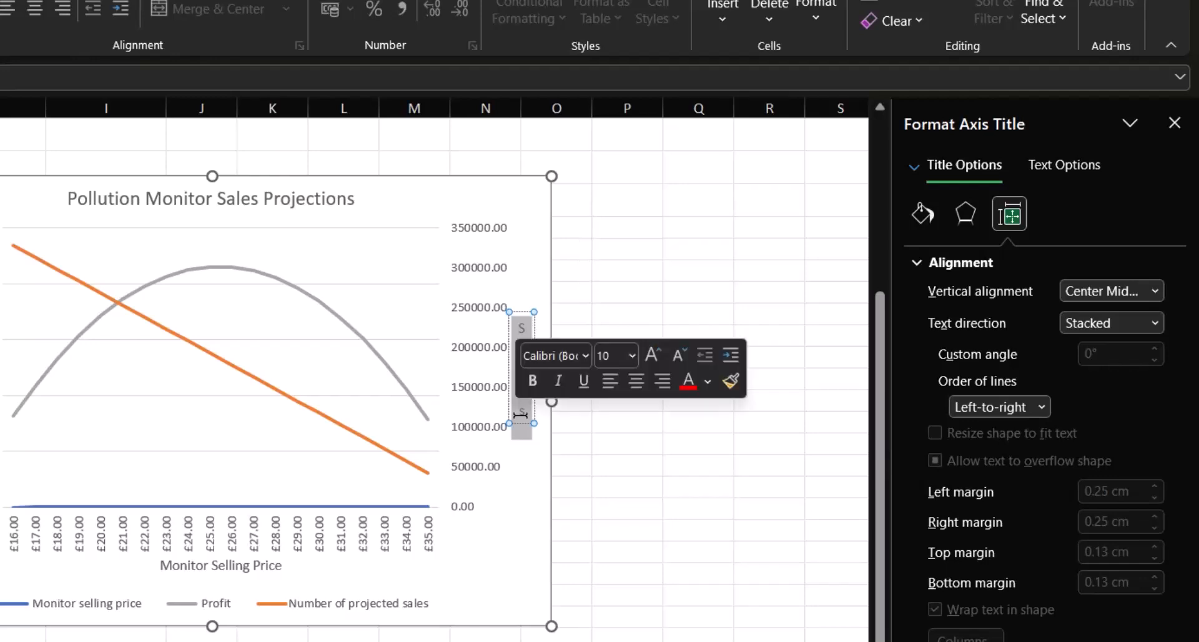
left_click(534, 378)
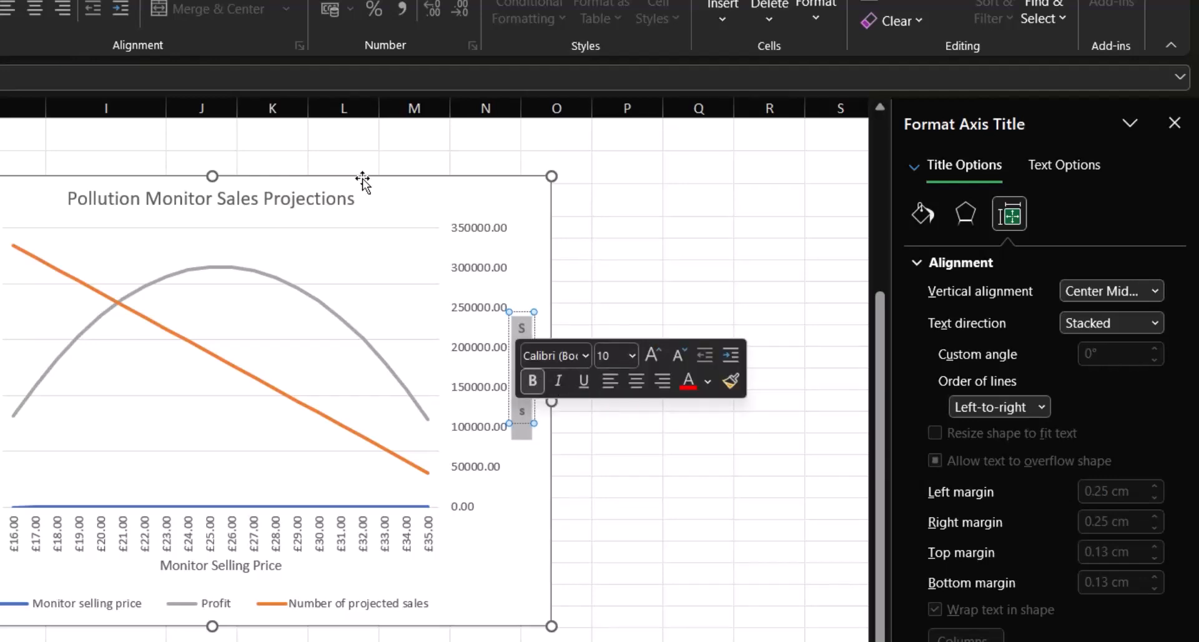
left_click(326, 201)
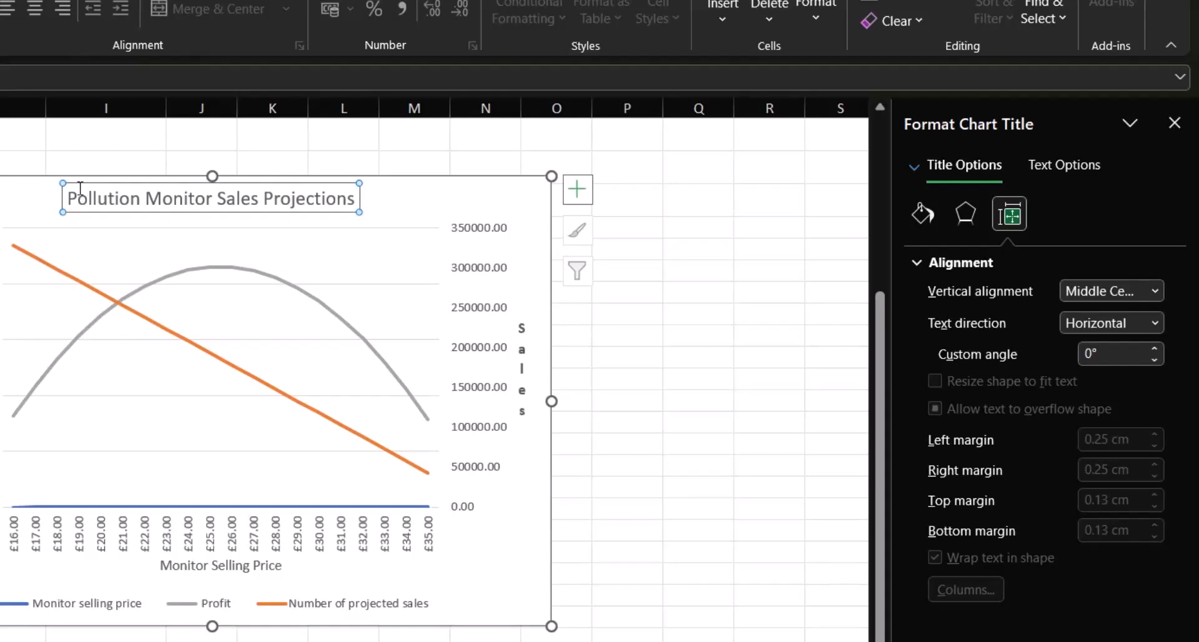
left_click_drag(71, 187, 342, 193)
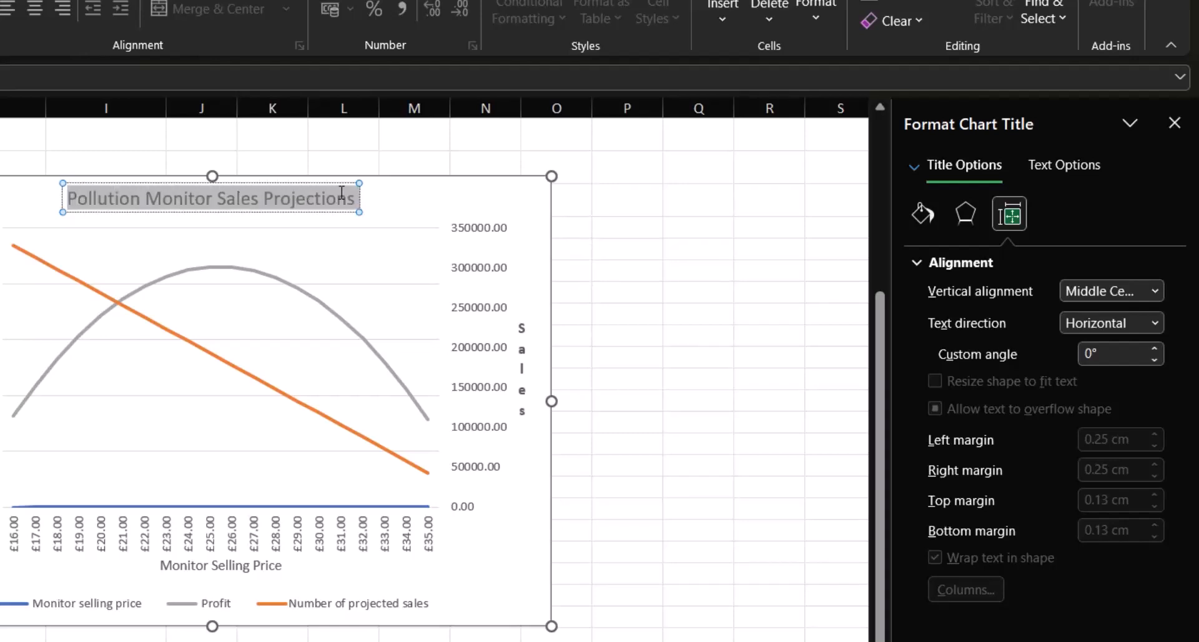
left_click(357, 157)
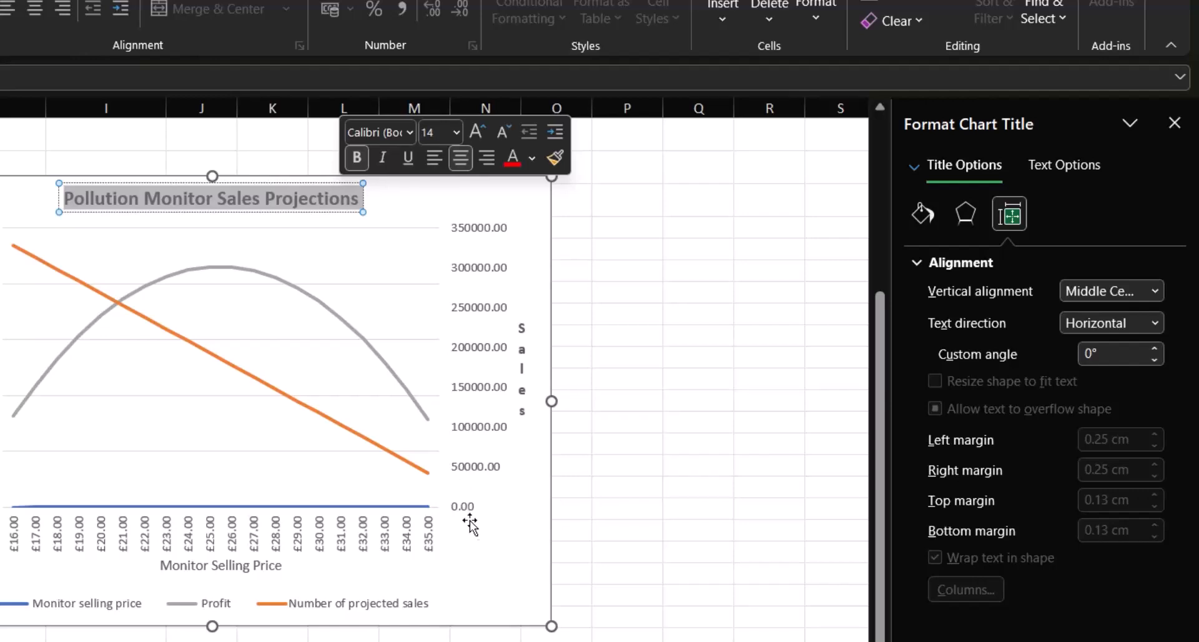
Set the text direction of the horizontal axis labels to Horizontal and enlarge the chart slightly from its lower corner
left_click(388, 551)
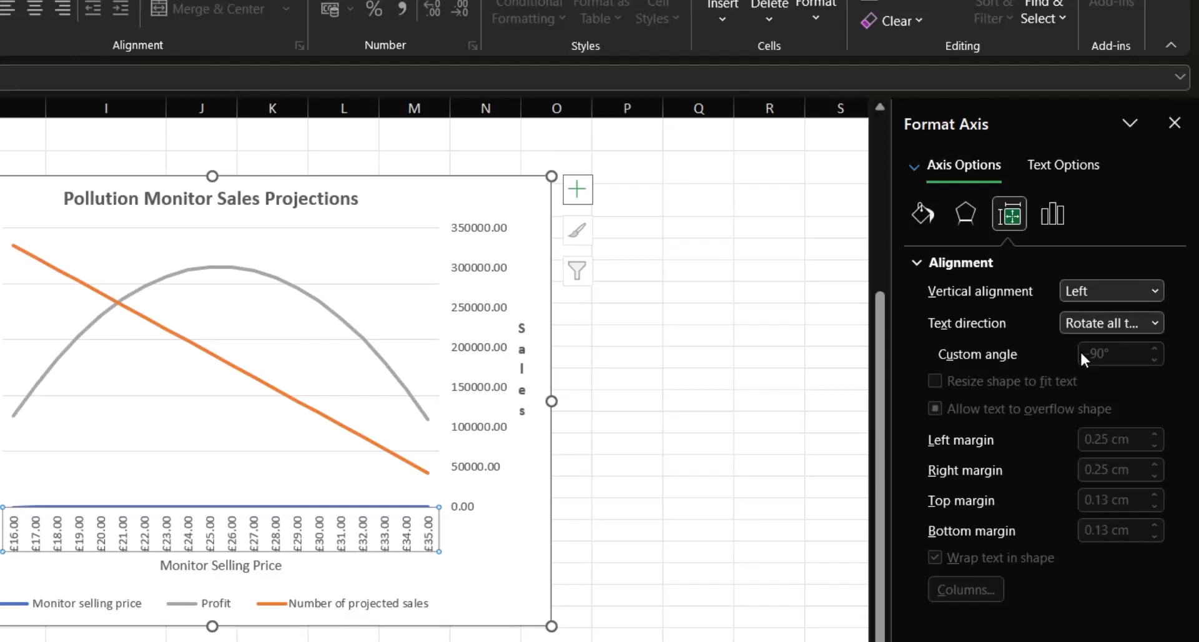
left_click(1155, 324)
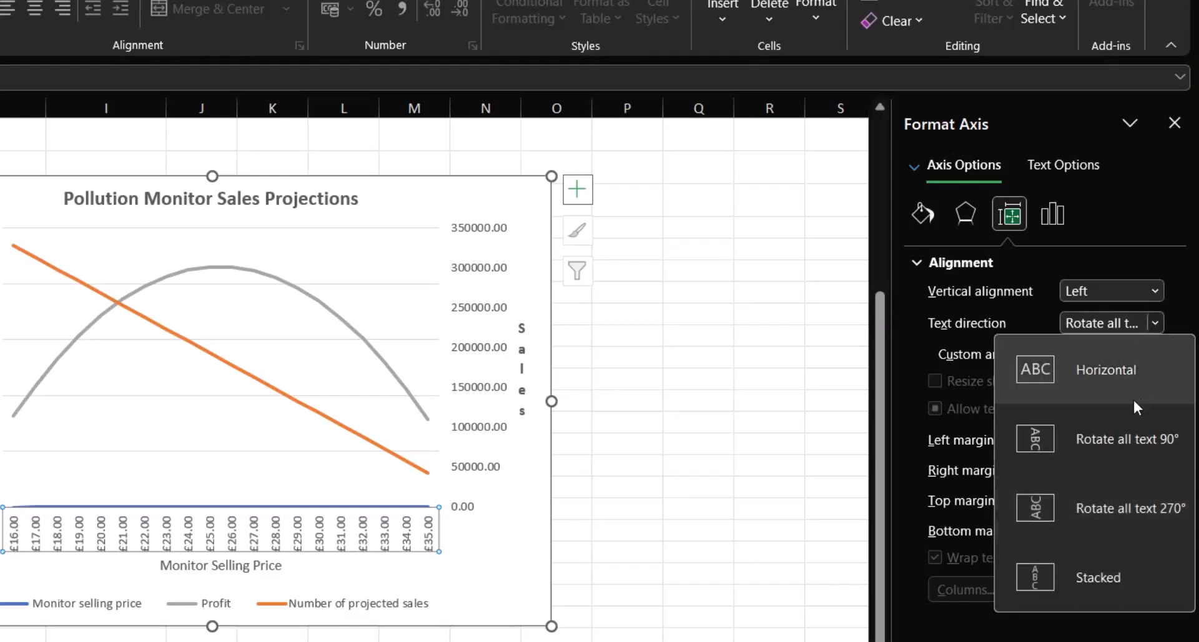
left_click(1089, 373)
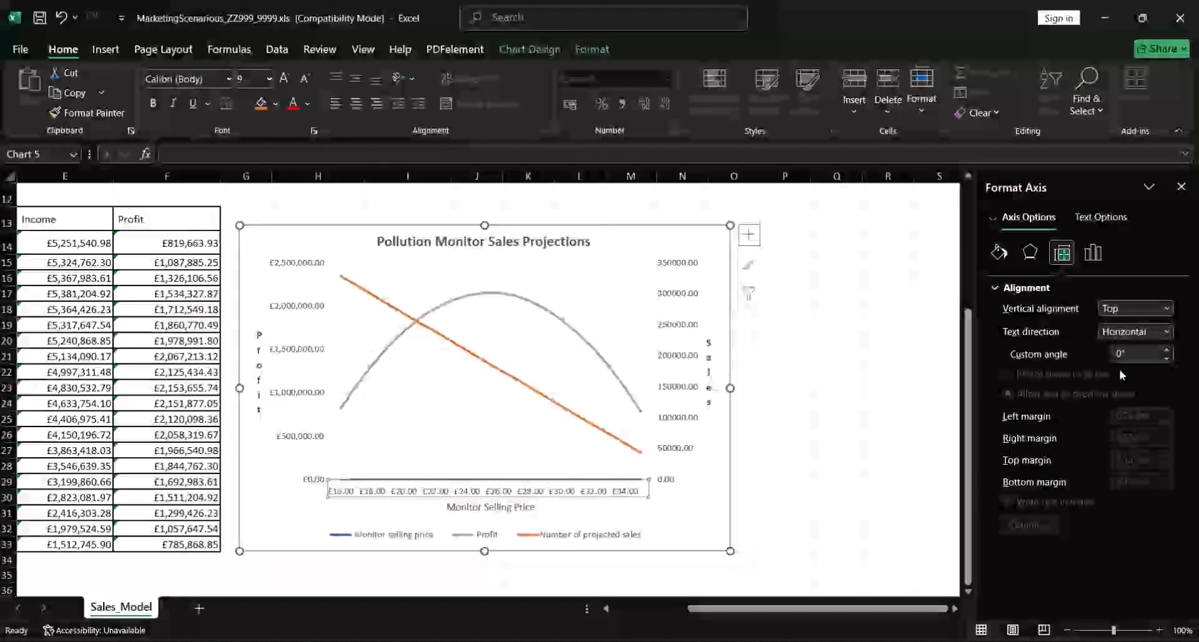
left_click_drag(730, 551, 797, 563)
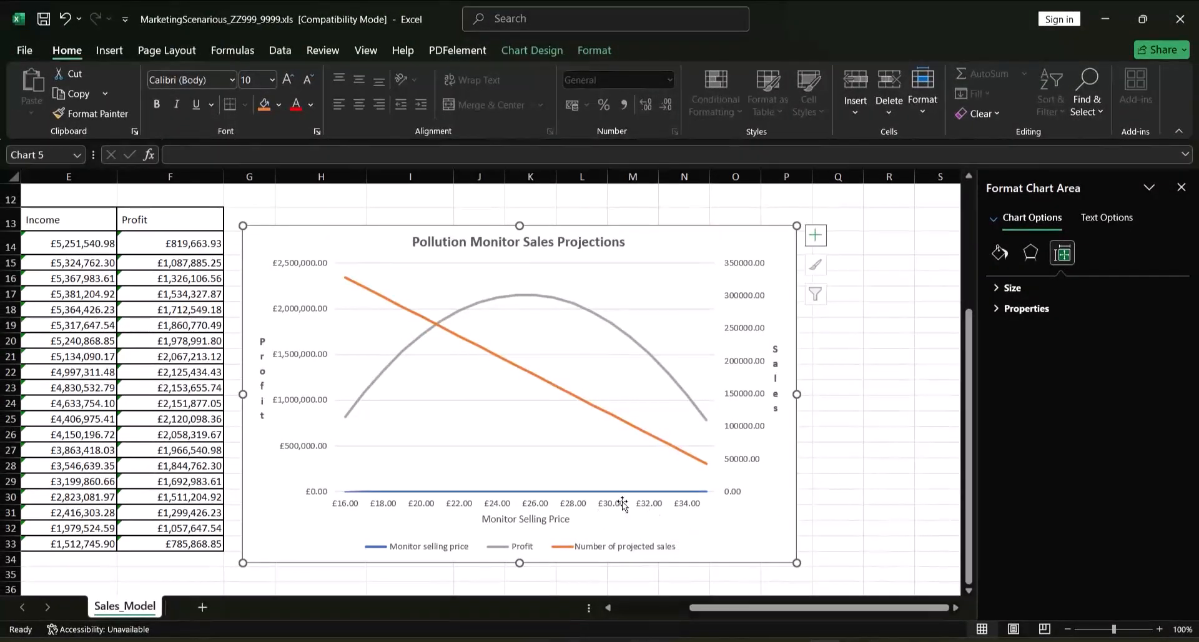
Make the Monitor Selling Price axis title bold and select the horizontal axis
left_click(529, 519)
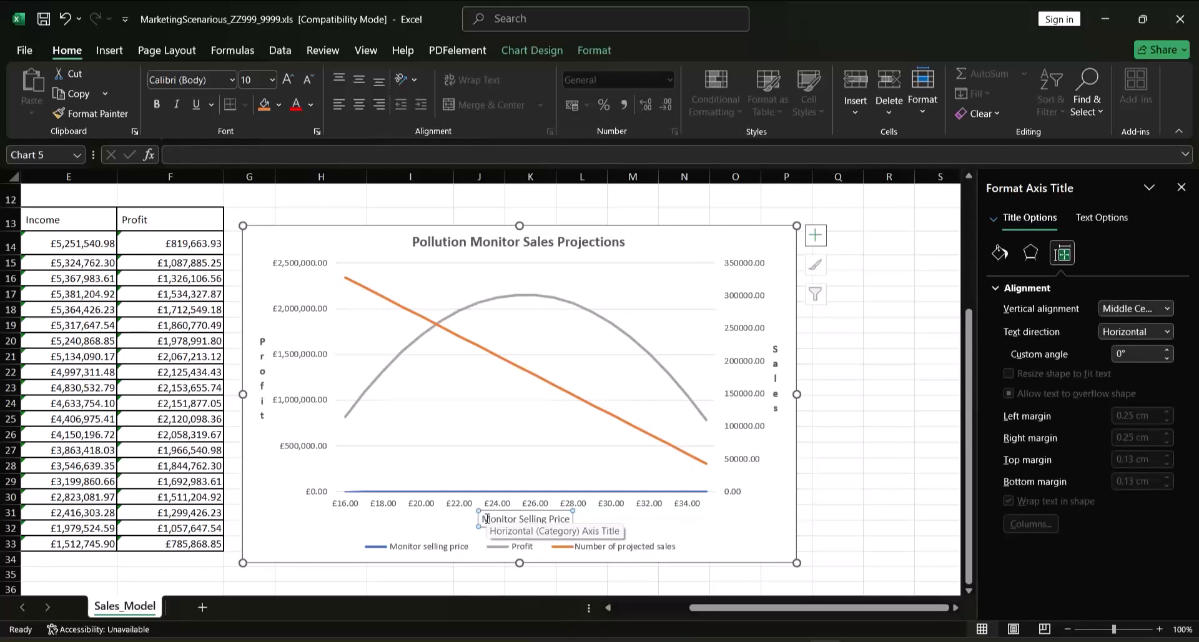
left_click_drag(487, 519, 573, 519)
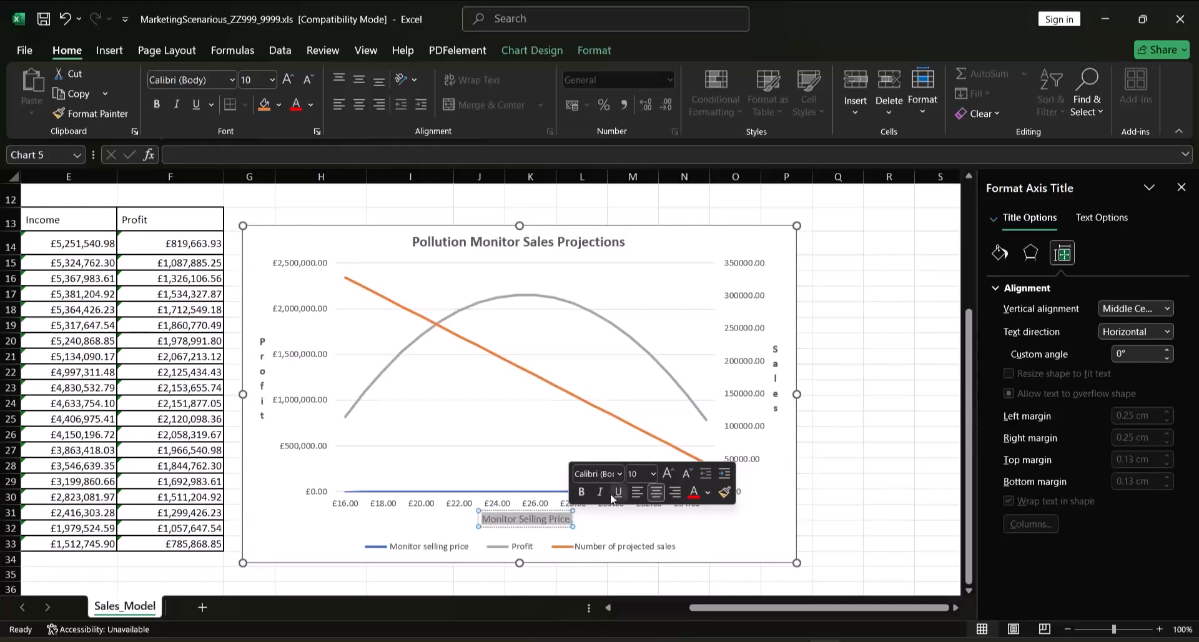
left_click(580, 492)
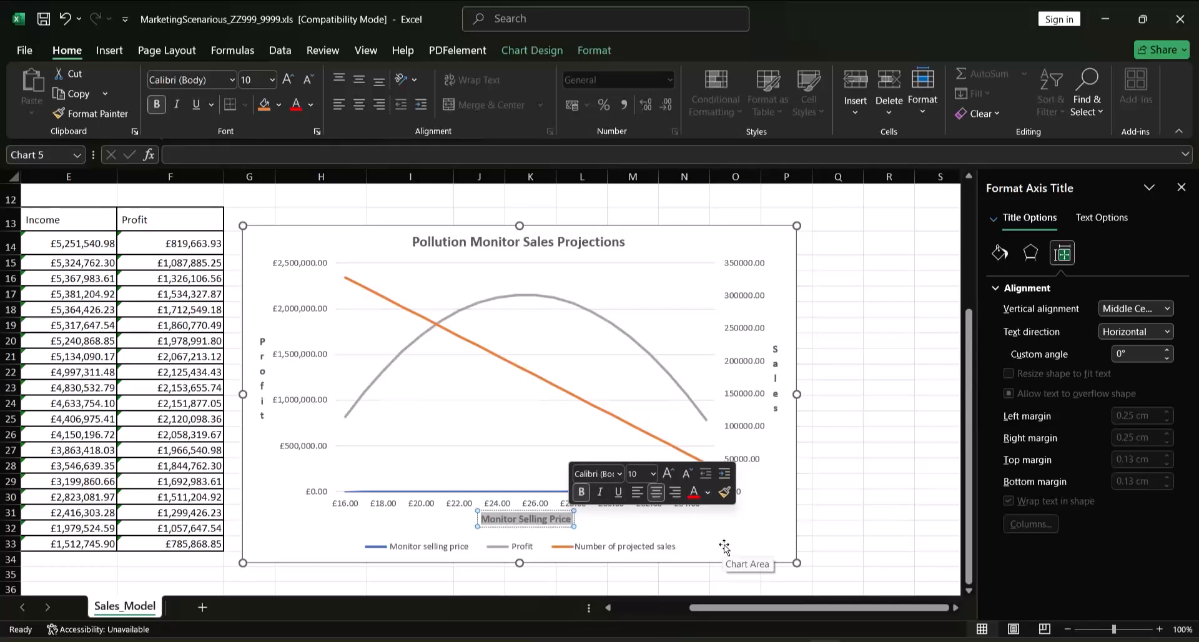
left_click(838, 340)
left_click(635, 513)
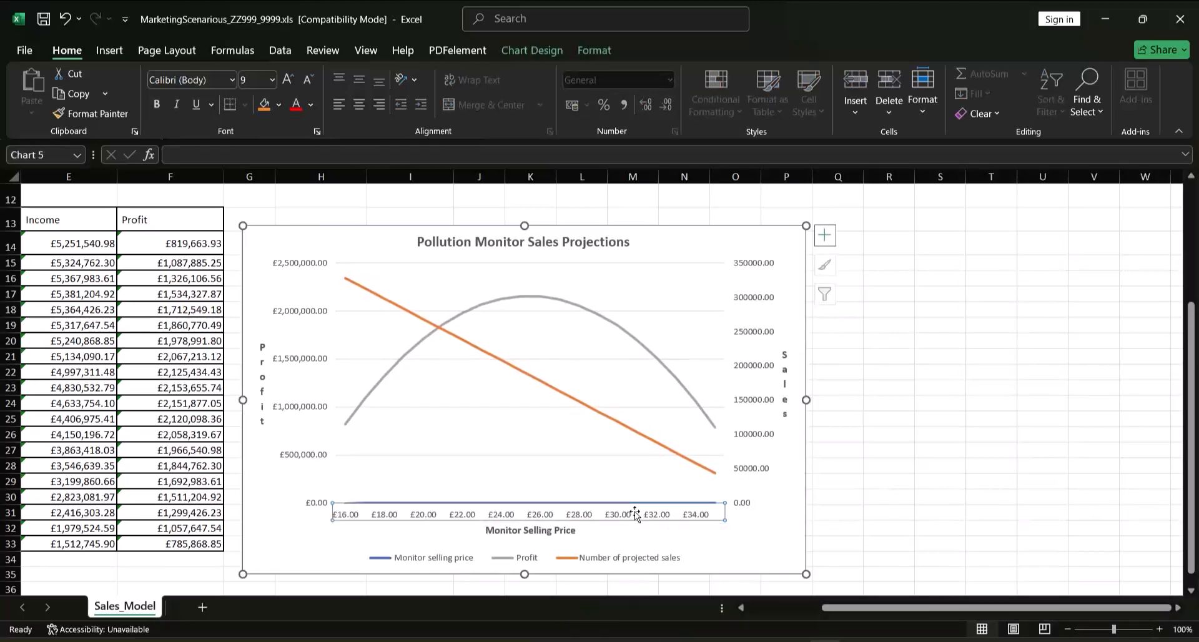
Set the currency number format of the horizontal Monitor Selling Price axis labels to 0 decimal places
right_click(636, 513)
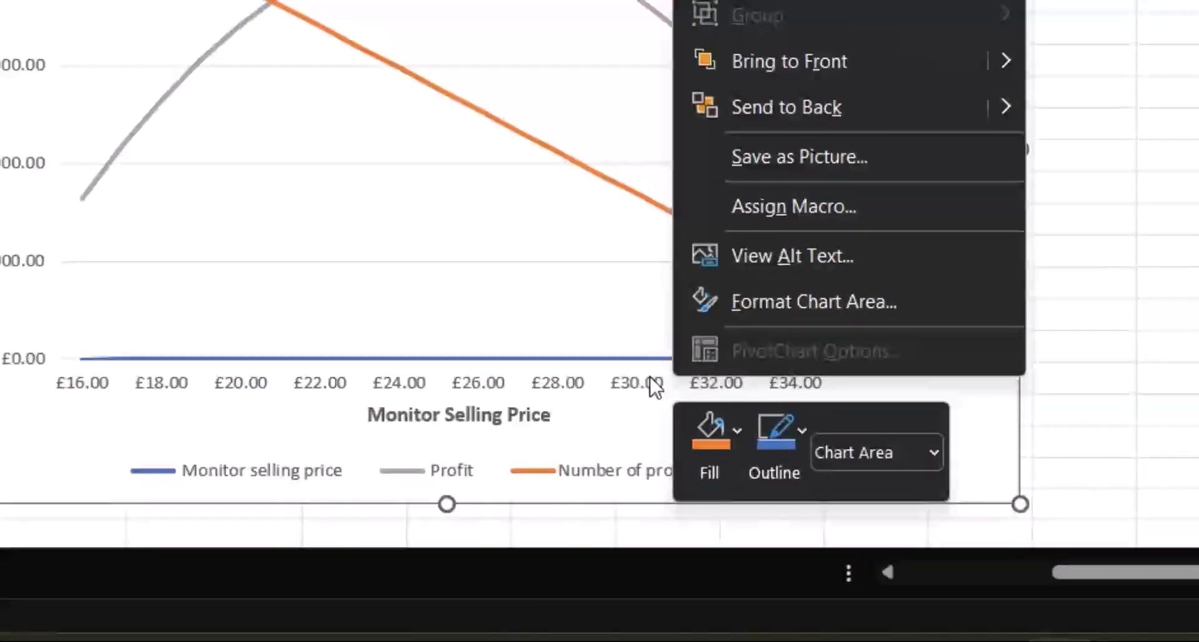
key("Escape")
left_click(654, 384)
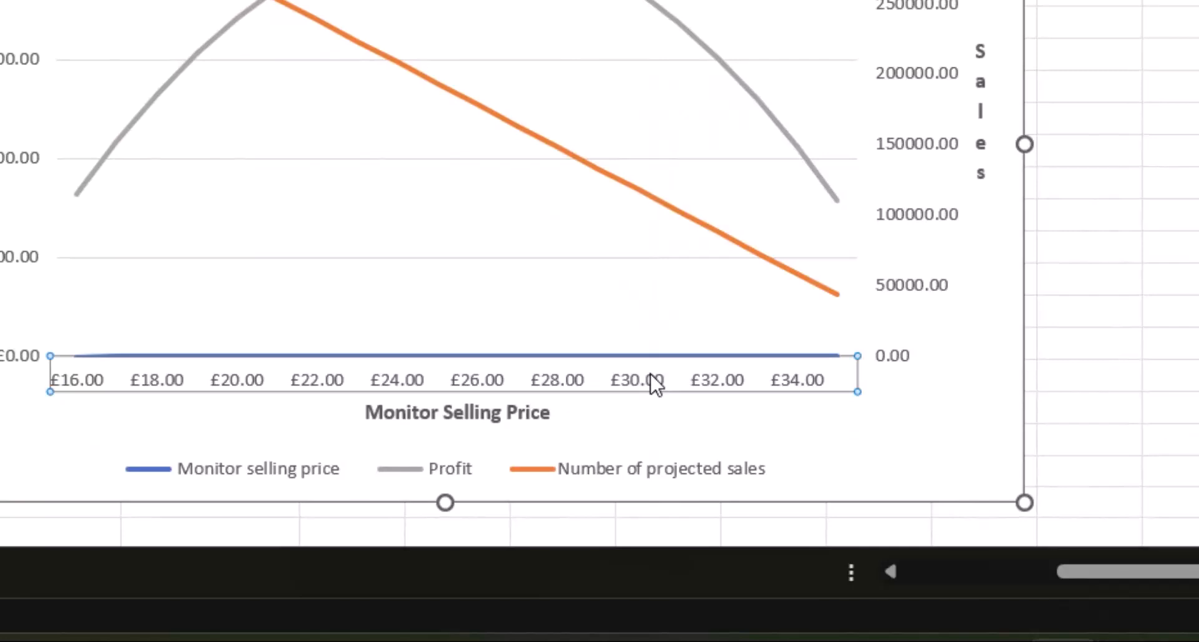
right_click(654, 384)
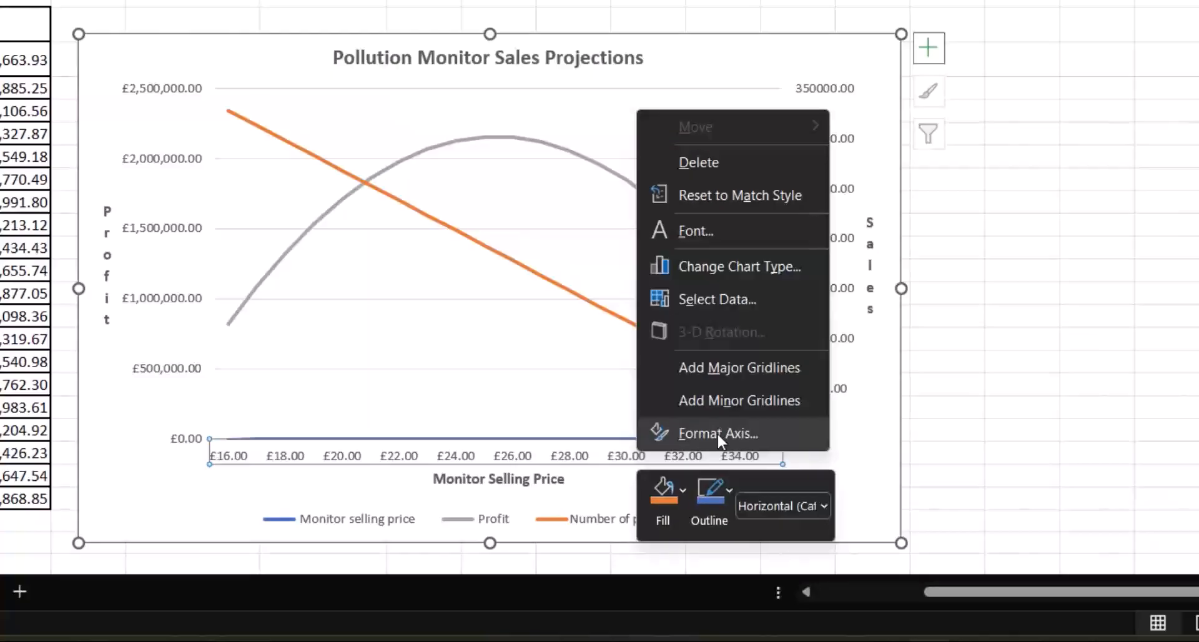
left_click(766, 347)
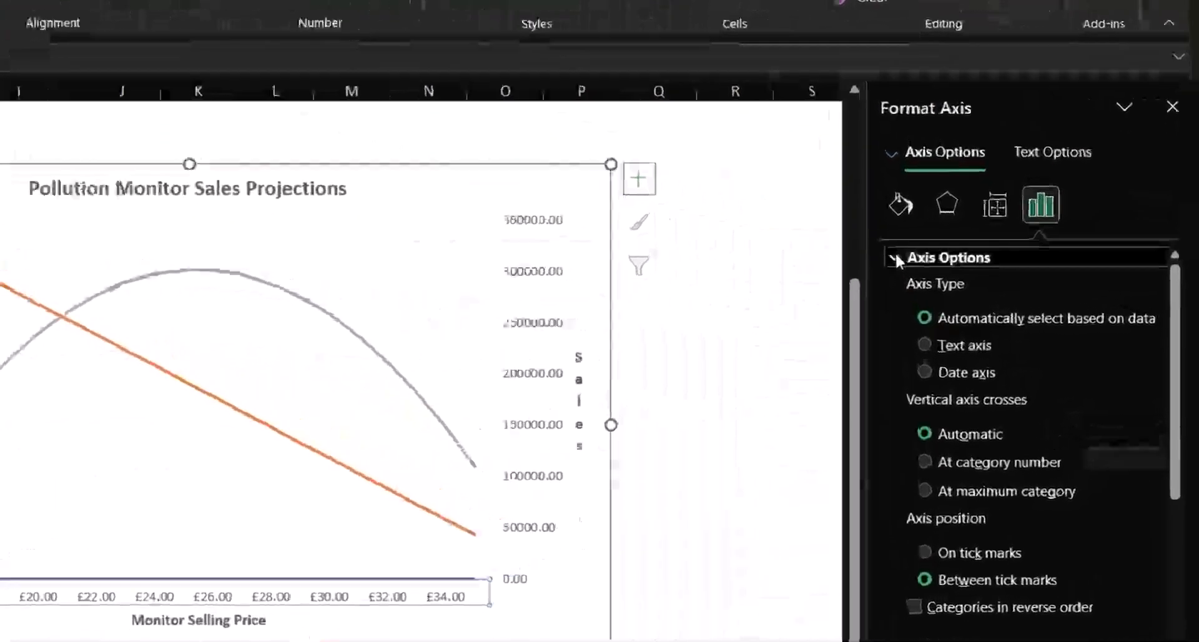
left_click(997, 288)
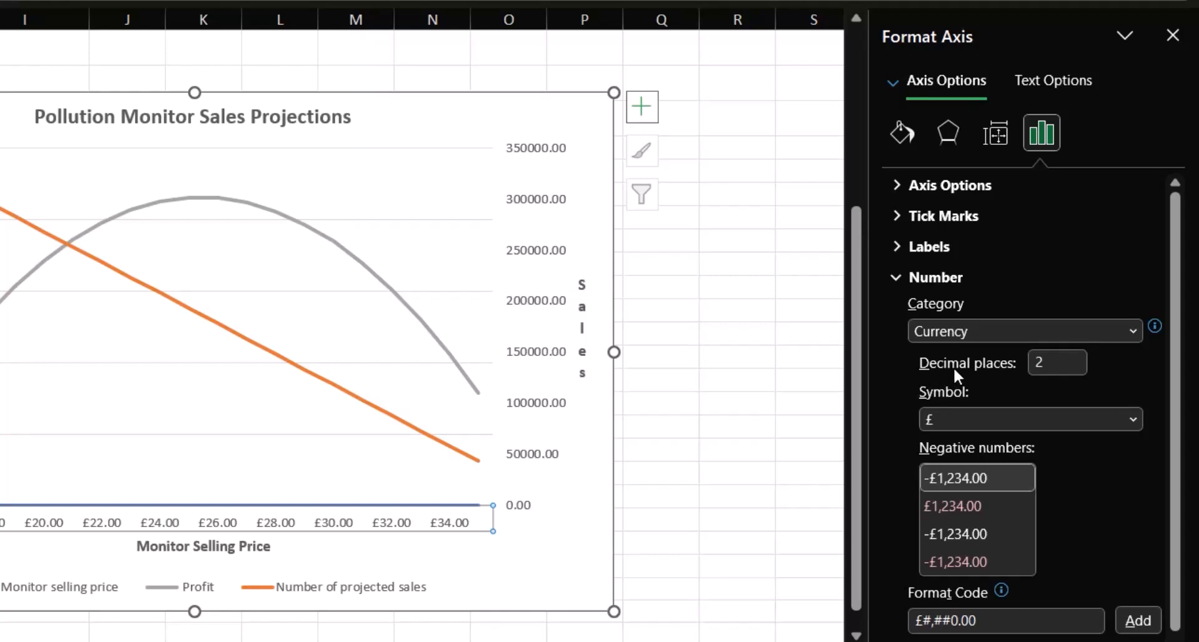
left_click(1064, 367)
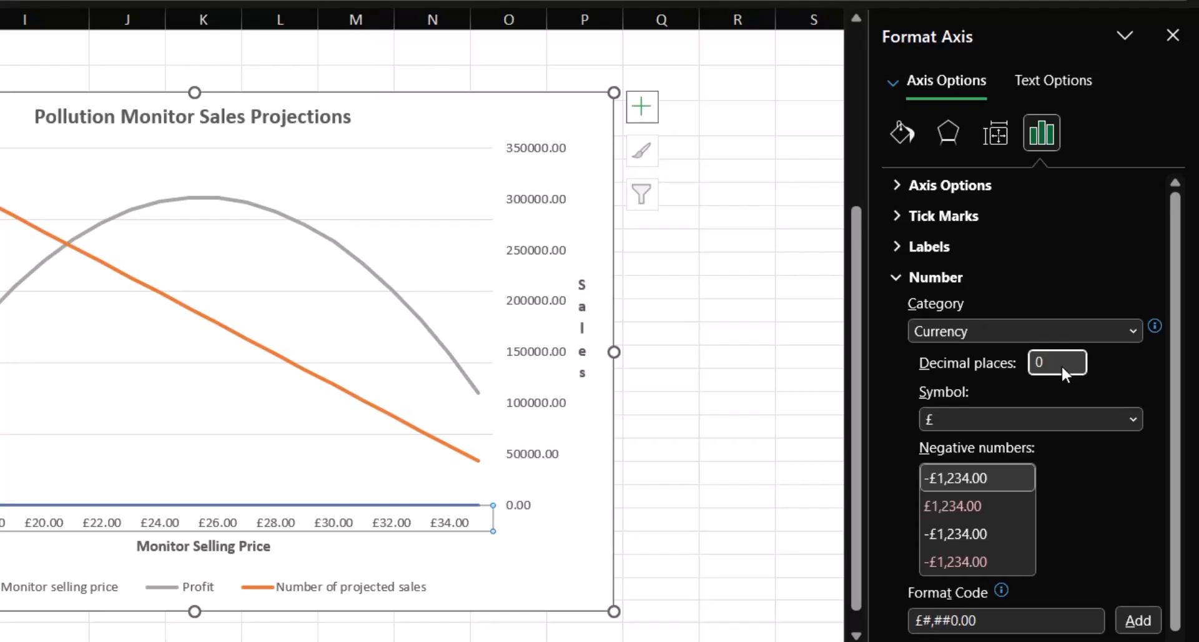
key("Return")
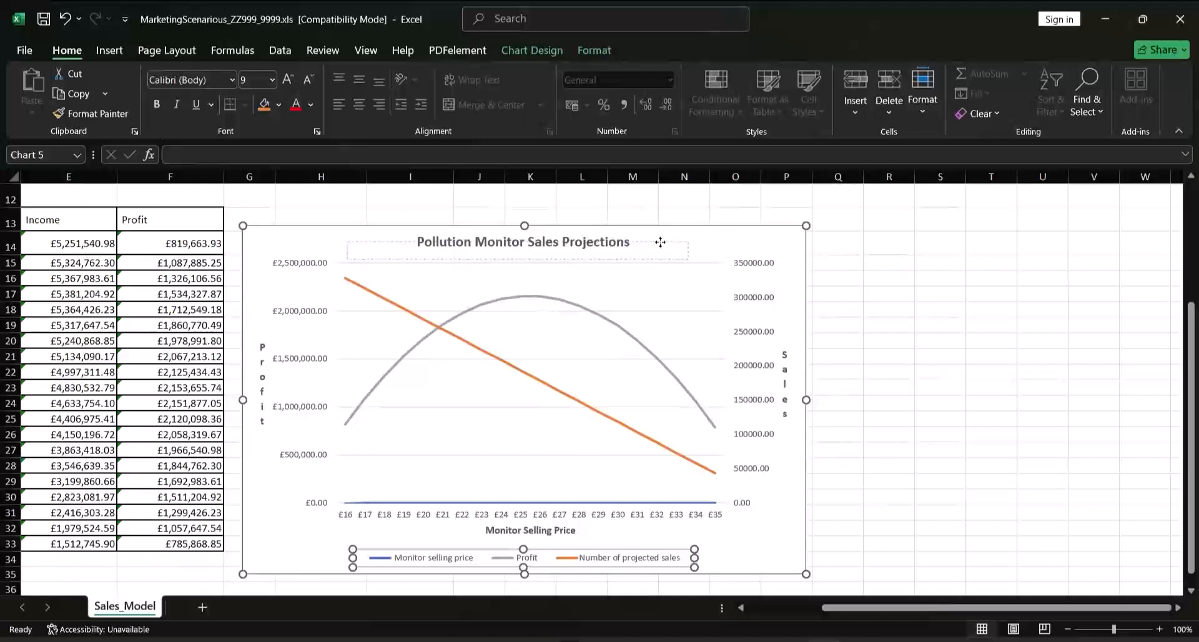
Move the legend to just beneath the chart title and extend the chart's upper edge by about one row
left_click_drag(660, 242, 665, 252)
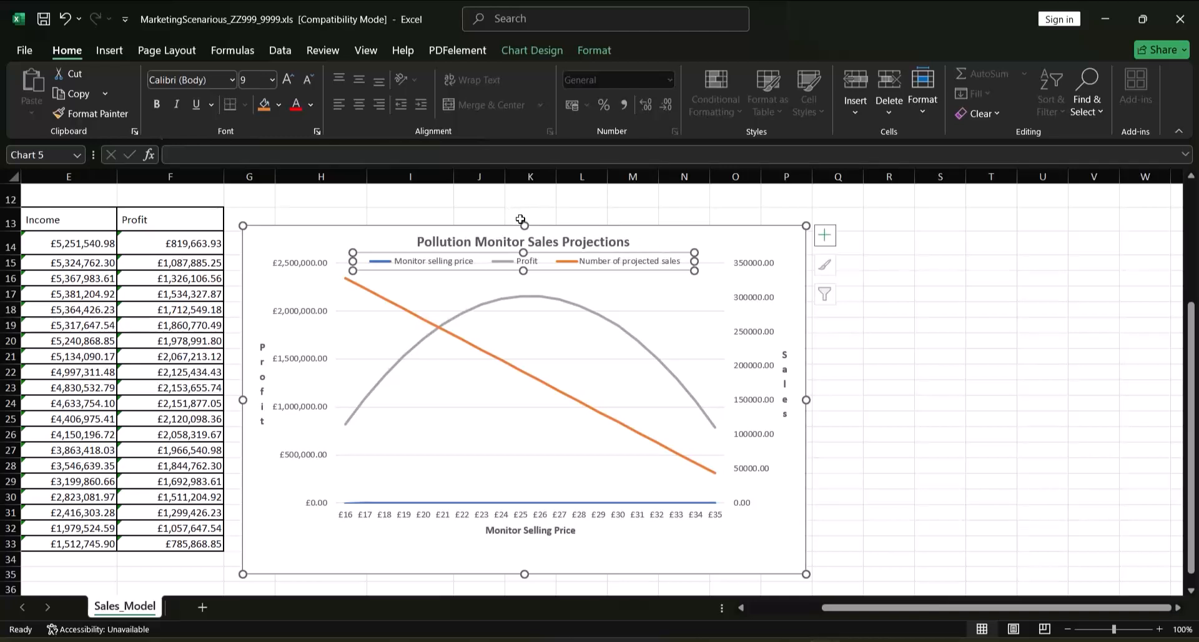
left_click_drag(525, 226, 537, 207)
Delete the Monitor selling price entry from the legend and centre the legend beneath the chart title
left_click(479, 242)
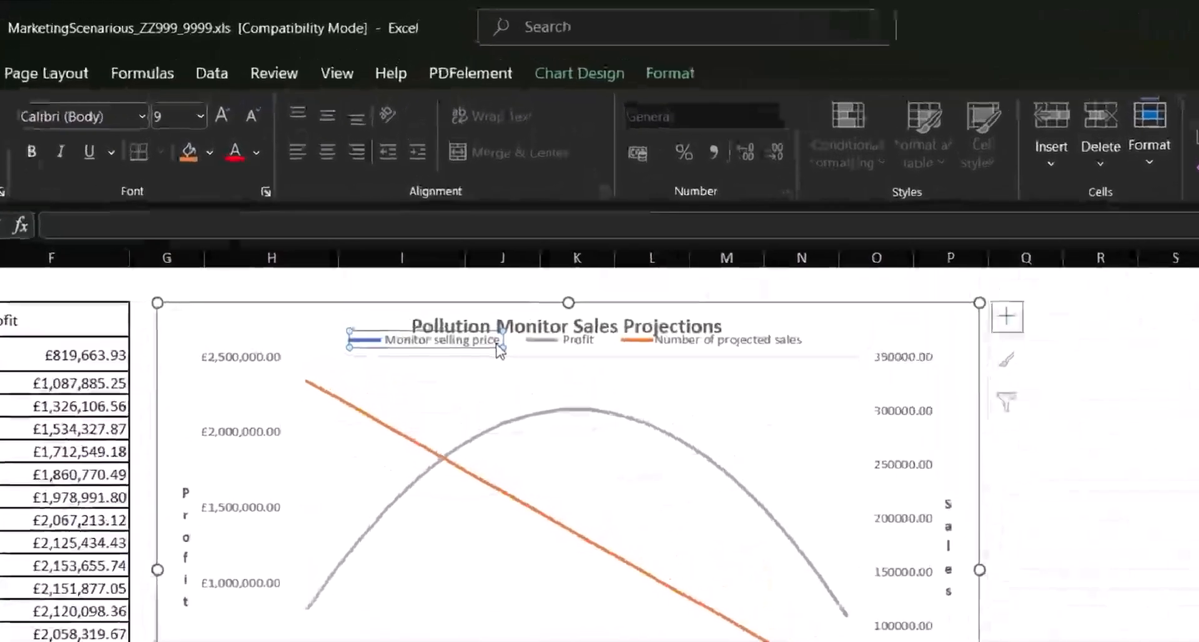
key("Delete")
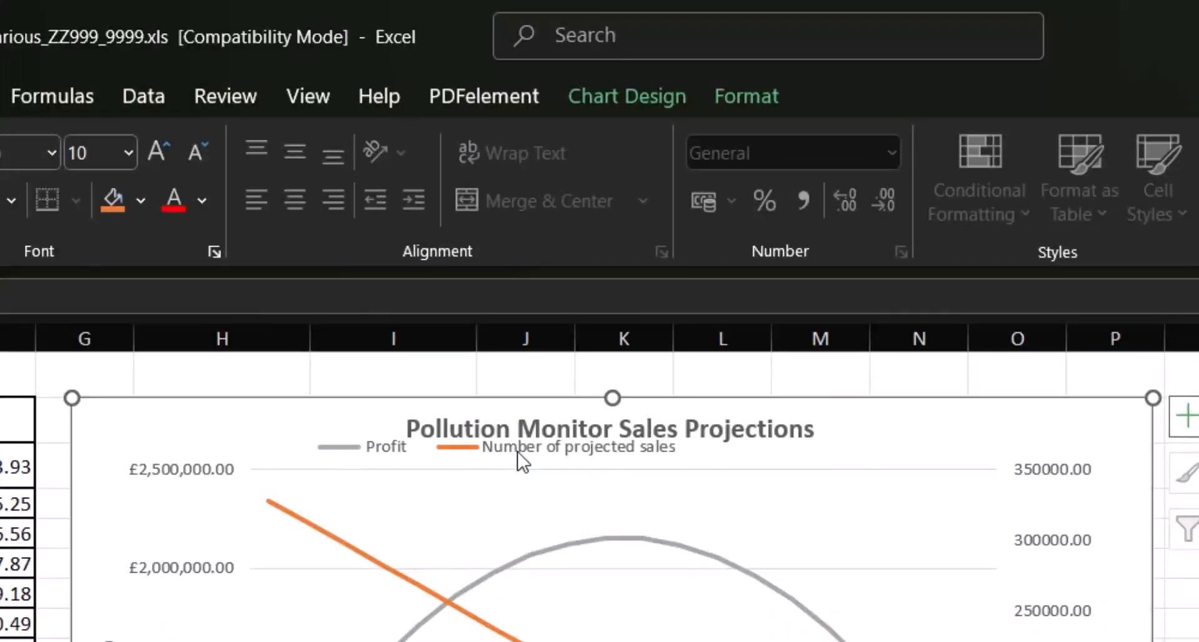
left_click(590, 459)
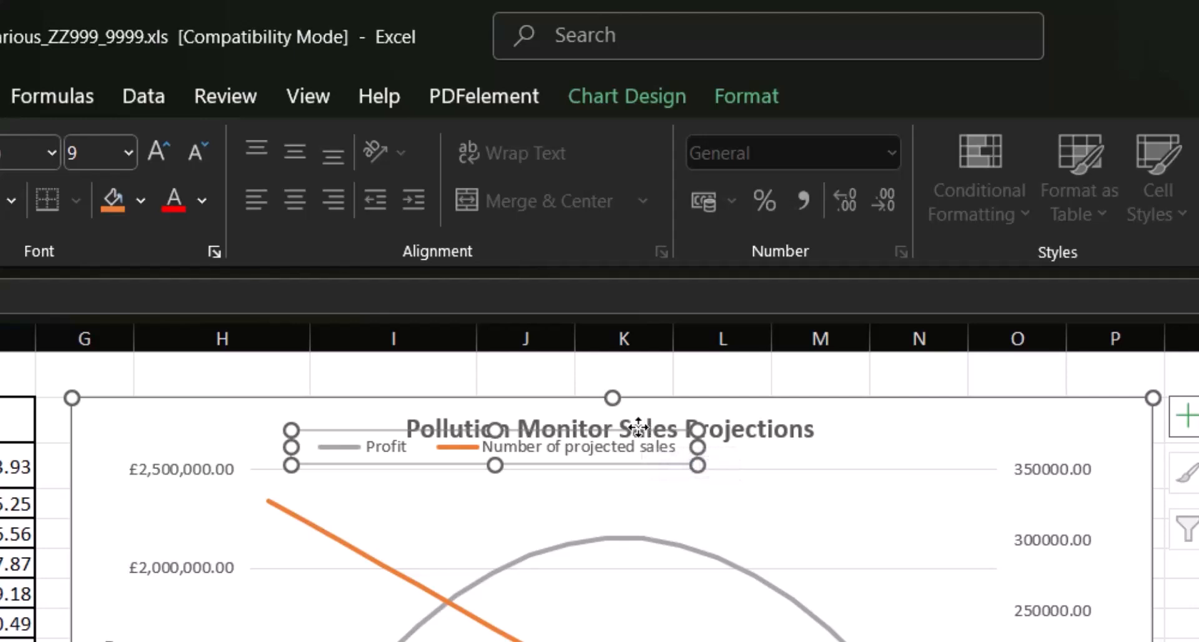
left_click_drag(643, 432, 752, 432)
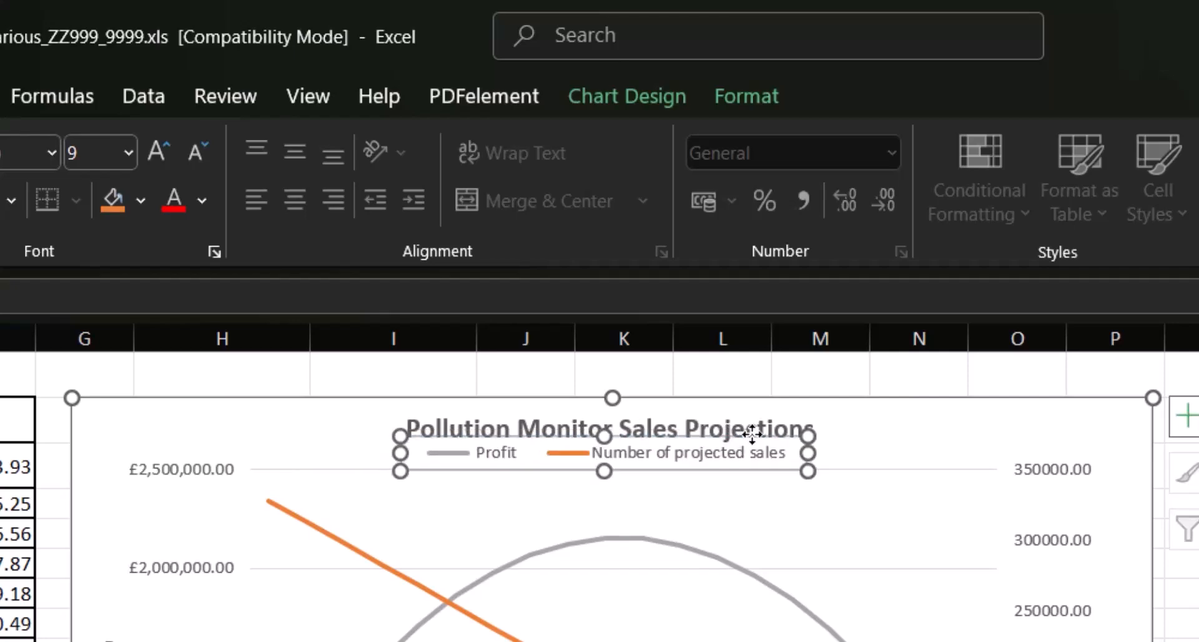
left_click(1186, 461)
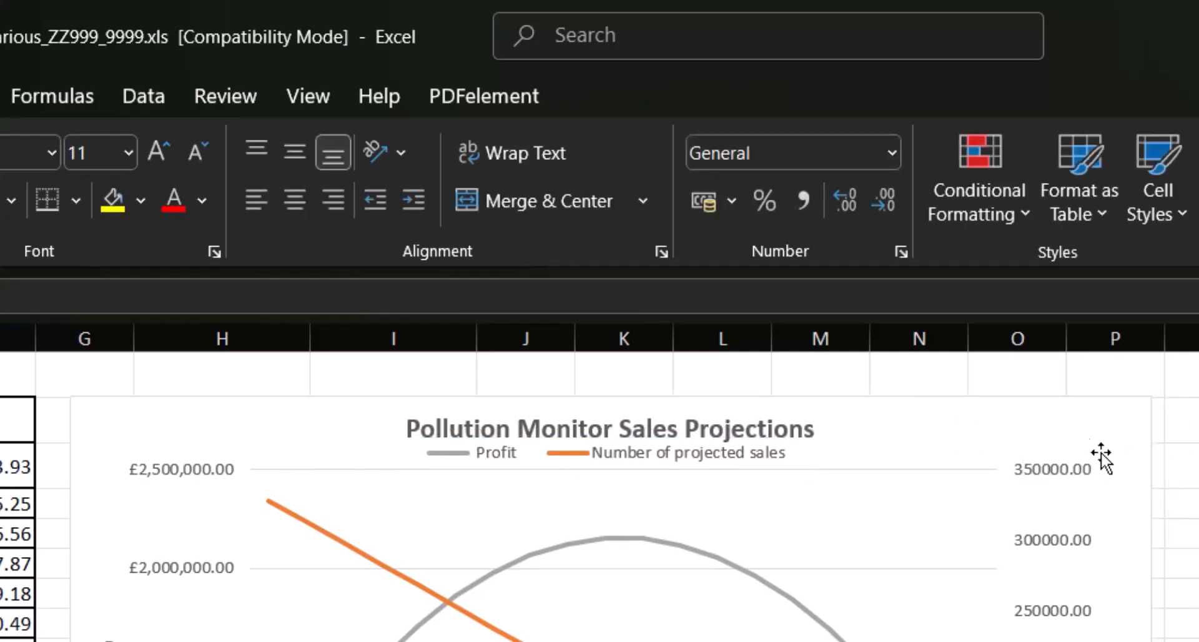
left_click(1076, 420)
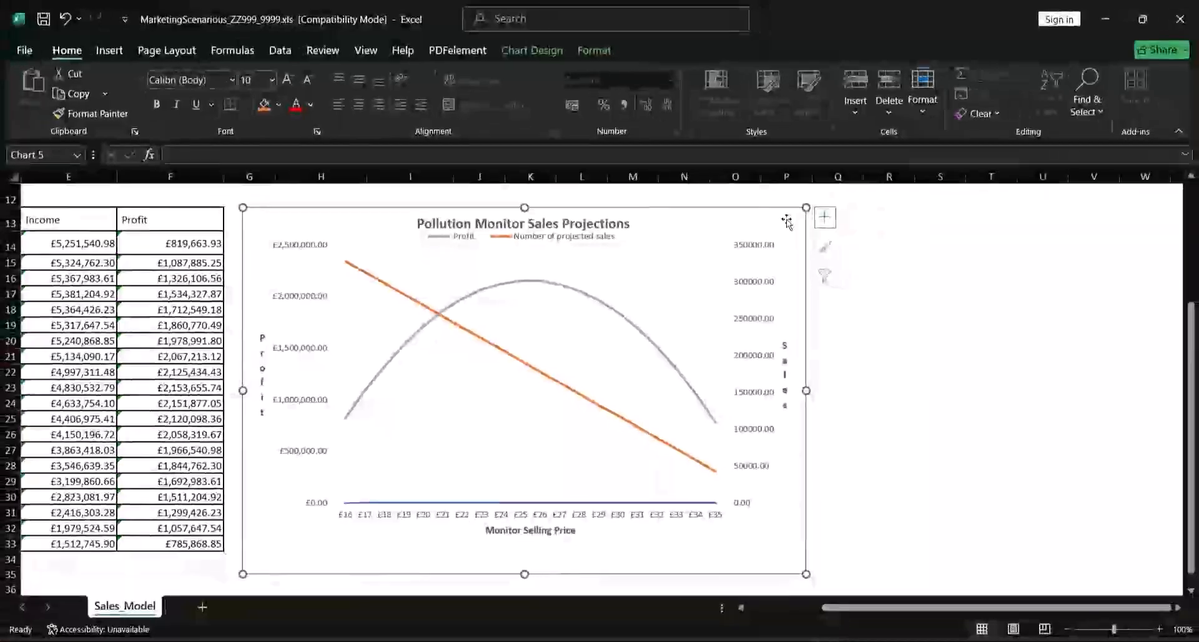
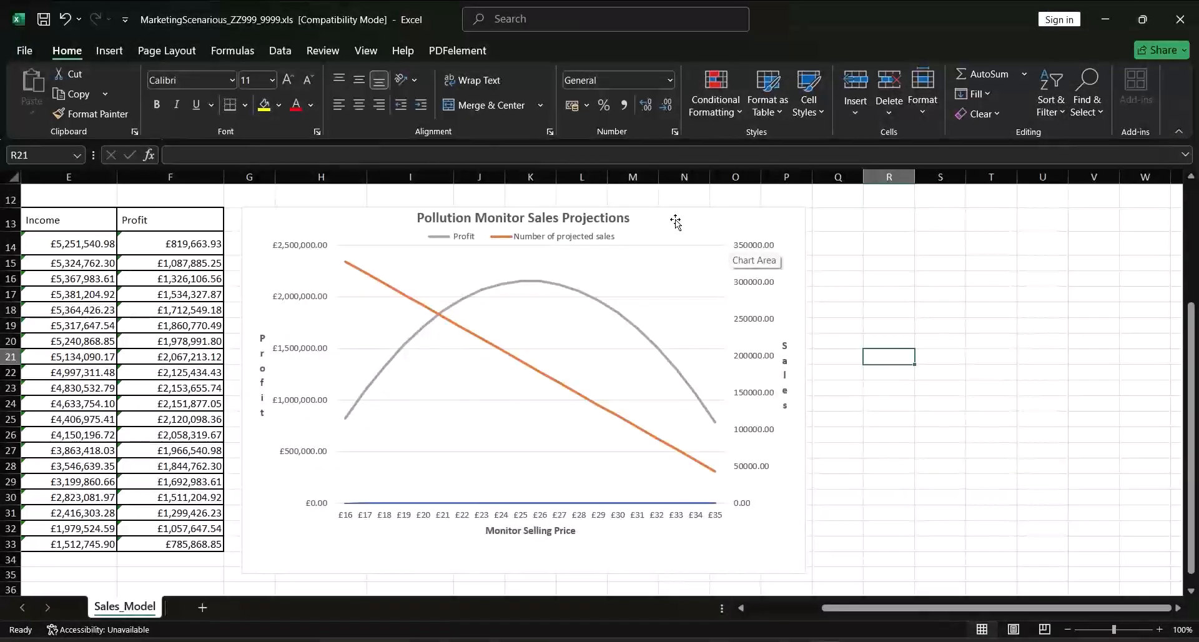
Move the chart to start at column M, and merge cells H13:H14 with wrapped text centred horizontally and vertically
left_click_drag(676, 222, 1043, 208)
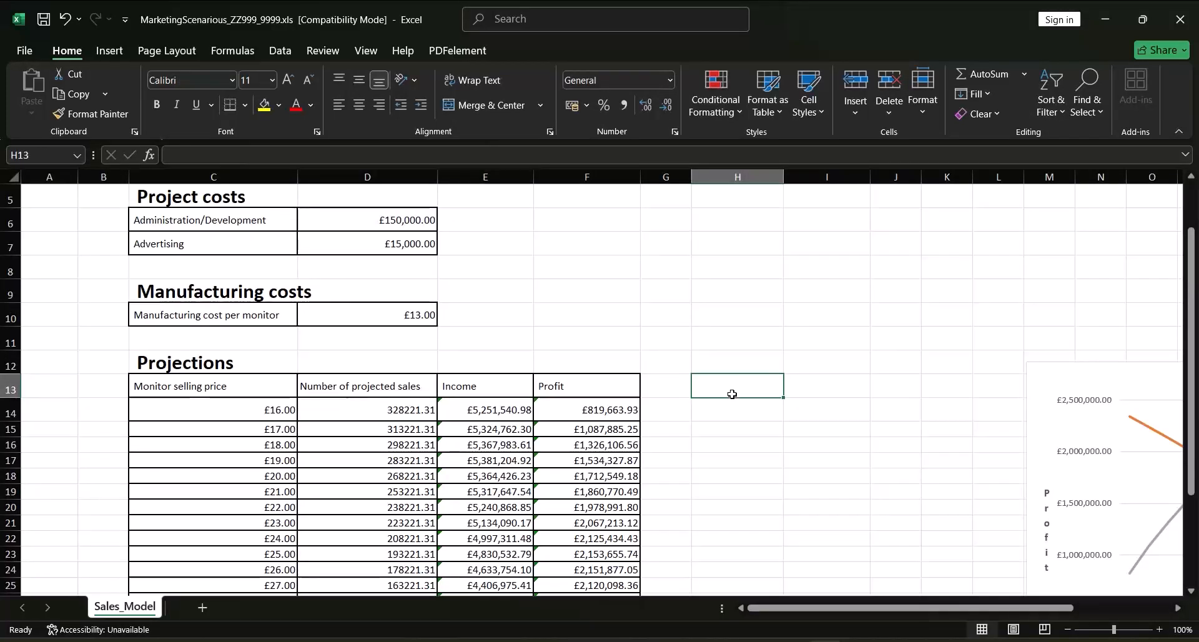
left_click_drag(732, 394, 730, 410)
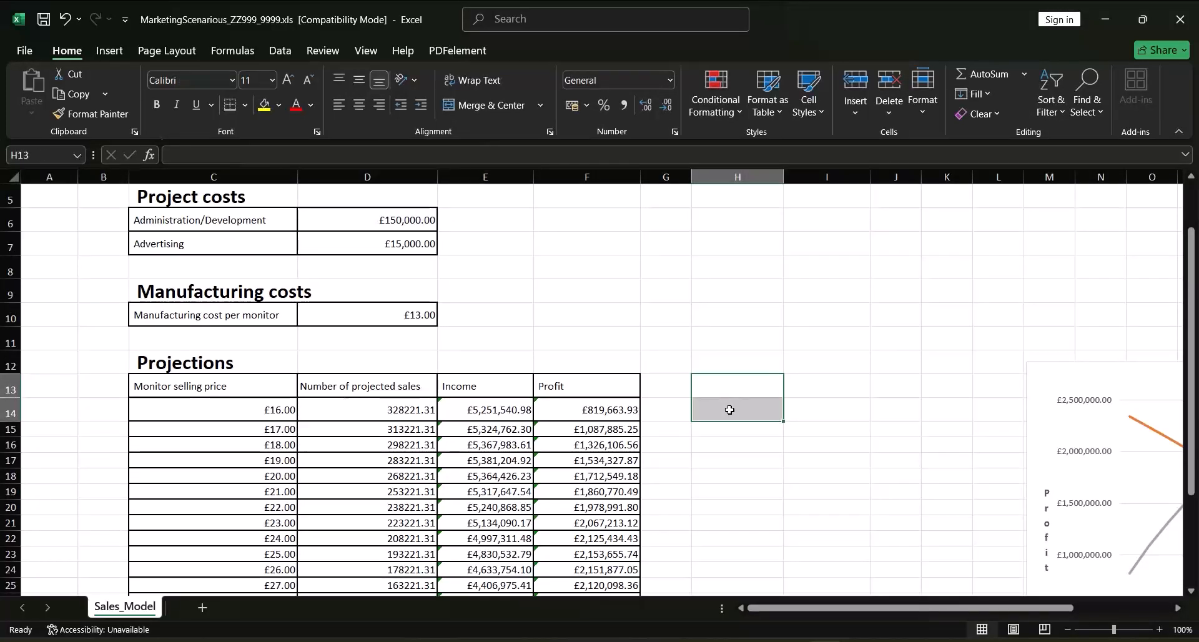
left_click(477, 106)
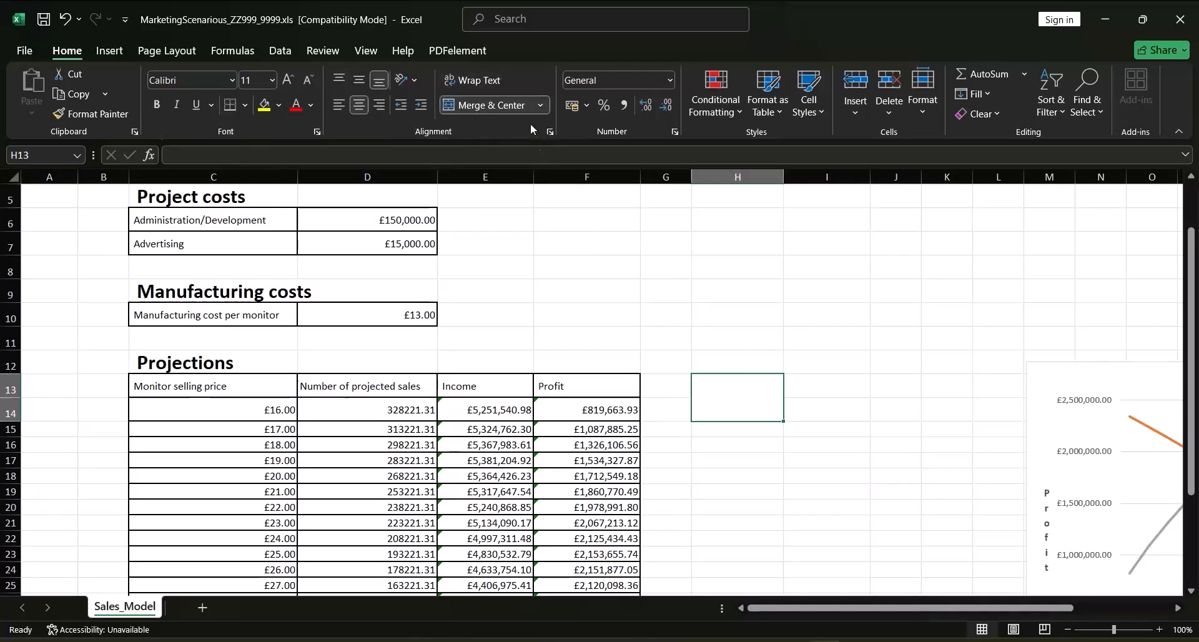
left_click(478, 81)
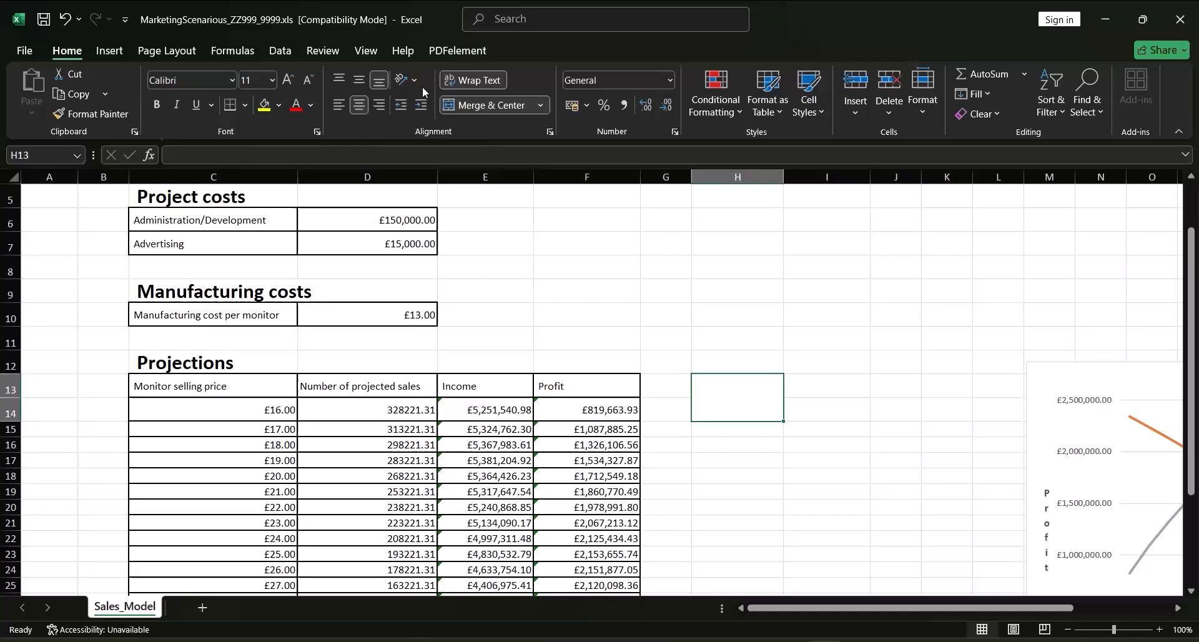
left_click(357, 84)
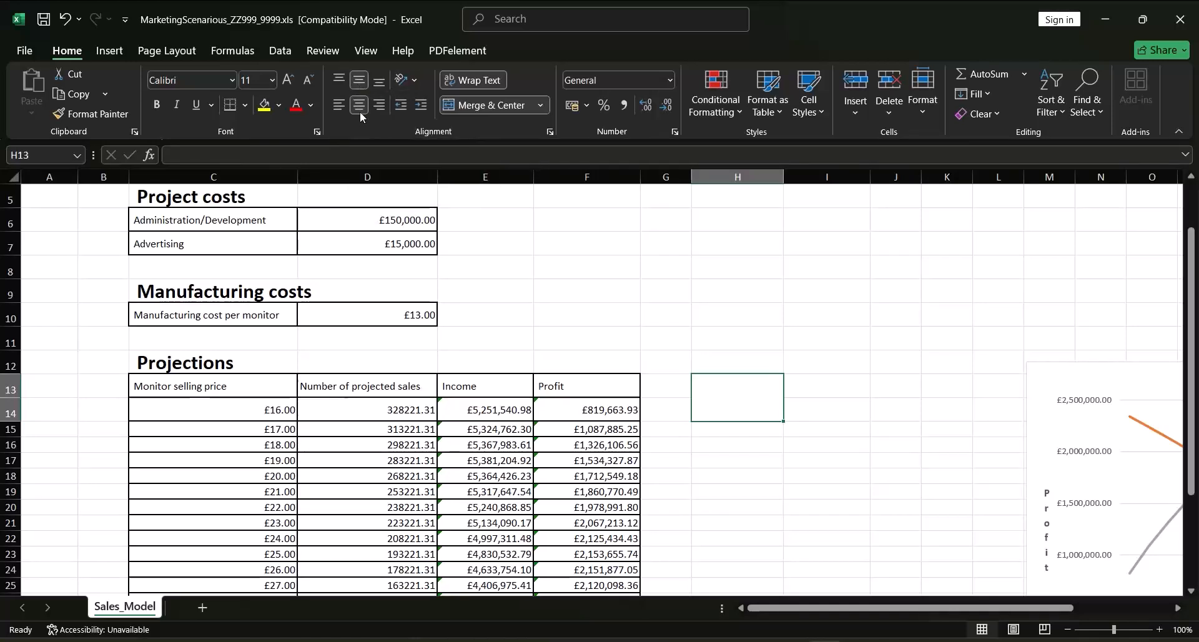
left_click(360, 113)
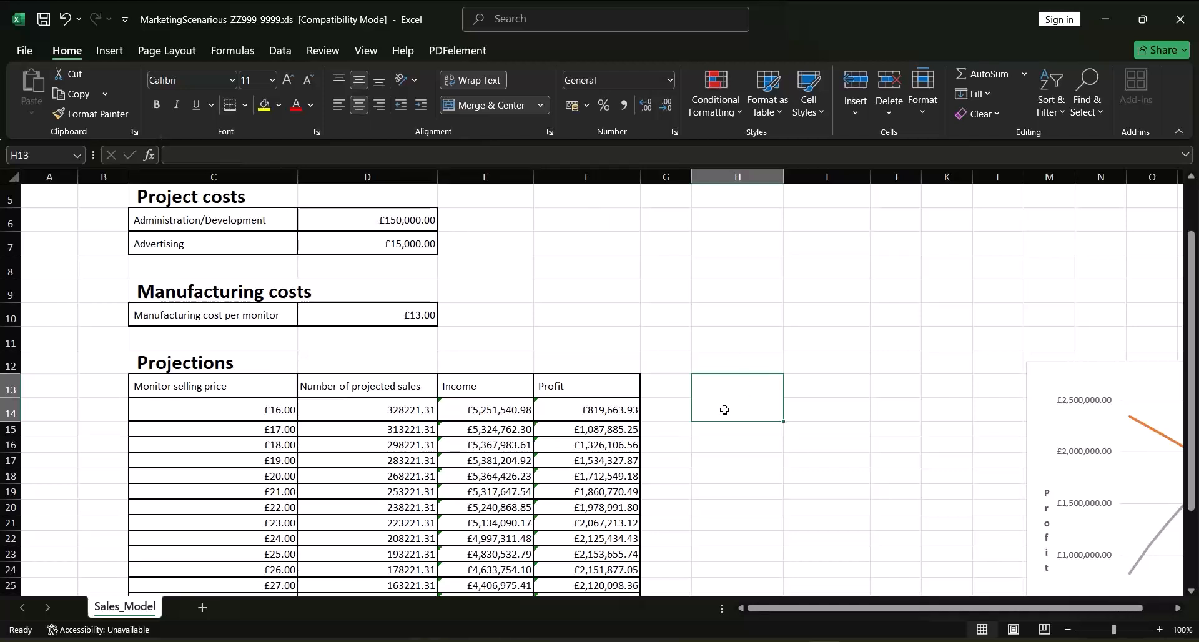
Enter the heading "Advertising" in the merged cell H13:H14
type("Adve")
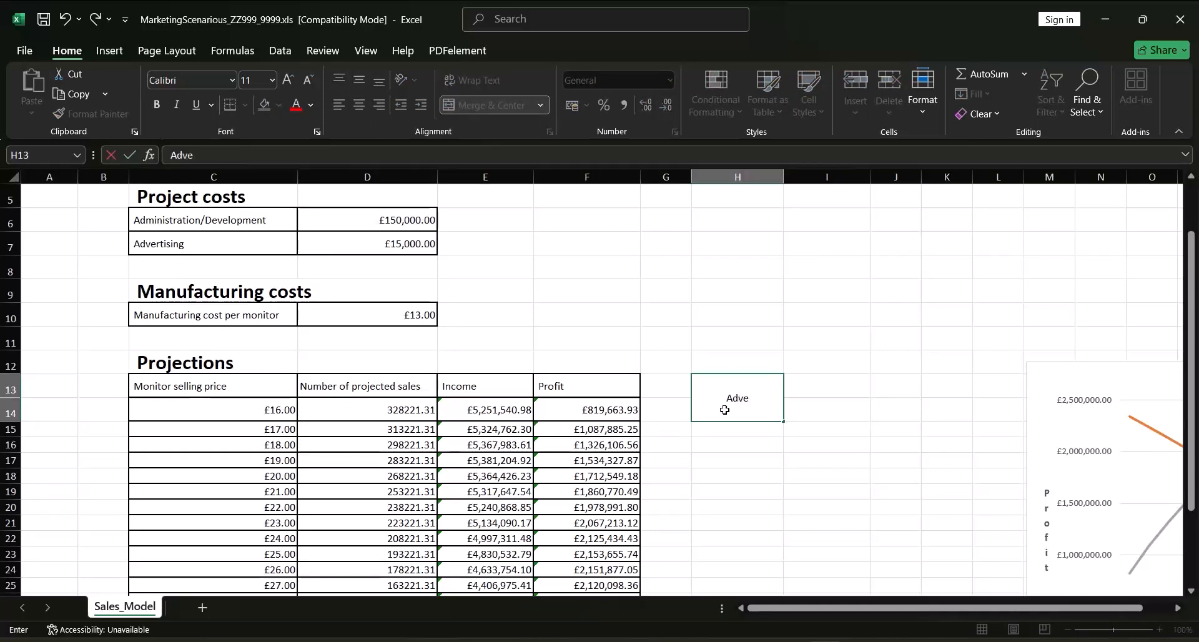
type("rtising")
left_click(825, 412)
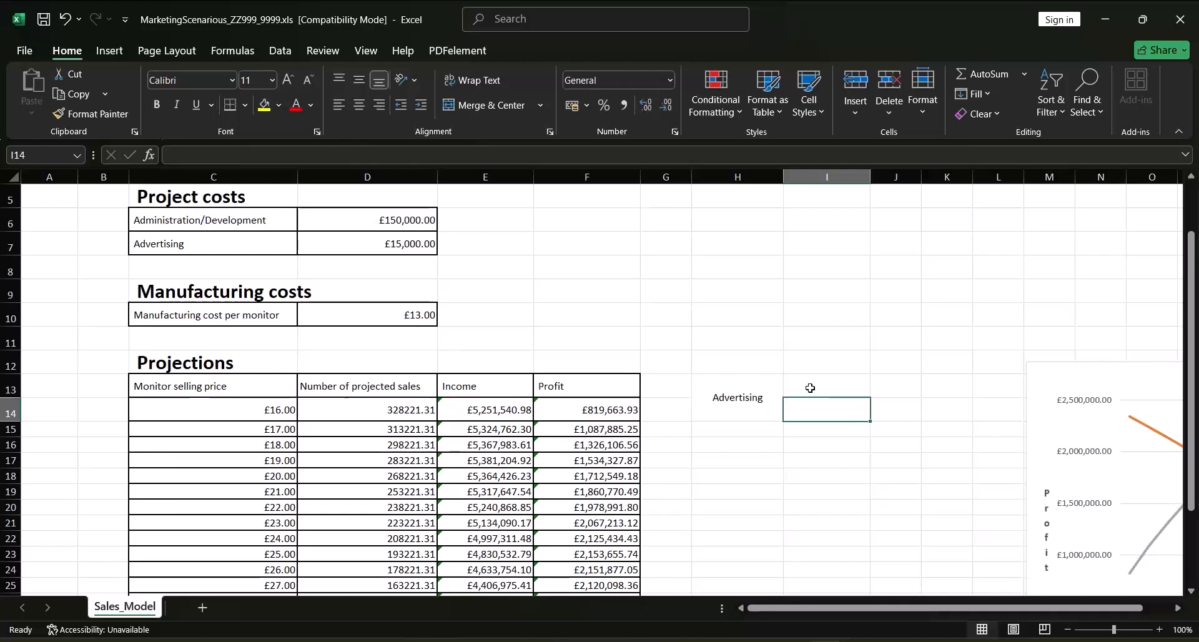
Merge and centre cells I13:I14 with middle alignment and enter the heading "Maximum Profits"
left_click_drag(815, 385, 810, 409)
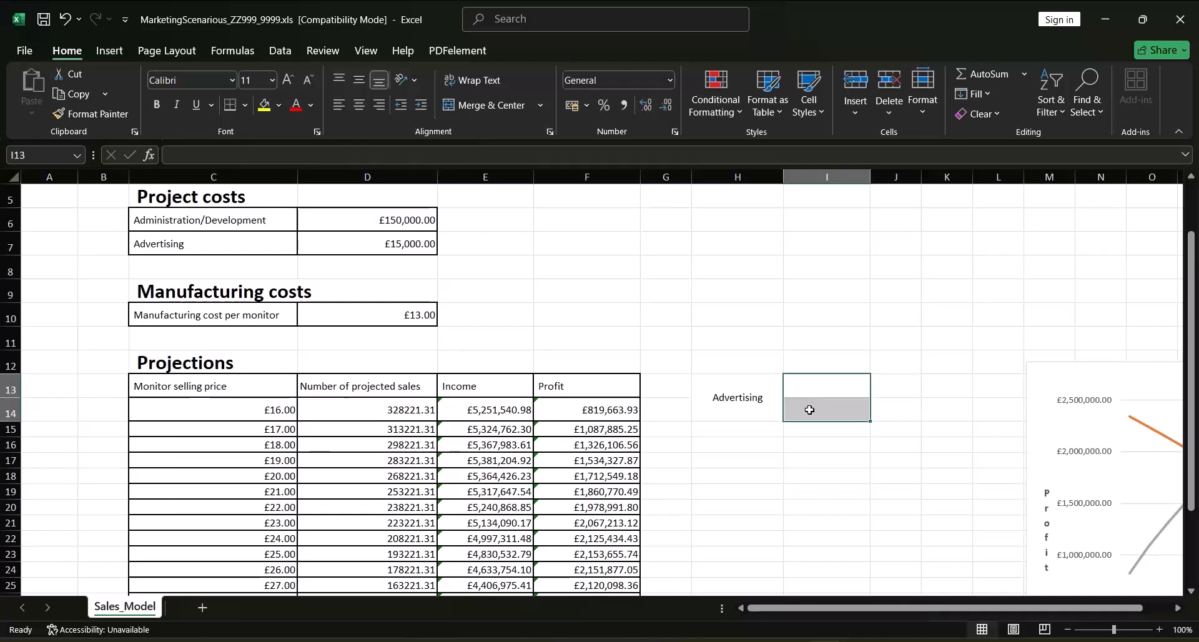
key("Left")
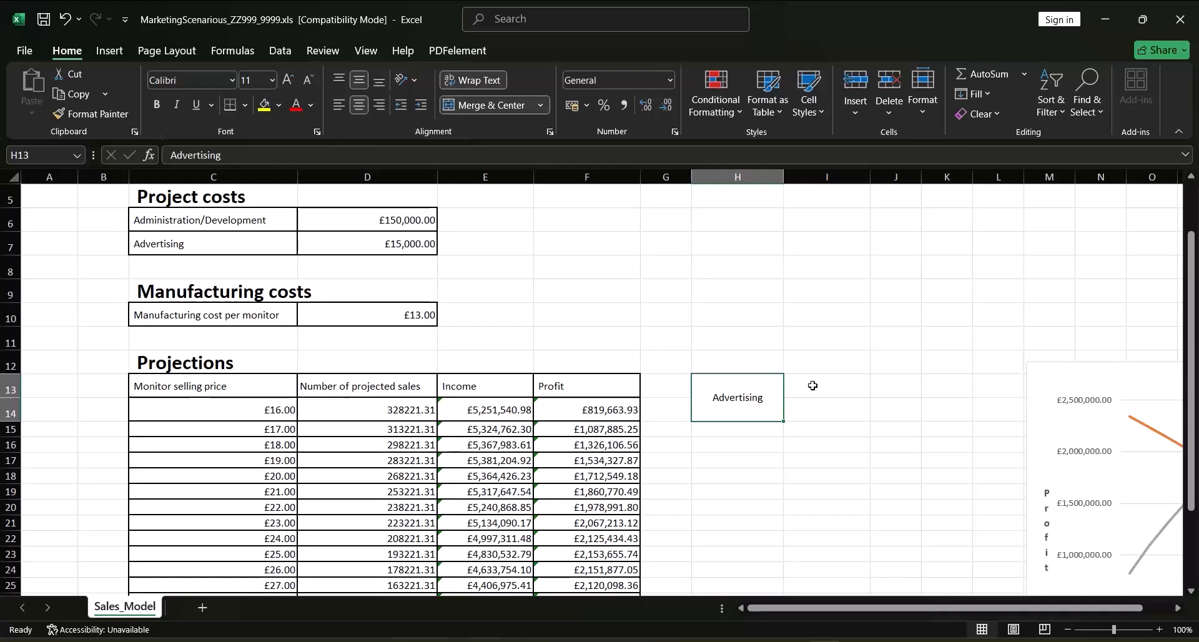
left_click_drag(813, 386, 811, 406)
left_click(481, 105)
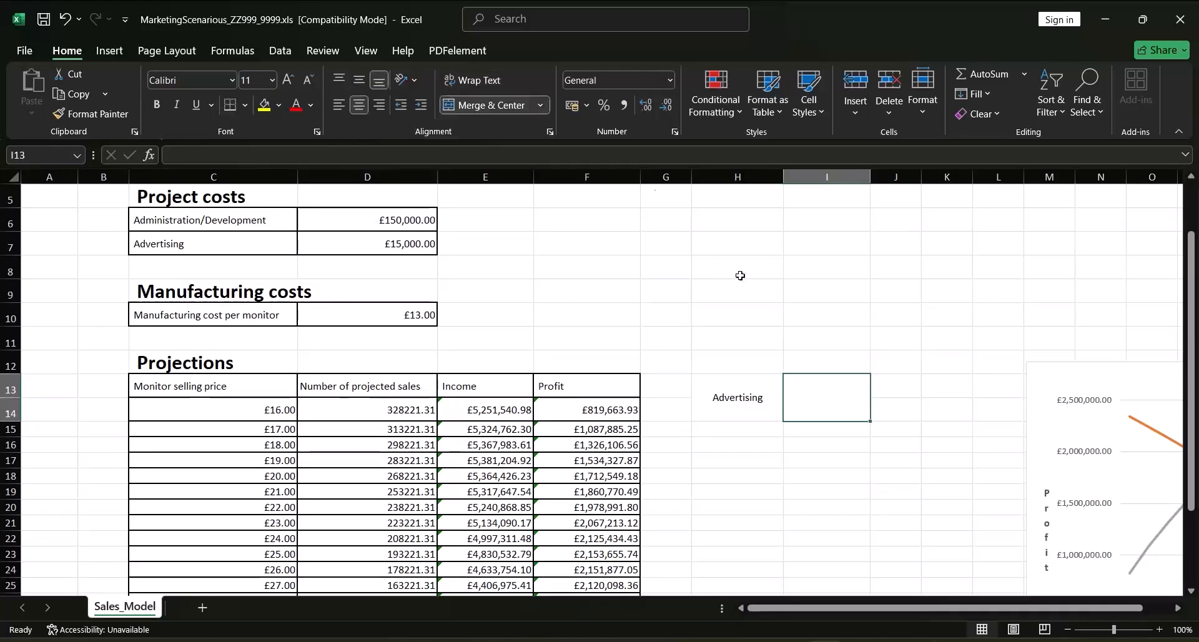
left_click(361, 81)
type("Ma")
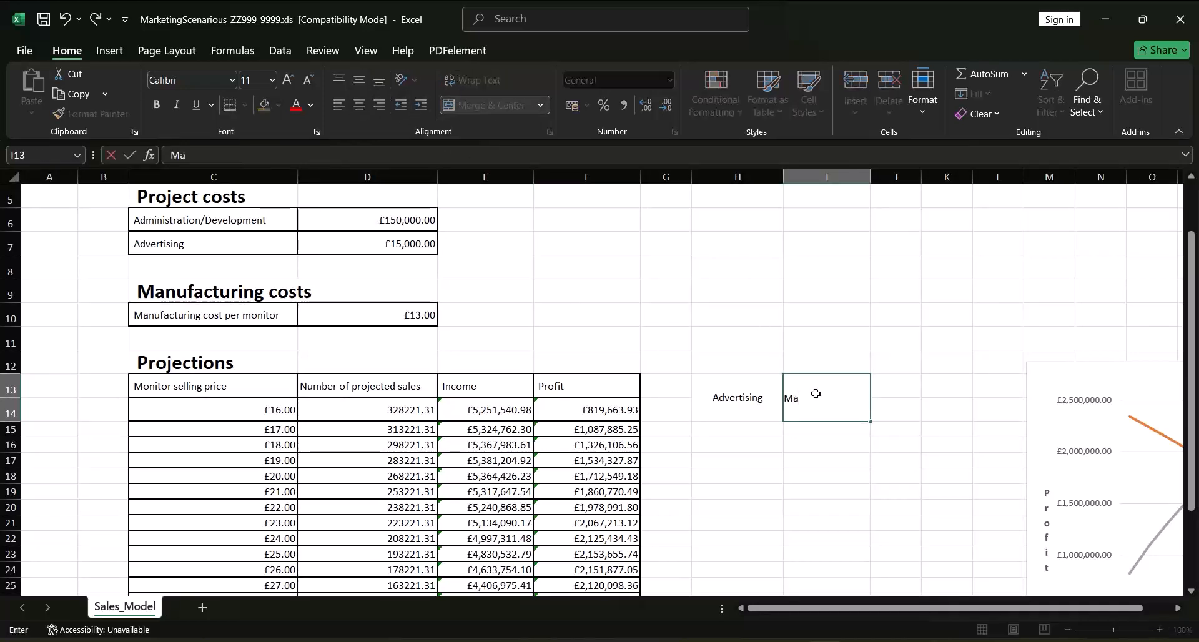
type("ximum Profits")
left_click(903, 414)
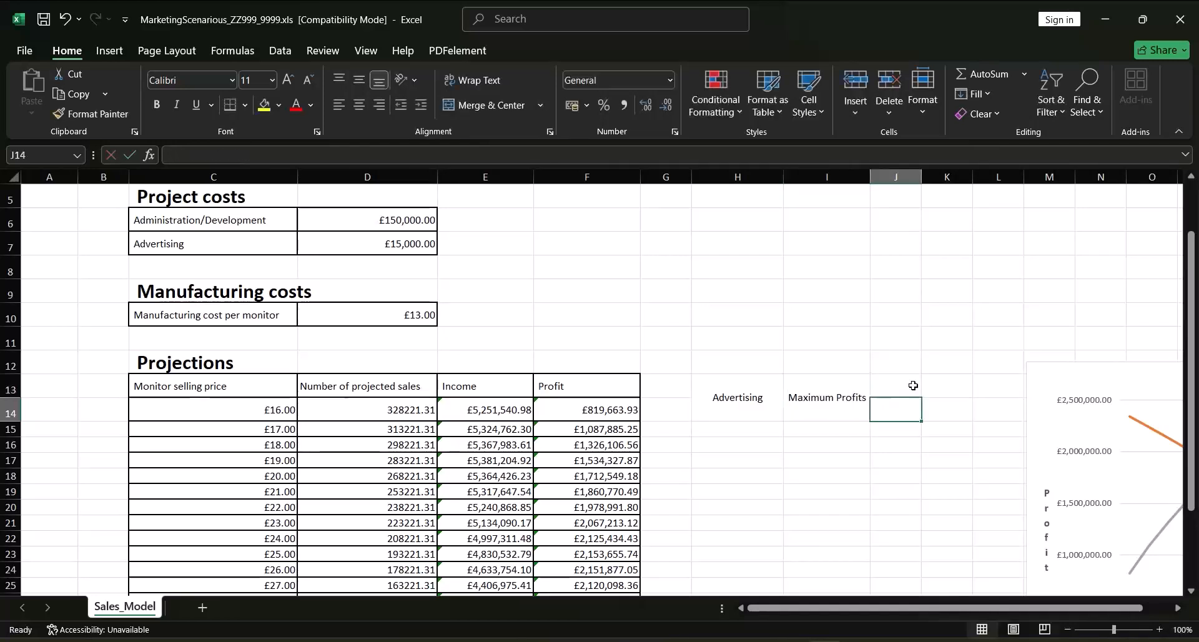
Widen column J and enter the heading "Monitor Selling Price" in J13:J14, merged, centred and middle-aligned
left_click_drag(922, 177, 973, 176)
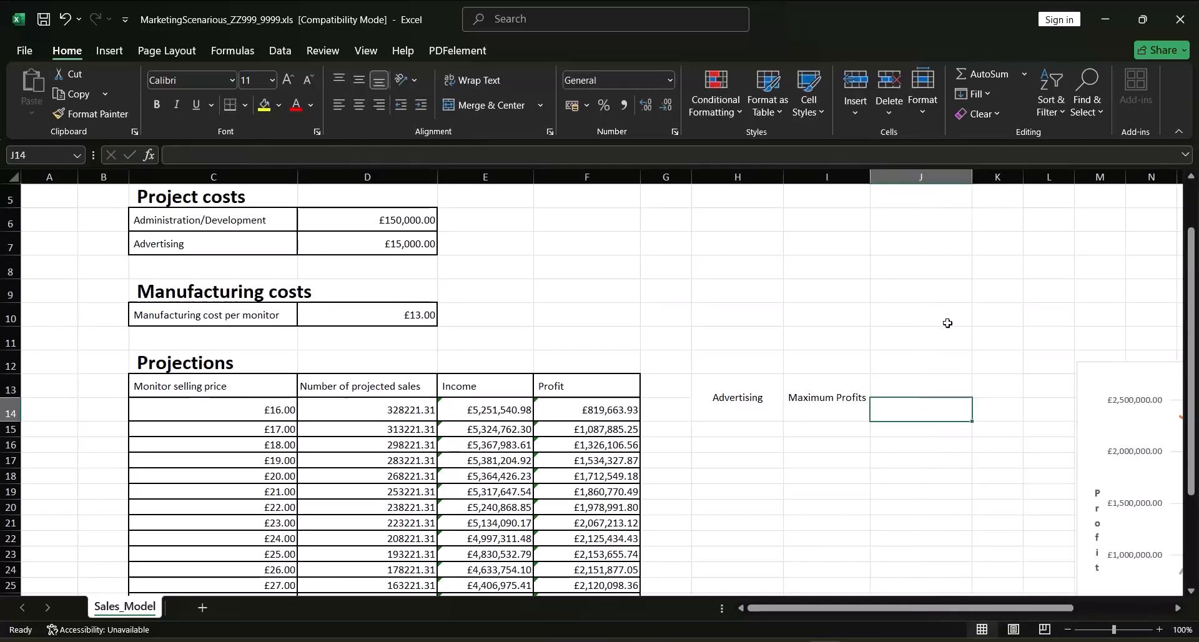
left_click_drag(912, 383, 911, 410)
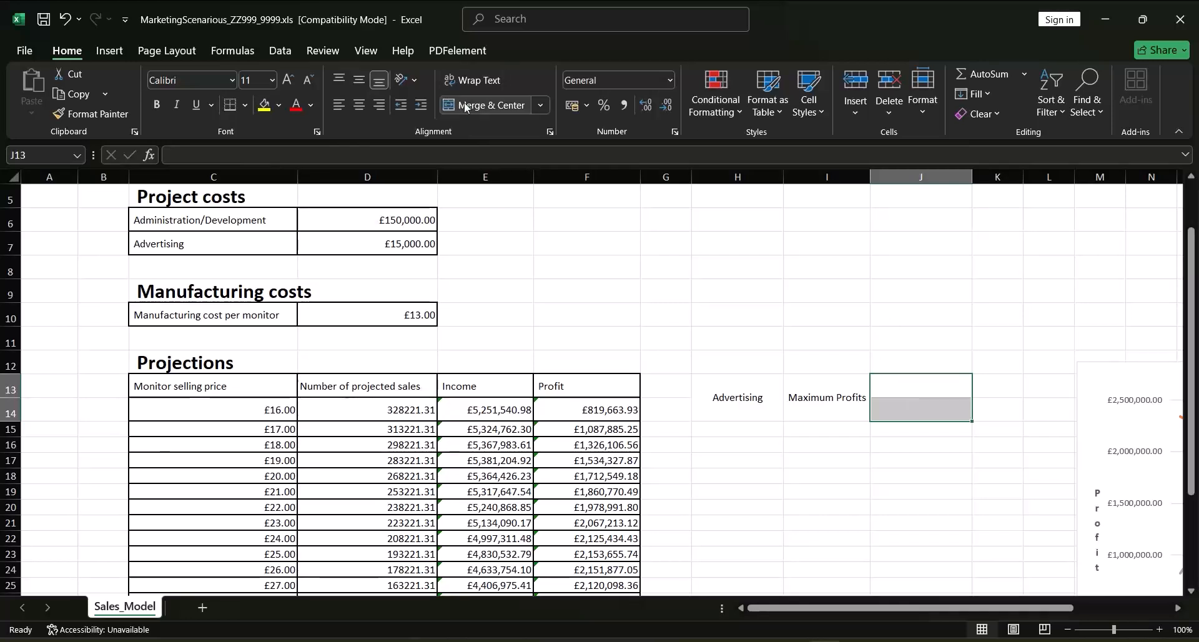
left_click(484, 105)
left_click(360, 80)
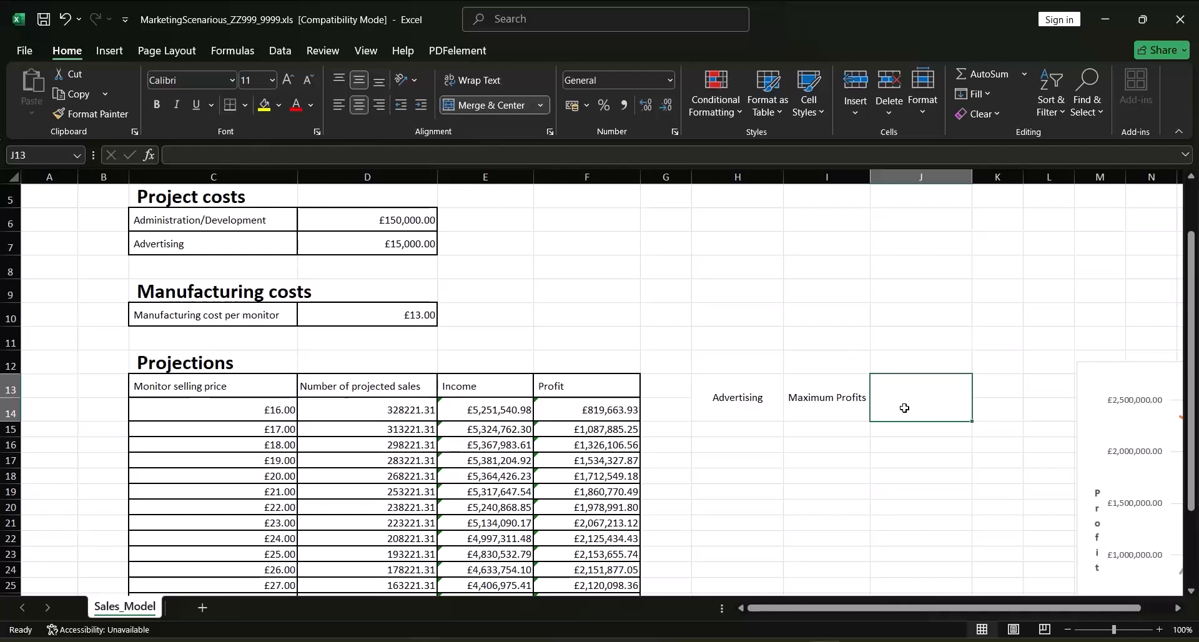
type("Monitor Se")
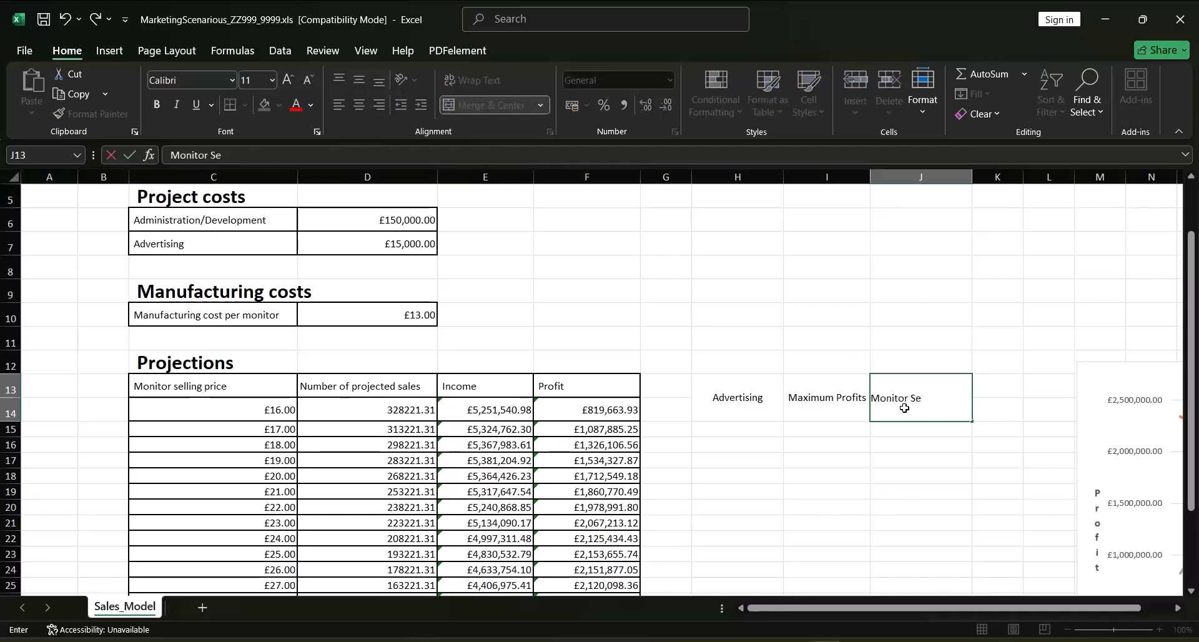
type("lling Pr")
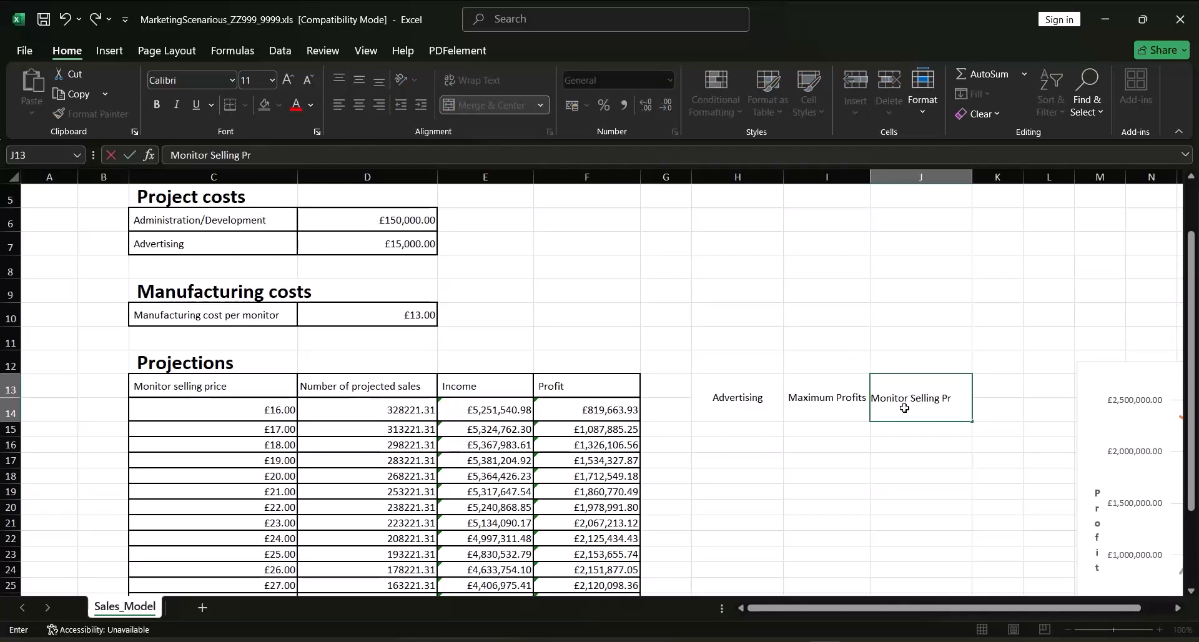
type("ice")
left_click(978, 460)
Wrap the Monitor Selling Price heading in J13 and narrow column J to fit "Selling Price" on the second line
left_click(929, 396)
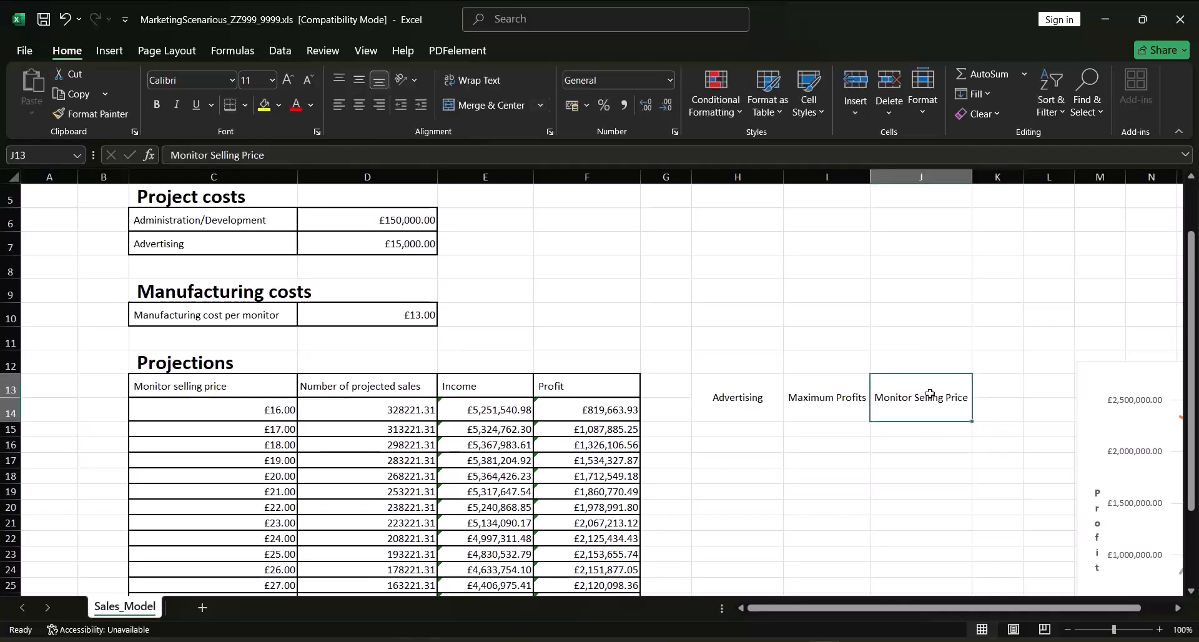
left_click_drag(967, 179, 953, 179)
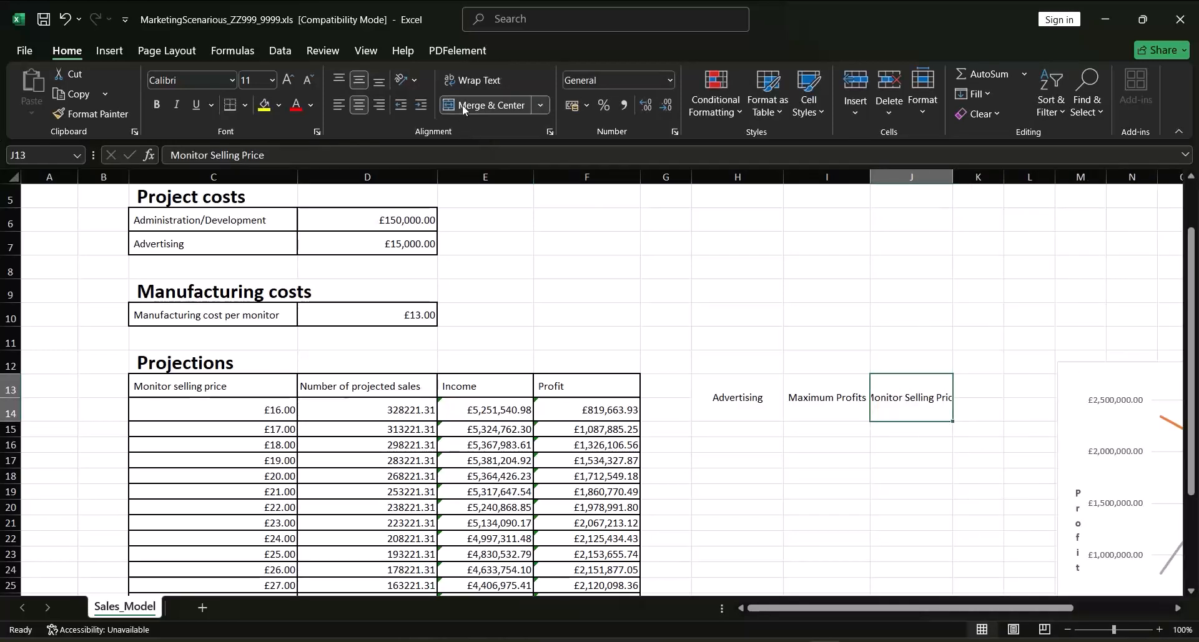
left_click(485, 80)
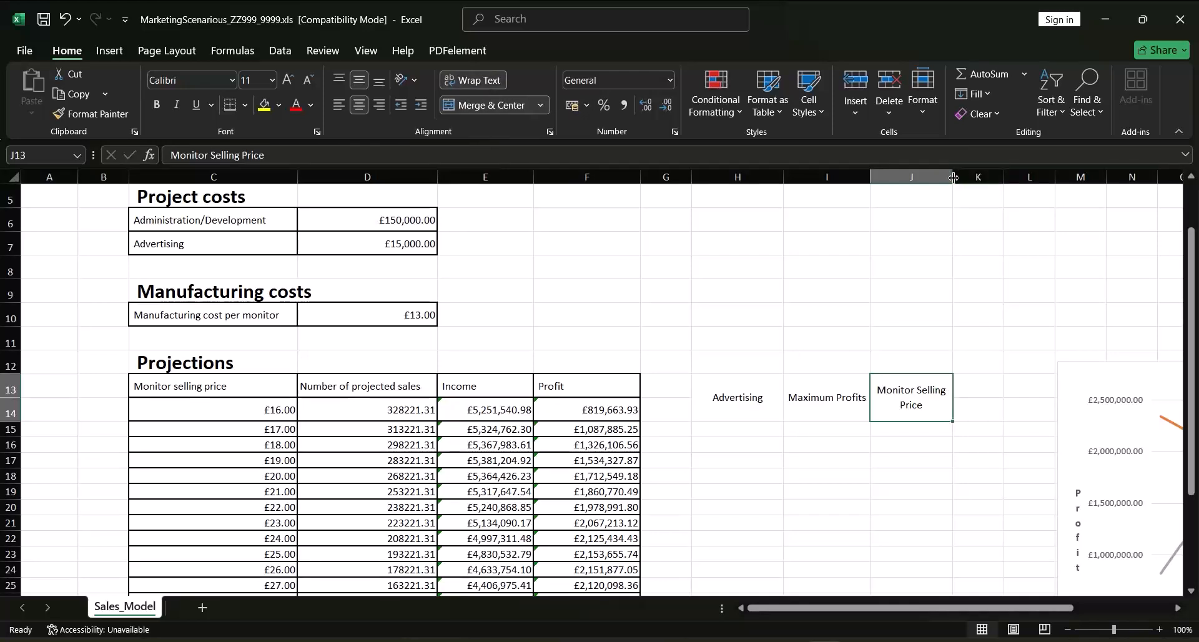
left_click_drag(953, 179, 932, 181)
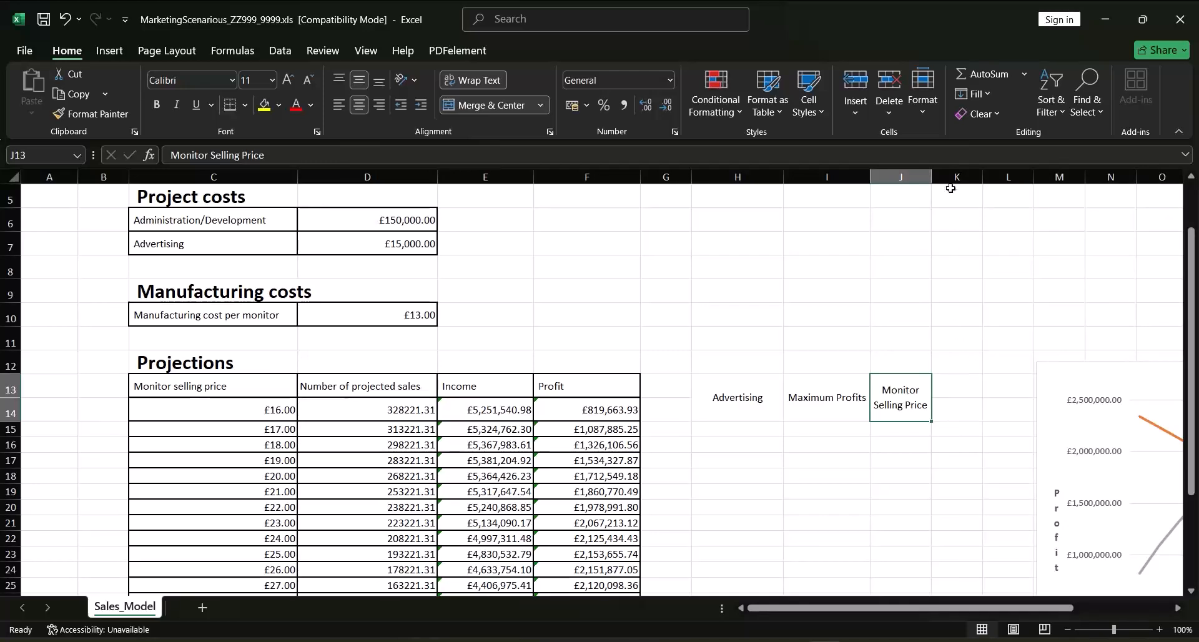
left_click_drag(932, 179, 940, 179)
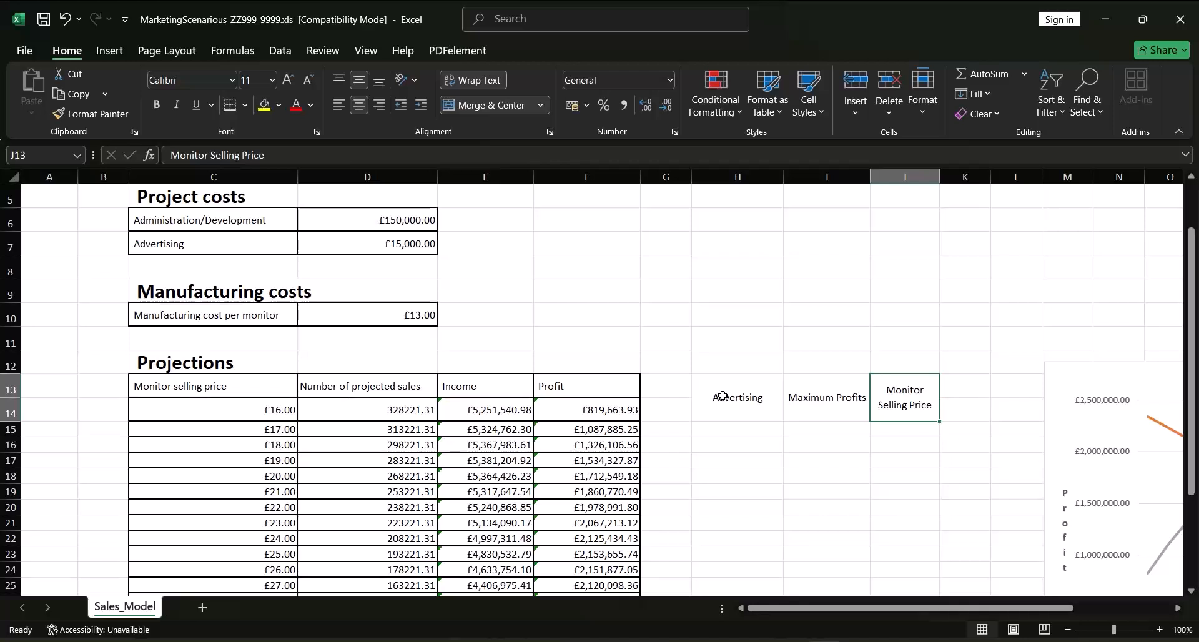
Make the three headings in H13:J14 bold and apply all borders to them
left_click_drag(723, 395, 887, 403)
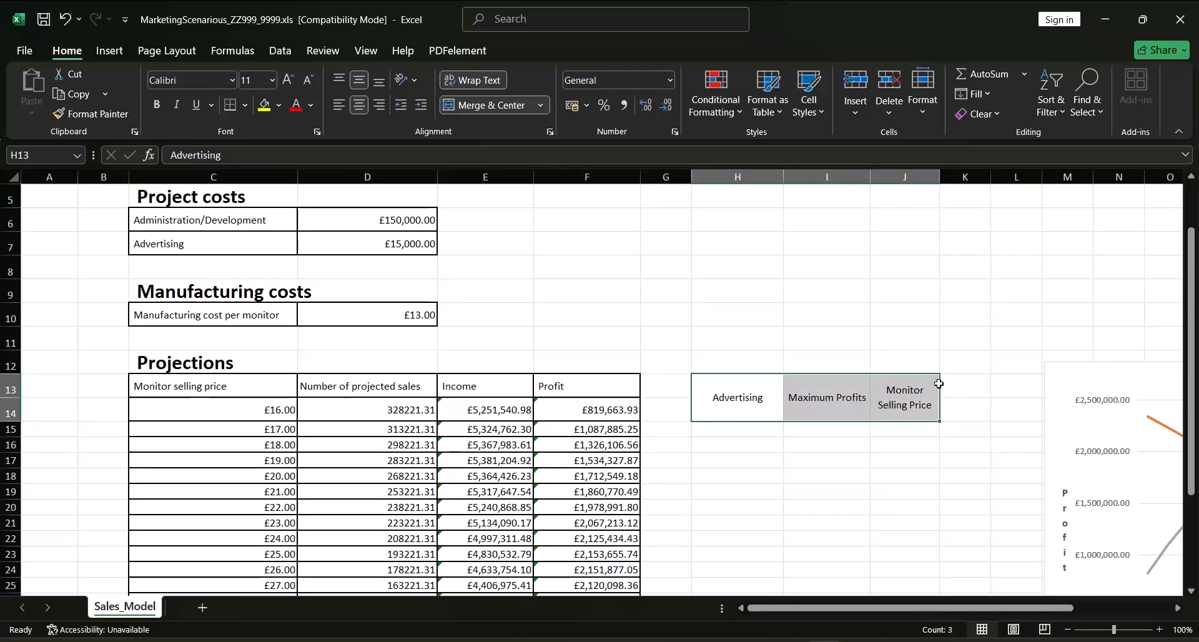
left_click(156, 105)
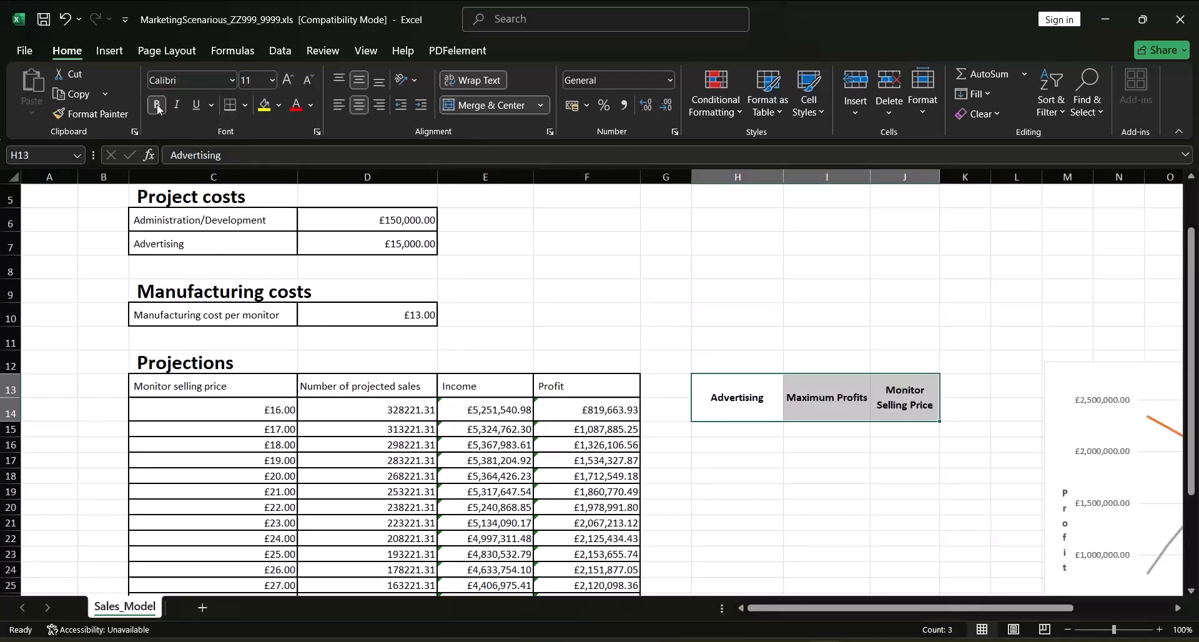
left_click(243, 108)
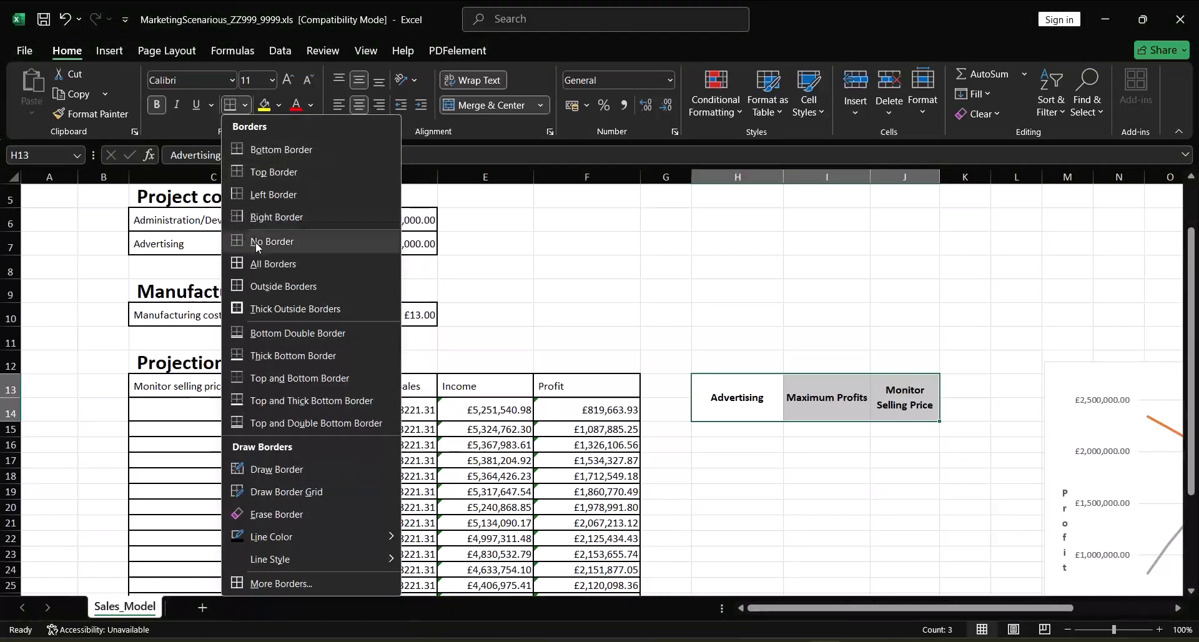
left_click(256, 264)
Apply all borders to the empty cells H15:J18 beneath the headings
scroll(826, 455, "down", 1)
left_click_drag(737, 334, 896, 383)
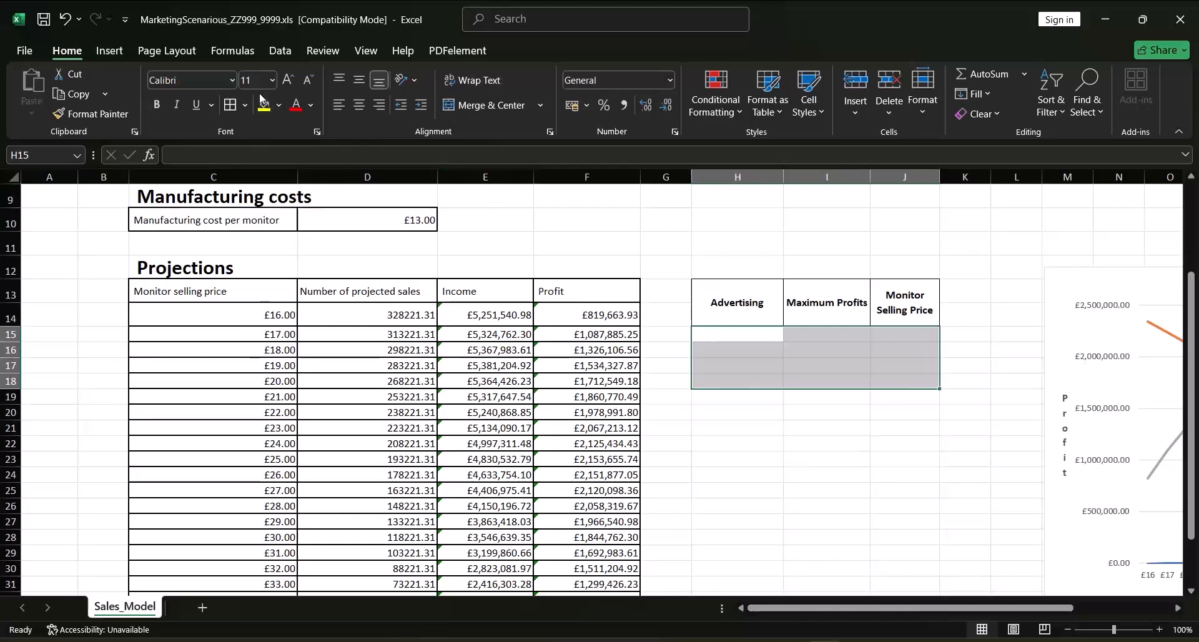
left_click(230, 107)
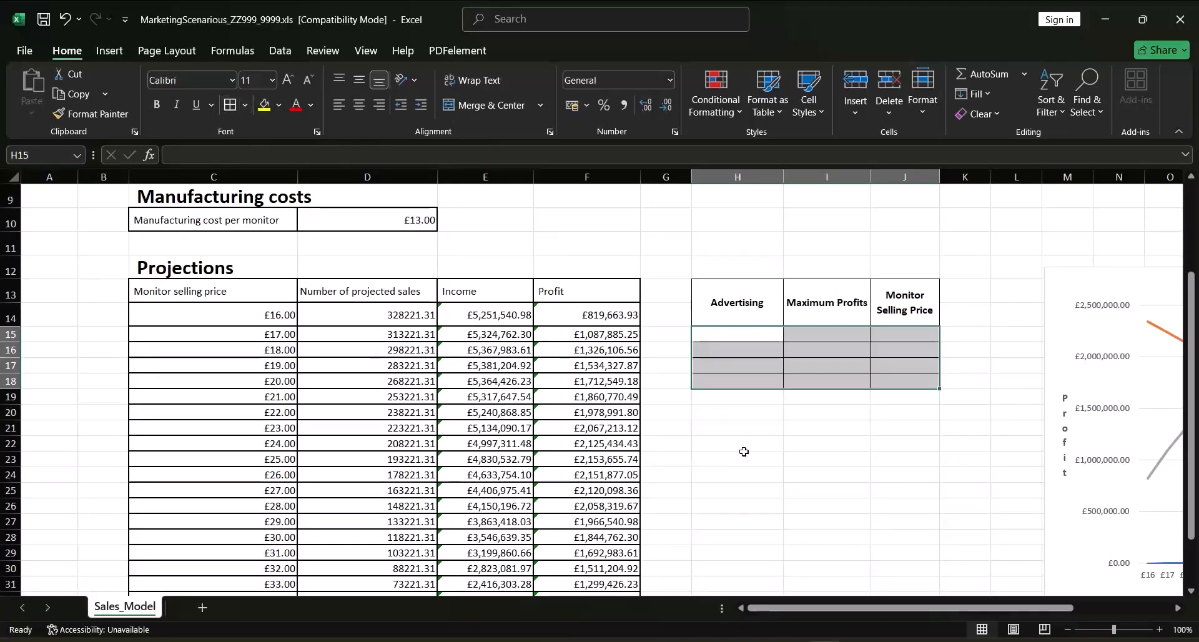
left_click(824, 429)
Enter the advertising amounts 15000, 16000, 17000 and 18000 in cells H15 to H18
mouse_move(1192, 382)
left_mouse_down()
mouse_move(1194, 356)
mouse_move(1192, 373)
left_mouse_up()
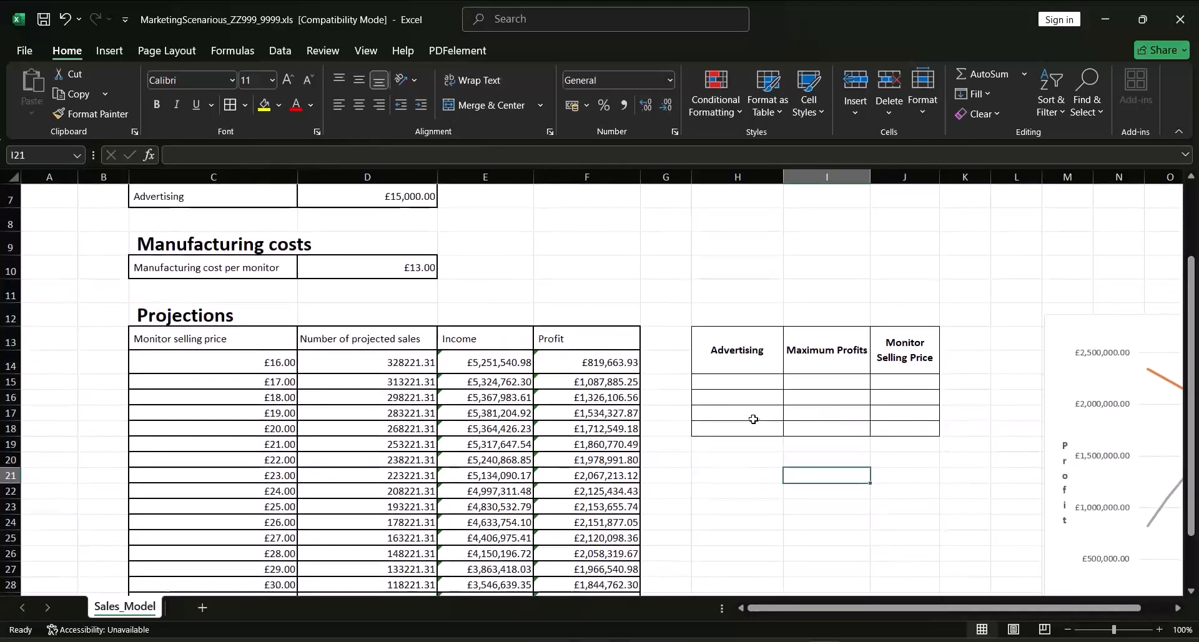
left_click(739, 378)
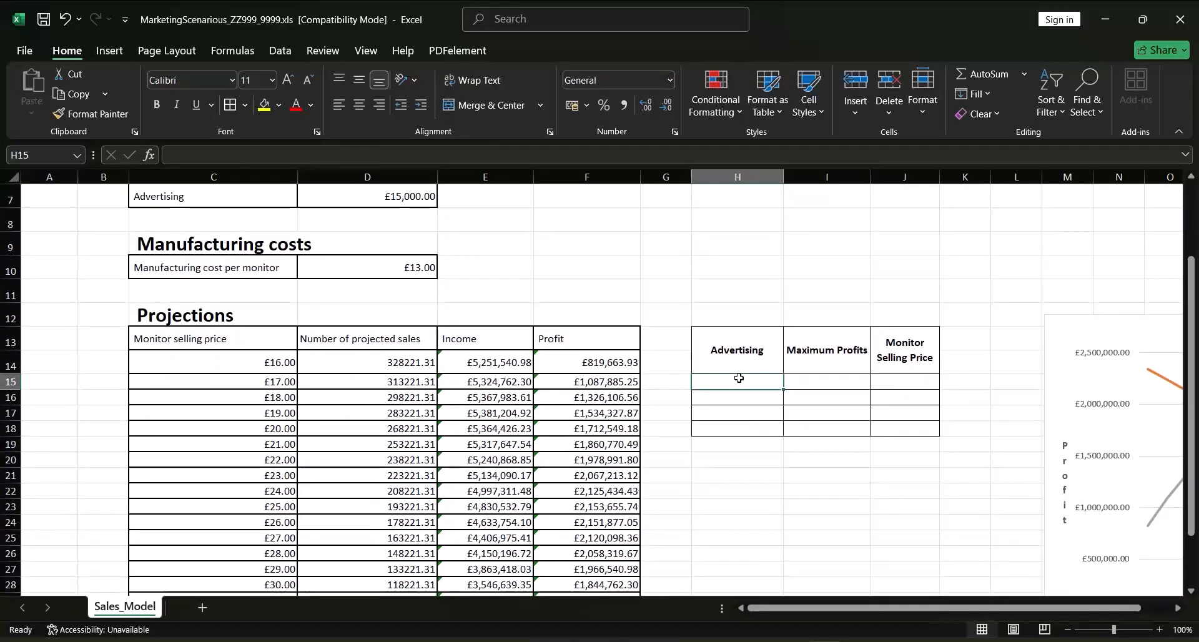
type("15000")
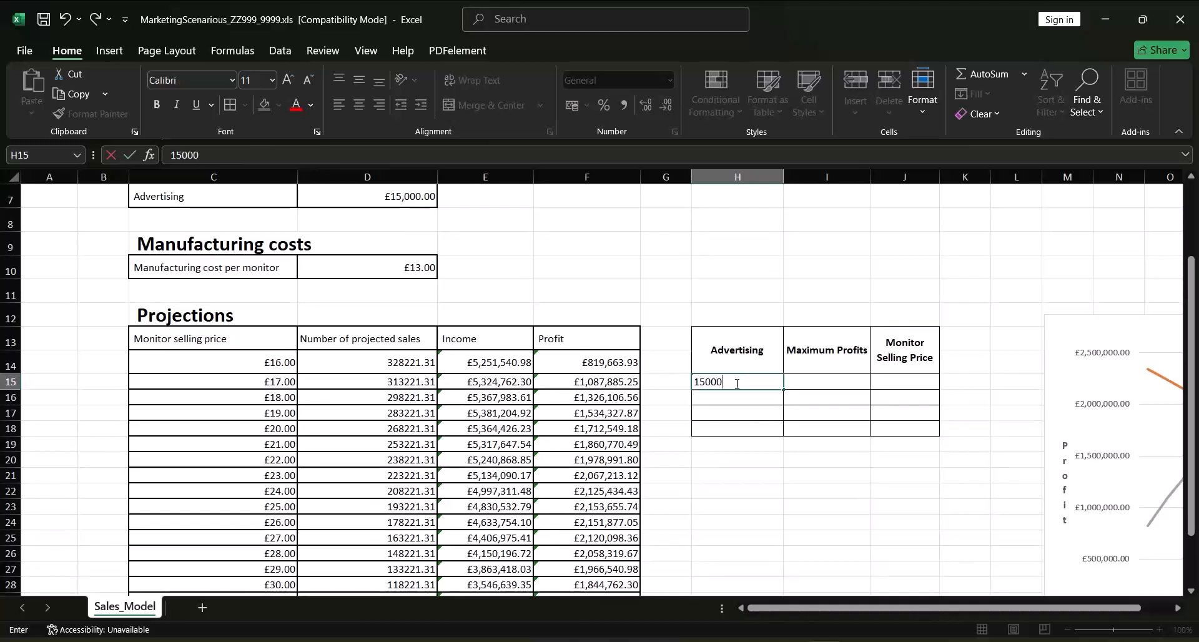
key("Return")
left_click(749, 383)
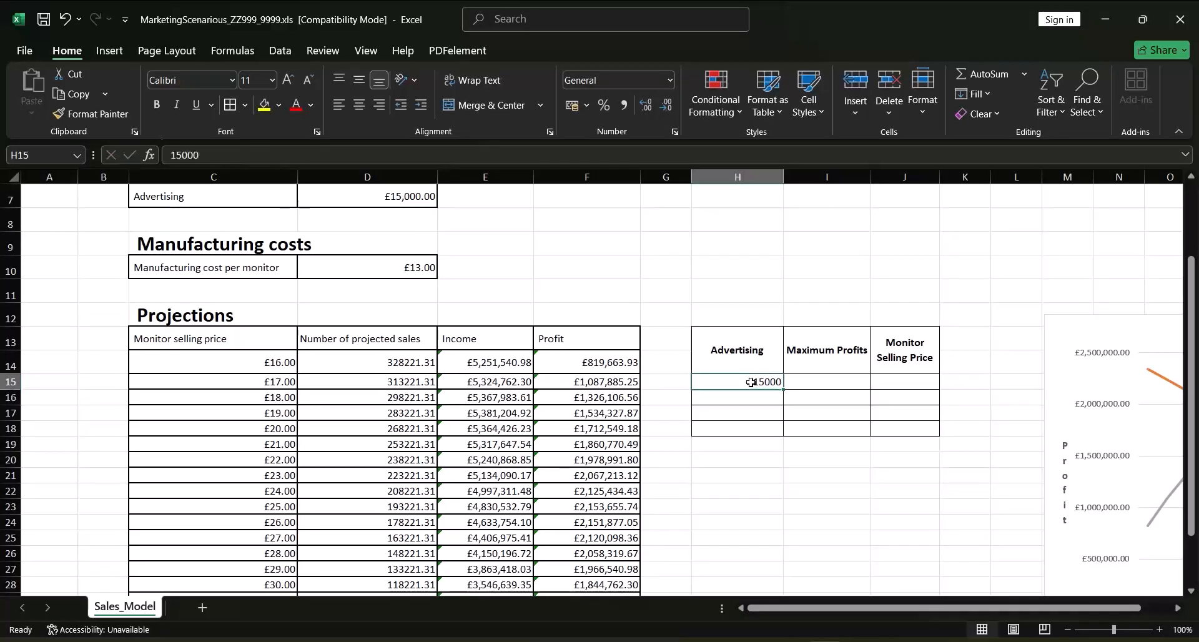
left_click(752, 406)
type("16000")
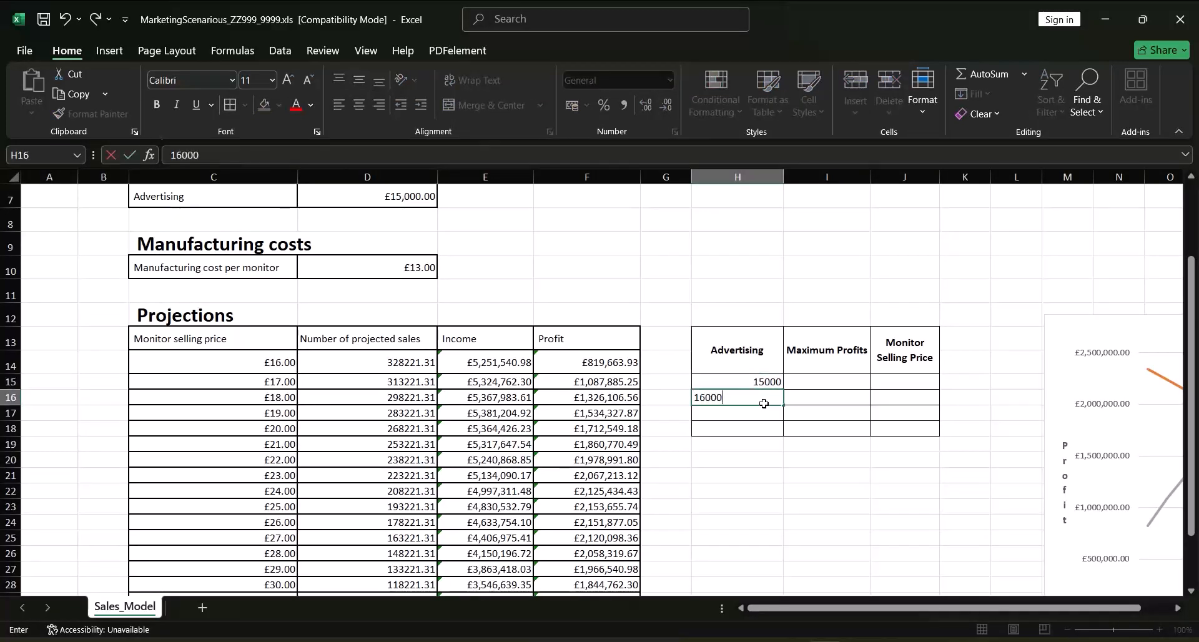
key("Return")
type("17000")
key("Return")
type("18000")
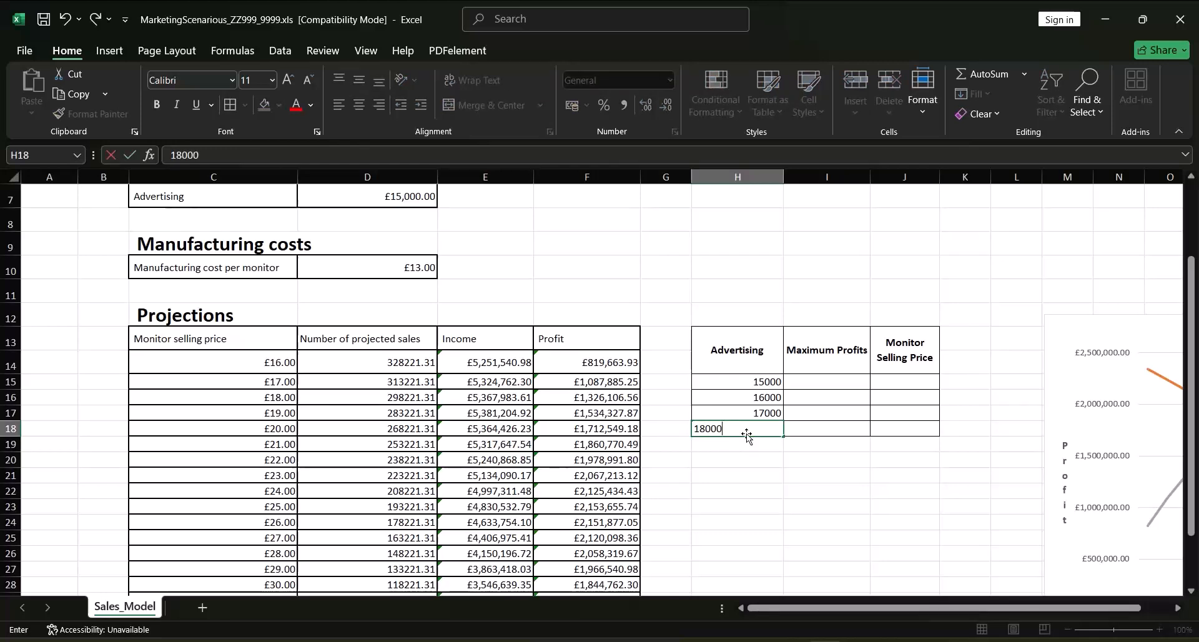
key("Return")
left_click_drag(1196, 429, 1168, 403)
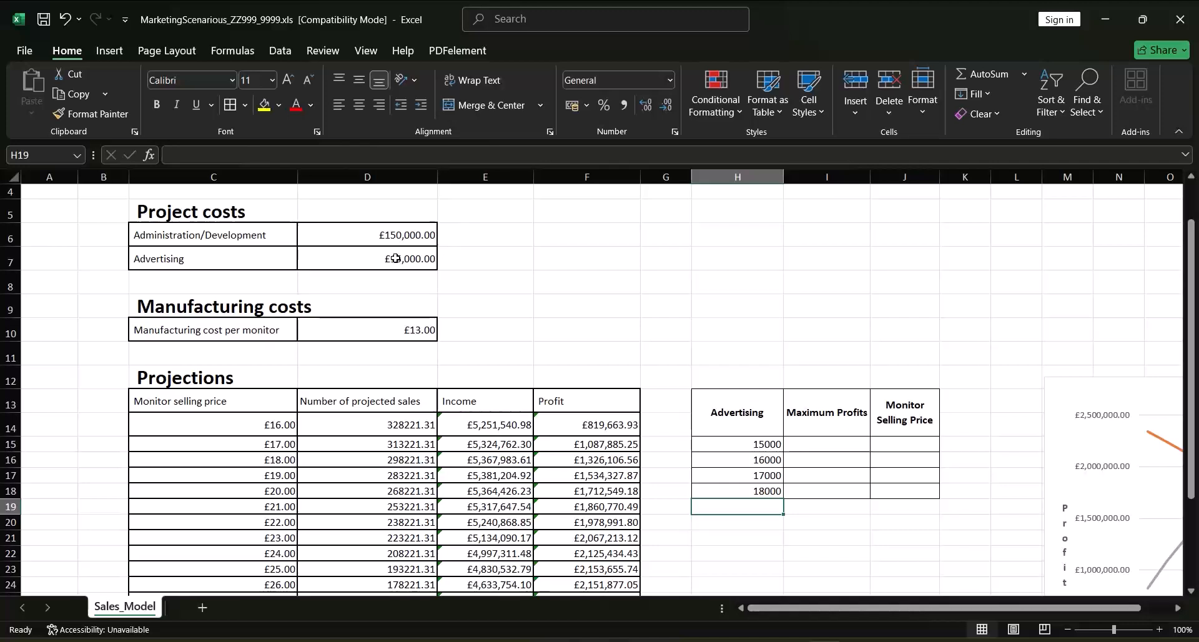
Copy the currency formatting of the Advertising cost in D7 to the advertising amounts in H15:H18
left_click(351, 260)
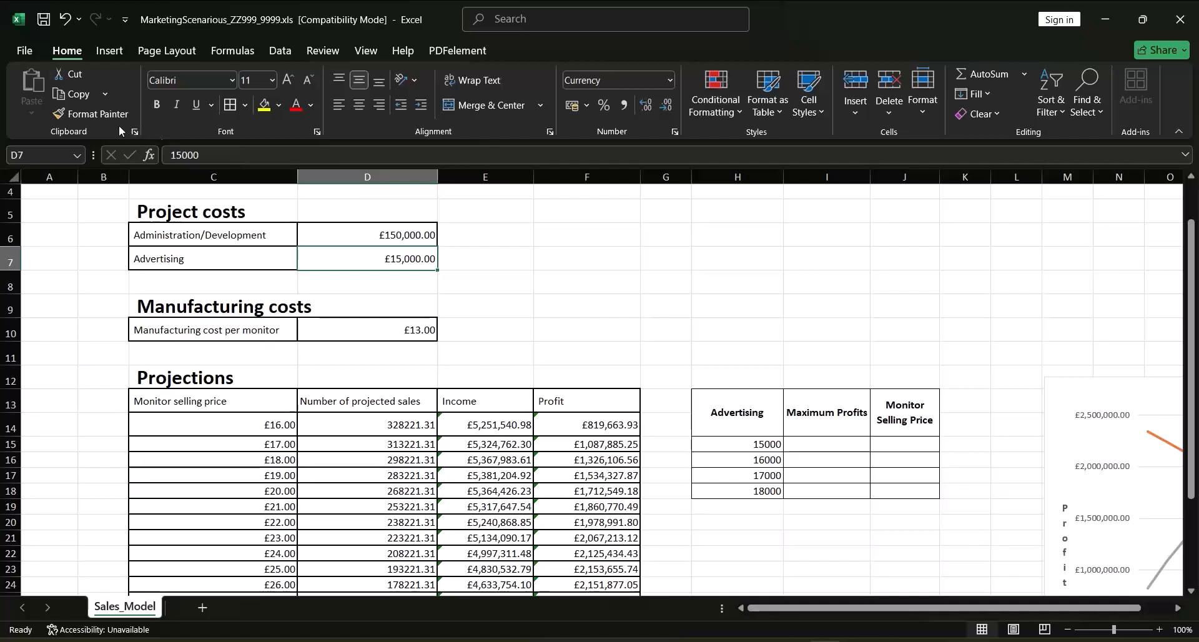
left_click(92, 113)
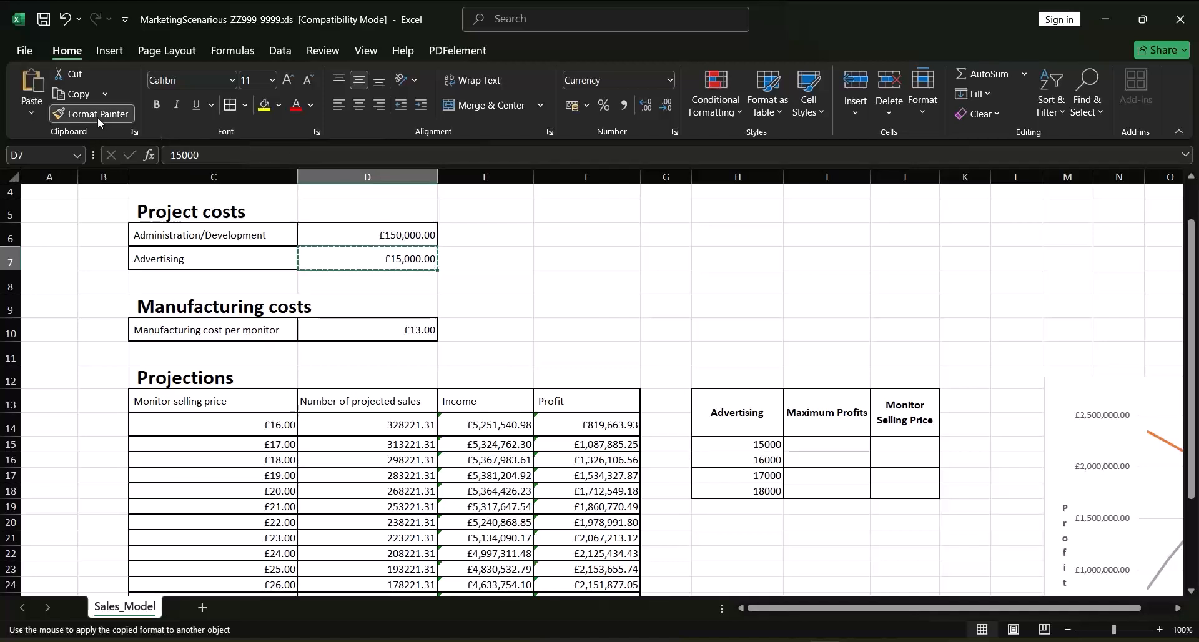
left_click(728, 444)
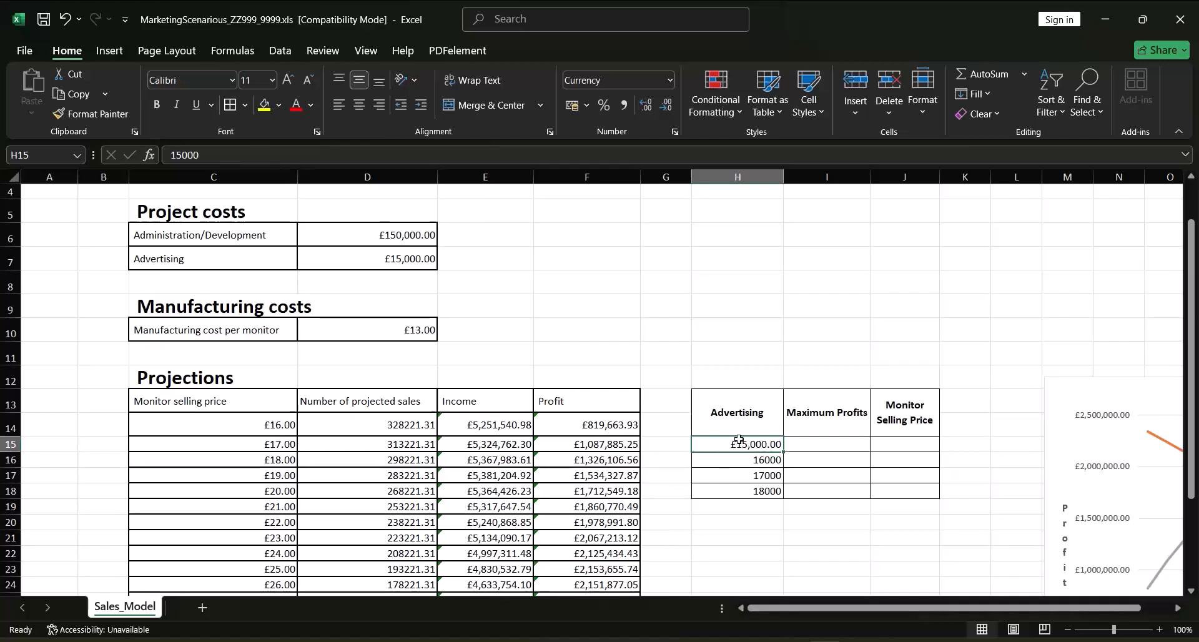
left_click(99, 113)
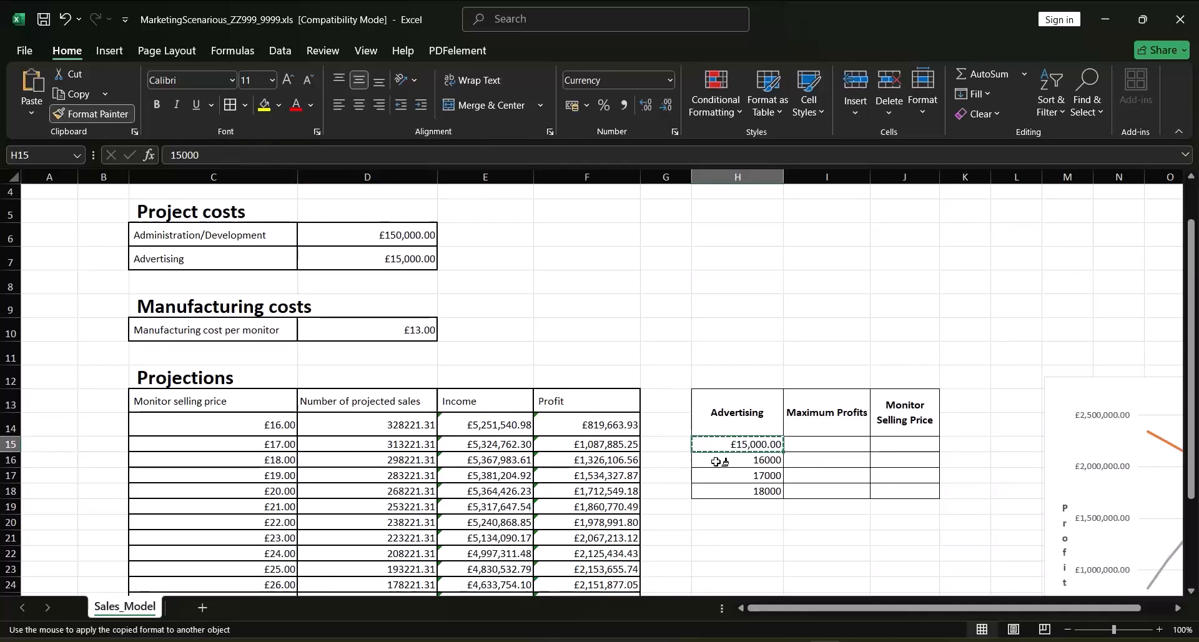
left_click_drag(714, 463, 716, 491)
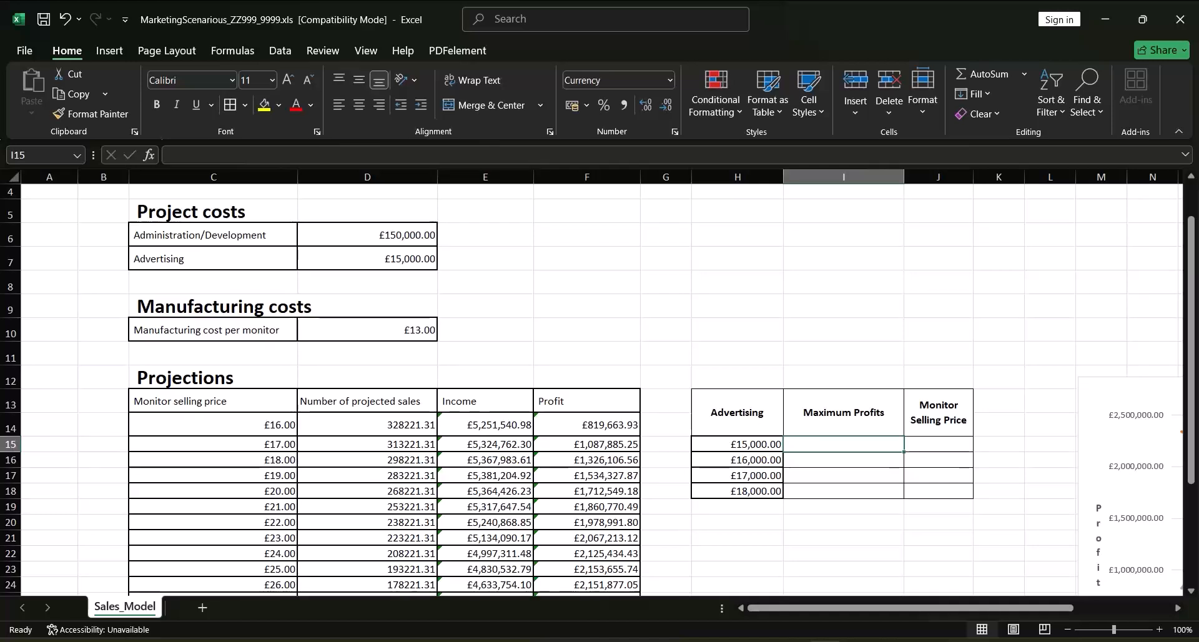
Apply a top 1 conditional formatting rule with Light Red Fill with Dark Red Text to the Profit values in F14:F33
left_click_drag(1190, 285, 1185, 378)
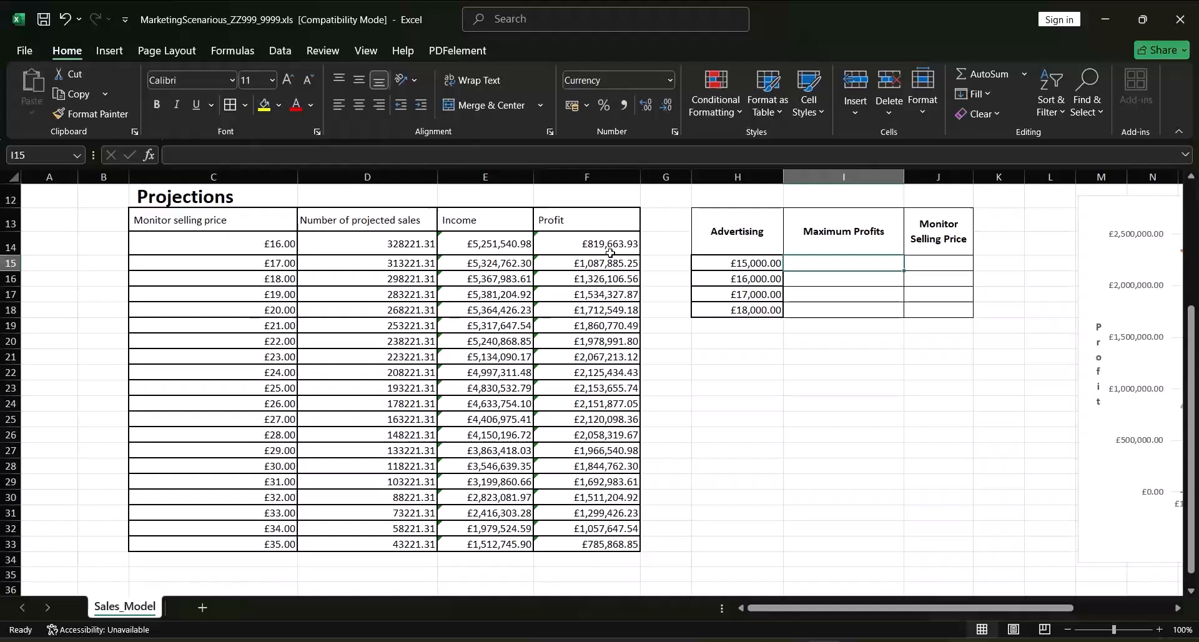
left_click_drag(591, 245, 581, 540)
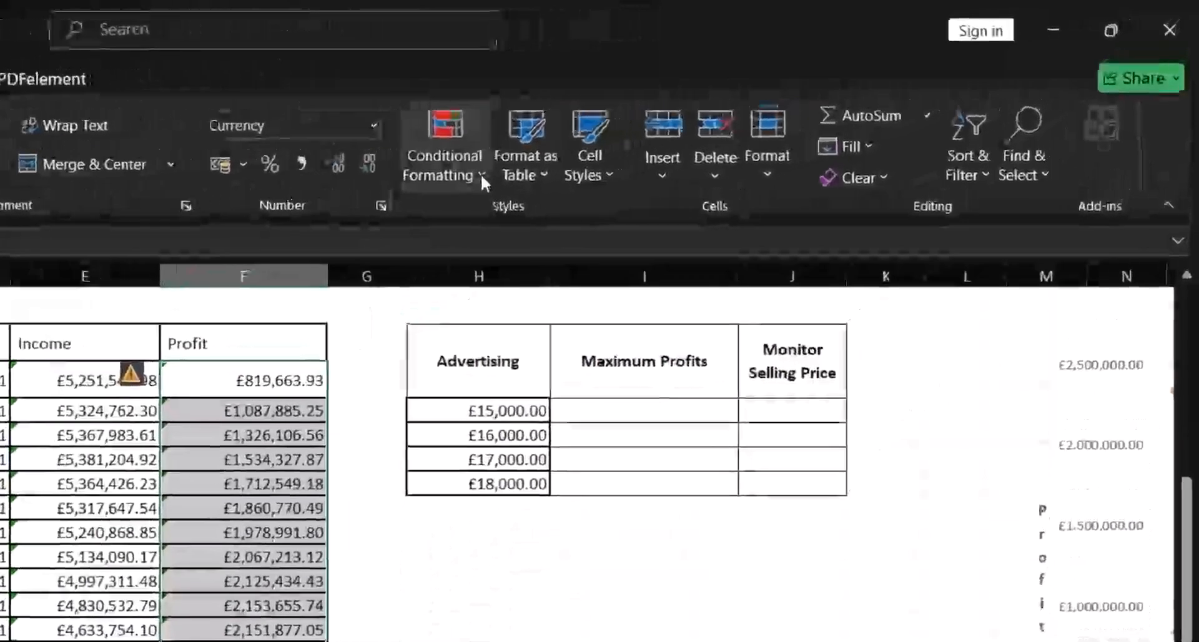
left_click(740, 114)
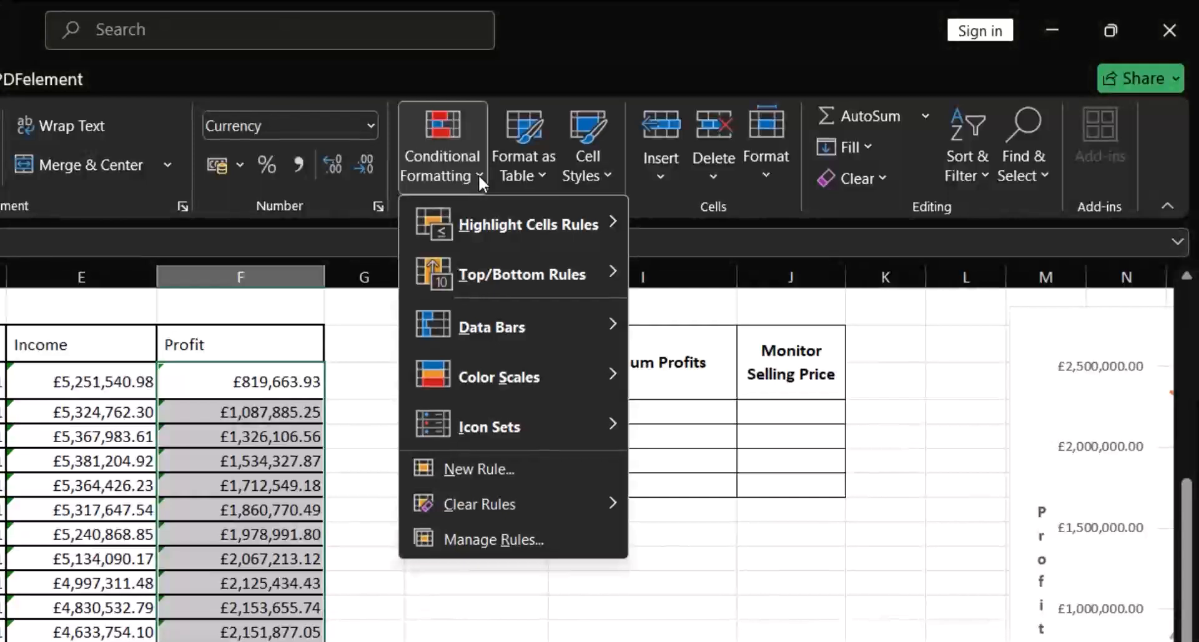
mouse_move(472, 275)
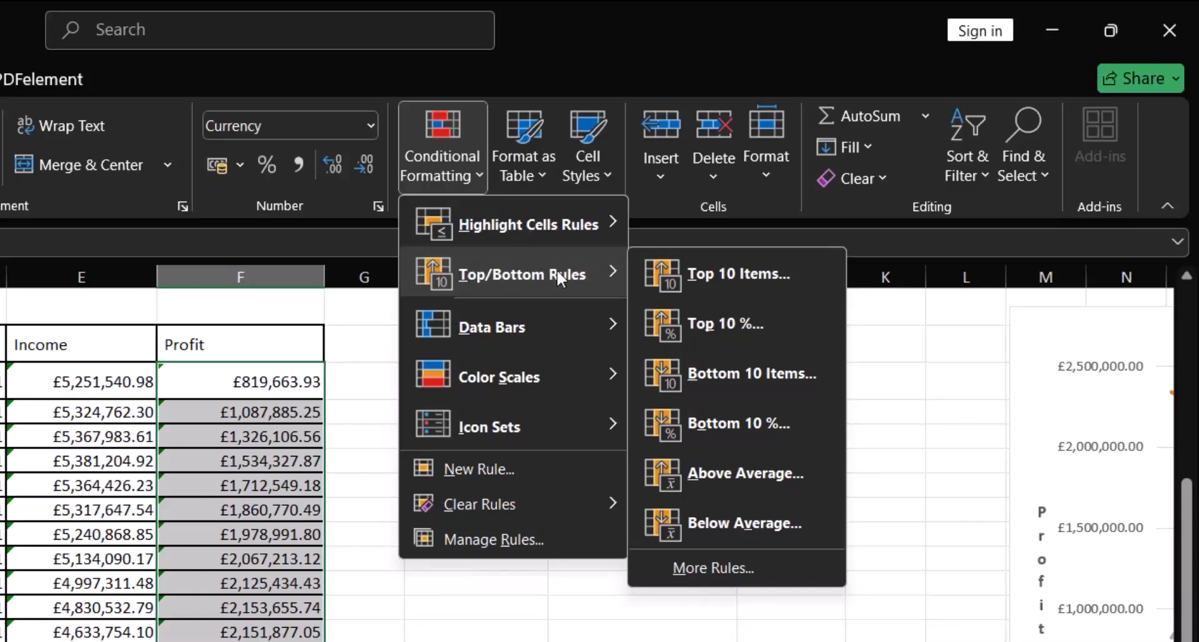
left_click(702, 273)
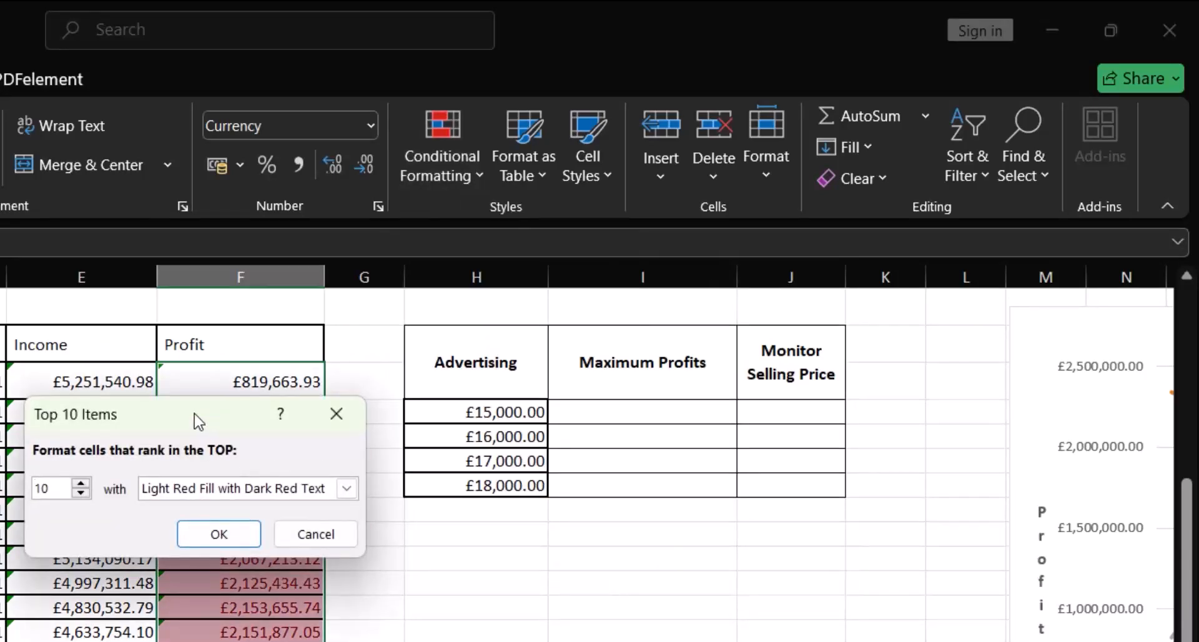
left_click_drag(193, 414, 380, 293)
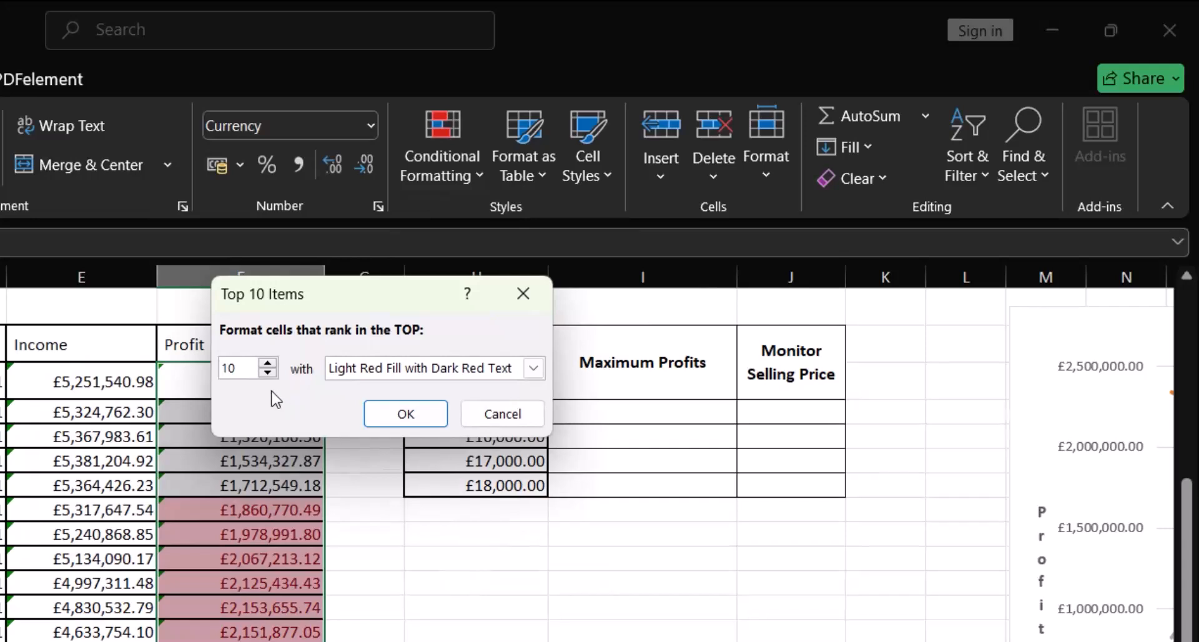
left_click(268, 373)
left_click(268, 373)
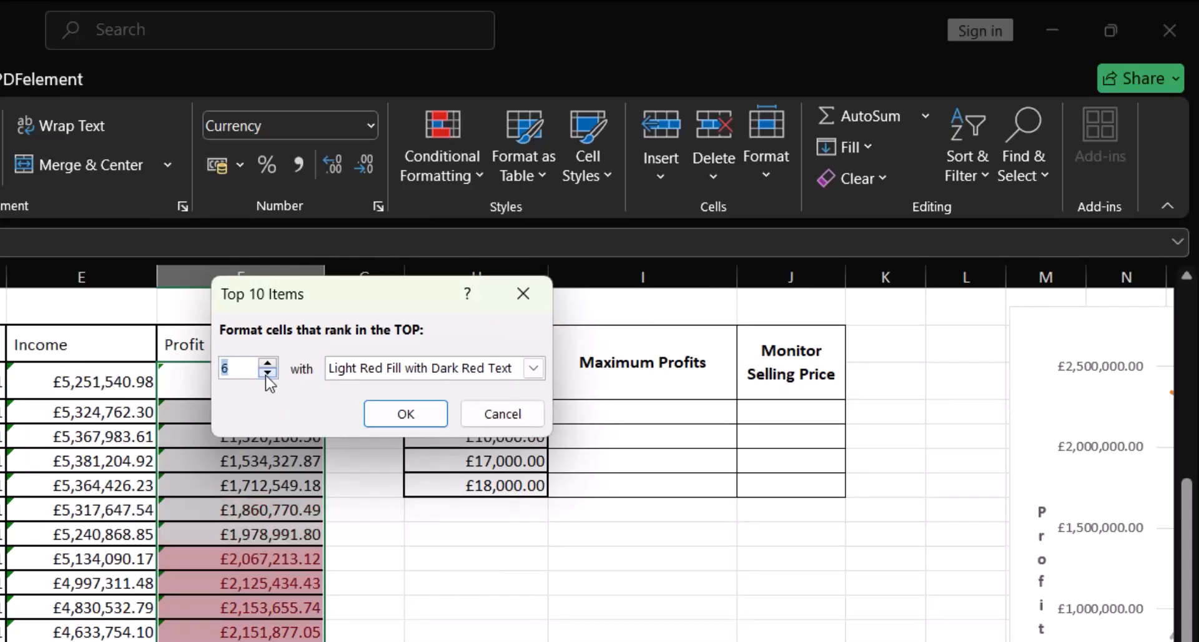
left_click(267, 373)
left_click(268, 373)
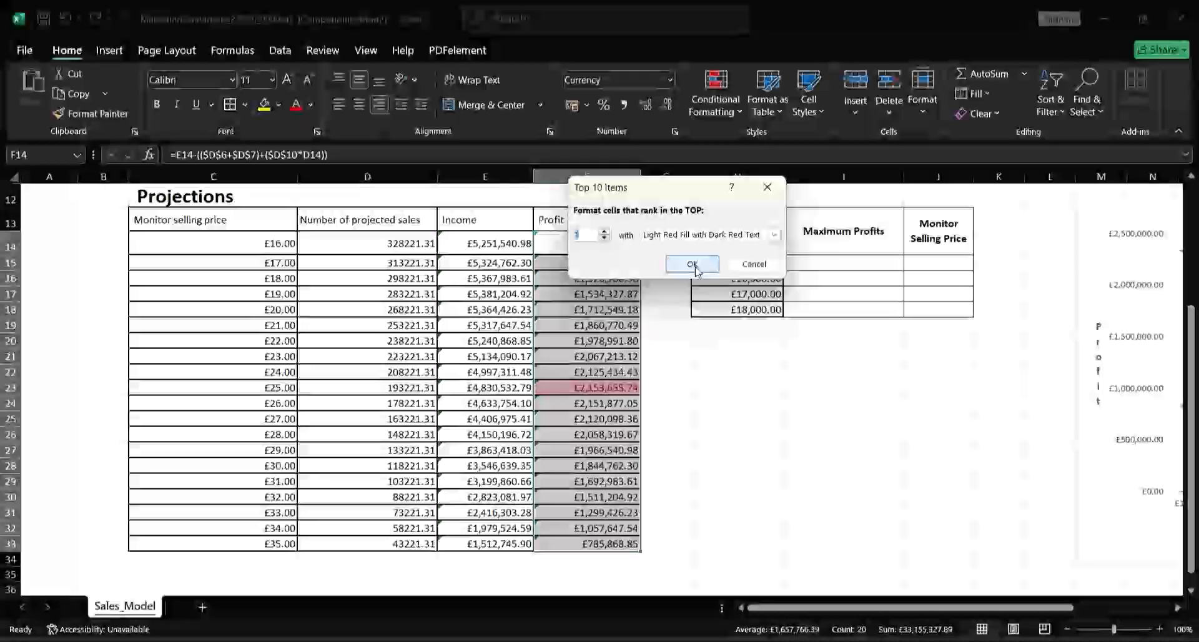
left_click(694, 265)
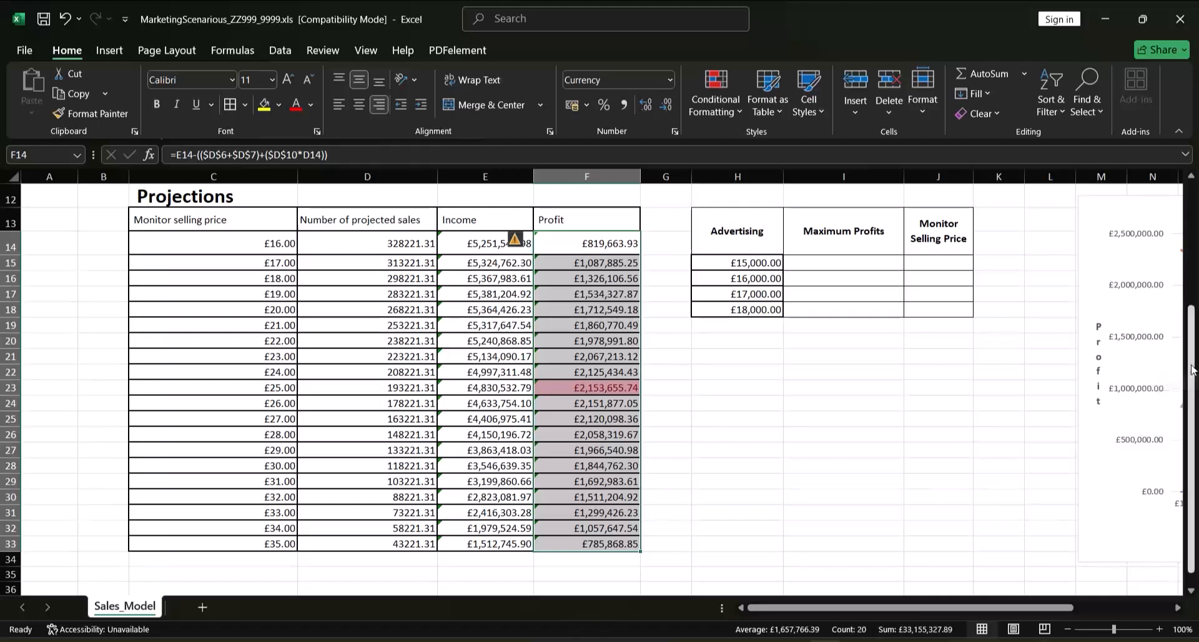
Format the empty Maximum Profits and Monitor Selling Price cells I15:J18 as Currency
left_click_drag(1192, 378, 1177, 344)
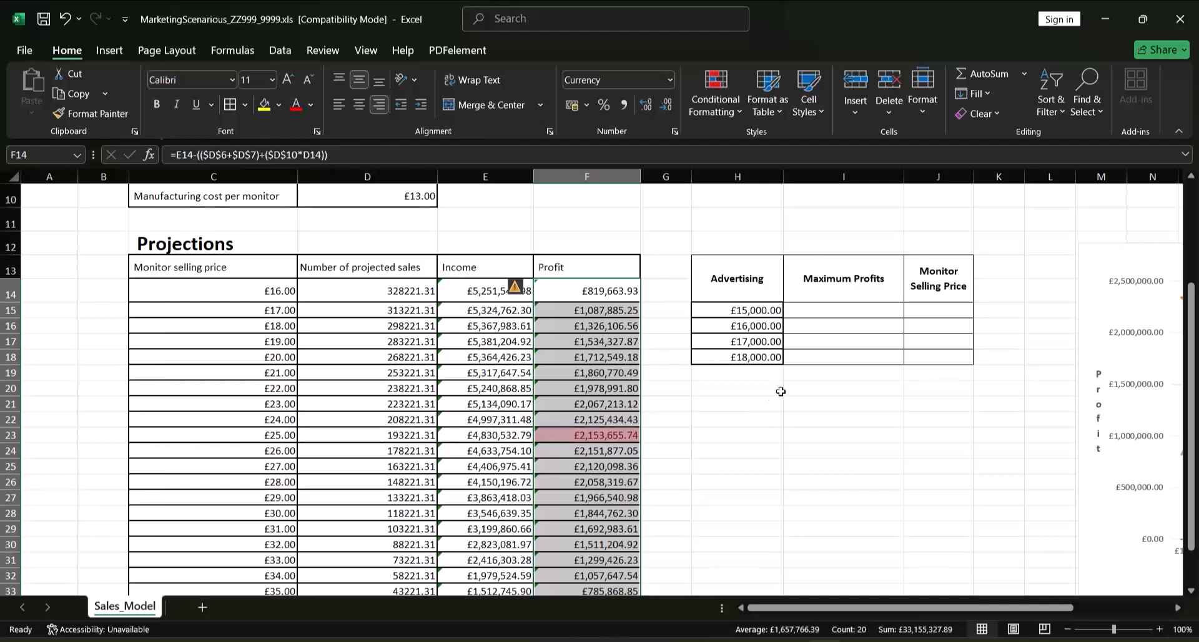
left_click(806, 310)
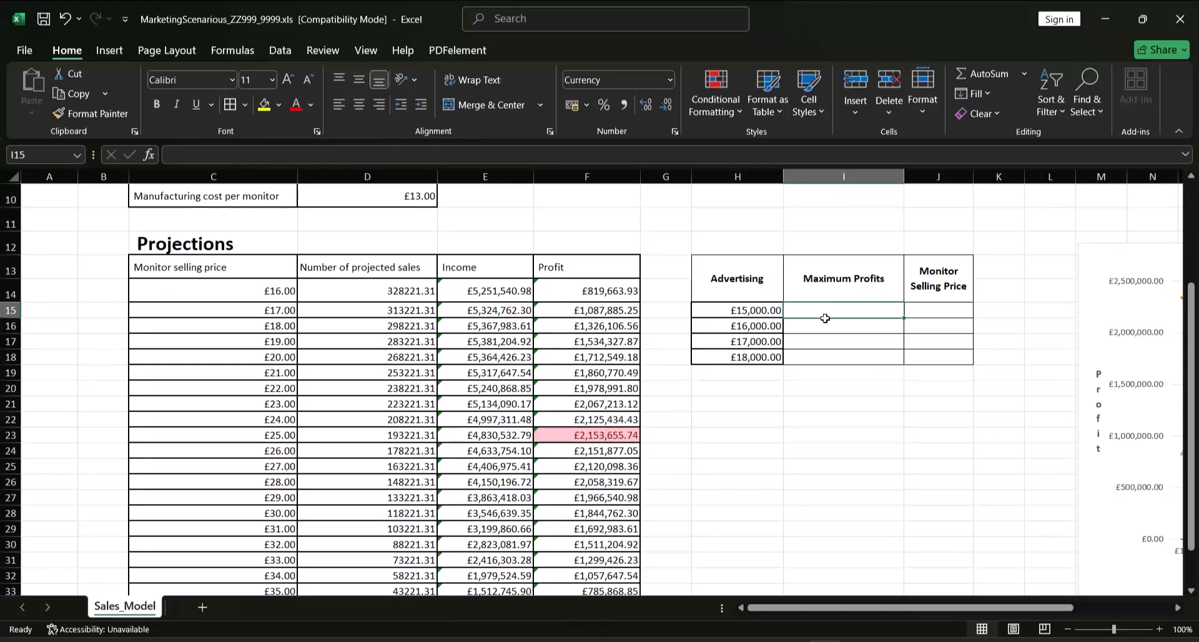
left_click_drag(825, 318, 920, 353)
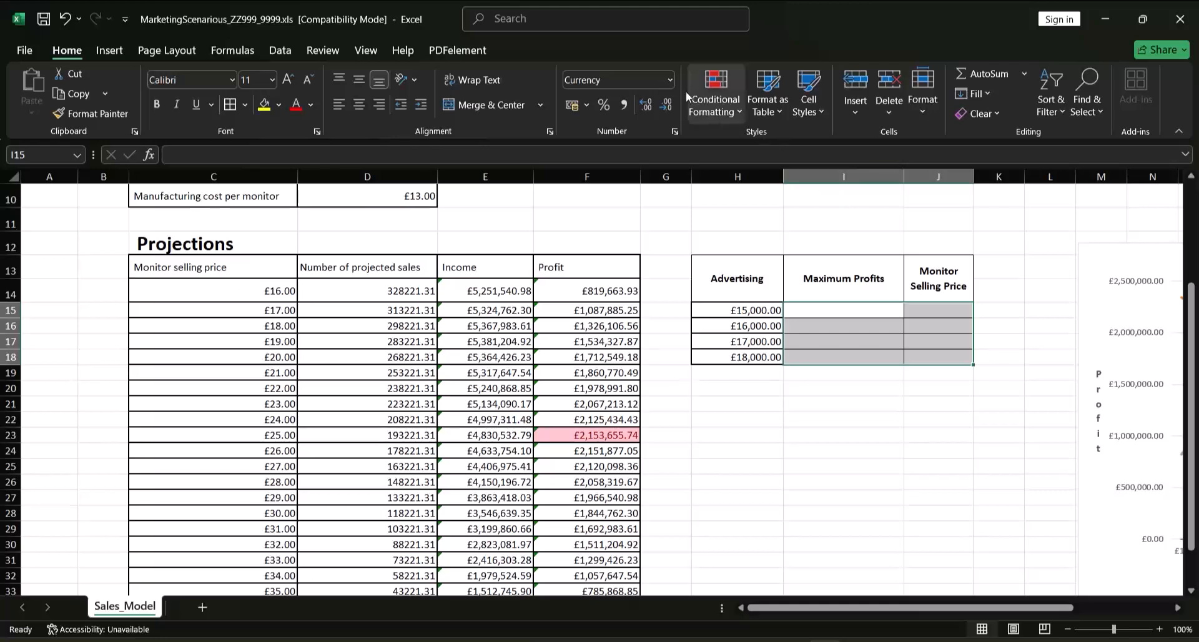
left_click(670, 81)
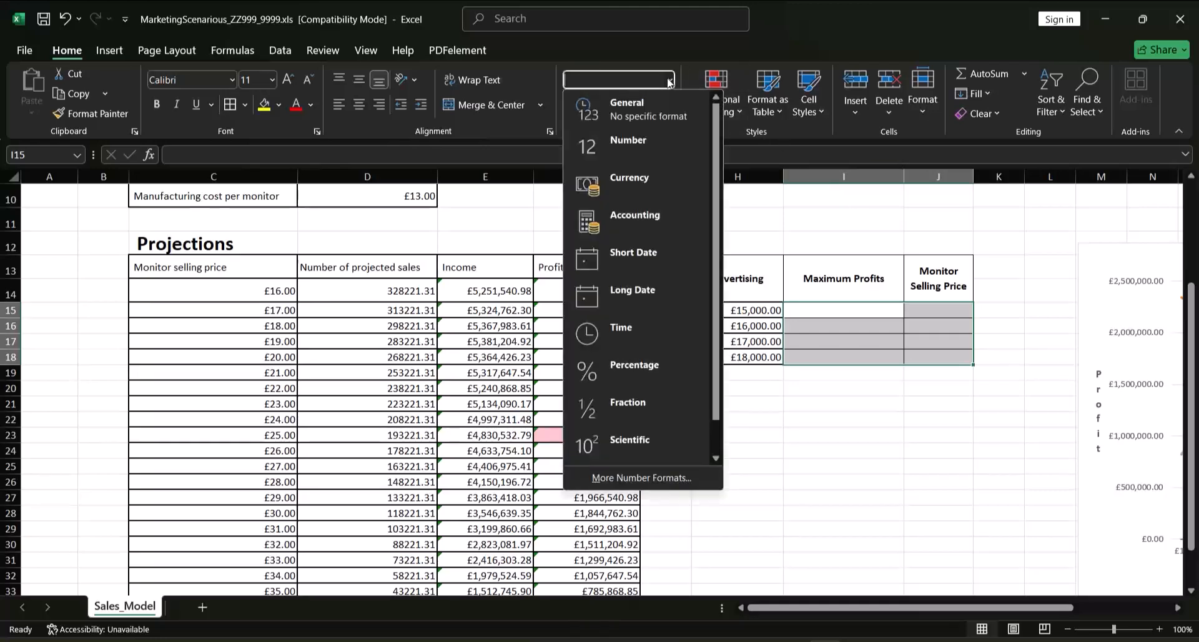
left_click(624, 185)
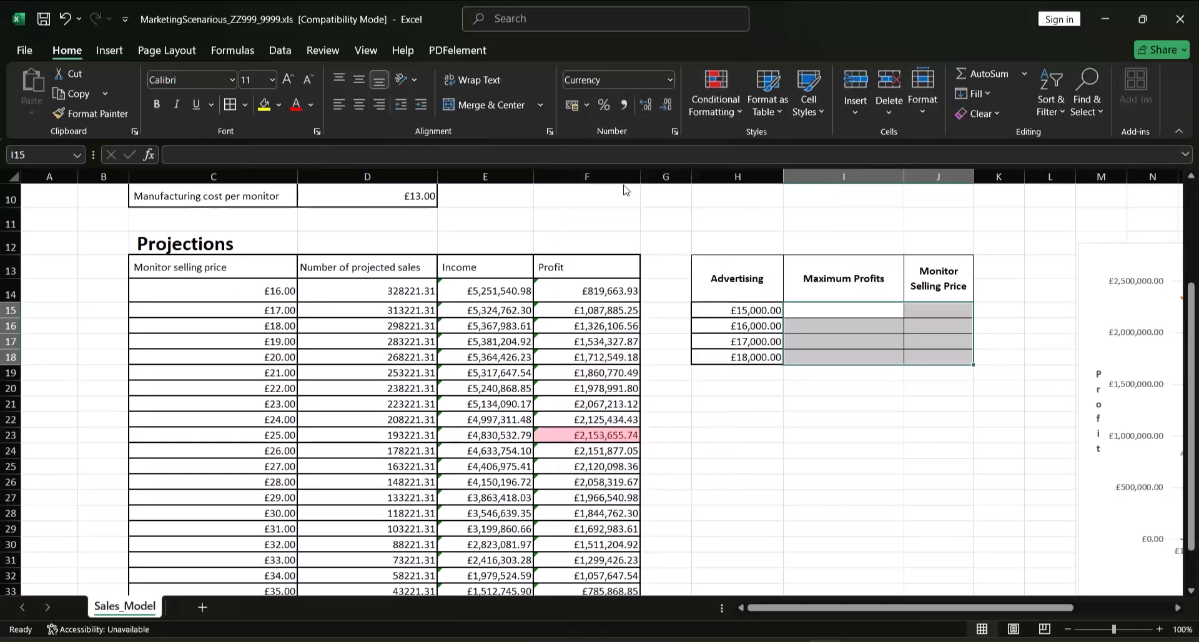
Fill in the £15,000 advertising row with maximum profit 2,153,655.74 in I15 and monitor selling price 25 in J15
left_click(839, 314)
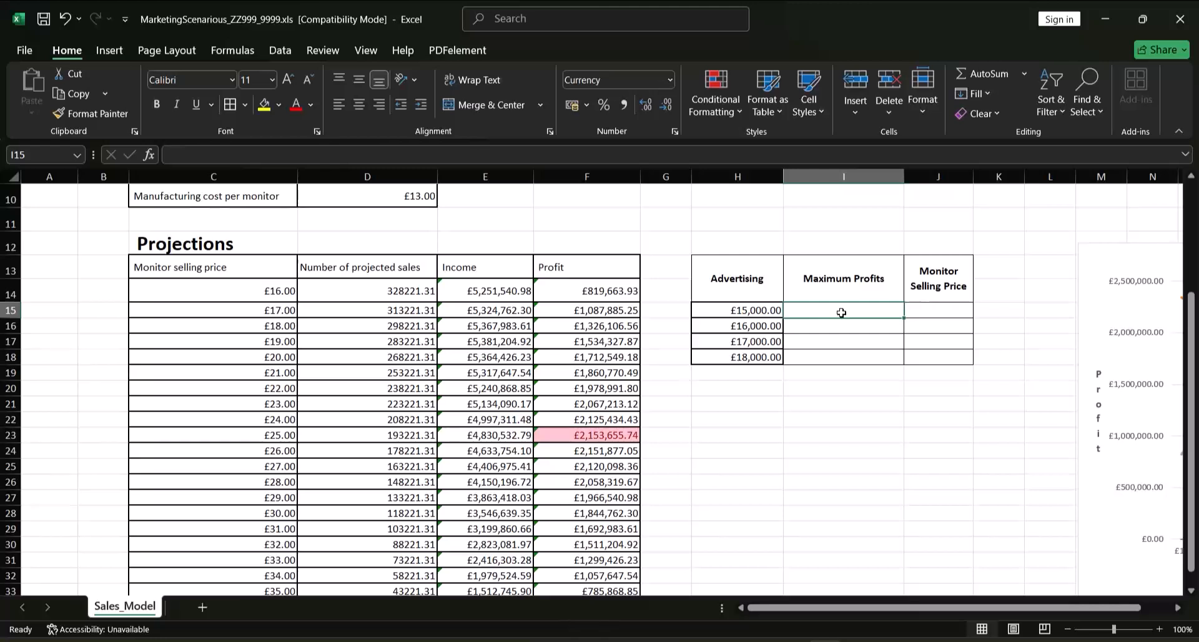
type("2")
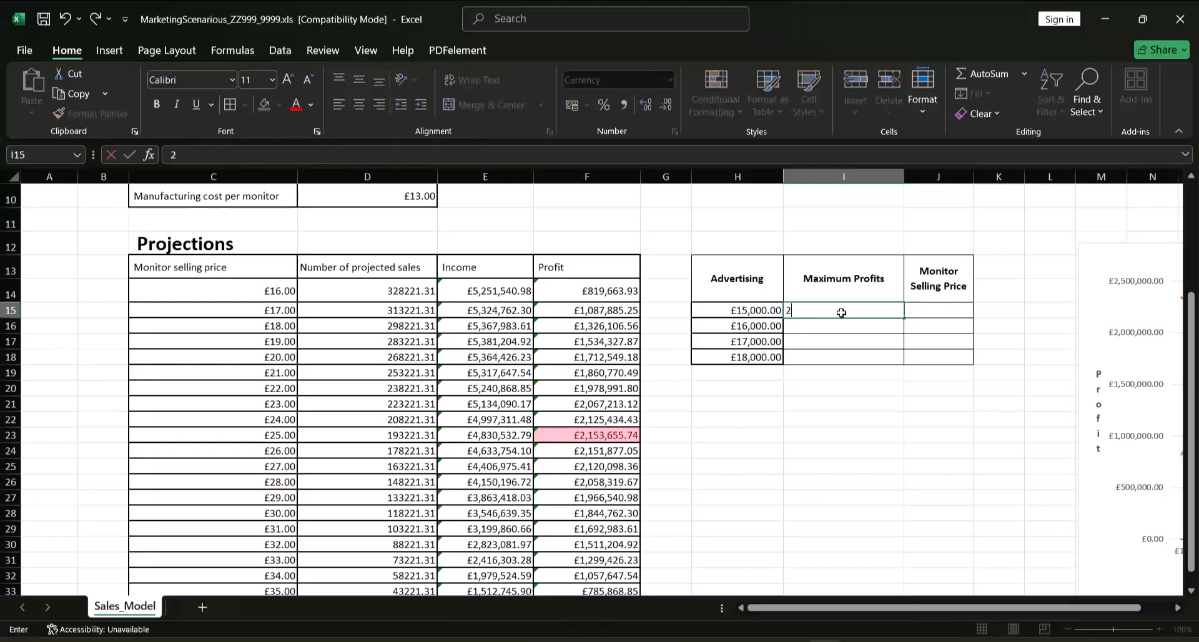
type(",153,655.74")
key("Tab")
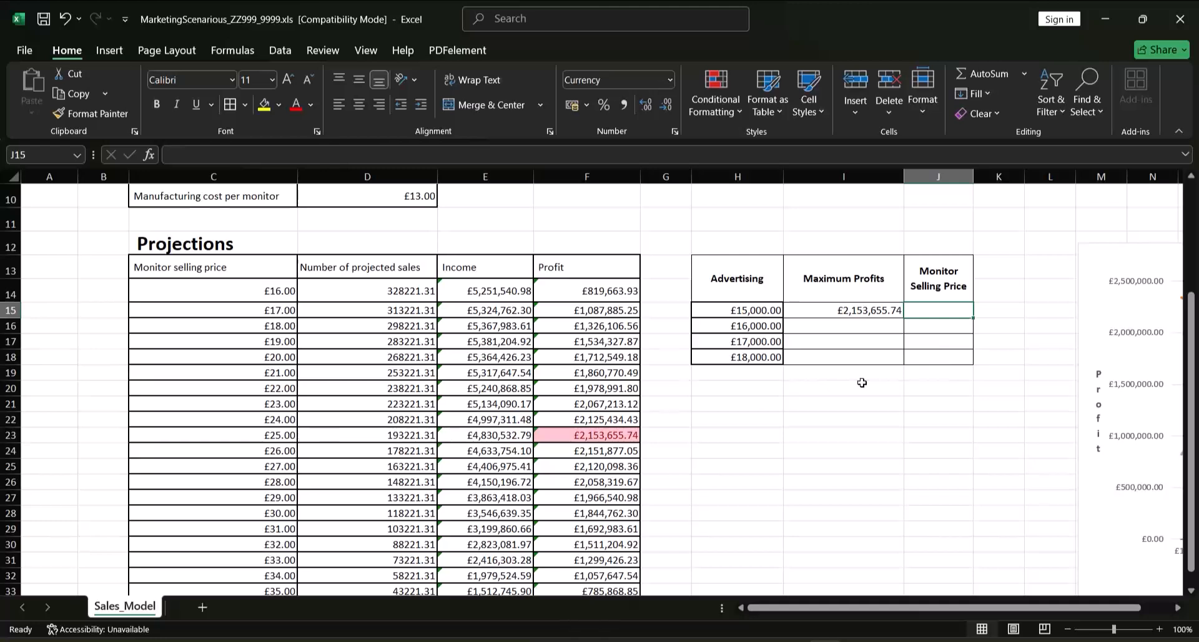
type("25")
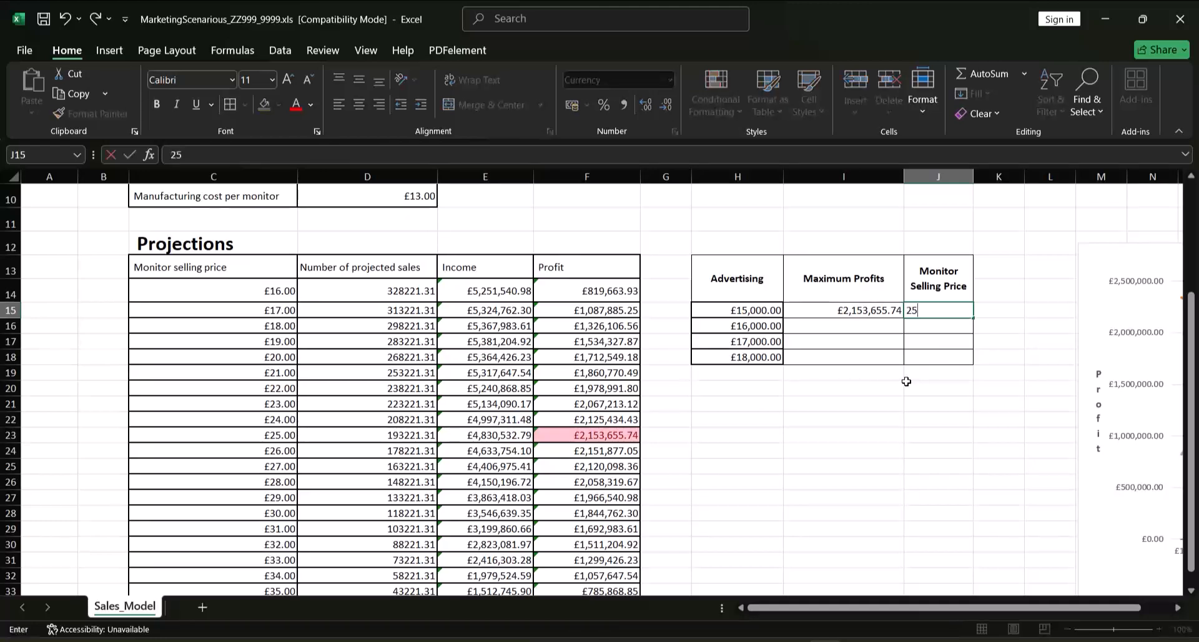
key("Tab")
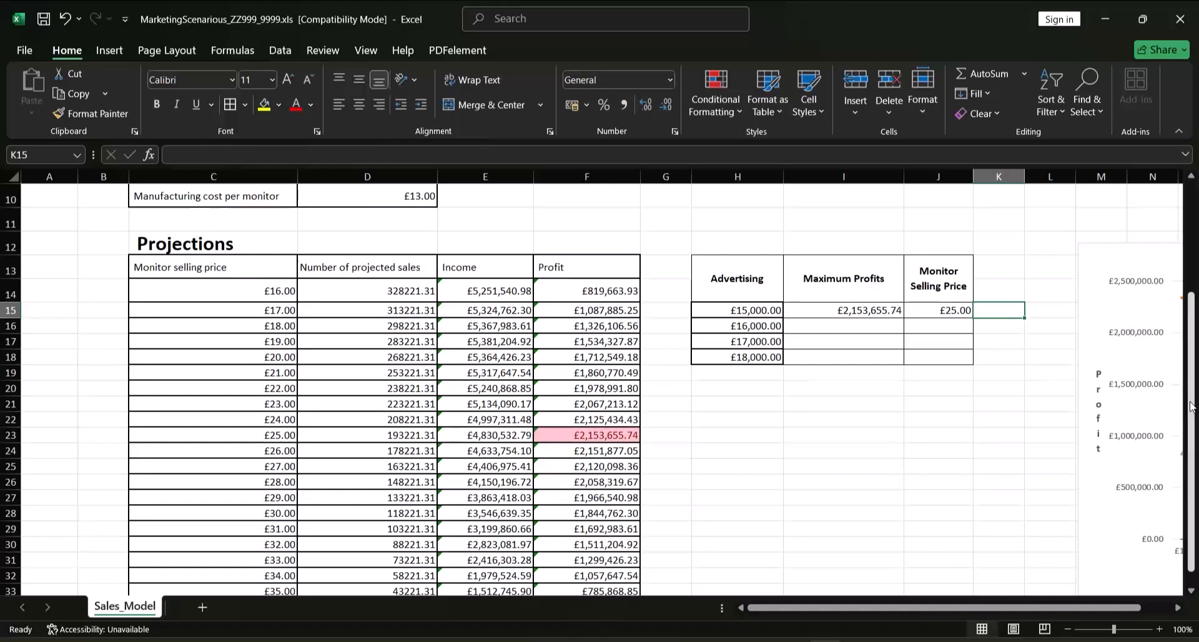
Set the Advertising project cost in D7 to 16000
left_click_drag(1192, 408, 1192, 374)
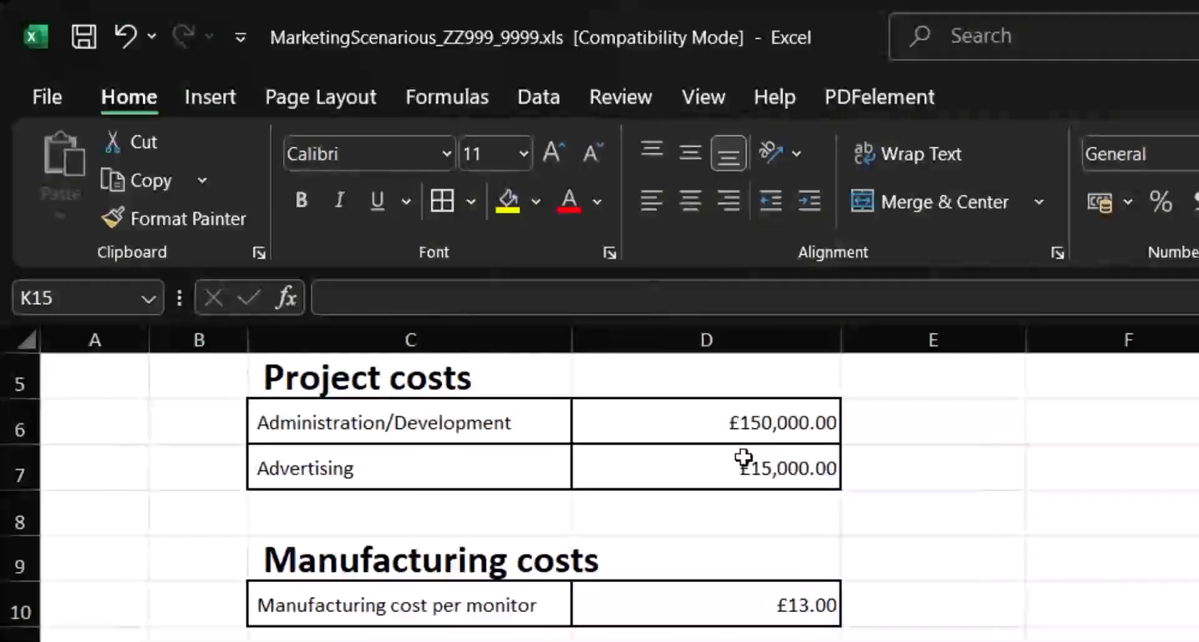
left_click(387, 238)
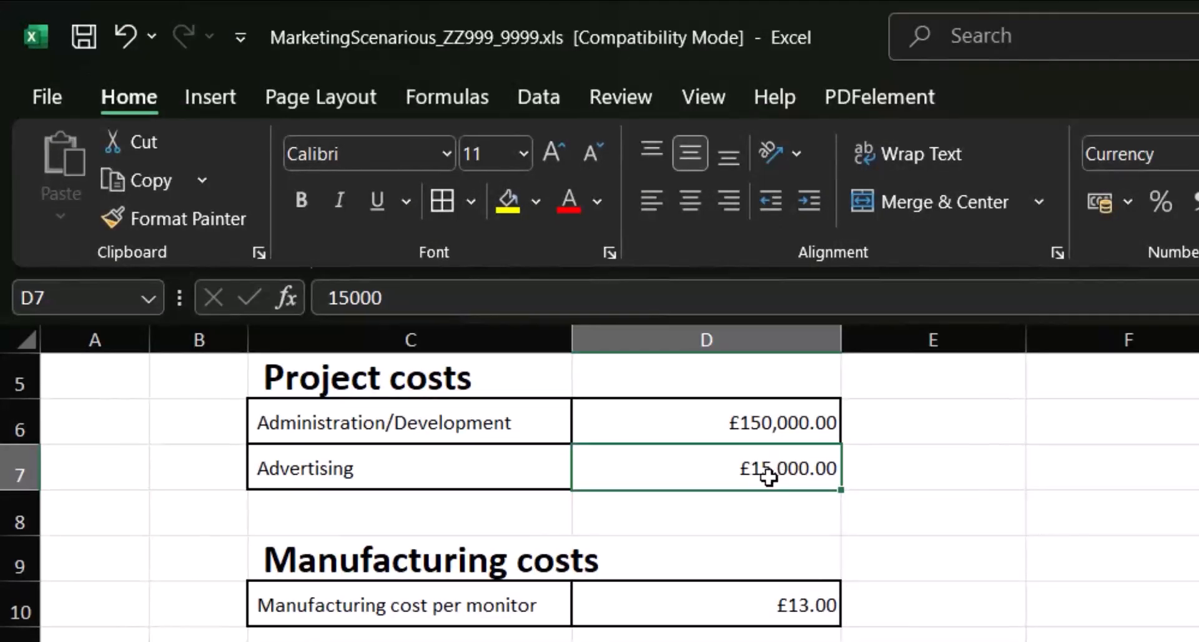
double_click(768, 476)
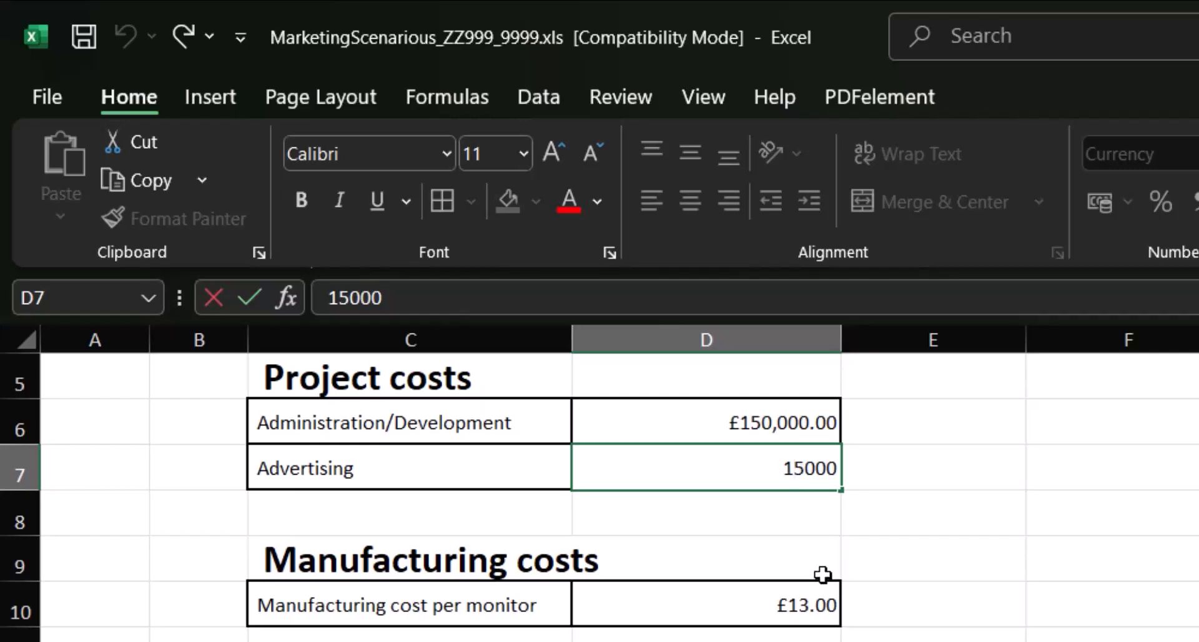
key("Delete")
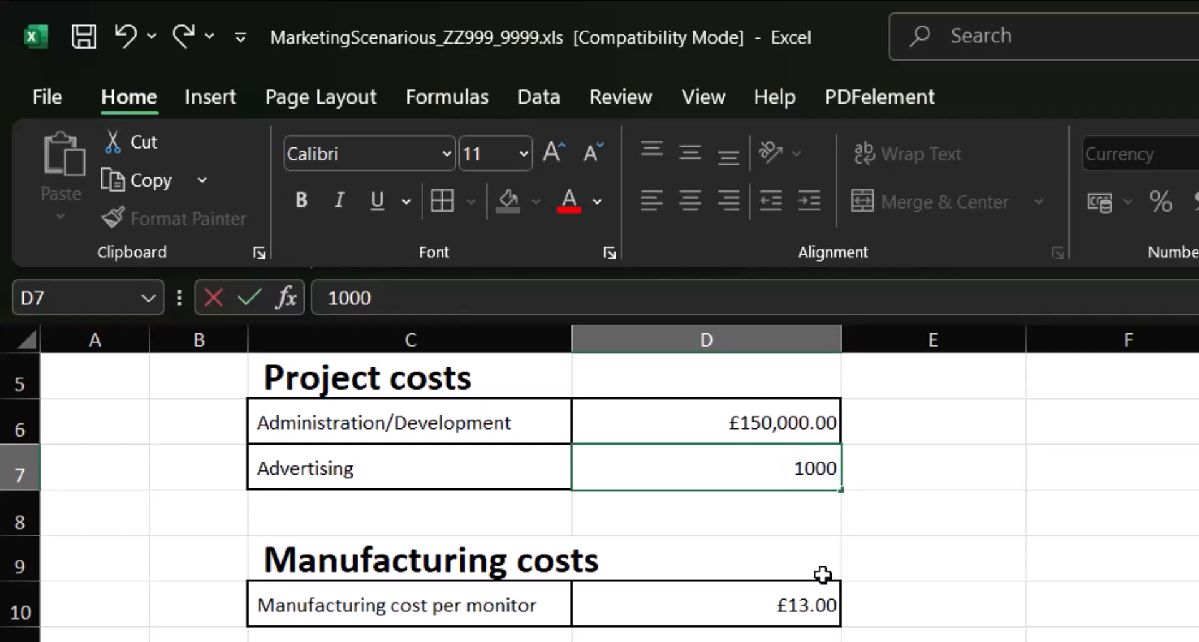
type("6")
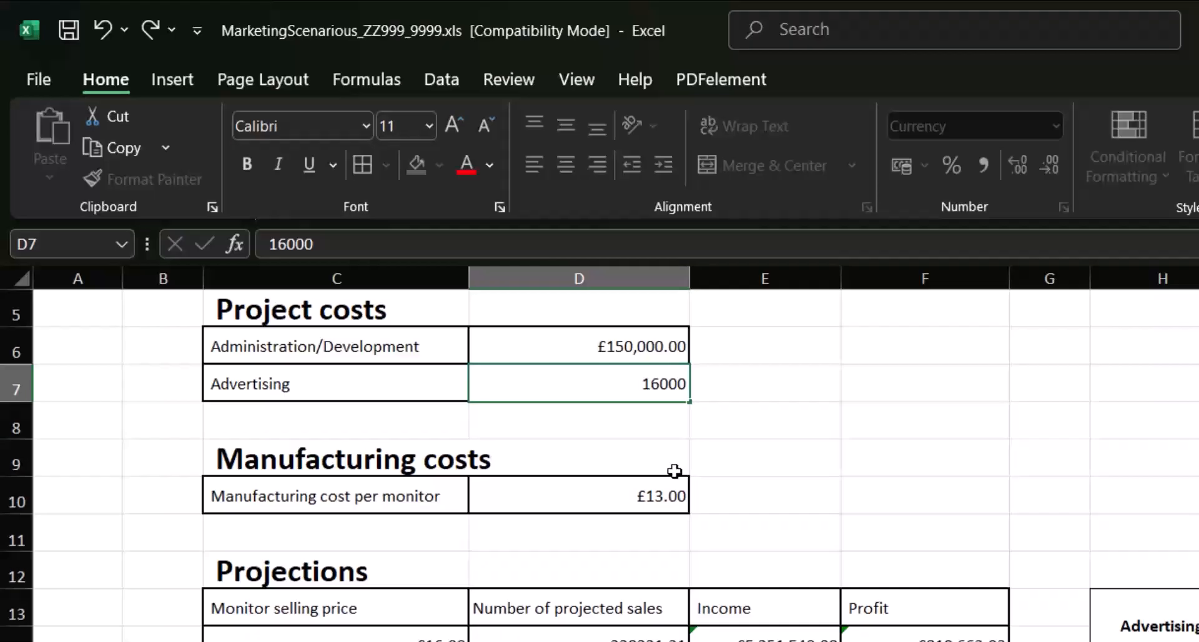
key("Return")
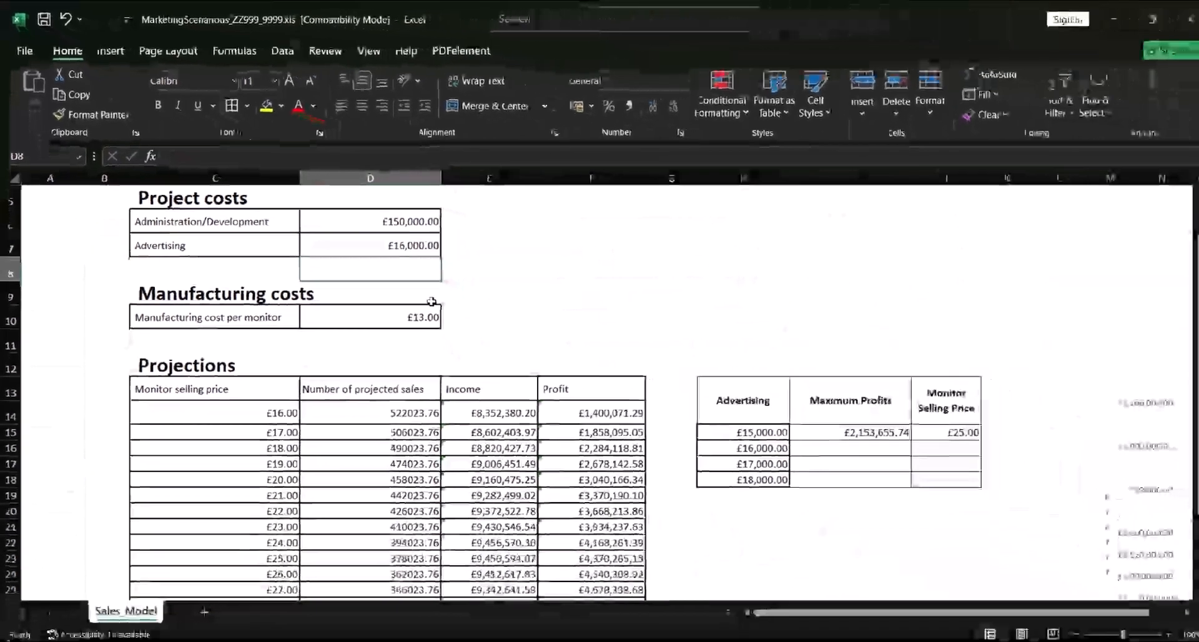
Fill in the £16,000 advertising row with maximum profit 4910427.73 in I16 and monitor selling price 31 in J16
left_click_drag(1190, 323, 1189, 397)
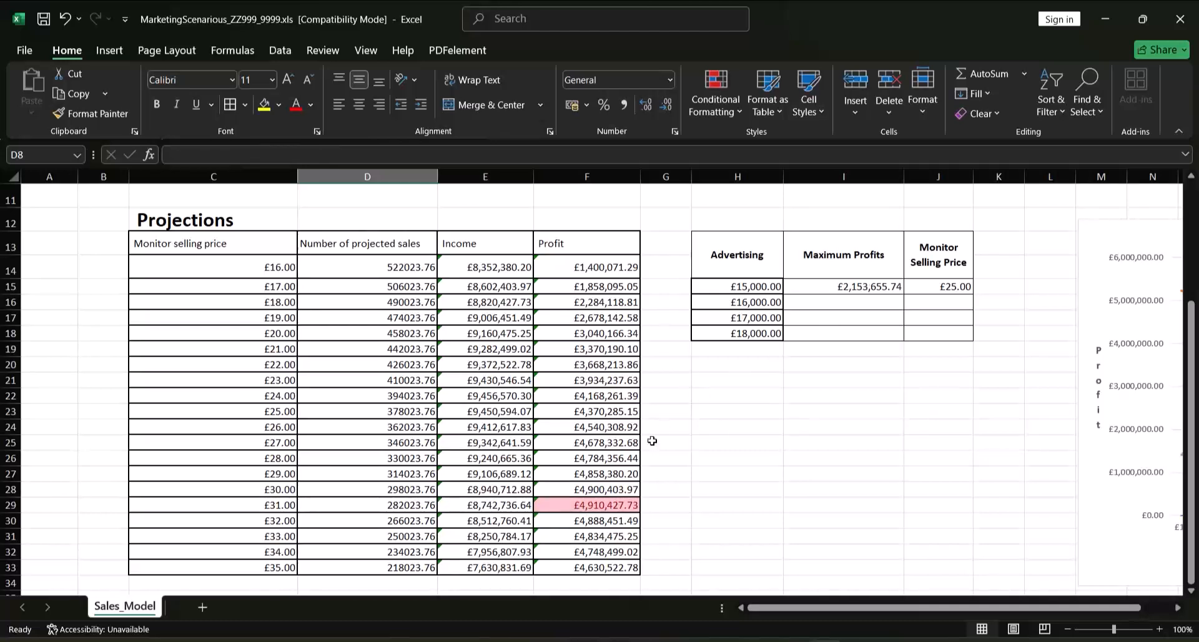
left_click(806, 305)
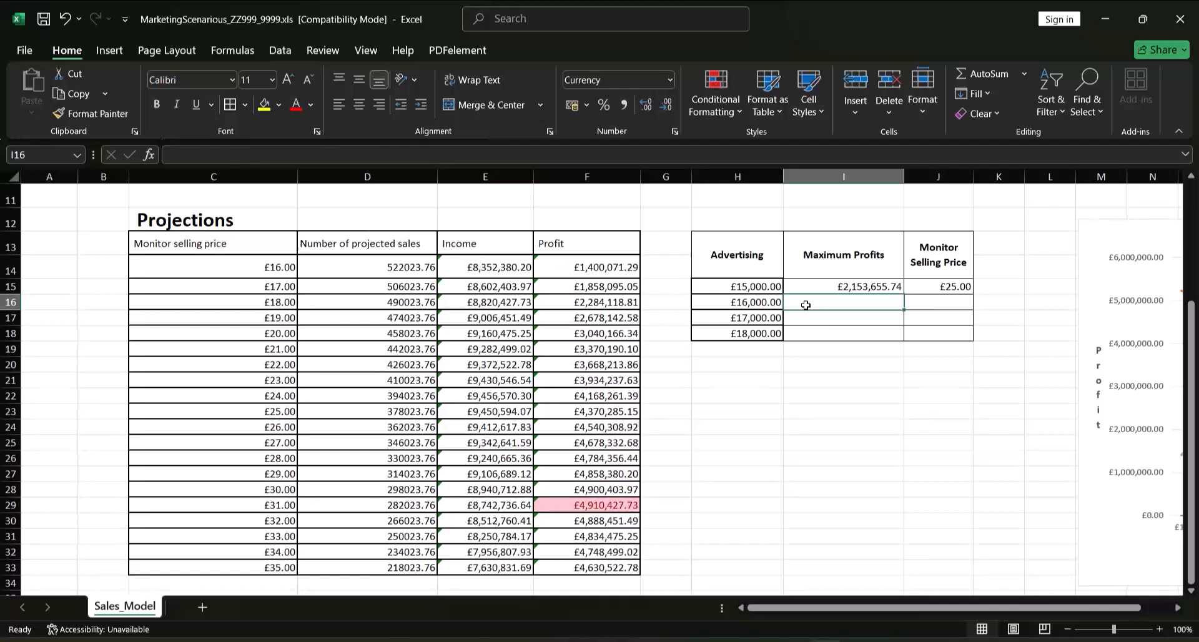
type("4910")
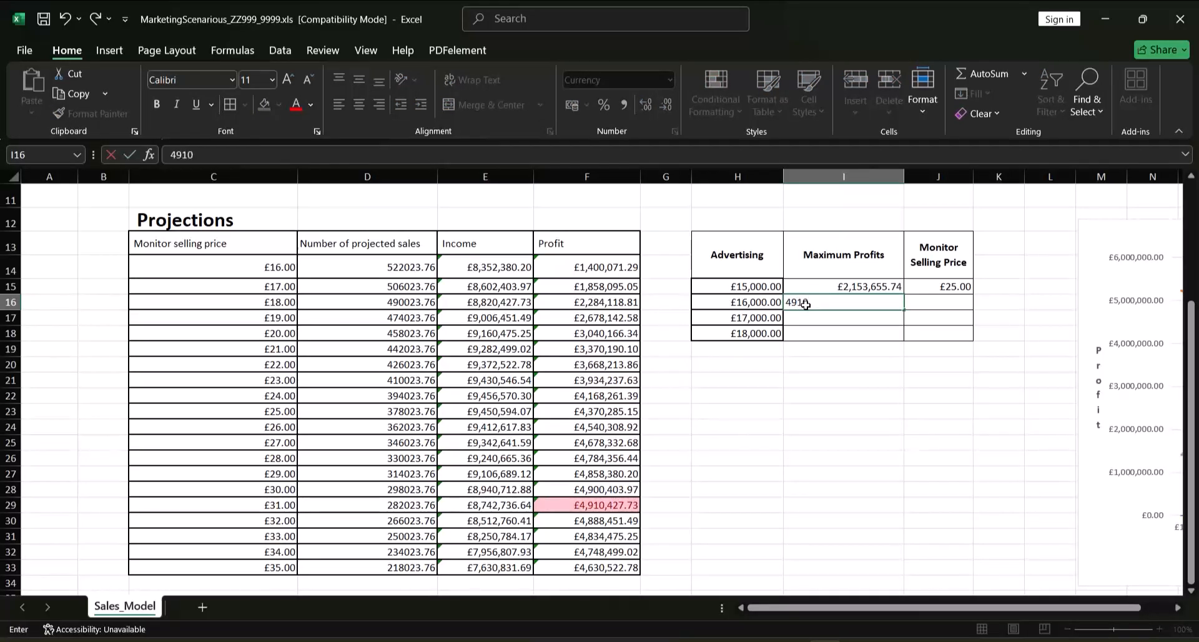
type("427.73")
key("Tab")
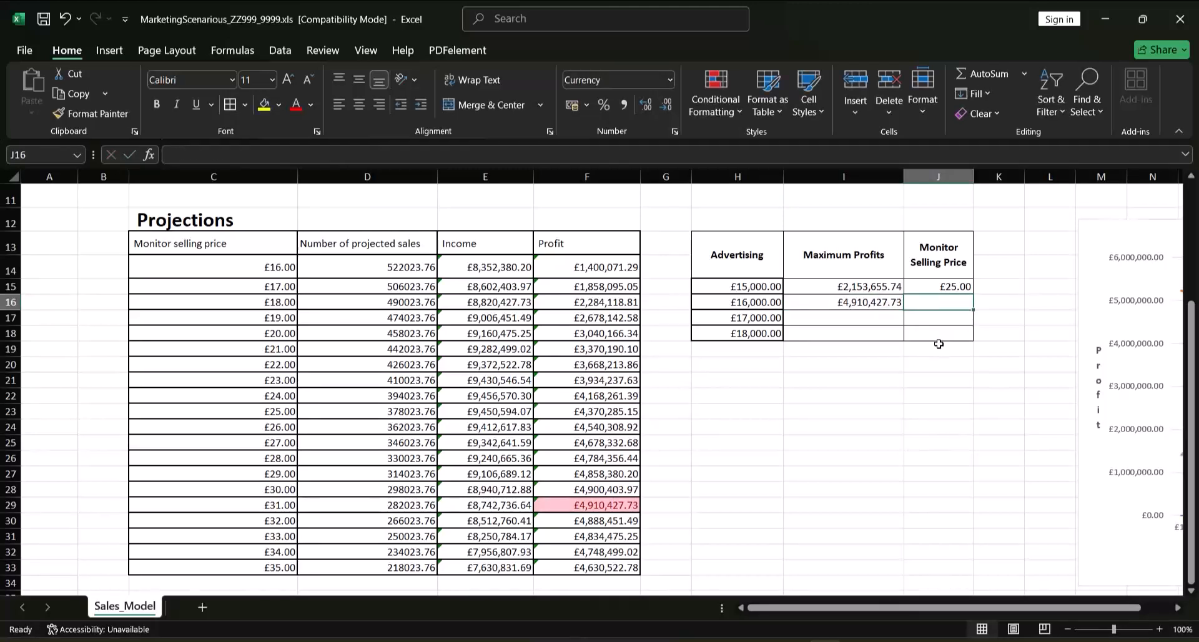
type("31")
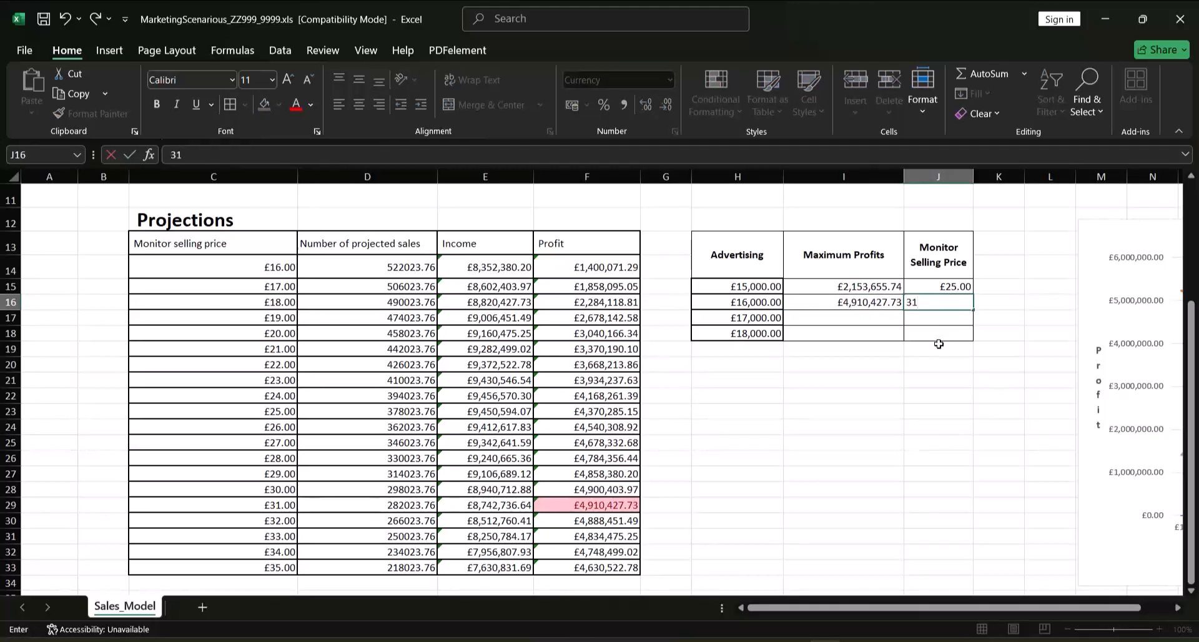
key("Tab")
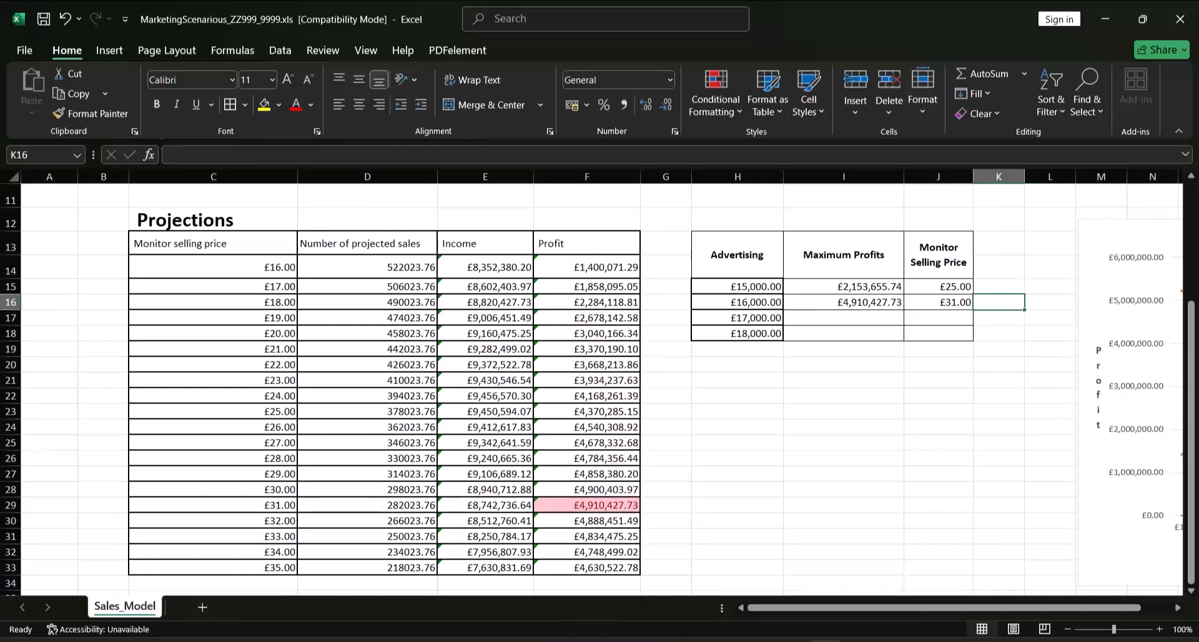
Set the Advertising project cost in D7 to 17000
left_click_drag(1191, 343, 1192, 263)
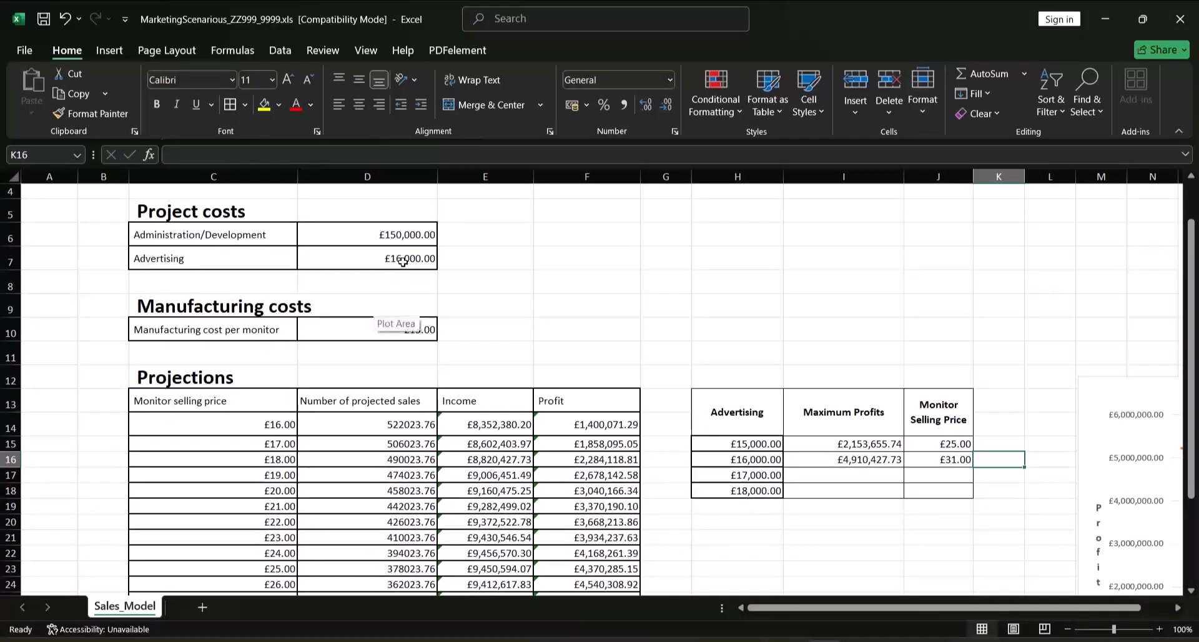
left_click(403, 261)
double_click(405, 261)
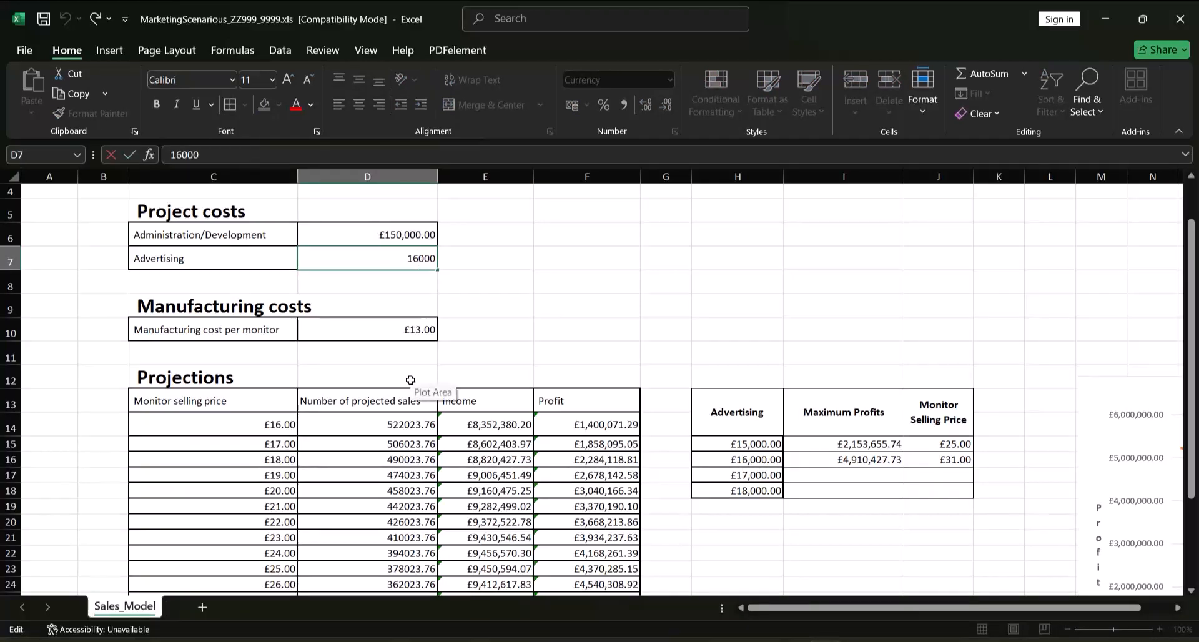
key("BackSpace")
type("7")
key("Return")
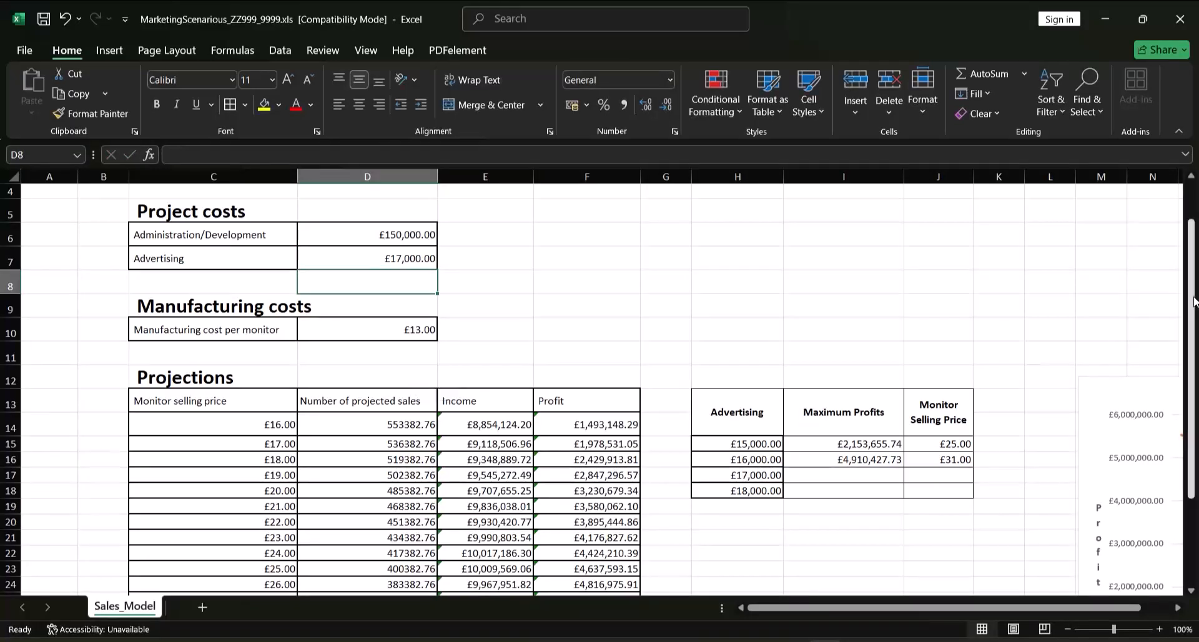
Fill in the £17,000 advertising row with maximum profit 5203889.72 in I17 and monitor selling price 31 in J17
left_click_drag(1190, 298, 1182, 407)
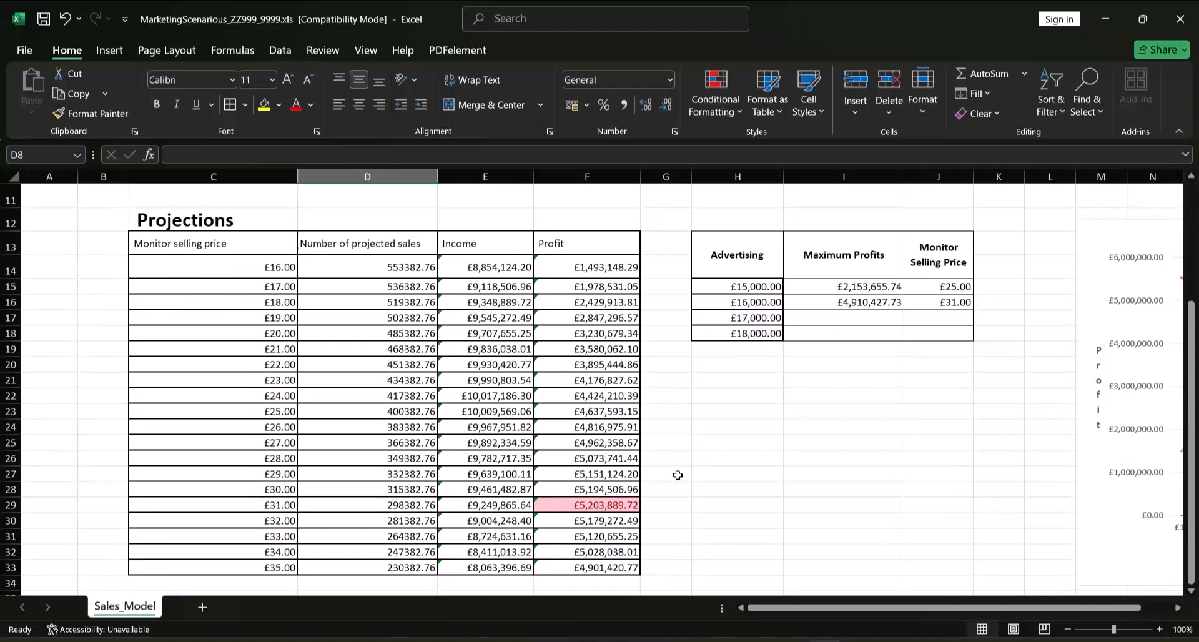
left_click(859, 315)
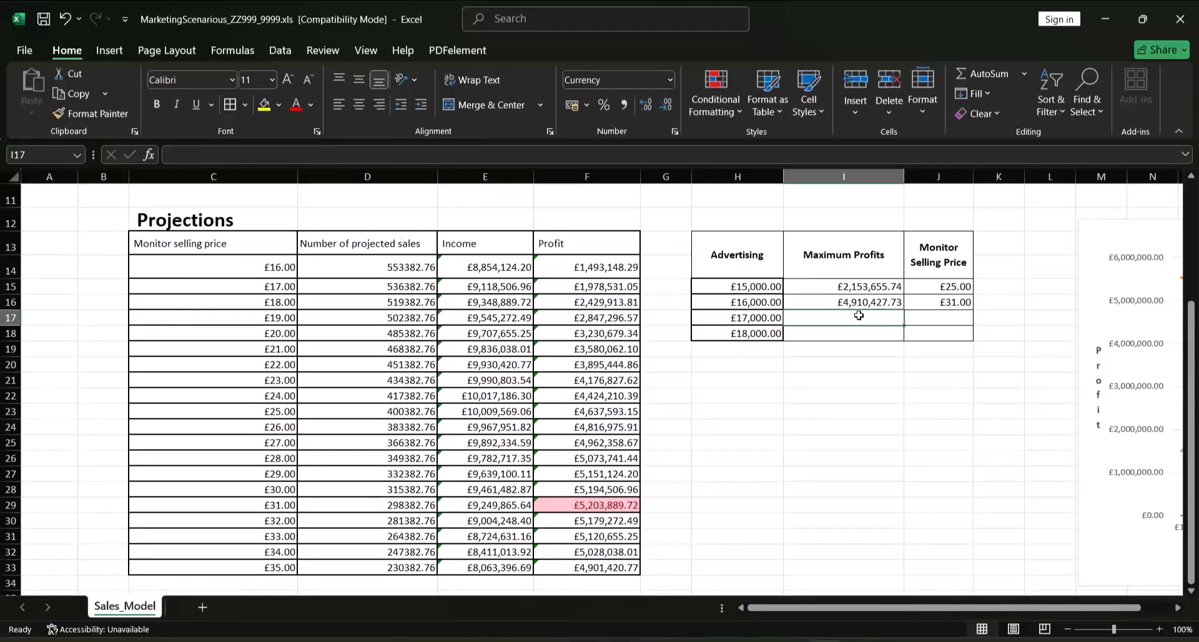
type("5")
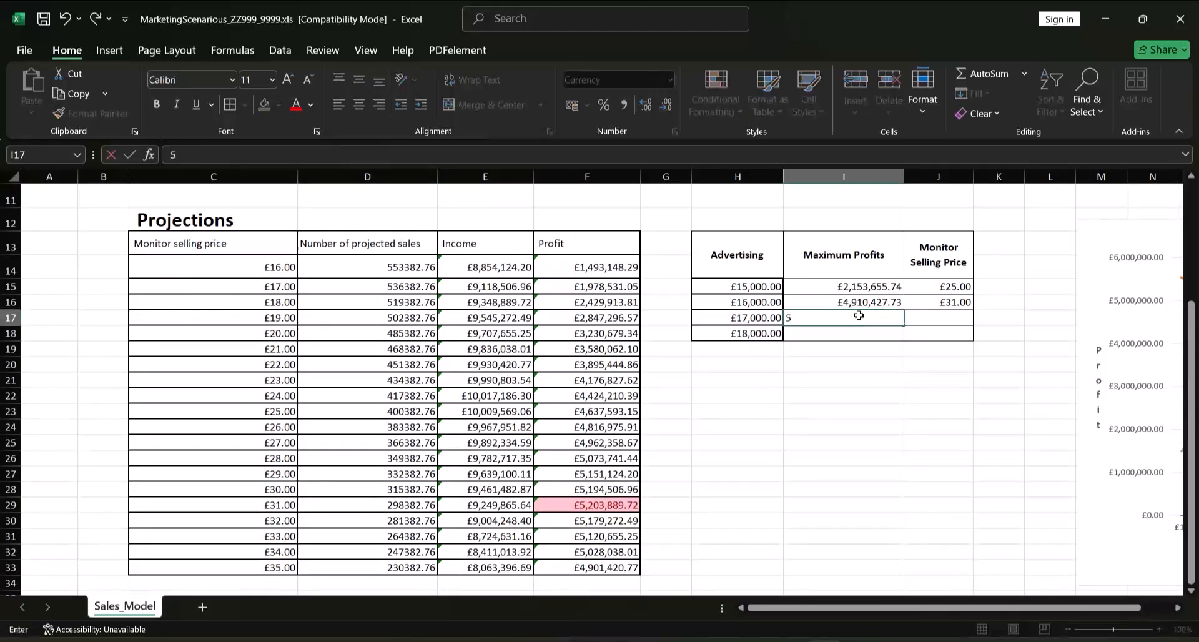
type(",203,889.72")
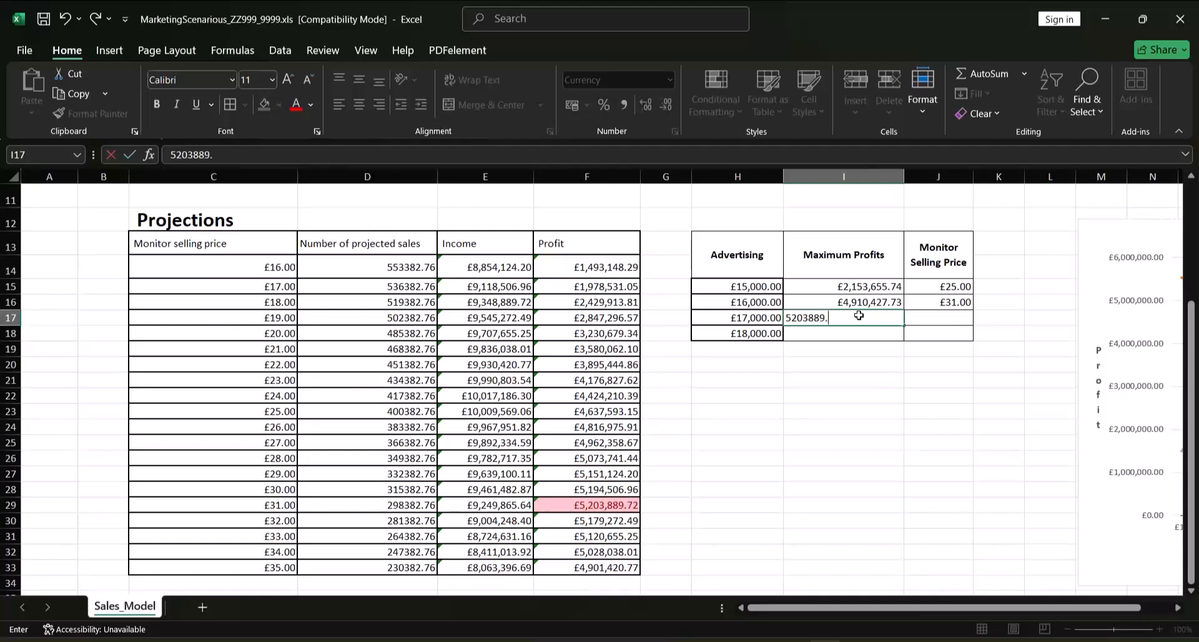
left_click(946, 317)
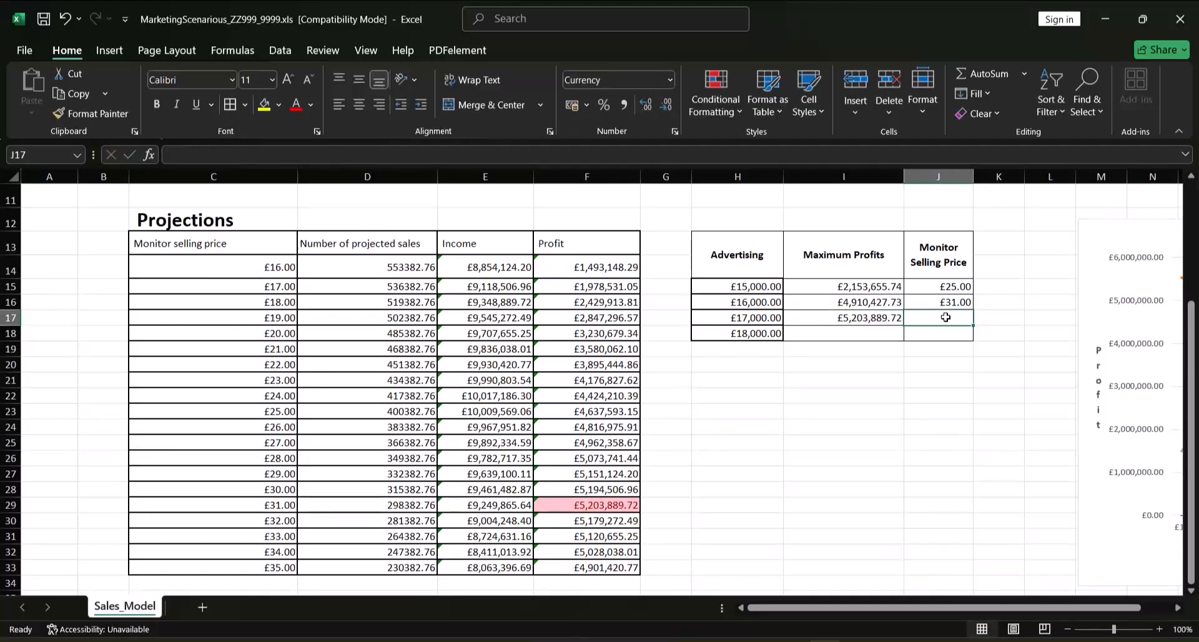
type("31")
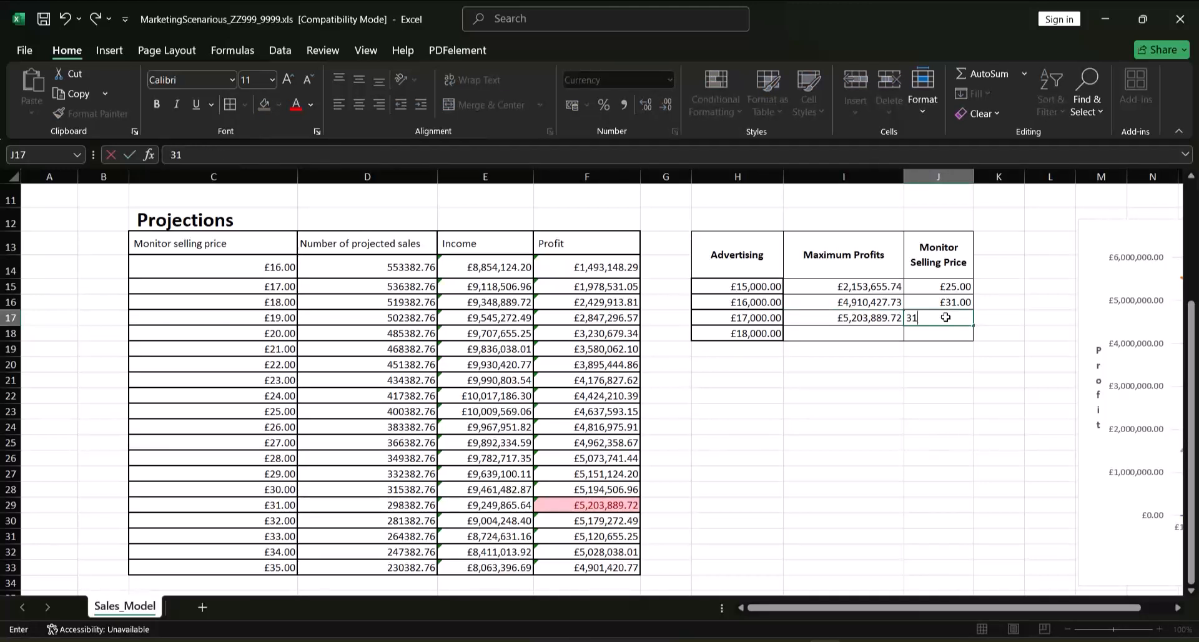
key("Tab")
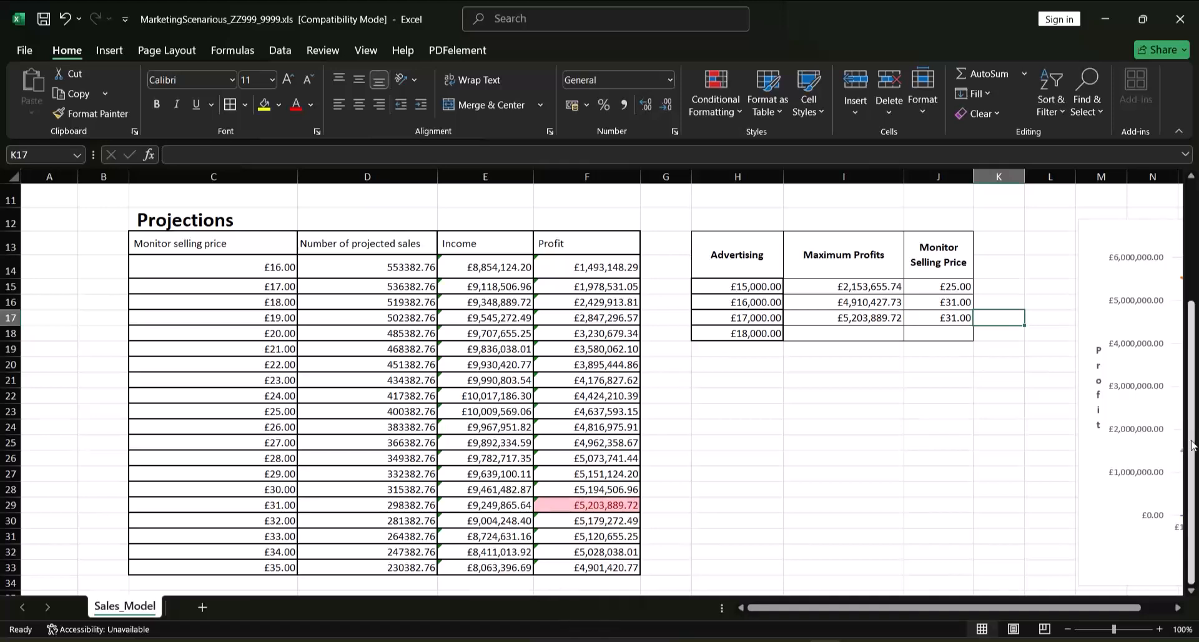
Set the Advertising project cost in D7 to 18000
left_click_drag(1191, 444, 1190, 341)
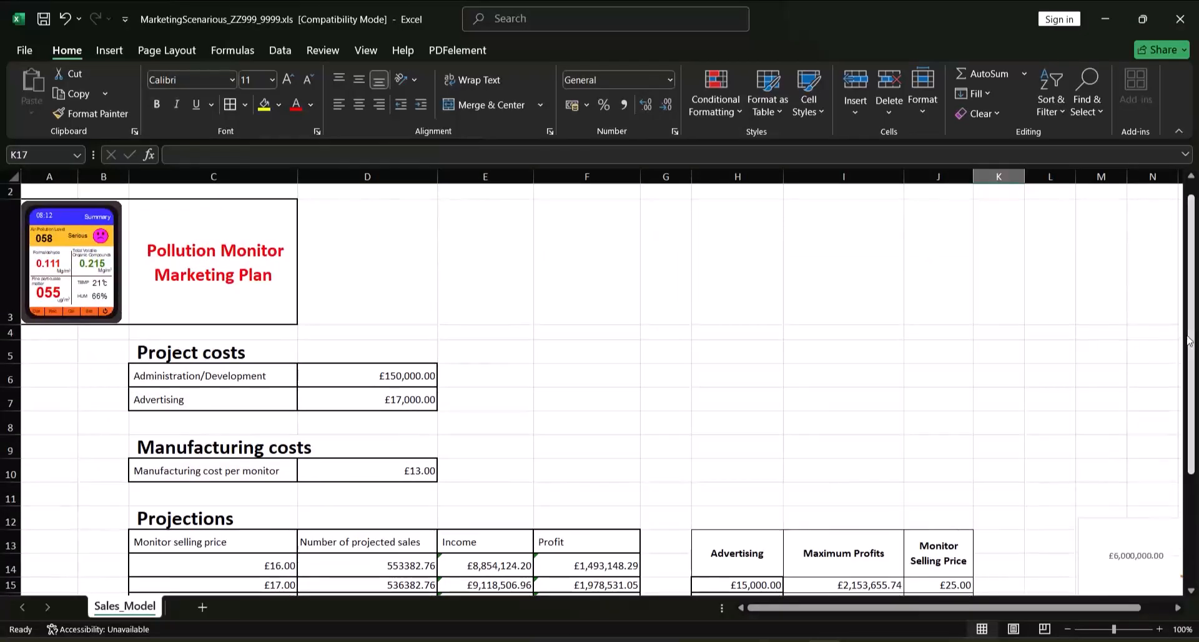
double_click(414, 400)
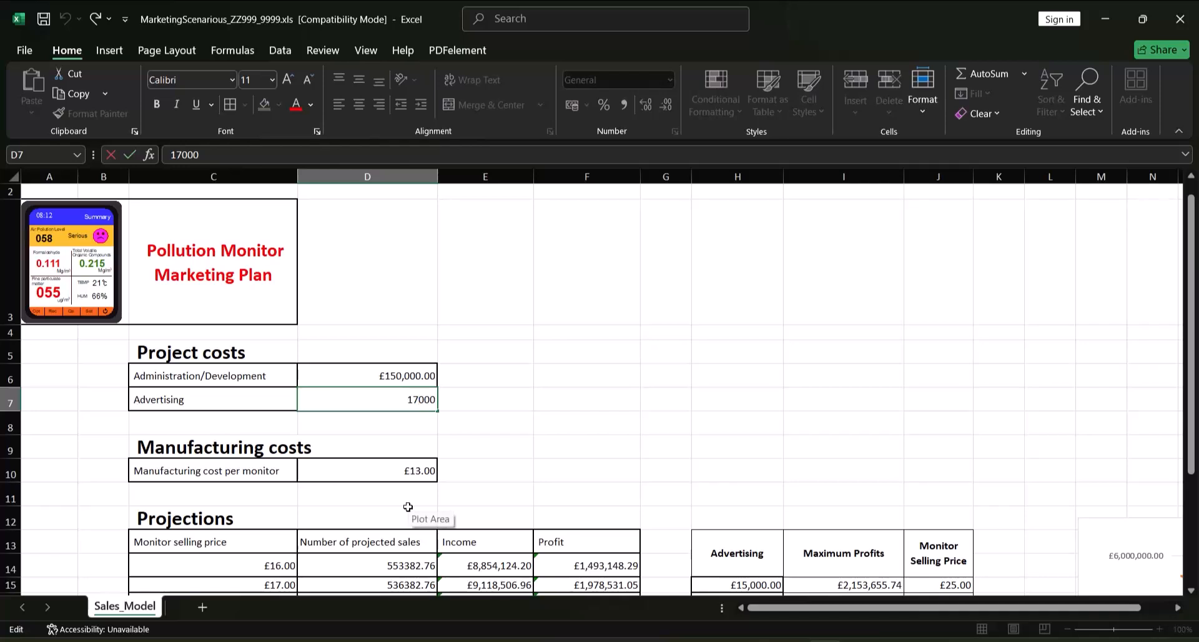
key("BackSpace")
type("8")
key("Return")
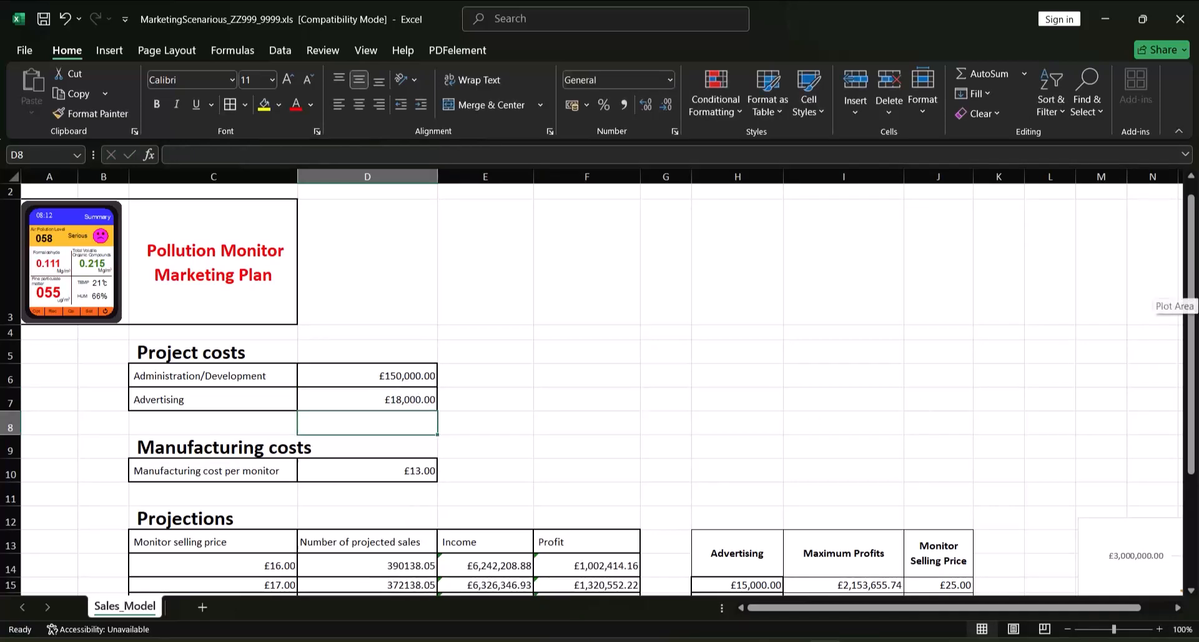
Fill in the £18,000 advertising row with maximum profit 2569656.66 in I18 and monitor selling price 25 in J18
scroll(856, 338, "down", 3)
left_click(857, 335)
type("2,56")
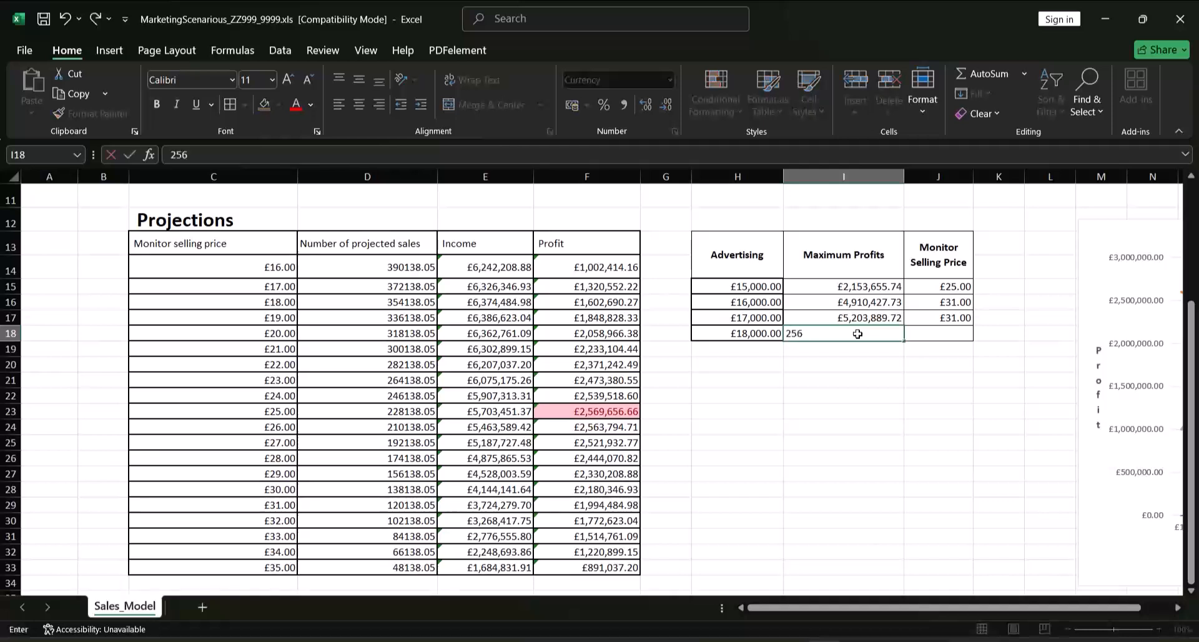
type("9,656.66")
key("Tab")
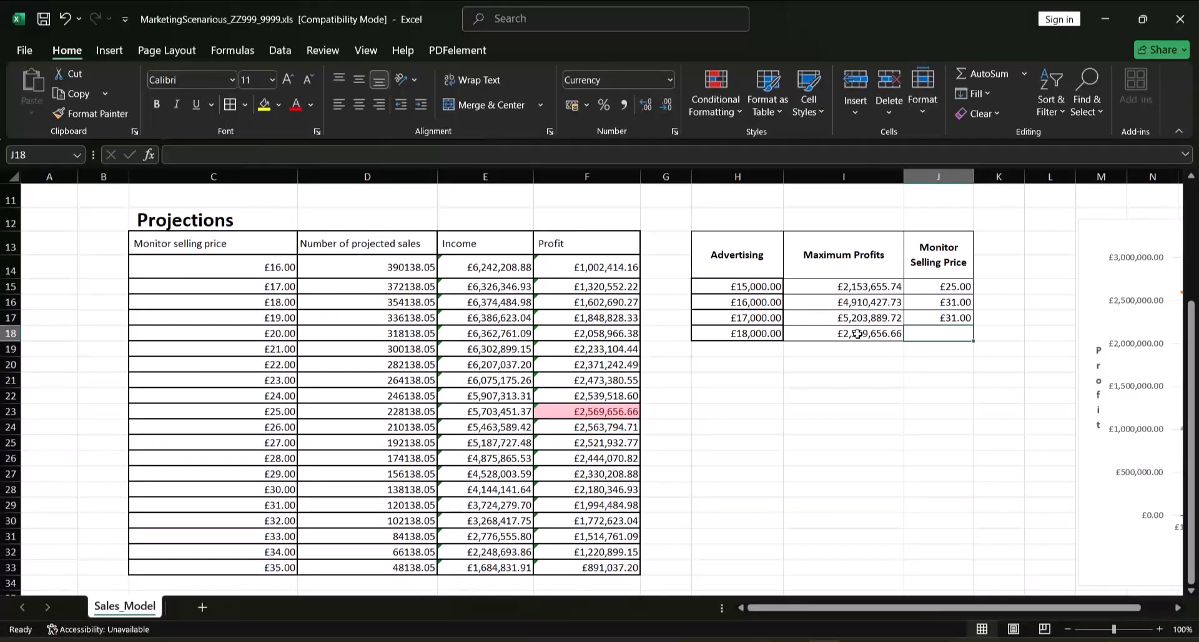
type("25")
key("Tab")
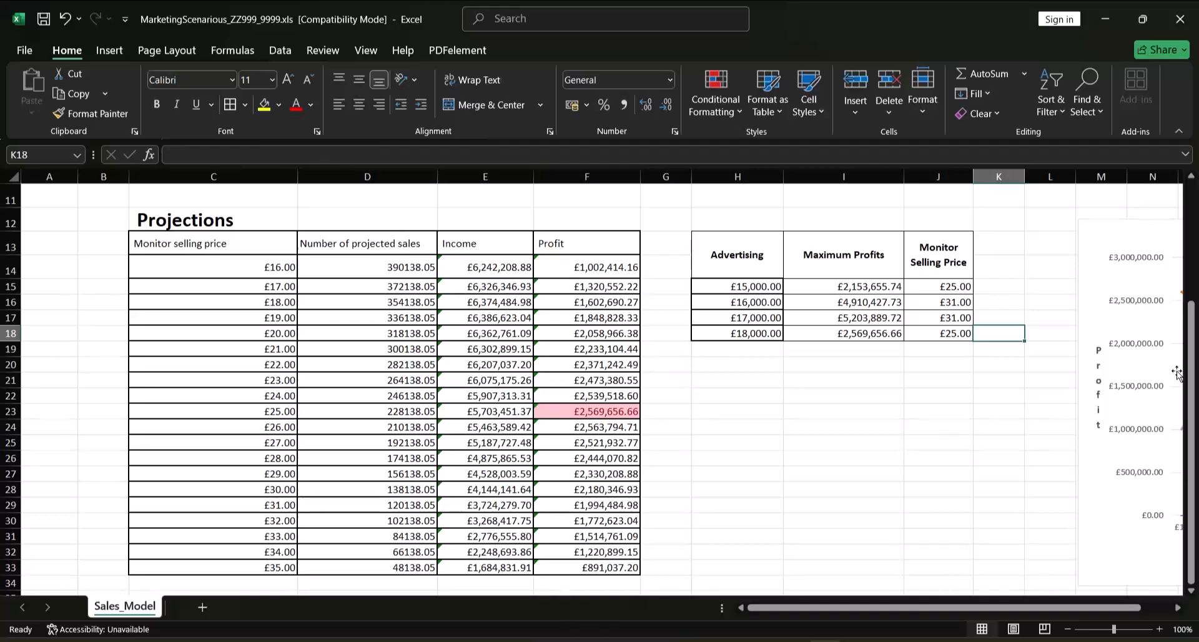
Set the Advertising project cost in D7 back to 17000, the amount with the highest maximum profit
left_click_drag(1195, 391, 1185, 290)
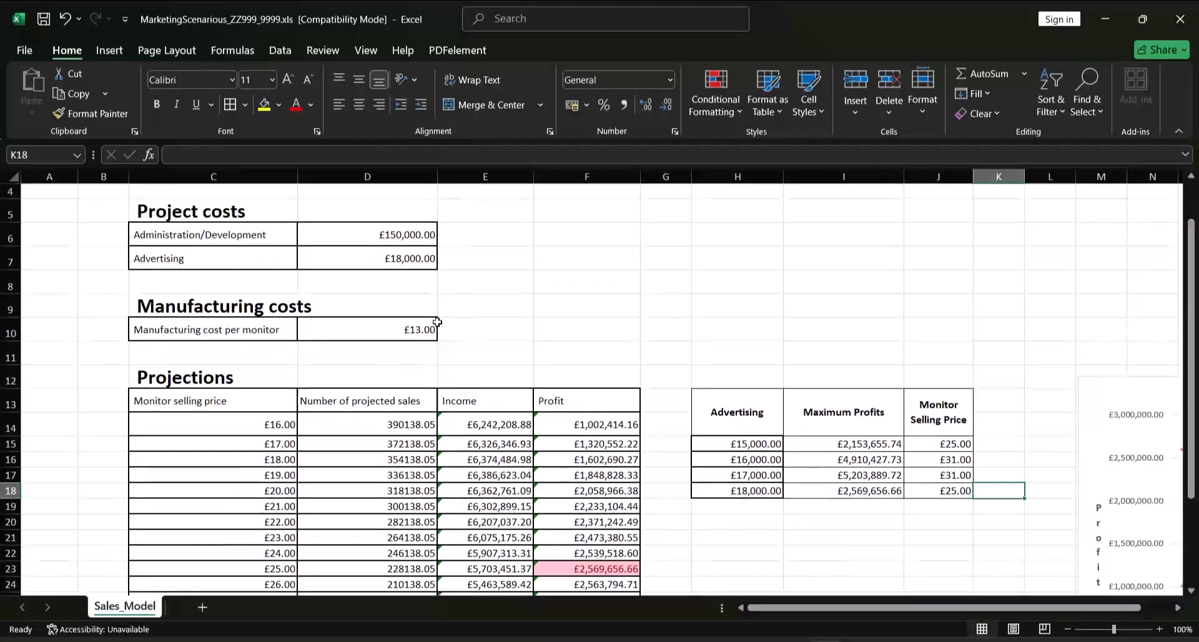
left_click(404, 258)
double_click(404, 258)
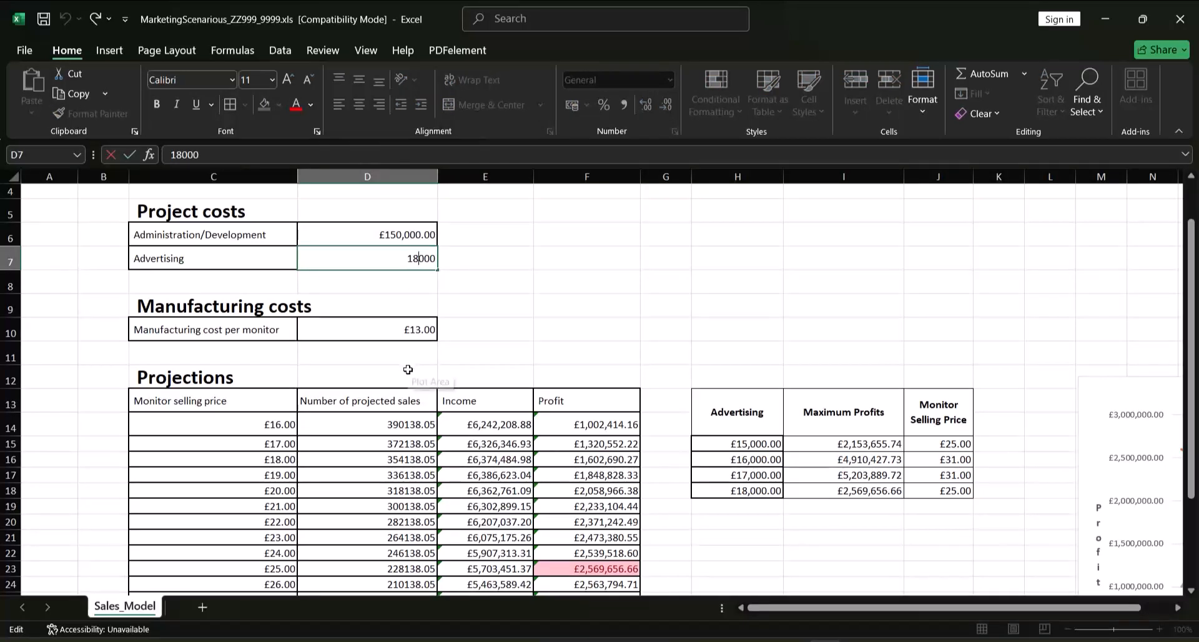
key("BackSpace")
type("7")
key("Return")
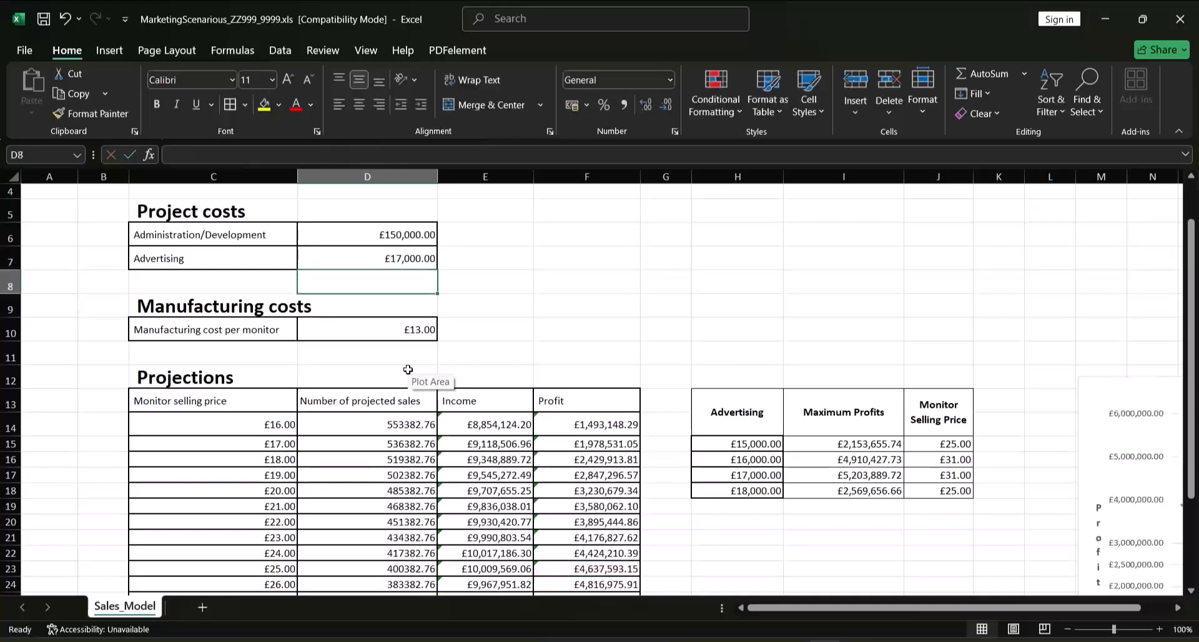
Apply Thick Outside Borders to the £31.00 selling price row, cells C29:F29, in the Projections table
left_click_drag(1194, 281, 1195, 384)
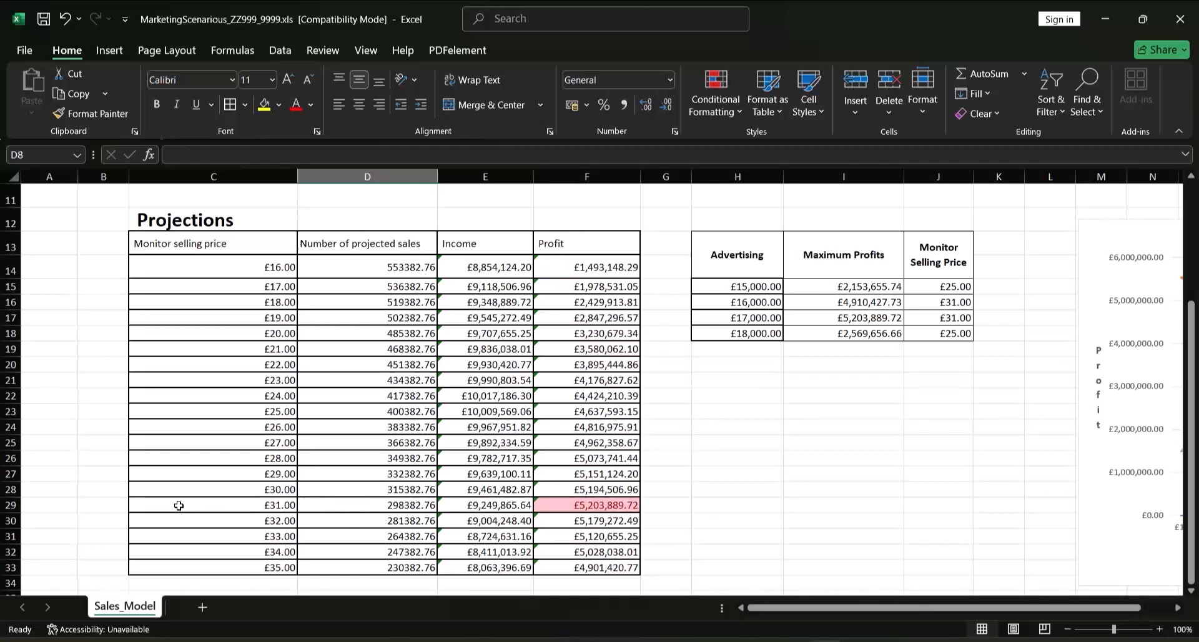
left_click_drag(178, 505, 561, 507)
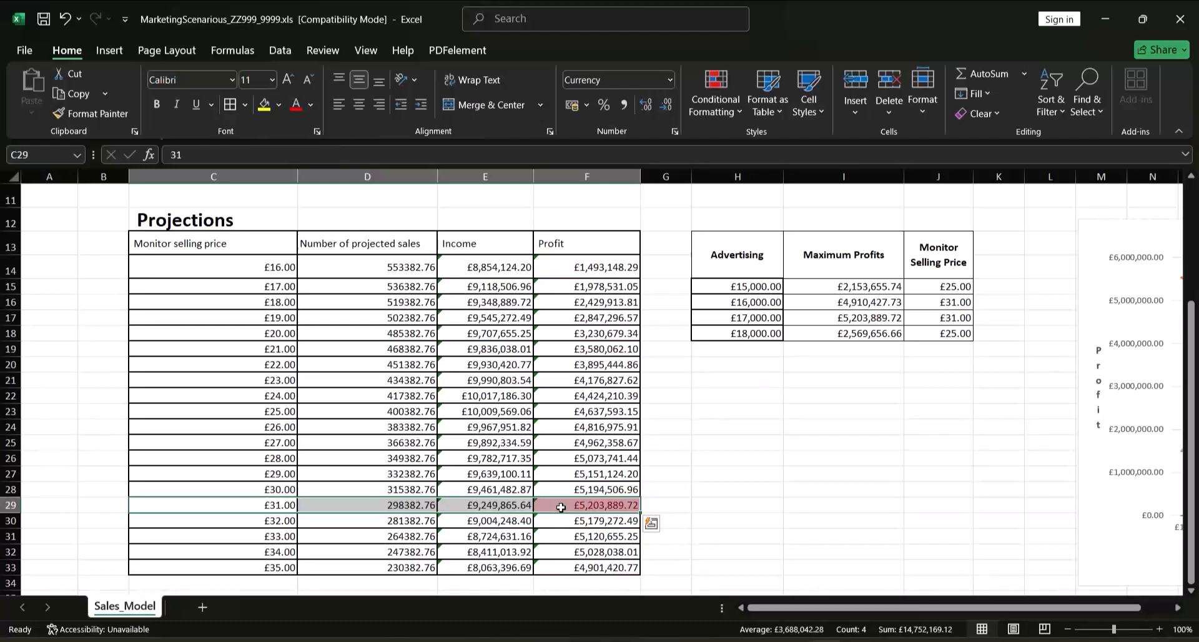
left_click(245, 105)
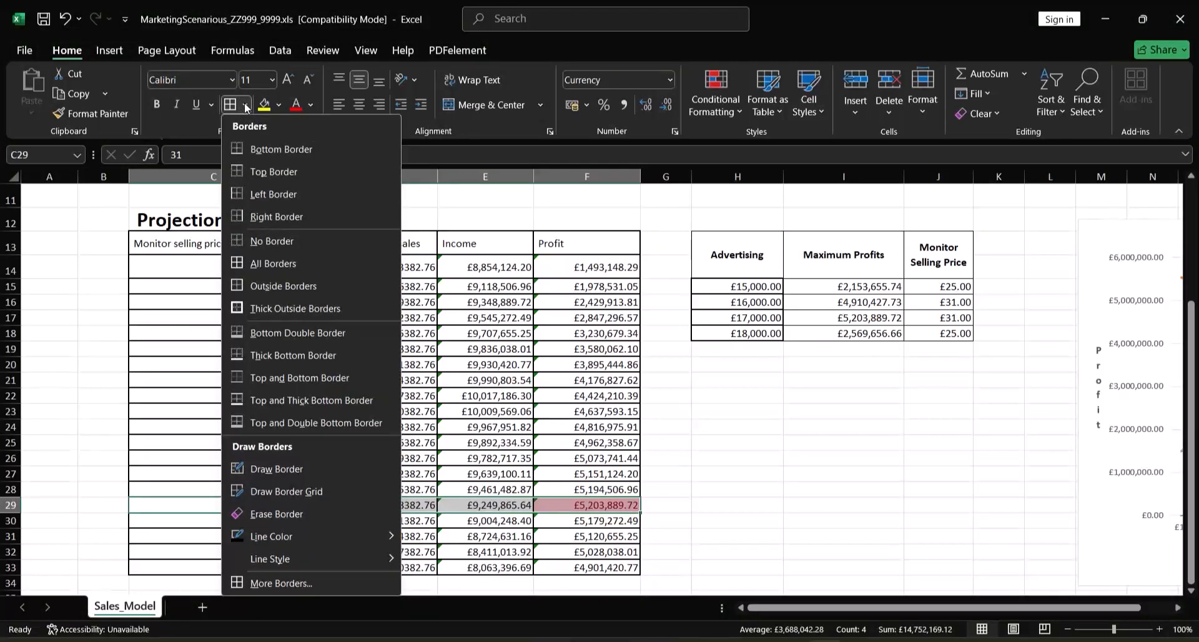
left_click(284, 313)
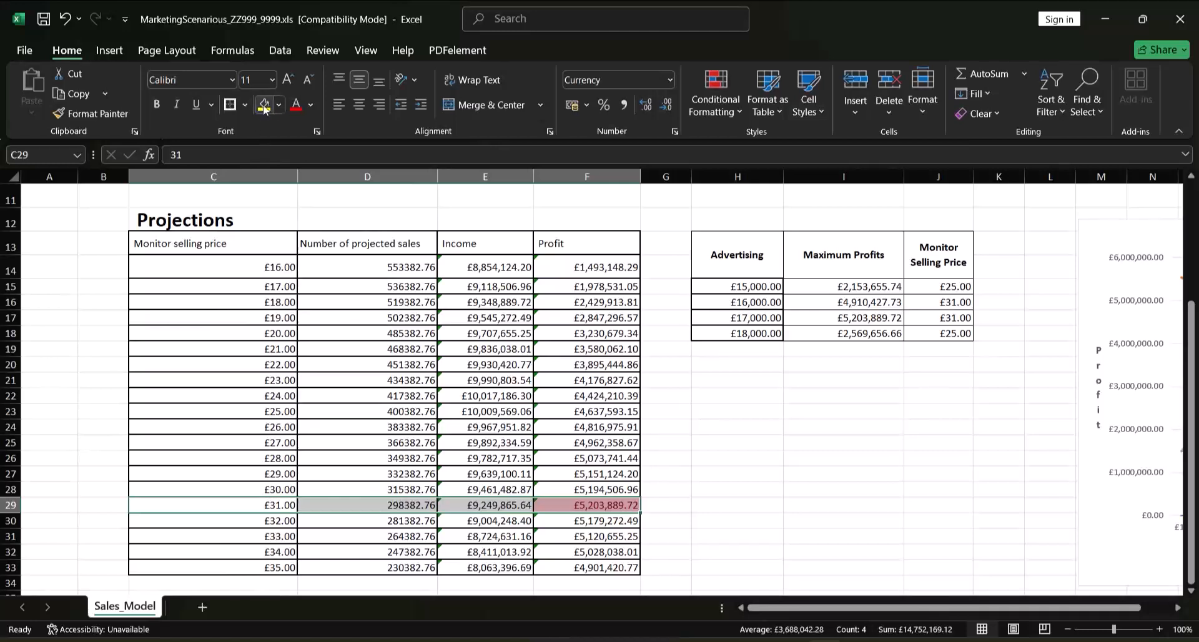
Draw a thick solid red border around the £31.00 selling price row, cells C29:F29, in the Projections table
left_click(246, 105)
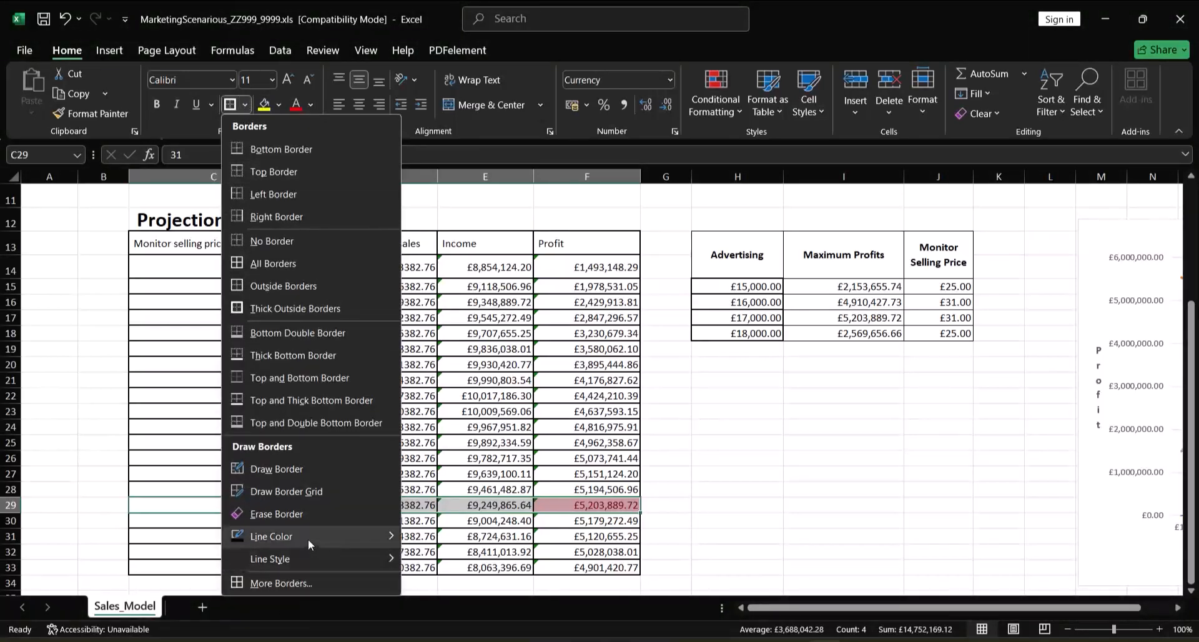
mouse_move(308, 539)
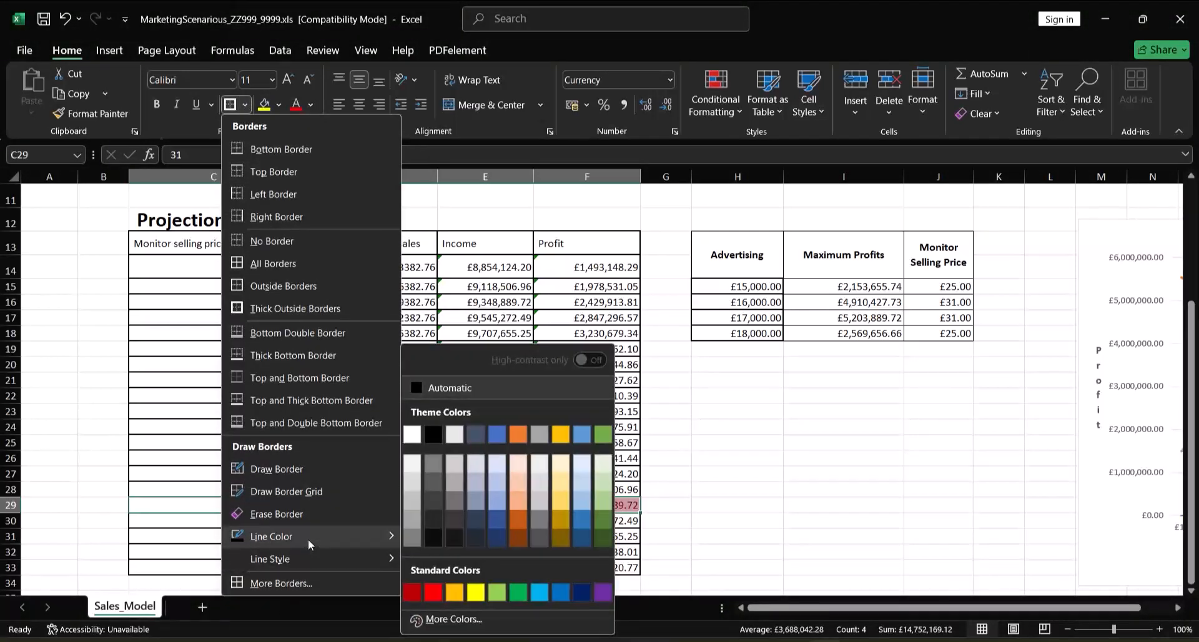
left_click(429, 592)
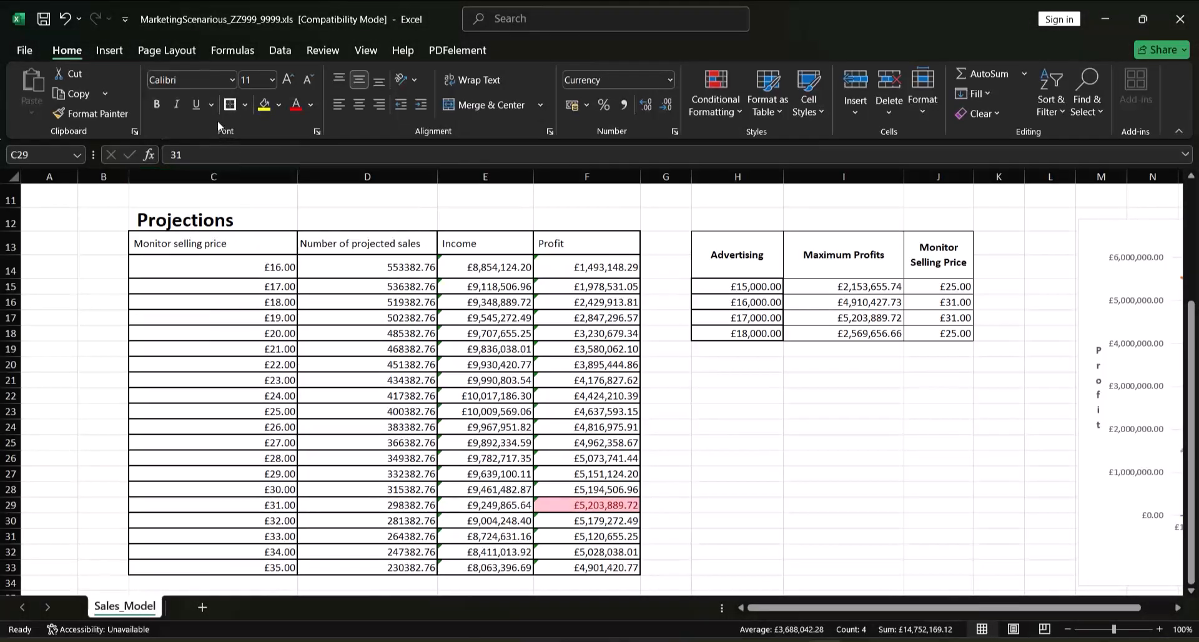
left_click(248, 107)
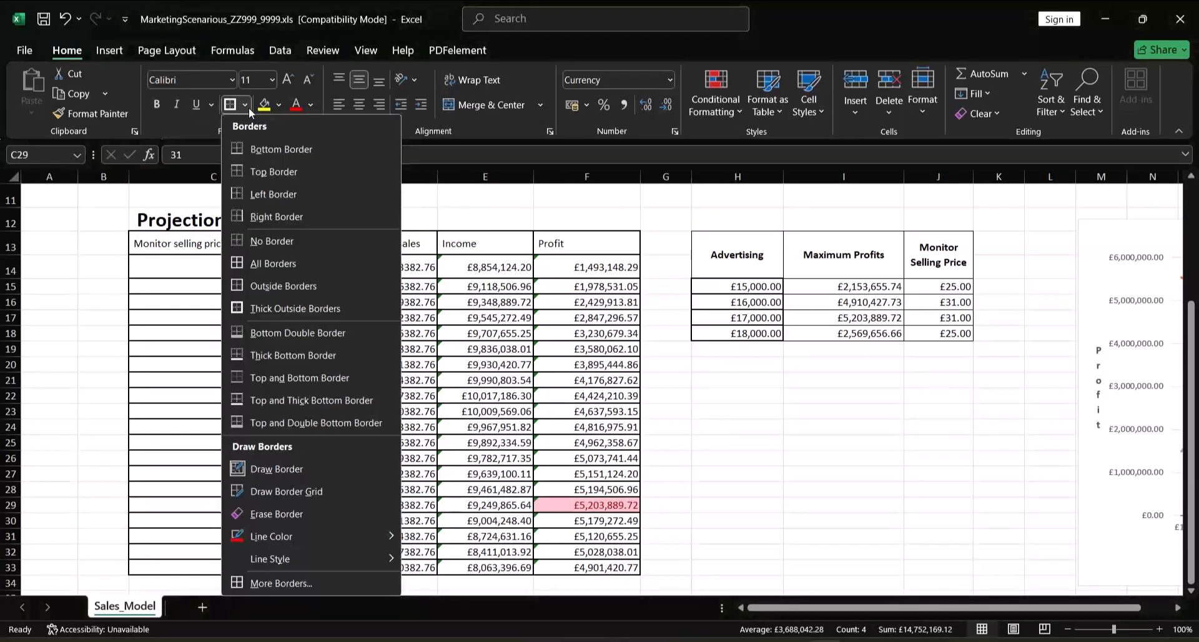
mouse_move(254, 538)
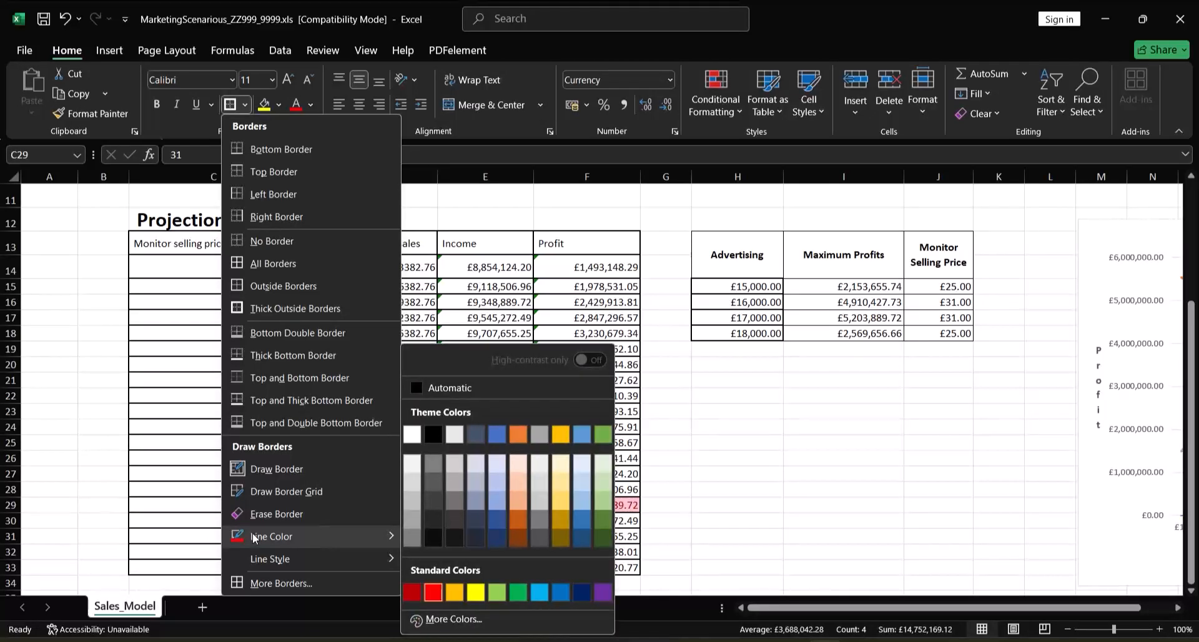
mouse_move(256, 559)
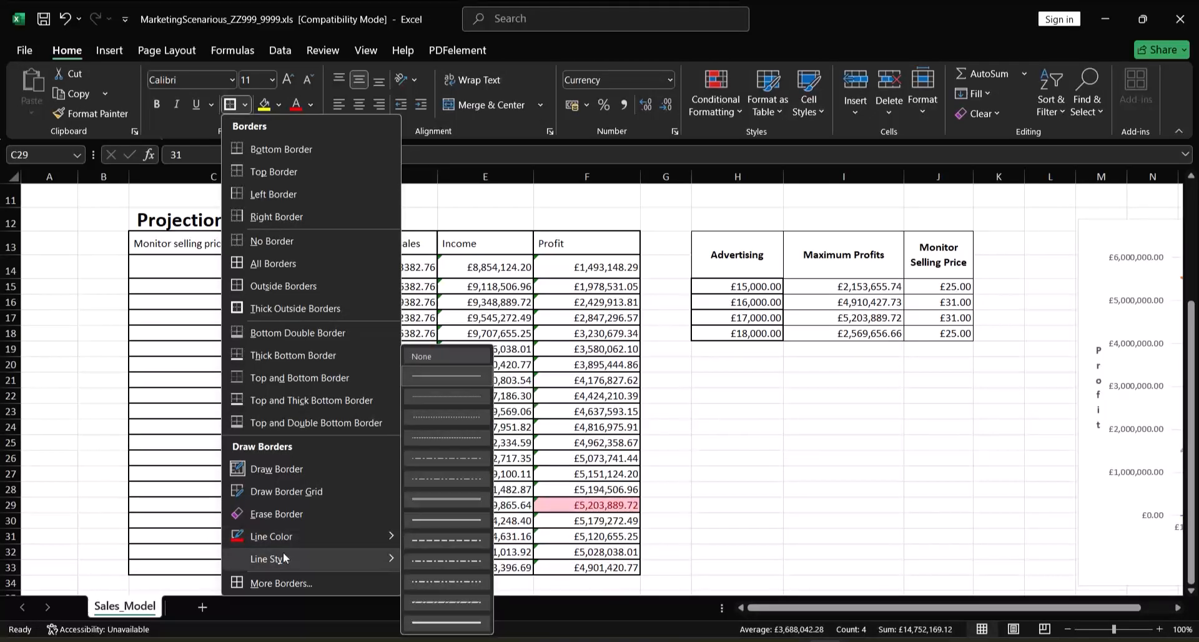
left_click(423, 621)
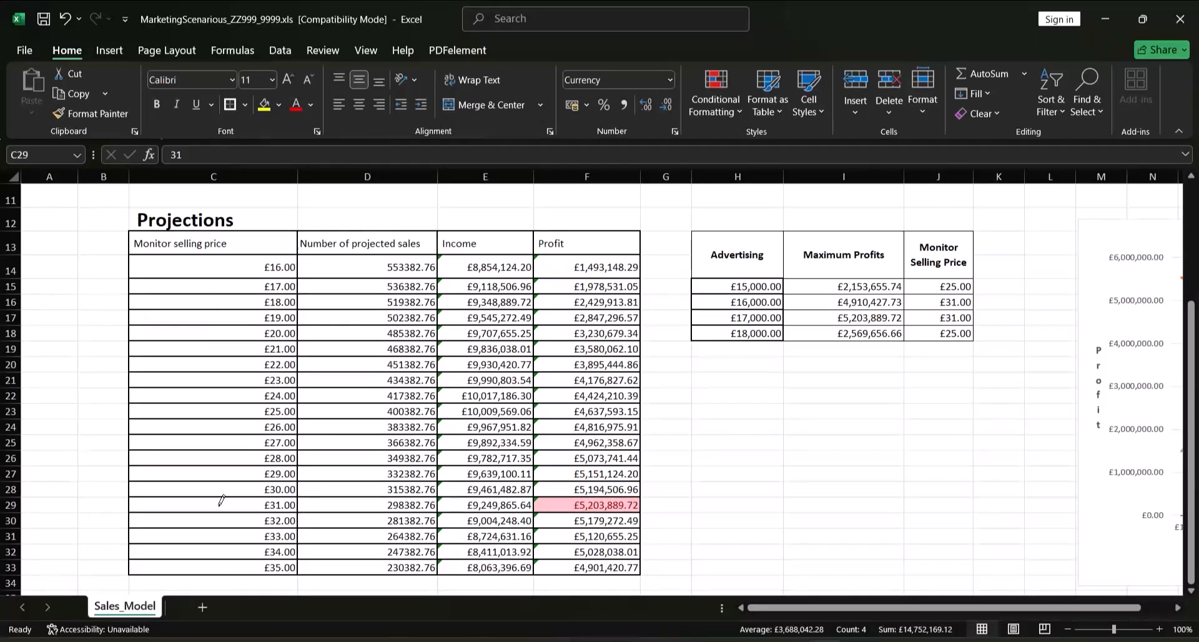
left_click_drag(222, 501, 579, 501)
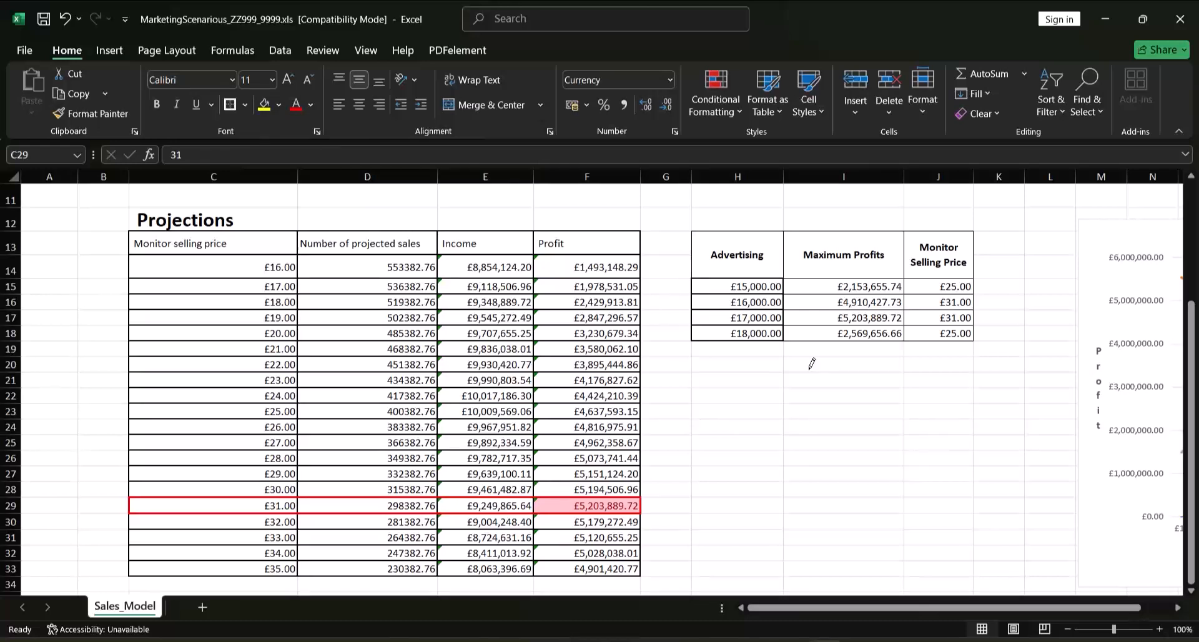
left_click_drag(1047, 608, 1075, 609)
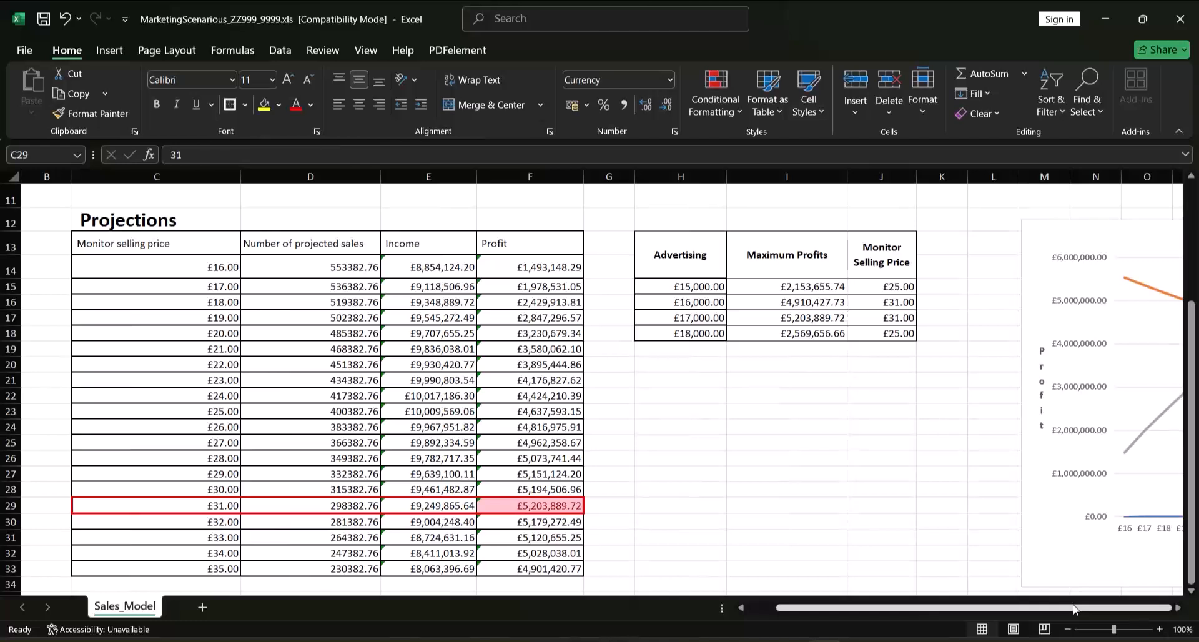